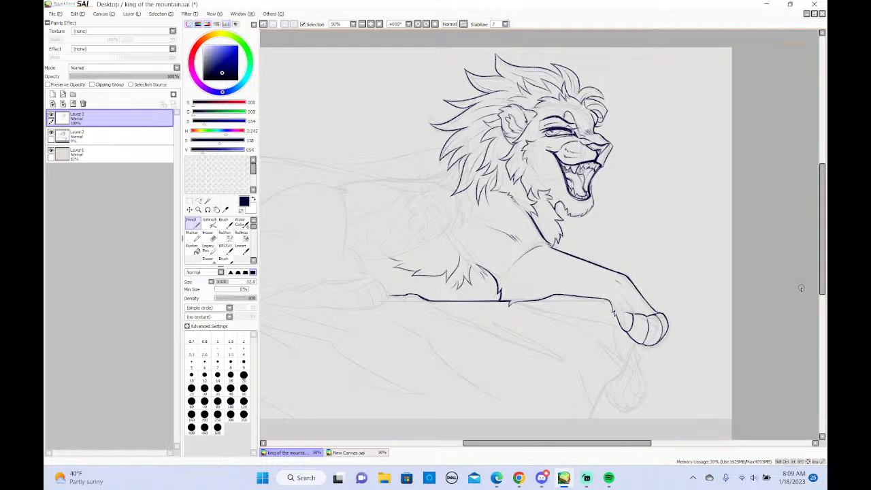
Handwrite the greeting "Hi!?!?!" in thick dark strokes over the lion's back and draw a small face beneath it
mouse_move(331, 191)
left_mouse_down()
mouse_move(345, 213)
mouse_move(357, 203)
mouse_move(350, 194)
mouse_move(365, 197)
mouse_move(375, 168)
mouse_move(374, 187)
mouse_move(390, 178)
mouse_move(397, 155)
mouse_move(405, 168)
mouse_move(412, 164)
left_mouse_up()
left_click(352, 183)
left_click(370, 195)
left_click(379, 194)
left_click(391, 185)
left_click(399, 181)
left_click(404, 184)
left_click(413, 177)
left_click(422, 170)
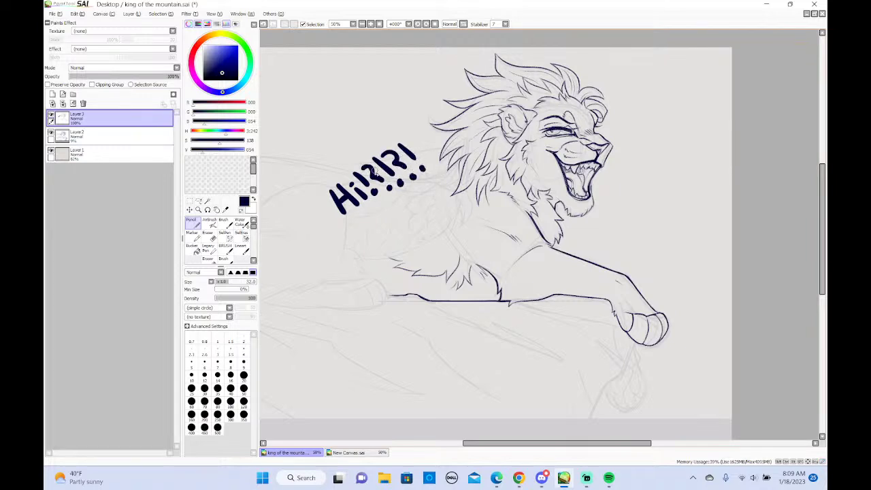
mouse_move(332, 235)
left_mouse_down()
mouse_move(347, 221)
mouse_move(353, 227)
mouse_move(328, 231)
mouse_move(345, 253)
left_mouse_up()
left_click(223, 222)
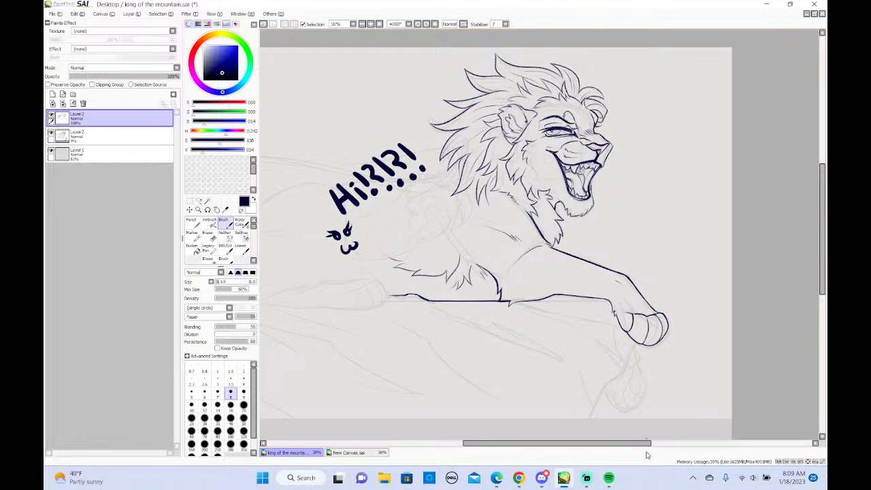
Switch to Streamlabs Desktop to read the live chat, and return to the drawing
left_click(586, 477)
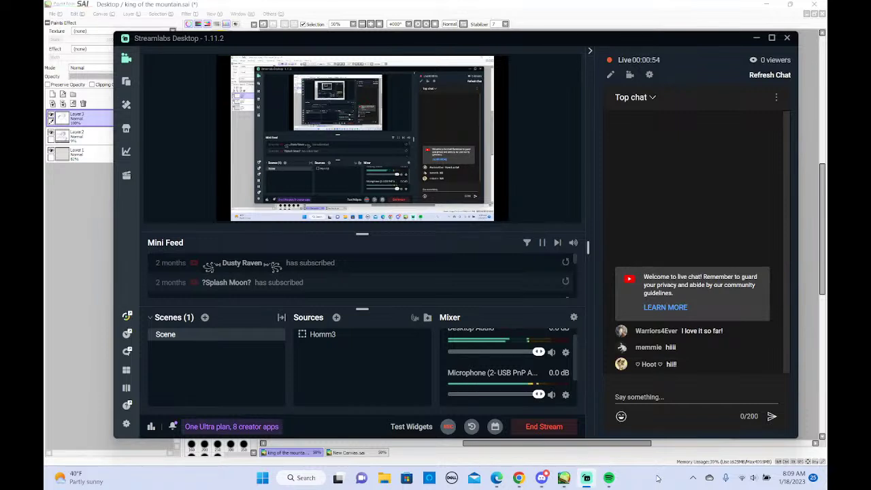
left_click(79, 368)
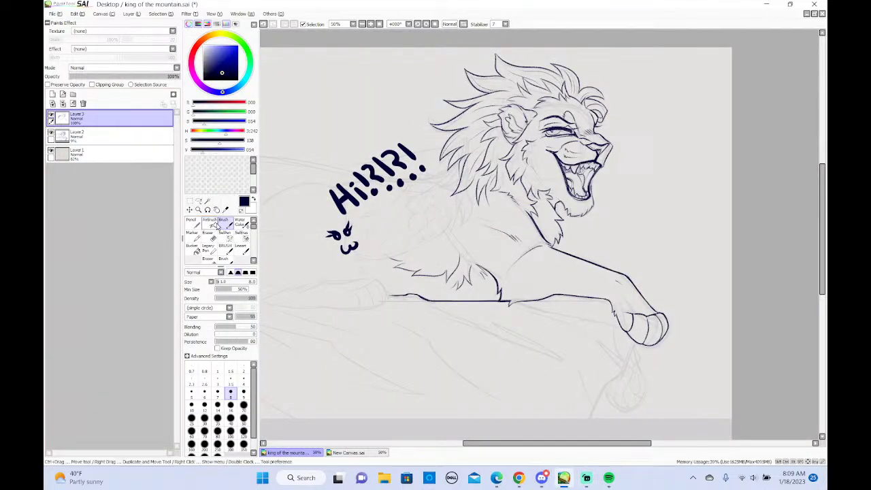
Select the handwritten greeting and the small face and remove them from the canvas
key("ctrl+t")
left_click_drag(426, 134, 312, 254)
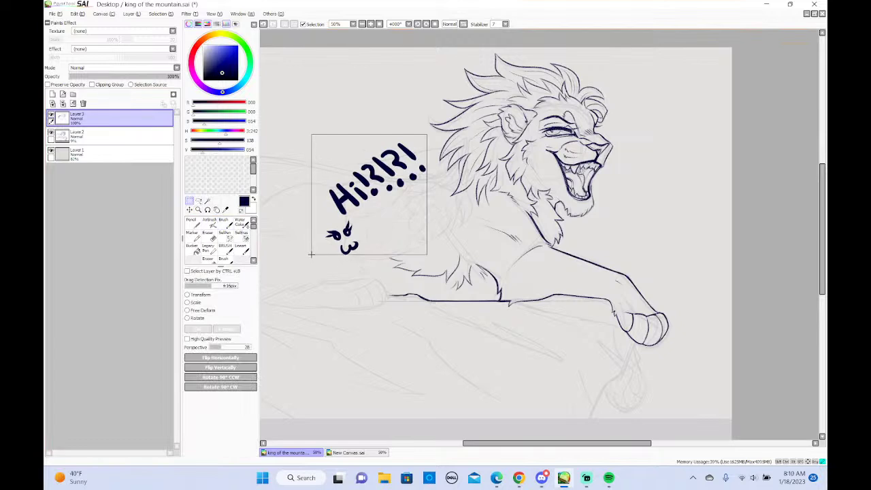
left_click(198, 201)
mouse_move(394, 97)
left_mouse_down()
mouse_move(429, 177)
mouse_move(294, 205)
mouse_move(340, 120)
left_mouse_up()
left_click_drag(347, 208, 814, 320)
key("ctrl+d")
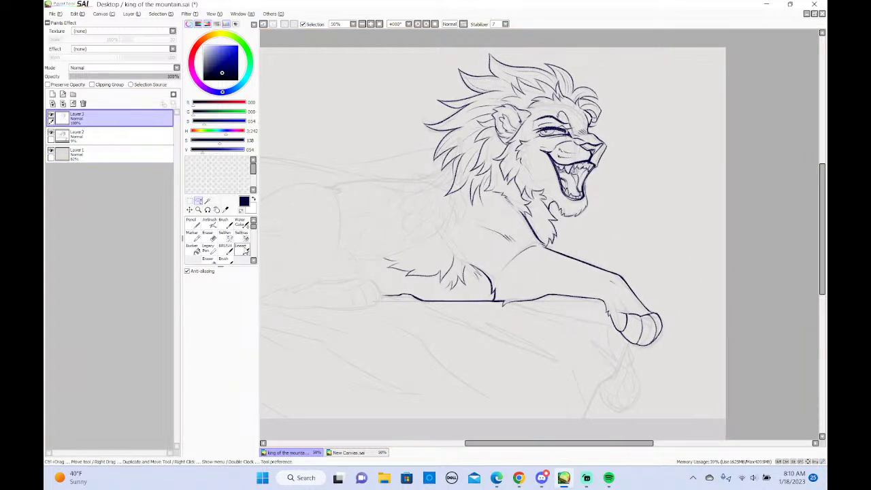
Flip the canvas horizontally and add a new layer directly above the faint sketch in Layer 2, ready for the Brush tool
left_click(224, 223)
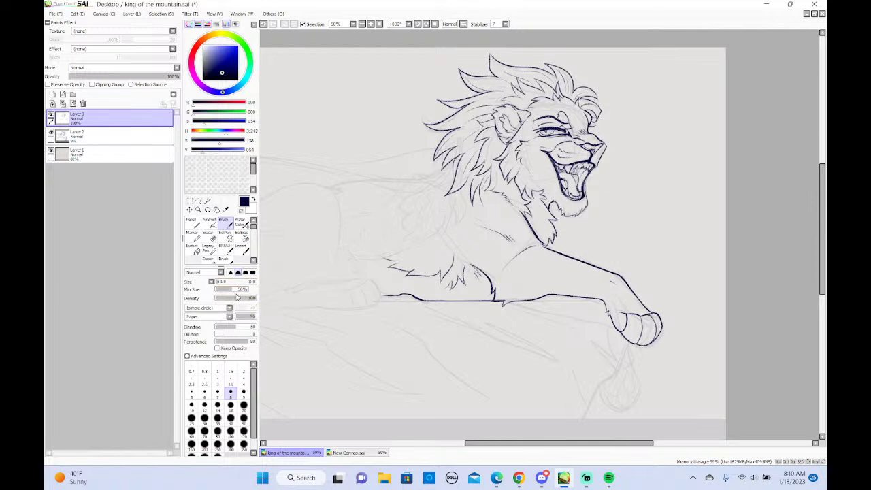
mouse_move(495, 442)
left_mouse_down()
mouse_move(476, 443)
mouse_move(490, 445)
left_mouse_up()
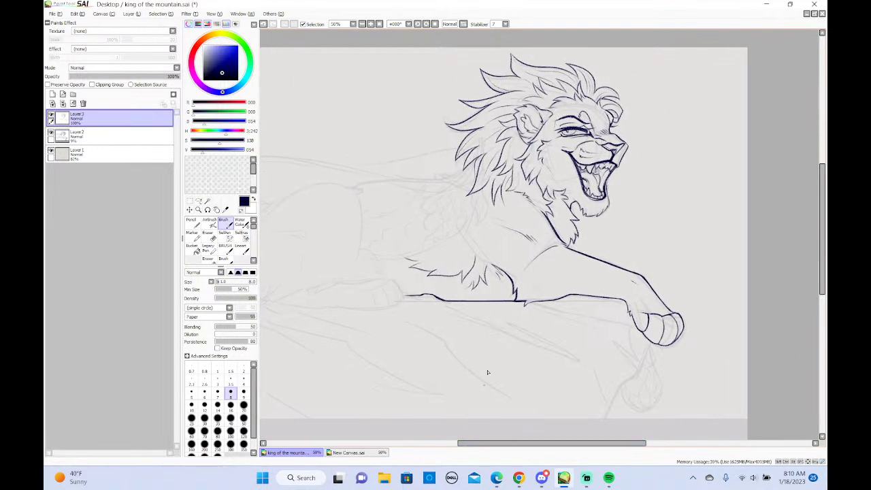
left_click(102, 13)
left_click(123, 56)
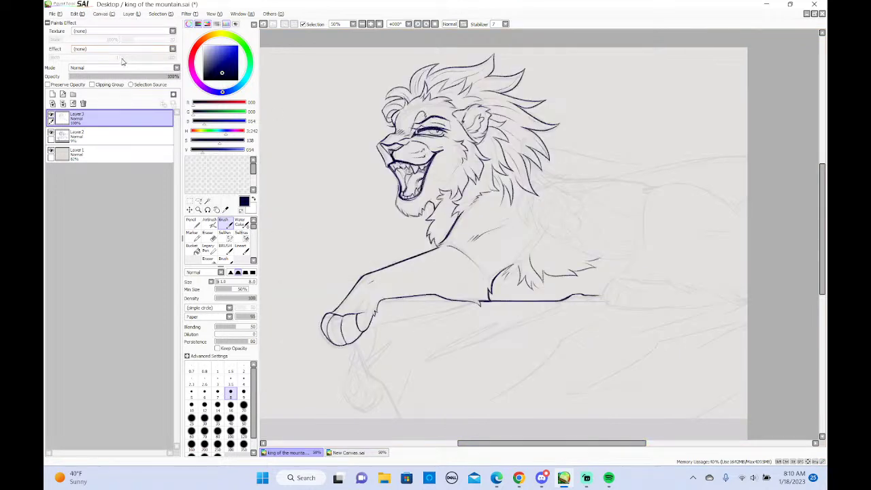
left_click(109, 137)
left_click(52, 94)
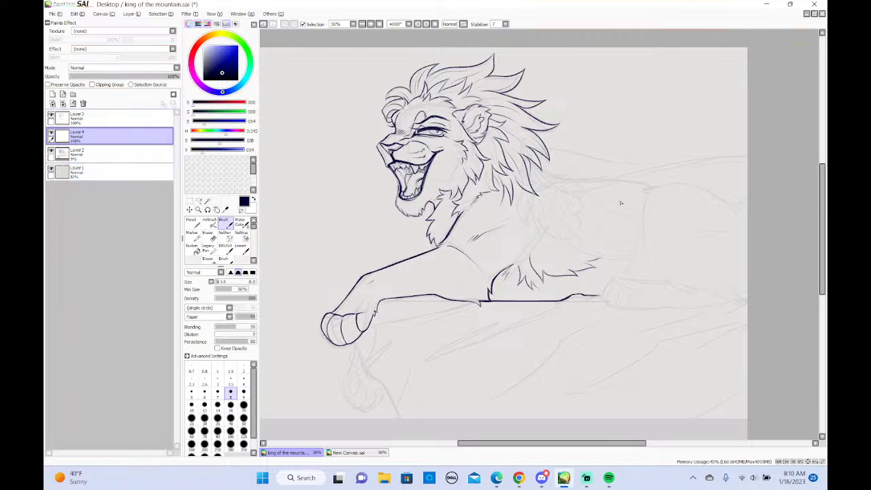
Ink the thick cliff edge with a size 12 brush, from beneath the outstretched front paw down to the end of the sketch
left_click_drag(823, 168, 824, 185)
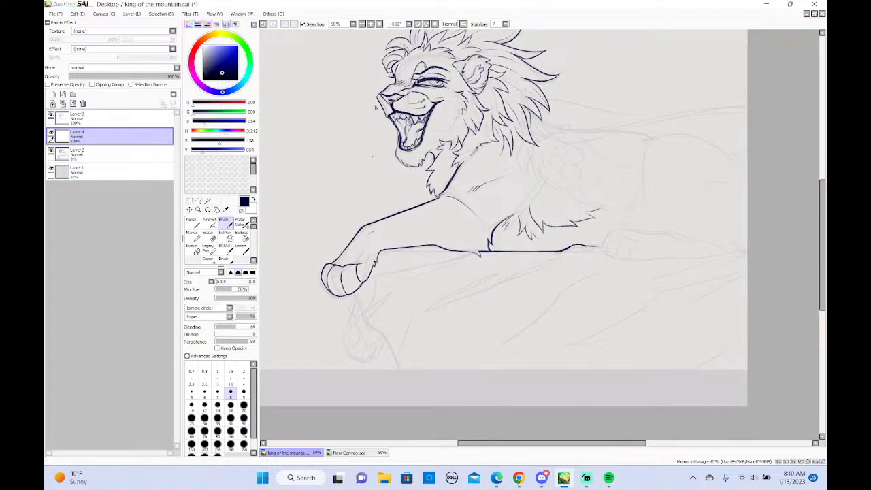
left_click(371, 24)
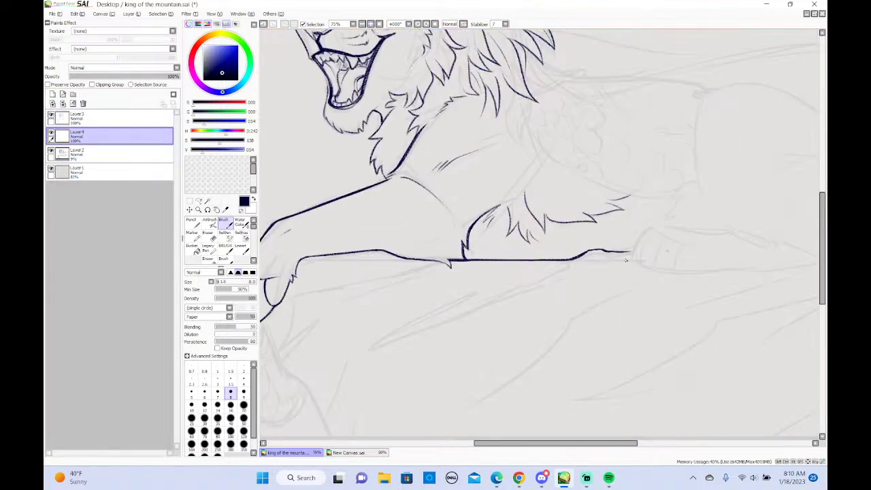
left_click_drag(822, 239, 821, 270)
left_click_drag(534, 442, 508, 443)
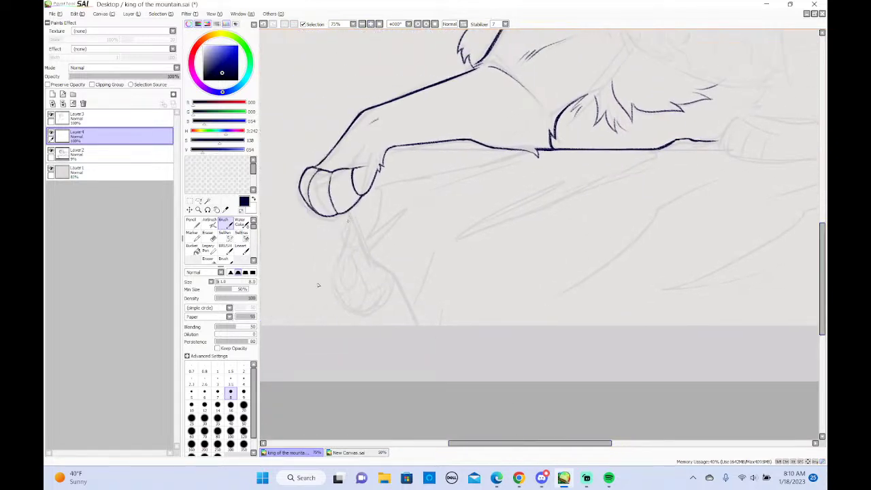
left_click(205, 407)
mouse_move(349, 211)
left_mouse_down()
mouse_move(368, 258)
mouse_move(392, 277)
mouse_move(385, 272)
mouse_move(413, 321)
left_mouse_up()
left_click_drag(393, 277, 405, 305)
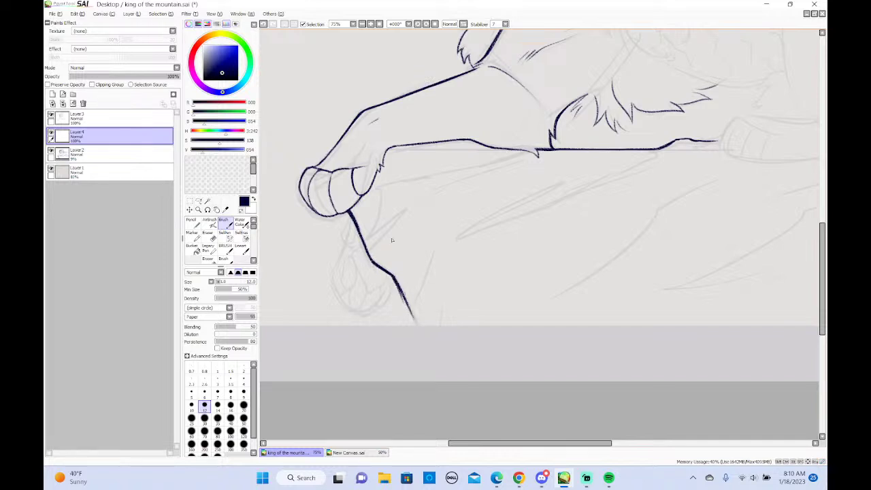
left_click(262, 24)
left_click_drag(393, 279, 418, 324)
left_click(262, 24)
left_click_drag(394, 277, 418, 327)
Set the brush size to 9 and check the live chat in Streamlabs Desktop before returning to the drawing
left_click(243, 390)
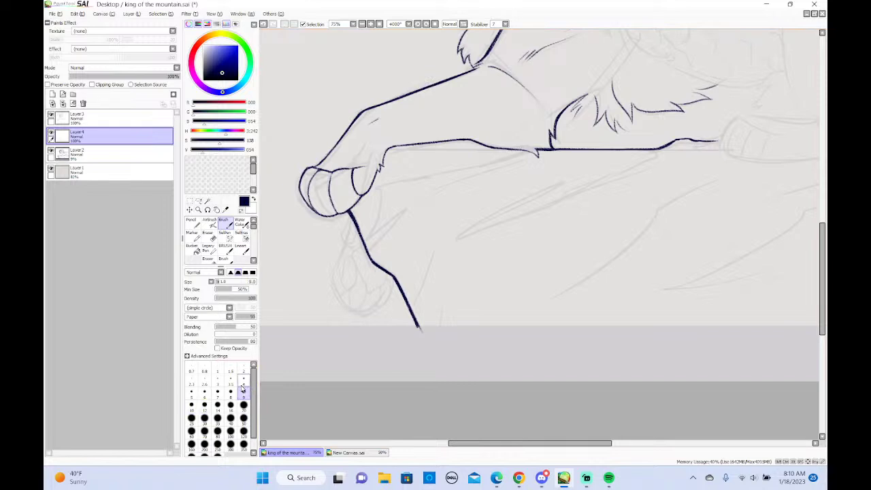
left_click(587, 478)
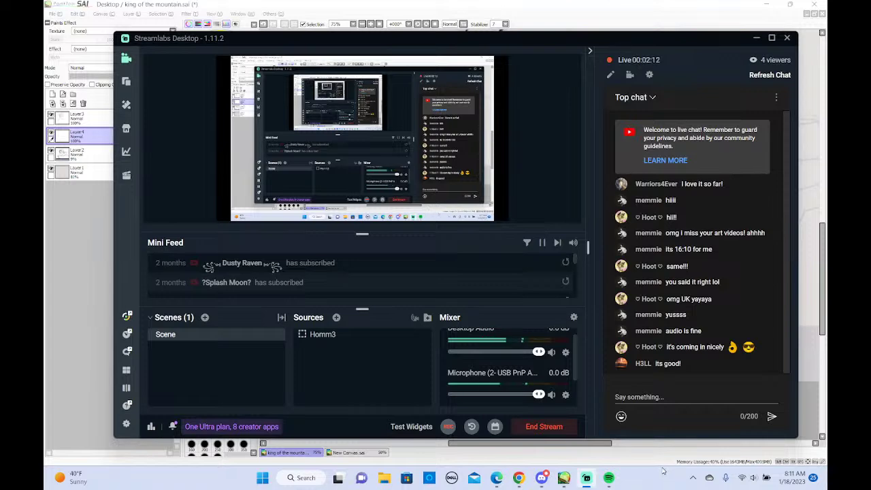
left_click(55, 326)
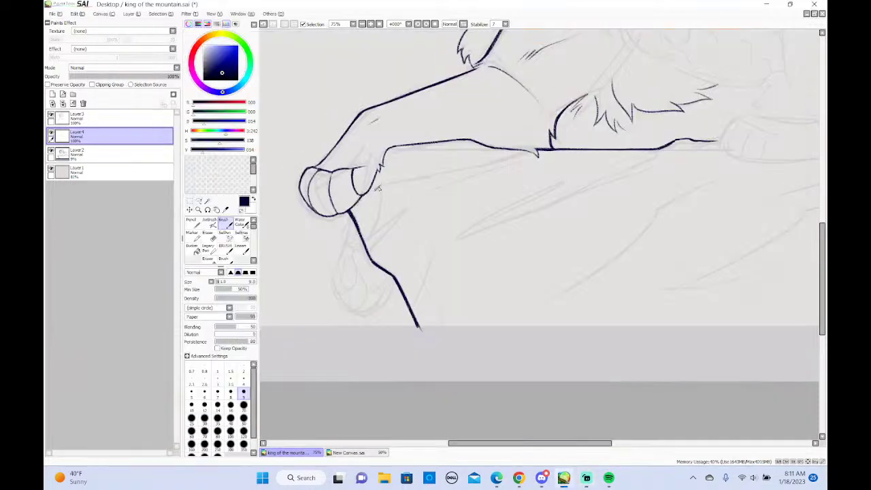
mouse_move(383, 186)
left_mouse_down()
mouse_move(499, 148)
mouse_move(459, 168)
mouse_move(529, 151)
mouse_move(456, 173)
mouse_move(479, 166)
mouse_move(441, 158)
mouse_move(483, 152)
mouse_move(395, 158)
left_mouse_up()
left_click(270, 24)
left_click(270, 24)
left_click(270, 24)
left_click(270, 25)
left_click(266, 24)
left_click(264, 25)
Set the brush size to 7, lower the opacity of sketch Layer 2 to 7%, and make Layer 4 active again
left_click(217, 391)
left_click(112, 154)
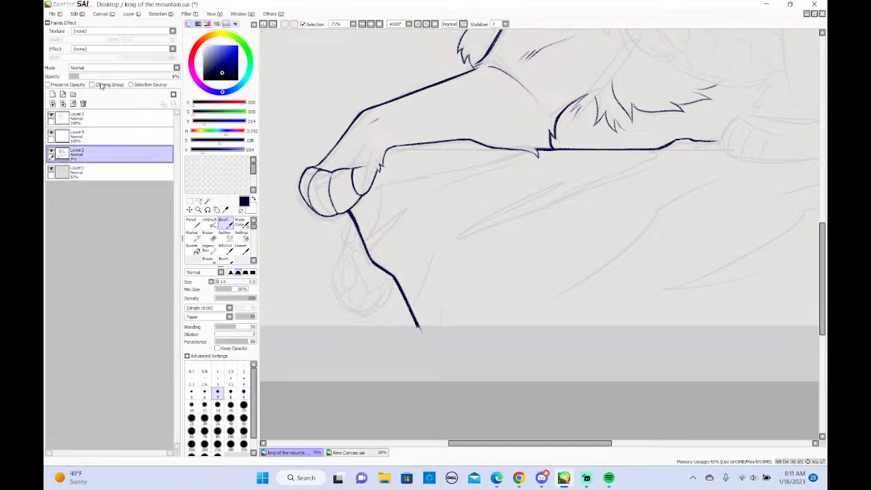
left_click(82, 141)
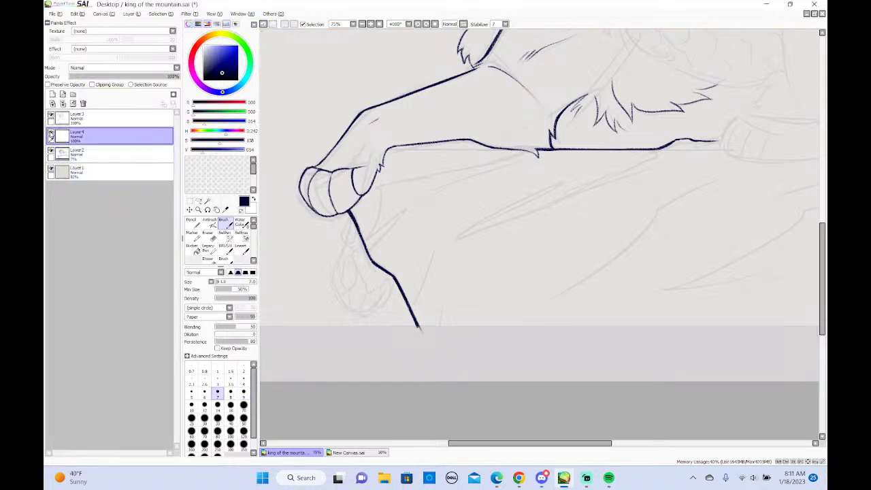
Ink thin crack lines on the rock just inside the lower end of the thick cliff edge
left_click_drag(437, 249, 411, 298)
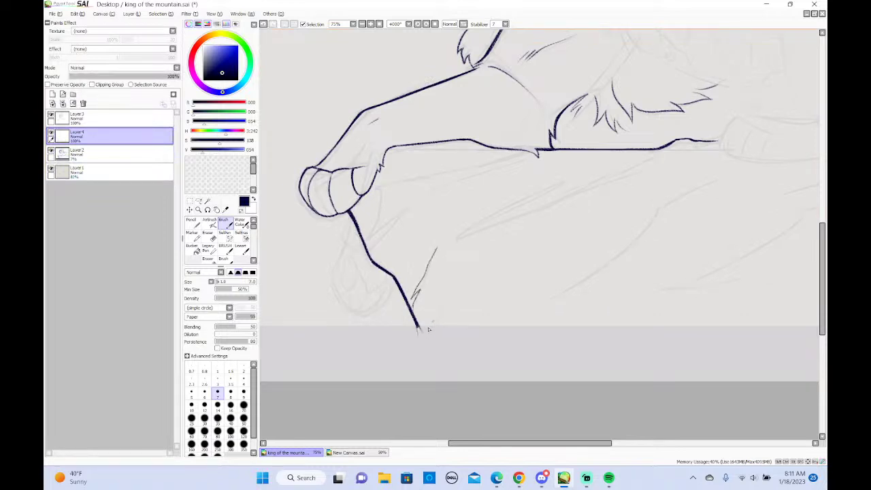
left_click_drag(455, 266, 440, 315)
left_click(264, 24)
left_click_drag(436, 248, 434, 327)
Ink the long thin diagonal ridge line running from below the ledge behind the elbow down toward the cliff cracks
left_click_drag(650, 164, 458, 237)
key("ctrl+z")
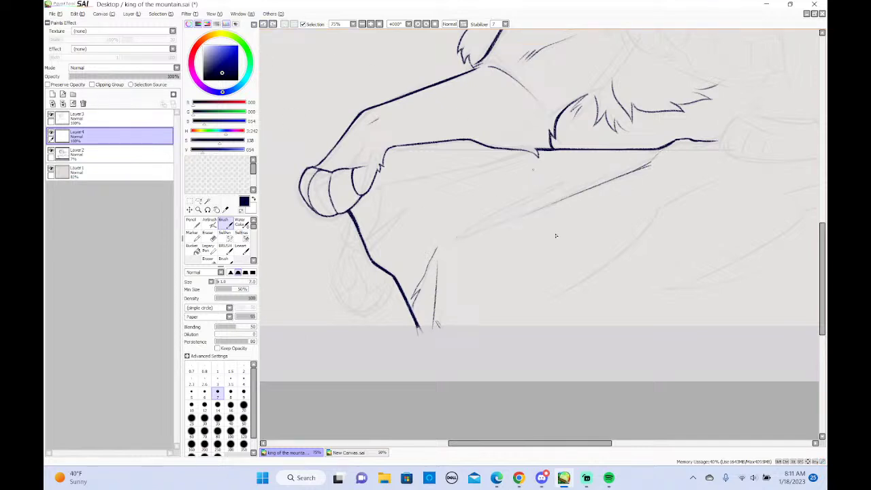
left_click_drag(532, 216, 469, 239)
key("ctrl+z")
left_click_drag(532, 213, 463, 244)
key("ctrl+z")
left_click_drag(534, 211, 478, 234)
key("ctrl+z")
left_click_drag(529, 214, 459, 240)
Ink a second diagonal ridge line just above the first one, meeting it at its lower end
left_click_drag(579, 176, 501, 219)
key("ctrl+z")
left_click_drag(577, 176, 492, 221)
key("ctrl+z")
left_click_drag(561, 181, 456, 242)
key("ctrl+z")
left_click_drag(561, 182, 460, 243)
key("ctrl+z")
left_click_drag(564, 179, 484, 222)
key("ctrl+z")
left_click_drag(562, 181, 460, 239)
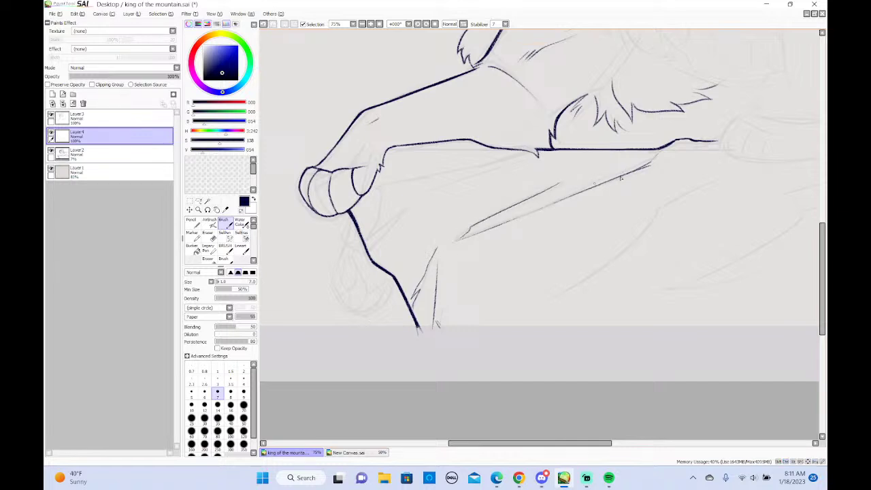
Add short crack strokes at the upper end of the ridge and on the rock face beneath the front paw
mouse_move(654, 153)
left_mouse_down()
mouse_move(631, 165)
mouse_move(647, 165)
left_mouse_up()
key("ctrl+z")
key("ctrl+z")
mouse_move(372, 261)
left_mouse_down()
mouse_move(411, 204)
mouse_move(371, 256)
left_mouse_up()
key("ctrl+z")
key("ctrl+z")
mouse_move(408, 209)
left_mouse_down()
mouse_move(376, 248)
mouse_move(409, 209)
mouse_move(376, 212)
mouse_move(367, 223)
mouse_move(405, 179)
left_mouse_up()
key("ctrl+z")
key("ctrl+z")
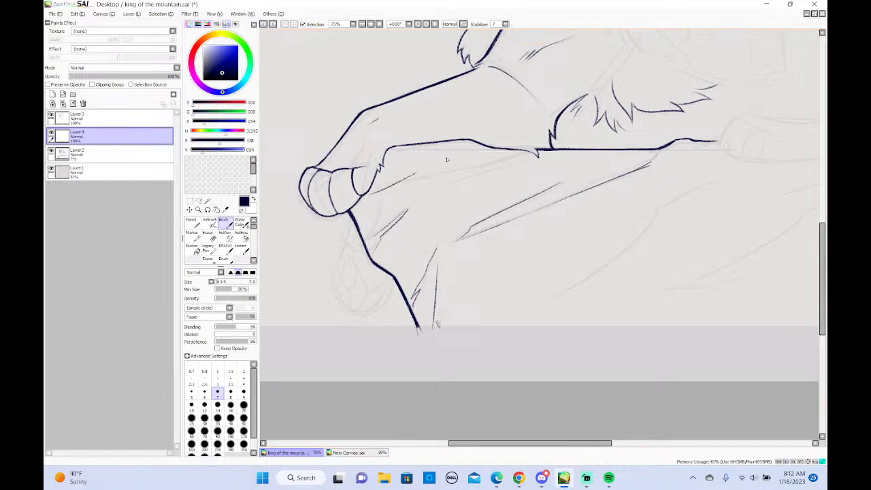
Replace the last stroke behind the paw with a long thin line from the elbow's fur tip to the paw
key("ctrl+z")
mouse_move(523, 155)
left_mouse_down()
mouse_move(376, 188)
mouse_move(355, 212)
left_mouse_up()
key("ctrl+z")
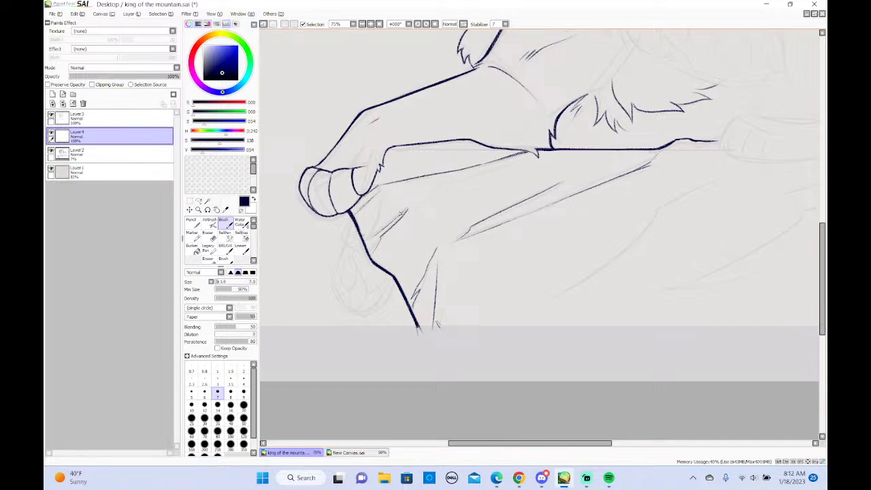
Ink another sloping line from the elbow's fur tip beneath the forearm, ending in short hatch strokes
left_click_drag(430, 191, 467, 173)
key("ctrl+z")
key("ctrl+z")
key("ctrl+z")
left_click_drag(535, 153, 469, 179)
key("ctrl+z")
left_click_drag(535, 153, 413, 209)
key("ctrl+z")
left_click_drag(461, 182, 425, 203)
Add small hatch marks at the top of the cliff cracks and on the lower open area of the rock
left_click_drag(407, 291, 415, 247)
key("ctrl+z")
mouse_move(565, 281)
left_mouse_down()
mouse_move(547, 290)
mouse_move(588, 266)
mouse_move(549, 282)
mouse_move(546, 298)
mouse_move(551, 281)
left_mouse_up()
key("ctrl+z")
key("ctrl+z")
key("ctrl+z")
key("ctrl+z")
mouse_move(435, 266)
left_mouse_down()
mouse_move(452, 246)
mouse_move(438, 243)
left_mouse_up()
Hatch the upper ends of the diagonal ridge lines, the ledge underside and the line beneath the forearm
left_click_drag(558, 189, 575, 174)
left_click_drag(563, 189, 581, 175)
mouse_move(651, 155)
left_mouse_down()
mouse_move(628, 165)
mouse_move(649, 148)
left_mouse_up()
left_click_drag(623, 160, 639, 149)
key("ctrl+z")
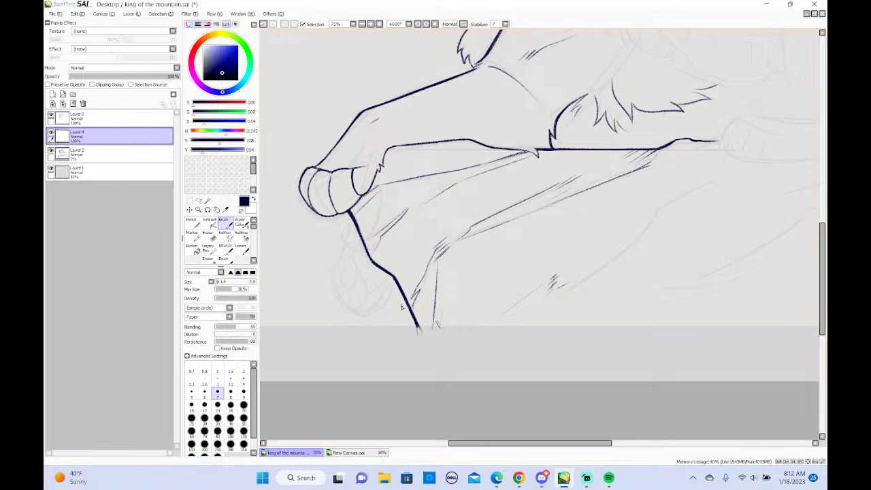
mouse_move(442, 188)
left_mouse_down()
mouse_move(459, 178)
mouse_move(448, 179)
left_mouse_up()
Flip the canvas horizontally and check the live chat in Streamlabs Desktop before returning to the drawing
left_click(111, 14)
left_click(122, 56)
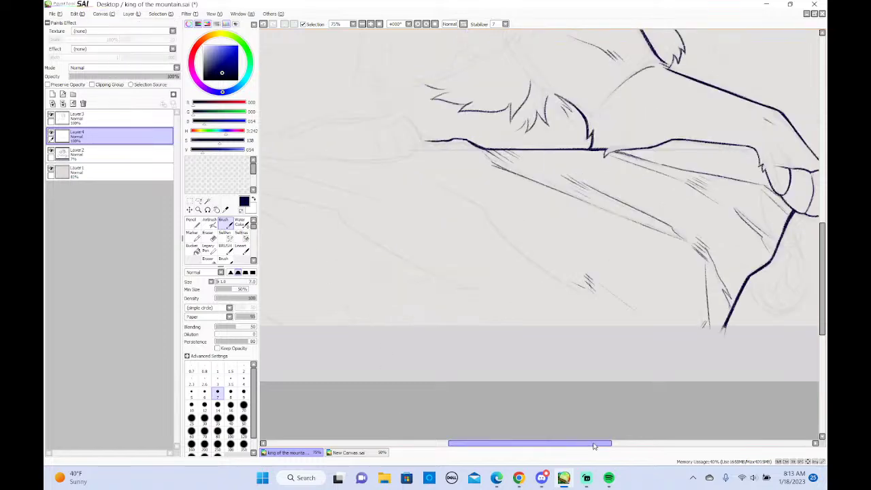
left_click(586, 478)
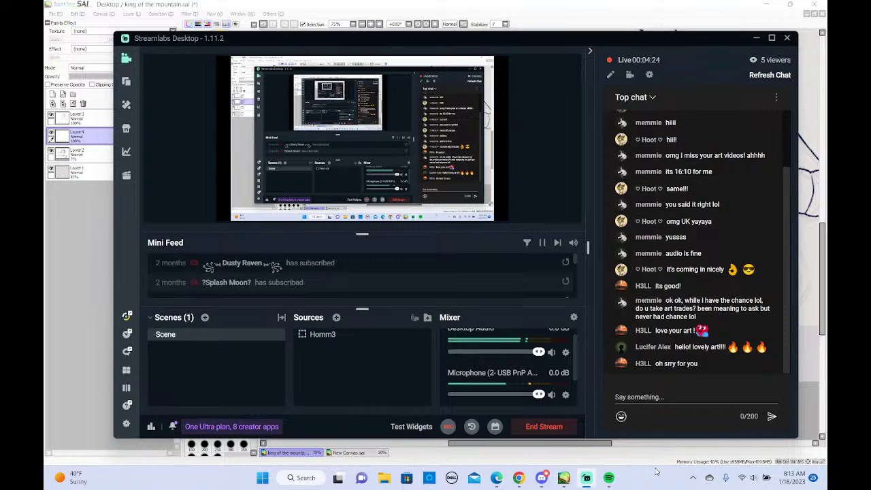
left_click(99, 311)
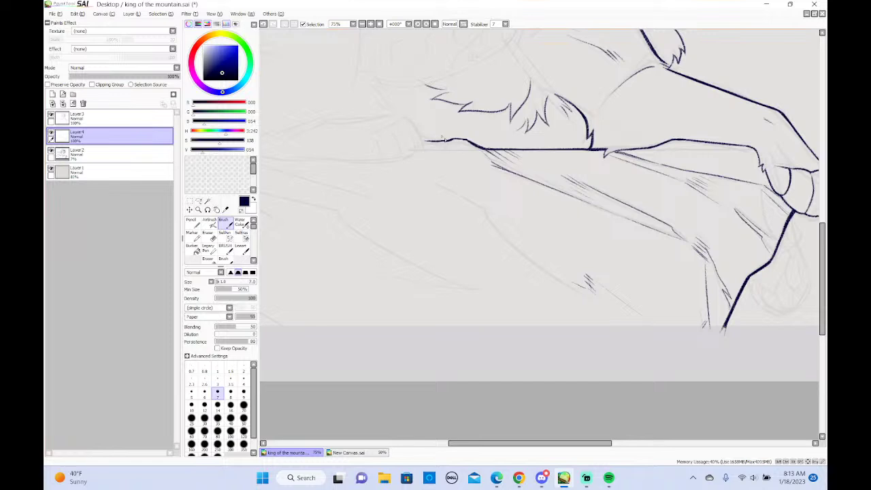
Darken the end of the ledge line by the hind paw and ink a lower ridge line descending to the hatch marks
left_click_drag(453, 141, 418, 143)
left_click_drag(434, 188, 483, 208)
left_click_drag(481, 206, 562, 282)
key("ctrl+z")
left_click_drag(521, 252, 596, 301)
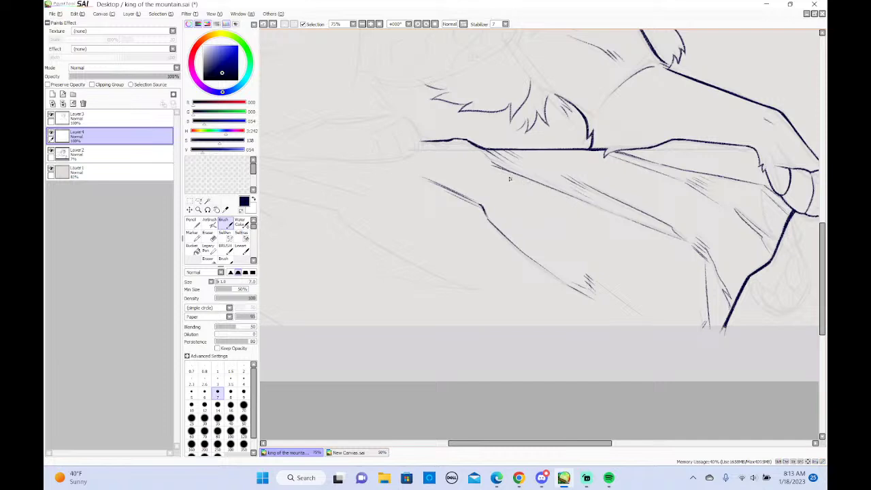
mouse_move(515, 186)
left_mouse_down()
mouse_move(567, 211)
mouse_move(519, 194)
mouse_move(537, 203)
left_mouse_up()
key("ctrl+z")
key("ctrl+z")
Flip the canvas horizontally again and ink a long thin line sloping across the rock below the hind paw
left_click(111, 15)
left_click(117, 54)
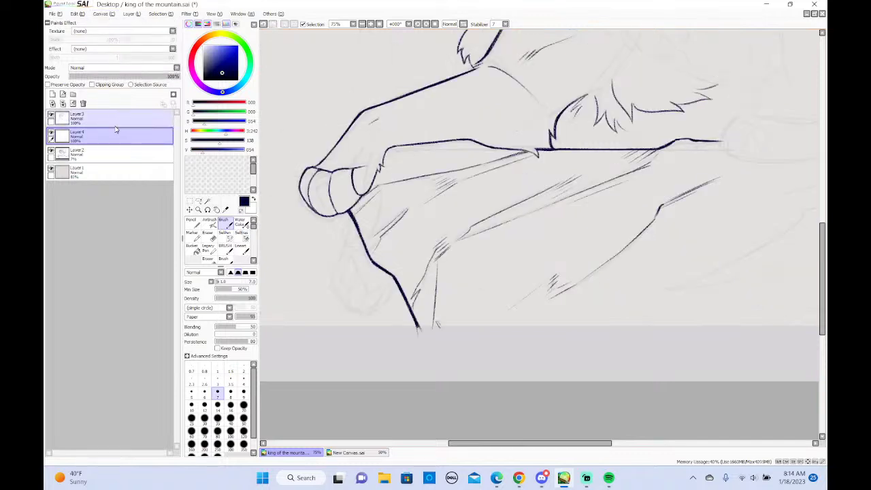
mouse_move(496, 444)
left_mouse_down()
mouse_move(528, 461)
mouse_move(528, 441)
mouse_move(556, 439)
left_mouse_up()
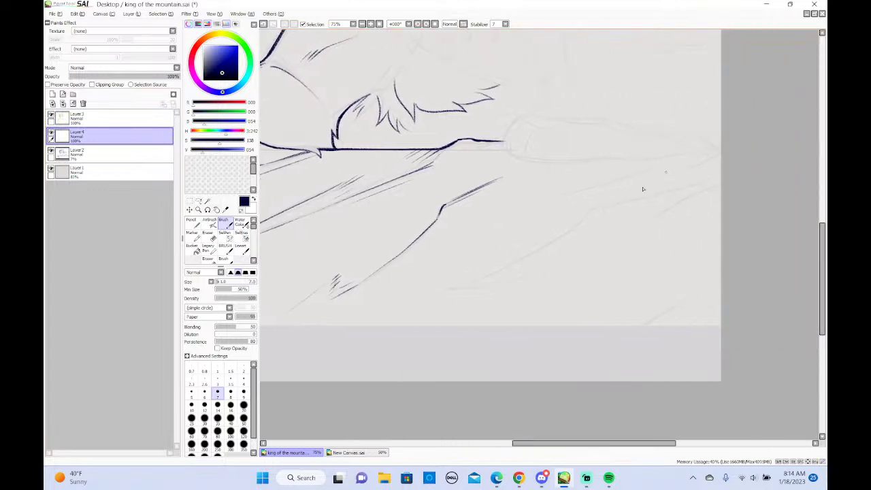
left_click_drag(687, 151, 599, 192)
key("ctrl+z")
left_click_drag(668, 164, 546, 205)
key("ctrl+z")
left_click_drag(667, 164, 549, 204)
key("ctrl+z")
key("ctrl+y")
key("ctrl+z")
key("ctrl+y")
Add hatch strokes along the lower end of the line below the hind paw and a thin line under the ledge tip
left_click_drag(670, 164, 569, 198)
key("ctrl+z")
key("ctrl+z")
left_click_drag(616, 183, 535, 205)
key("ctrl+z")
key("ctrl+z")
left_click_drag(601, 183, 553, 197)
key("ctrl+z")
mouse_move(601, 183)
left_mouse_down()
mouse_move(530, 207)
mouse_move(579, 190)
mouse_move(551, 197)
left_mouse_up()
key("ctrl+z")
left_click_drag(506, 141, 444, 155)
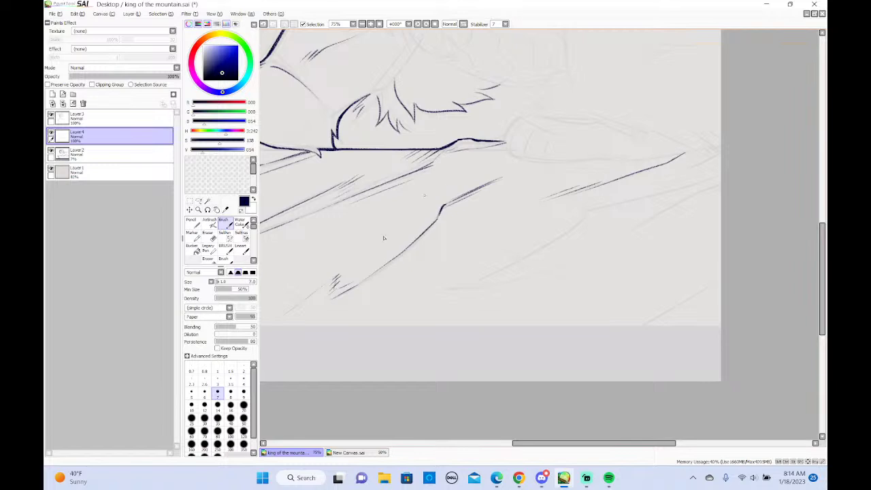
Ink a thin crack line with short hatch strokes below the lower ridge, near the end of the rock sketch
left_click_drag(569, 443, 551, 450)
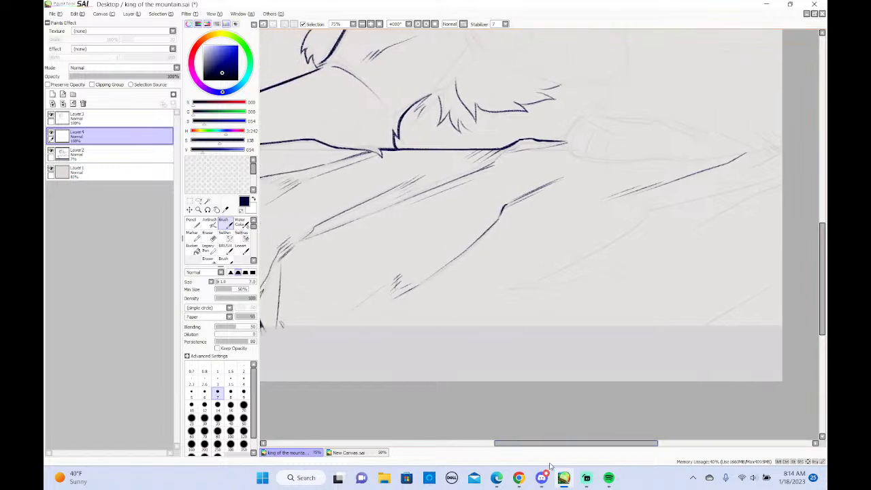
left_click_drag(439, 294, 391, 328)
left_click_drag(469, 267, 460, 278)
left_click_drag(515, 444, 502, 443)
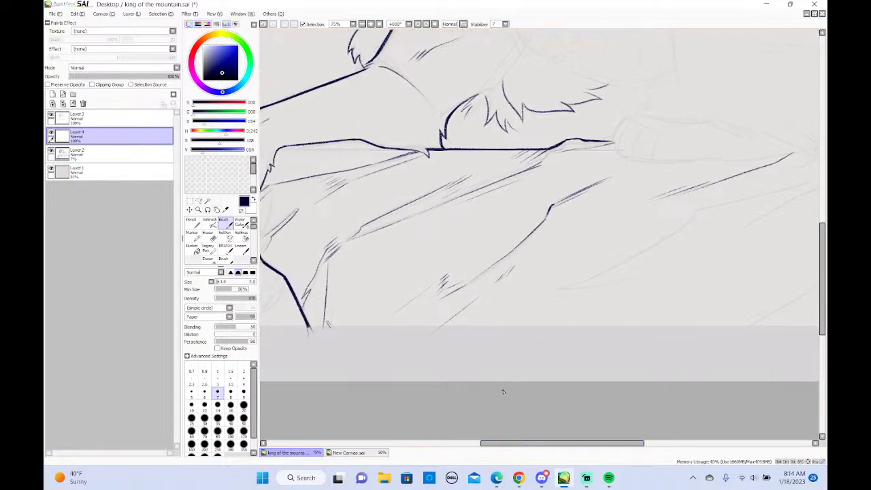
Switch to Streamlabs Desktop to read the new live chat messages
left_click(585, 478)
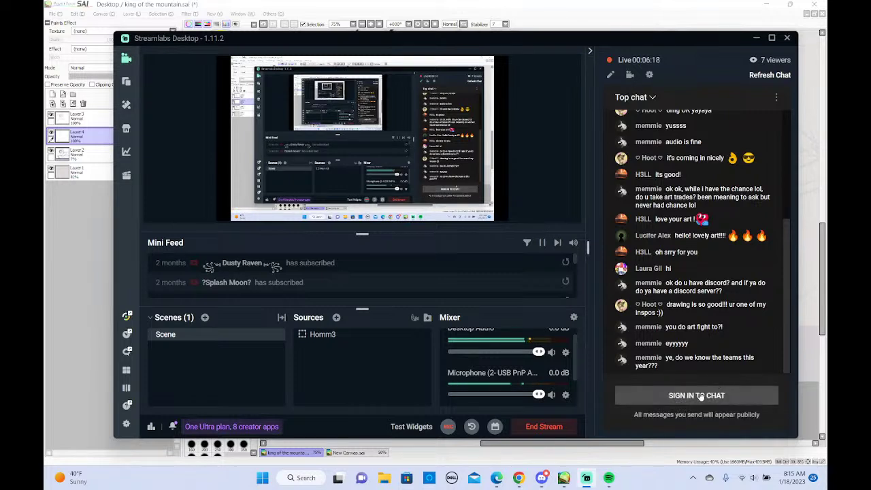
Try to sign in to the Streamlabs live chat, dismiss the notice and return to the drawing in PaintTool SAI
left_click(696, 399)
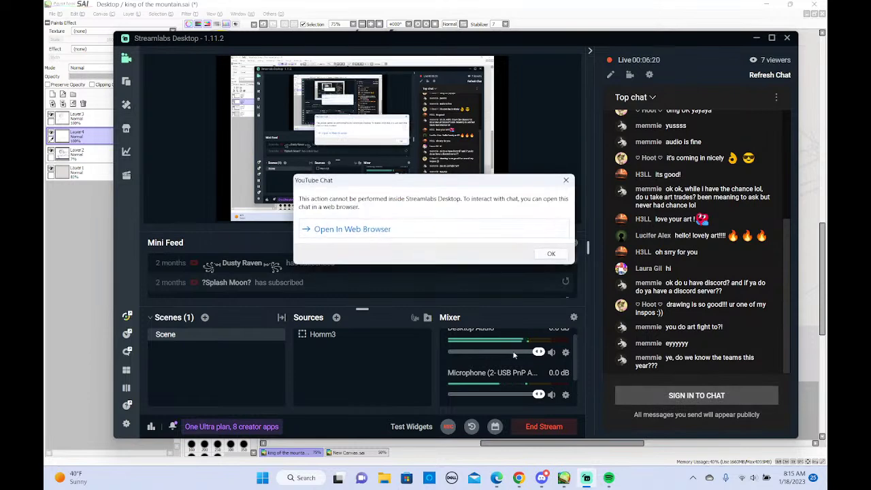
left_click(551, 255)
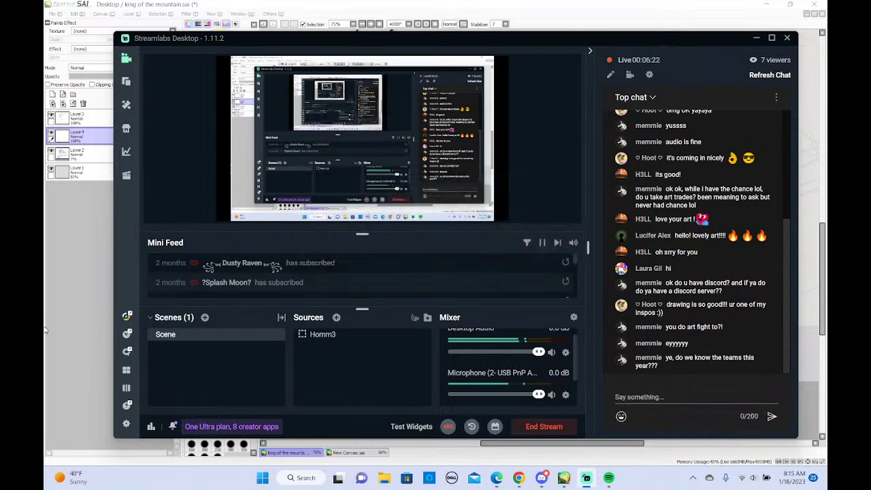
key("alt+Tab")
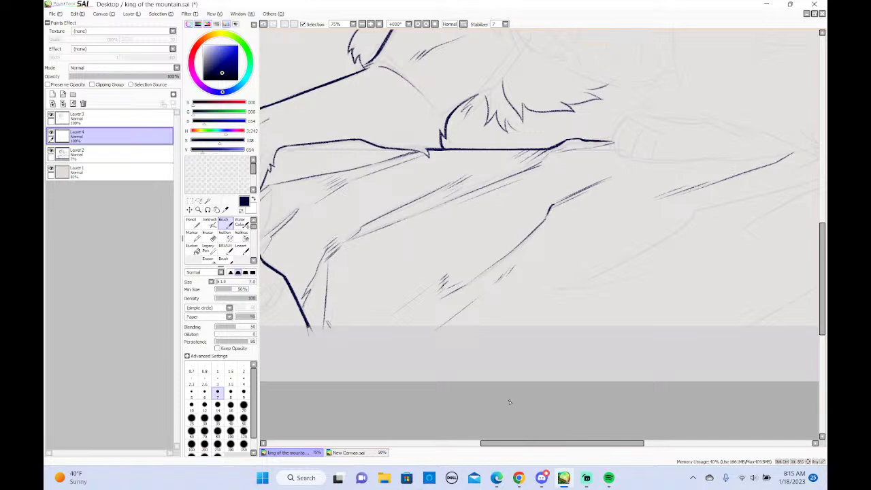
Ink a long jagged crack line sloping down the rear part of the rock, with short hatch strokes at its lower end
scroll(538, 409, "down", 1)
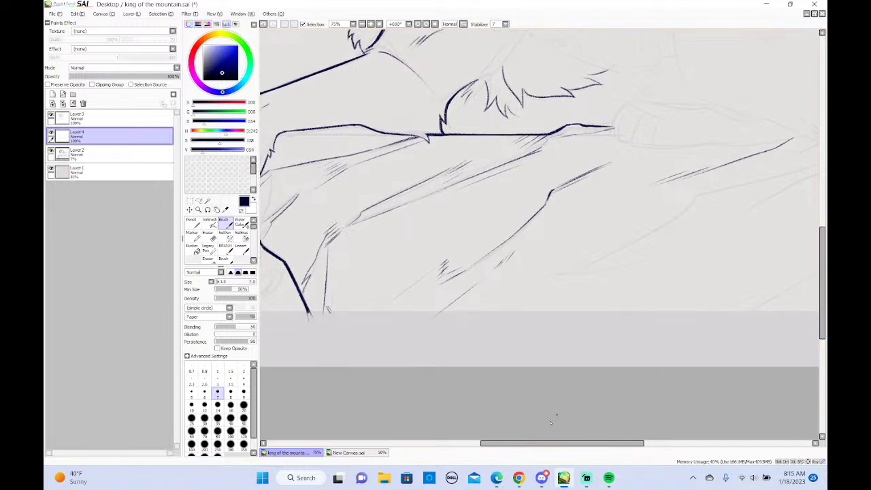
left_click_drag(537, 442, 552, 441)
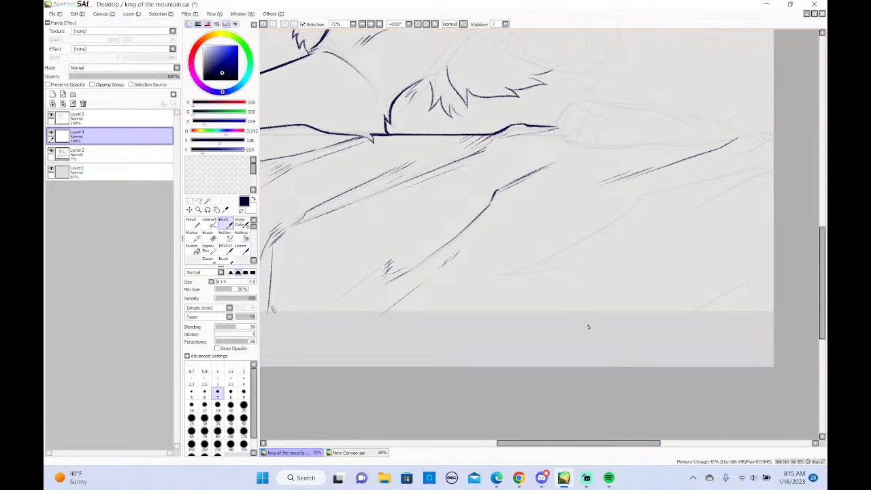
mouse_move(641, 195)
left_mouse_down()
mouse_move(550, 265)
mouse_move(557, 263)
mouse_move(567, 248)
mouse_move(494, 279)
left_mouse_up()
key("ctrl+z")
key("ctrl+z")
key("ctrl+z")
key("ctrl+z")
key("ctrl+z")
left_click_drag(495, 279, 469, 303)
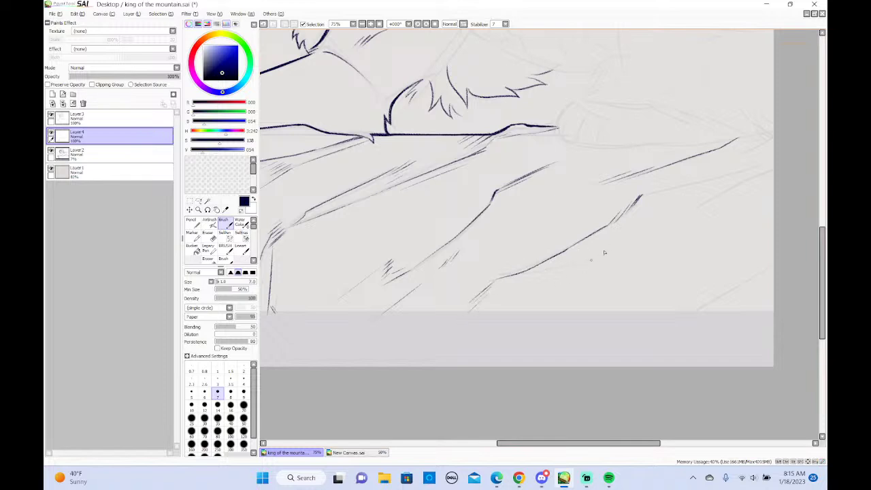
Ink a thin secondary line running just beneath the lower half of the long rear crack
left_click_drag(630, 238, 535, 275)
key("ctrl+z")
left_click_drag(633, 237, 543, 274)
key("ctrl+z")
Ink thin lines continuing the rear crack from its upper corner out to the canvas edge
left_click_drag(654, 192, 753, 160)
key("ctrl+z")
left_click_drag(669, 189, 714, 177)
key("ctrl+z")
mouse_move(652, 193)
left_mouse_down()
mouse_move(754, 177)
mouse_move(737, 176)
mouse_move(773, 158)
left_mouse_up()
key("ctrl+z")
mouse_move(729, 177)
left_mouse_down()
mouse_move(766, 163)
mouse_move(762, 149)
mouse_move(777, 143)
mouse_move(693, 181)
left_mouse_up()
key("ctrl+z")
key("ctrl+z")
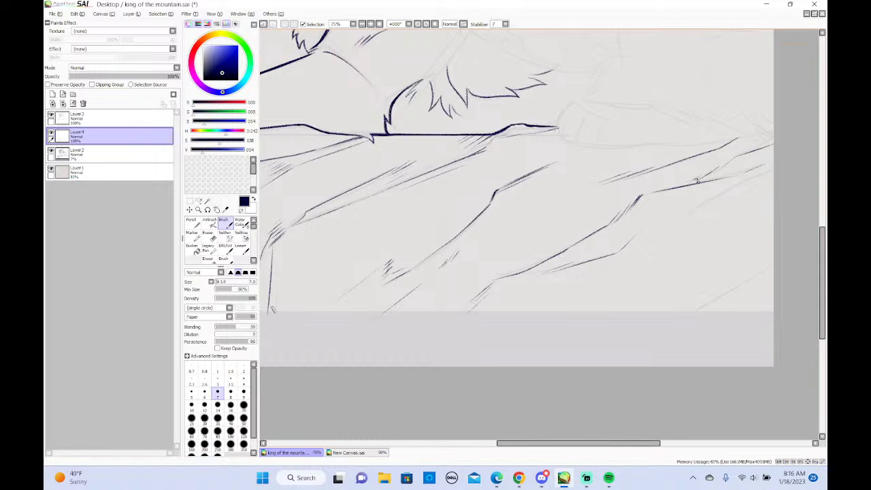
Ink two slanting crack lines with hatch strokes in the rock's lower corner at the canvas edge
left_click_drag(774, 169, 622, 317)
left_click_drag(773, 253, 694, 312)
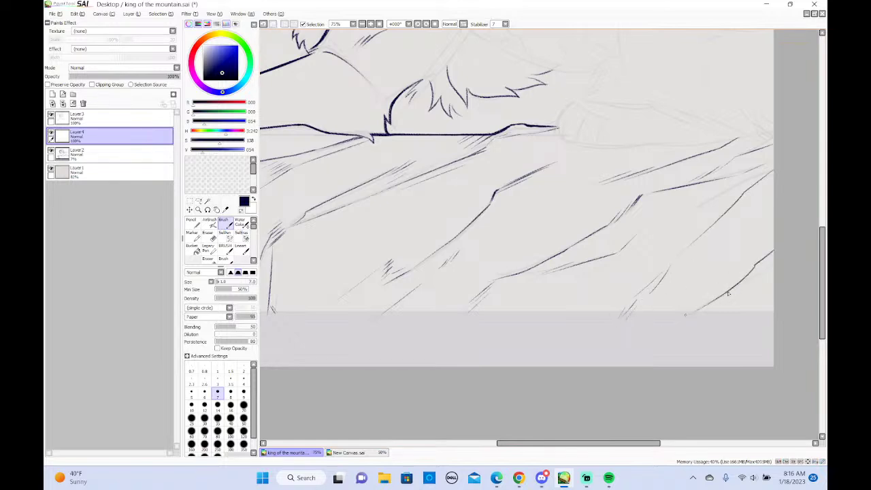
left_click_drag(771, 269, 710, 308)
Lasso the upper ends of the rock lines near the canvas edge, clear them and deselect
scroll(537, 333, "left", 2)
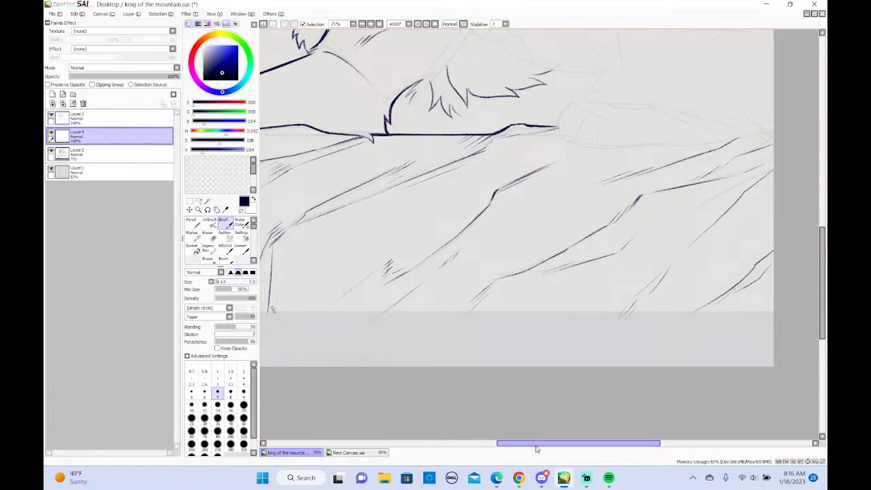
left_click(362, 24)
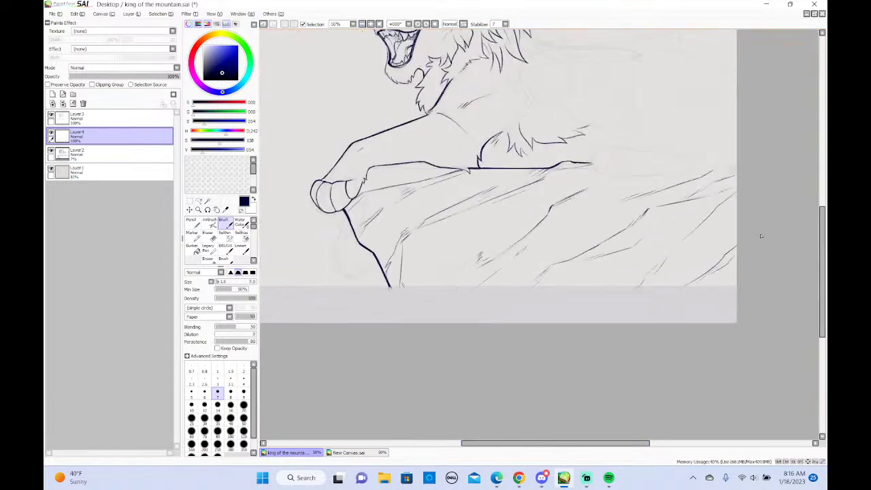
scroll(436, 357, "up", 3)
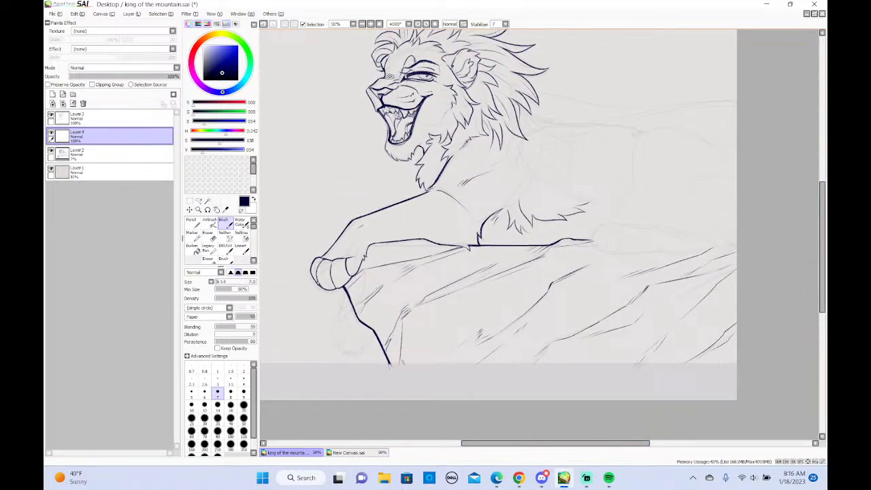
left_click(199, 202)
mouse_move(717, 252)
left_mouse_down()
mouse_move(606, 286)
mouse_move(712, 252)
mouse_move(702, 246)
mouse_move(695, 249)
mouse_move(782, 245)
left_mouse_up()
key("ctrl+d")
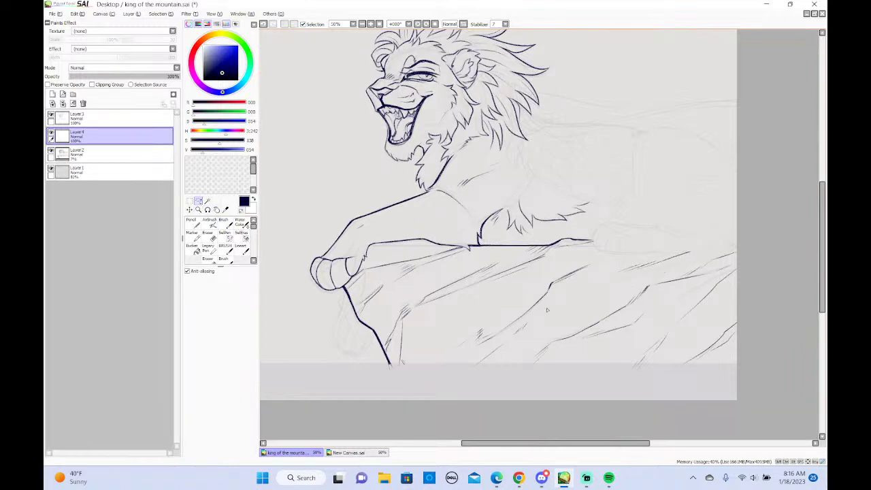
Switch to Streamlabs Desktop to read the new chat messages and return to PaintTool SAI
left_click(586, 477)
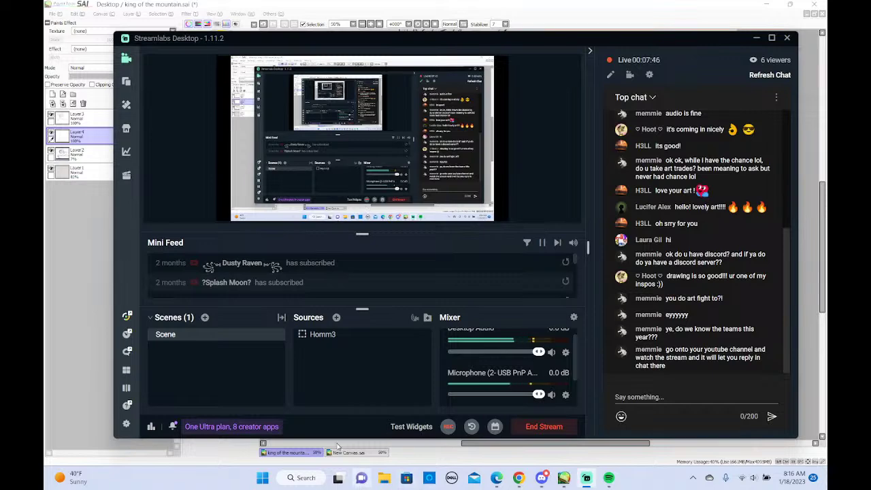
left_click(70, 335)
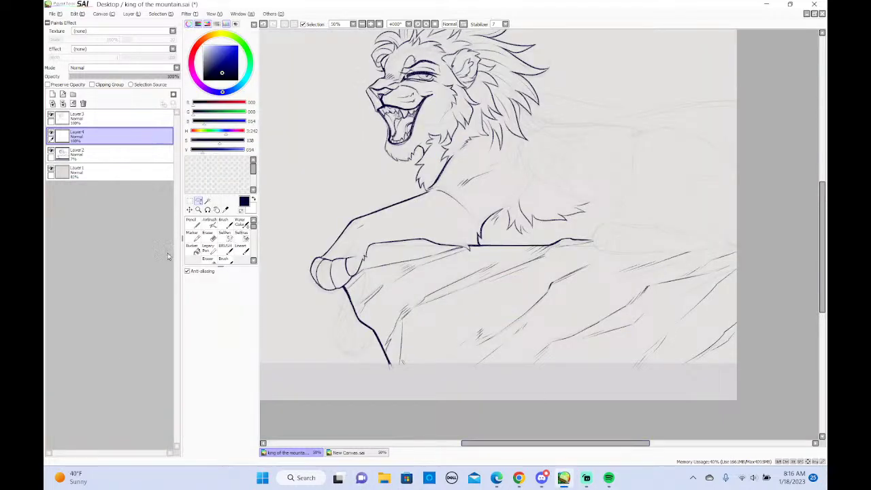
Flip the canvas horizontally to check the lion and rock line art mirrored
left_click(102, 14)
left_click(106, 53)
mouse_move(494, 444)
left_mouse_down()
mouse_move(473, 445)
mouse_move(507, 445)
left_mouse_up()
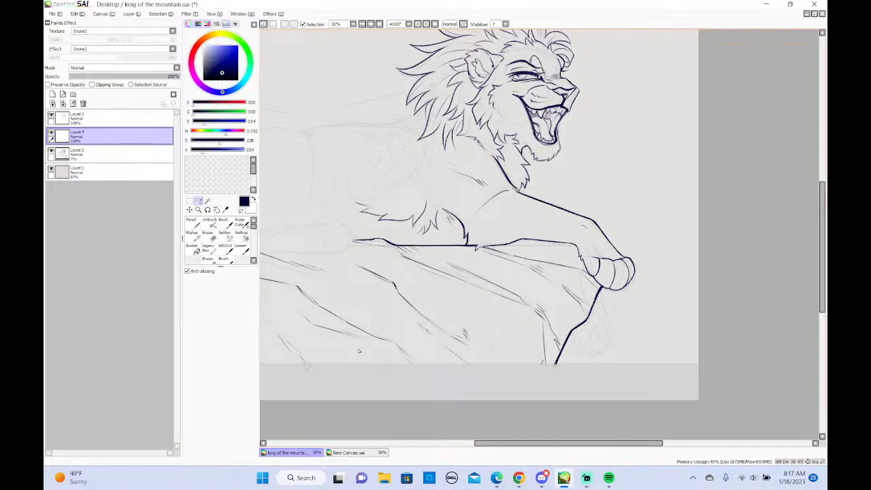
Check the Streamlabs Desktop live chat again and go back to the drawing in PaintTool SAI
left_click(585, 478)
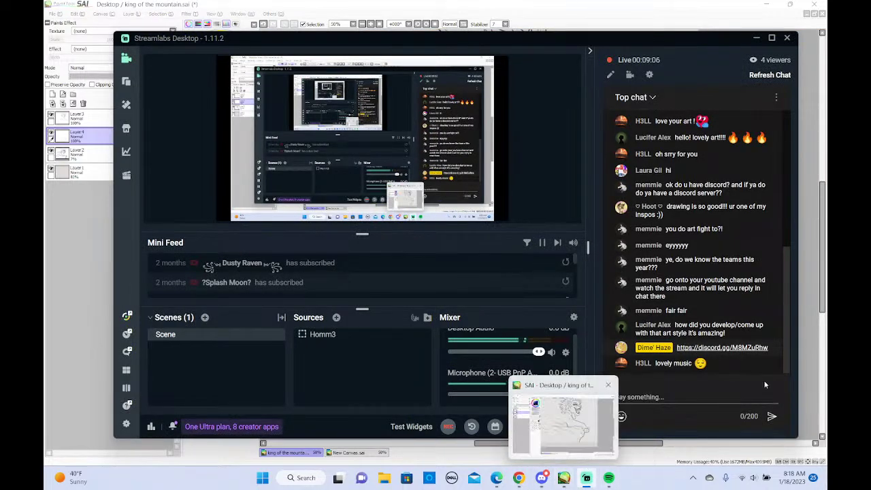
left_click(81, 320)
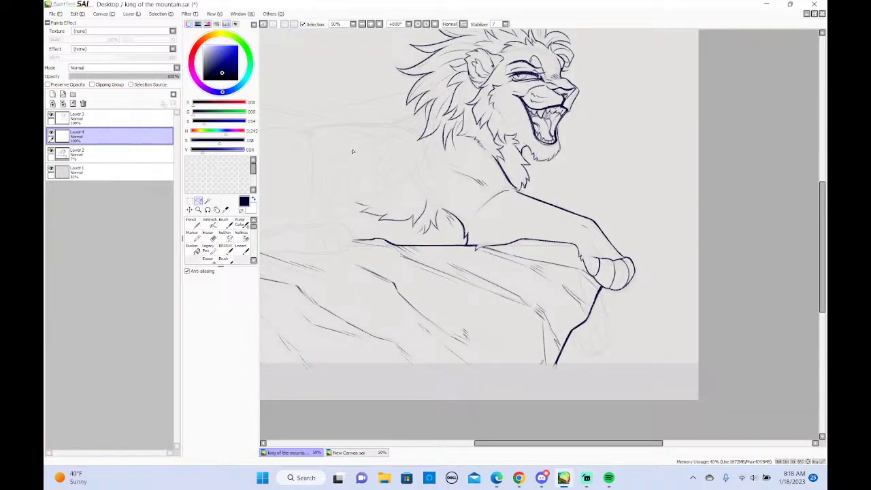
Select the Brush tool and set its size to 8
left_click_drag(506, 443, 495, 403)
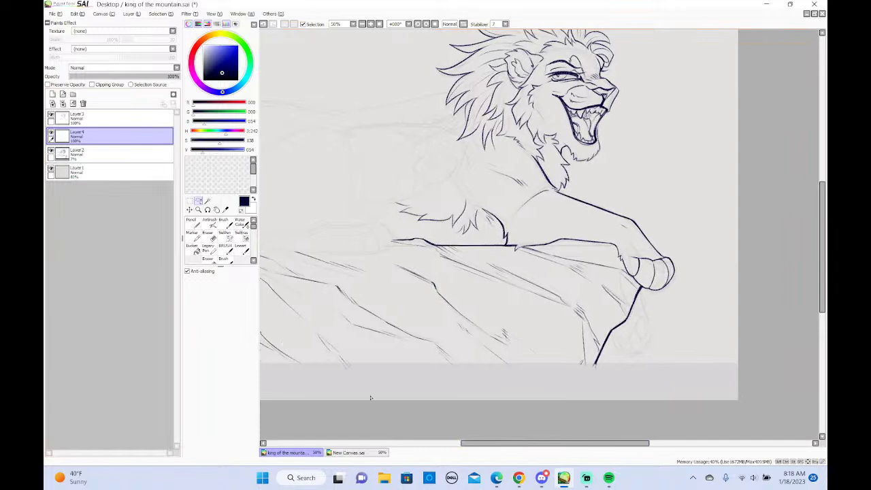
mouse_move(486, 443)
left_mouse_down()
mouse_move(467, 445)
mouse_move(492, 445)
mouse_move(512, 400)
left_mouse_up()
left_click(223, 222)
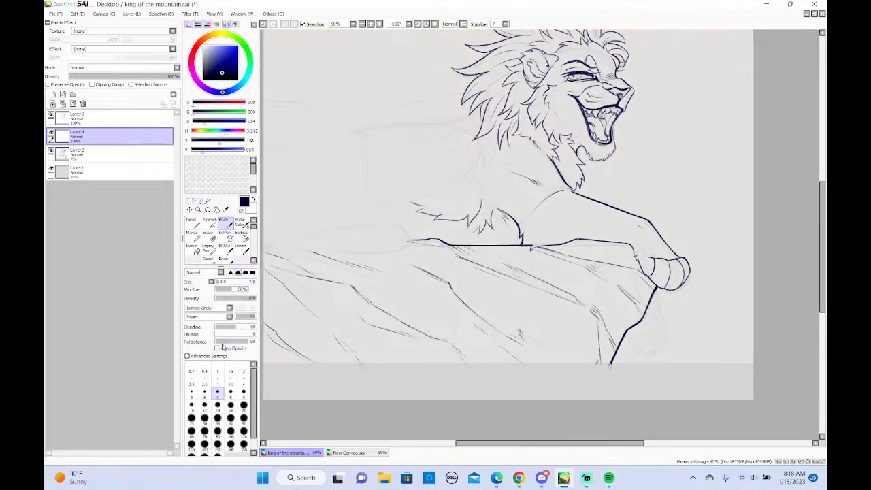
left_click(230, 392)
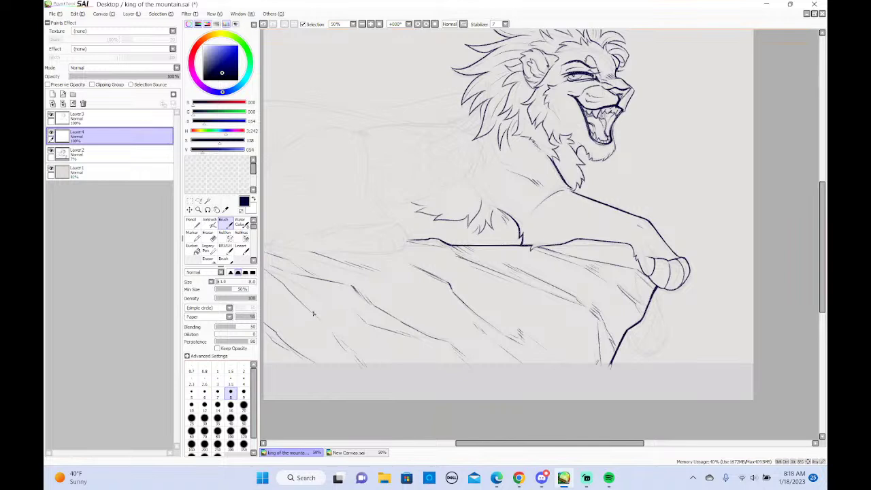
Toggle Layer3's visibility off and on, and merge it down into Layer4
left_click(51, 114)
left_click(51, 114)
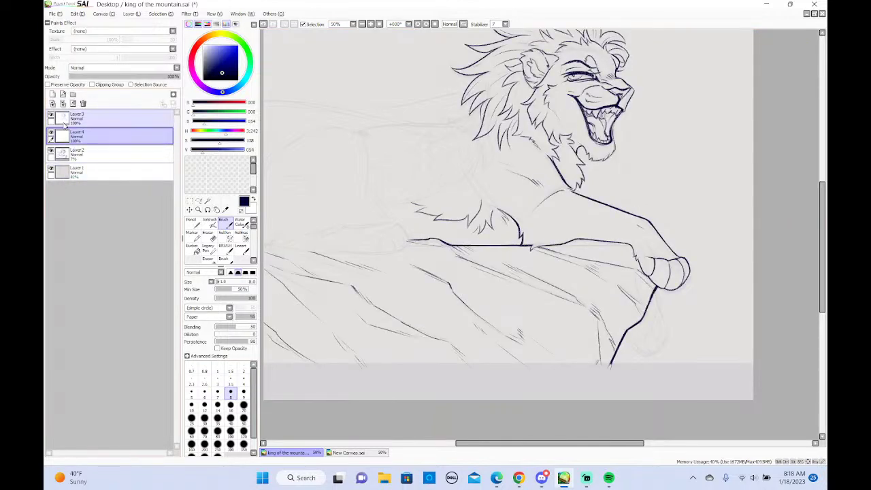
left_click(66, 125)
left_click(129, 14)
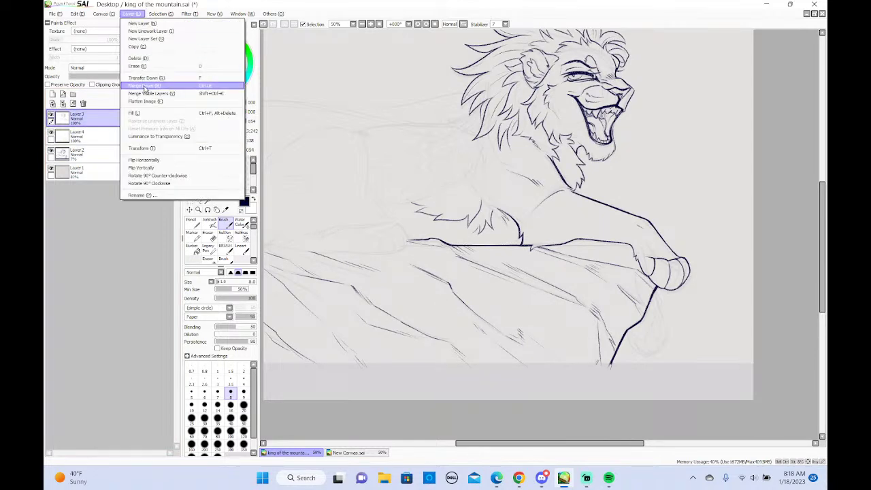
left_click(144, 87)
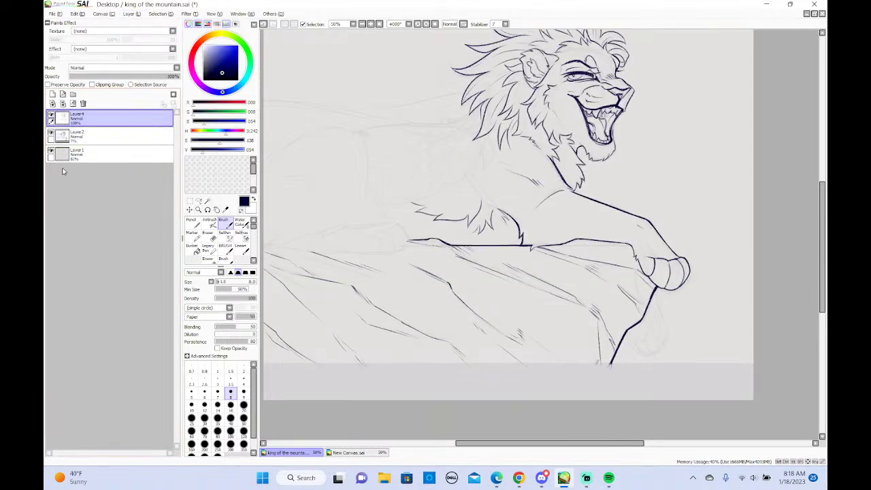
Flip the canvas horizontally so that the lion faces the opposite way again
left_click_drag(822, 283, 814, 298)
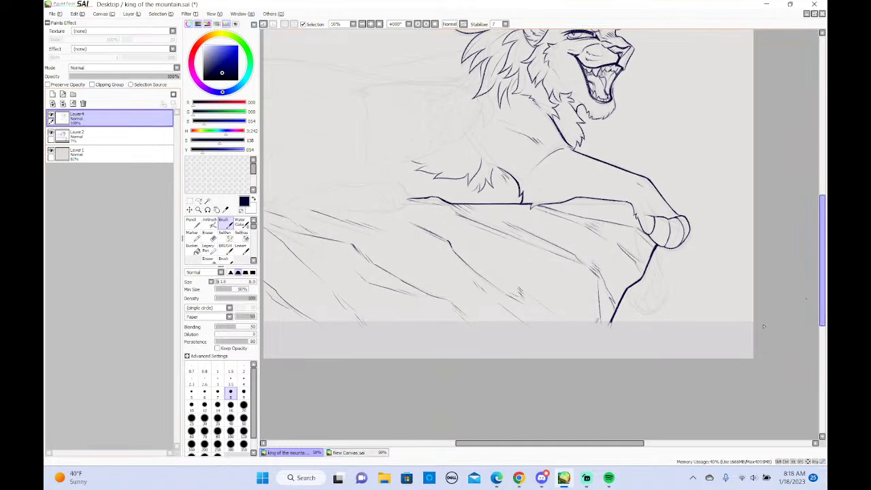
left_click_drag(521, 443, 524, 443)
left_click(102, 14)
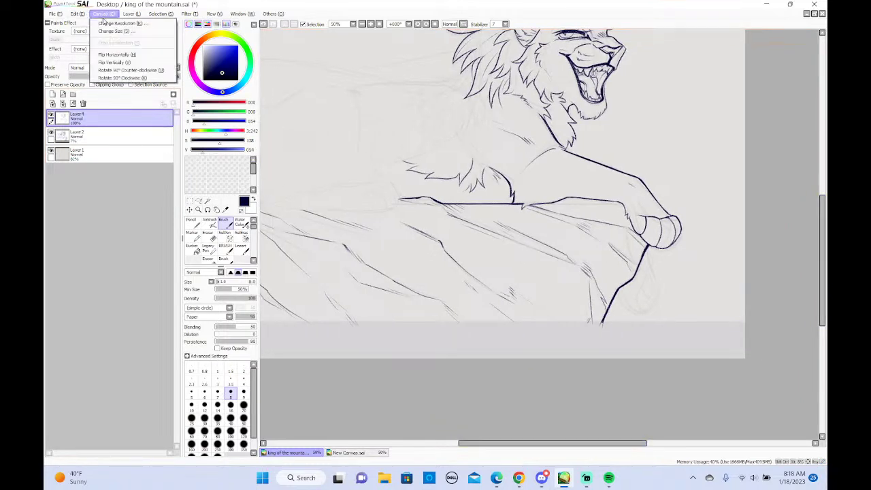
left_click(116, 55)
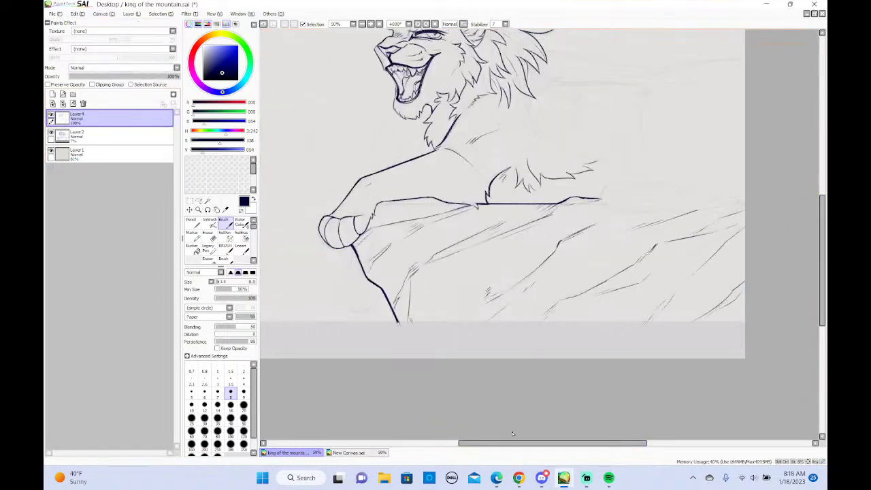
left_click_drag(515, 440, 487, 441)
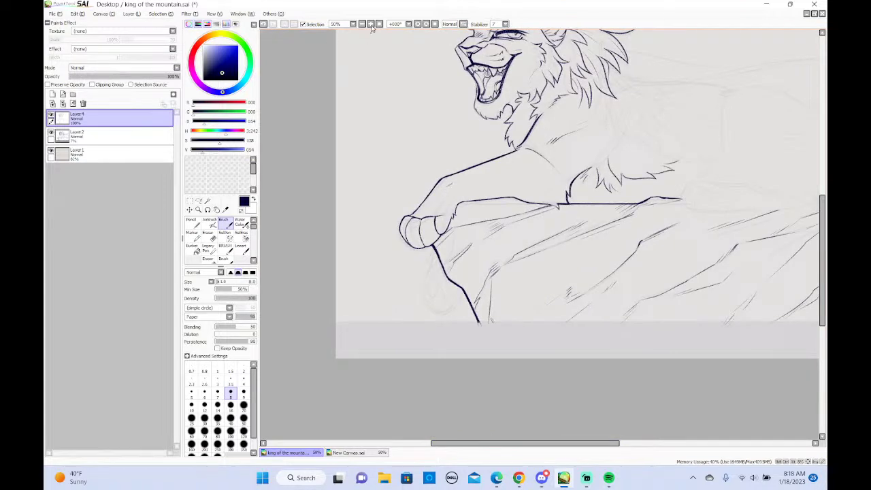
left_click(370, 24)
scroll(743, 262, "down", 2)
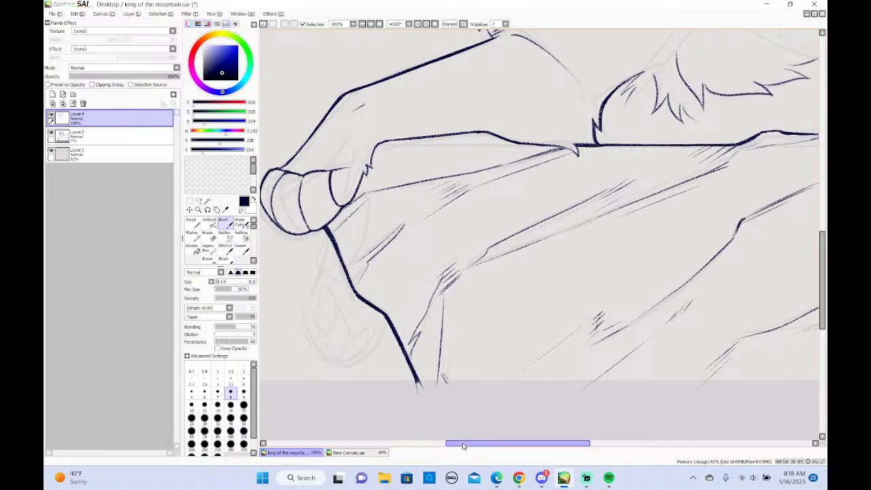
left_click_drag(464, 445, 451, 447)
Check the Discord messages, the Streamlabs Desktop live chat and the song playing in Spotify
left_click(541, 478)
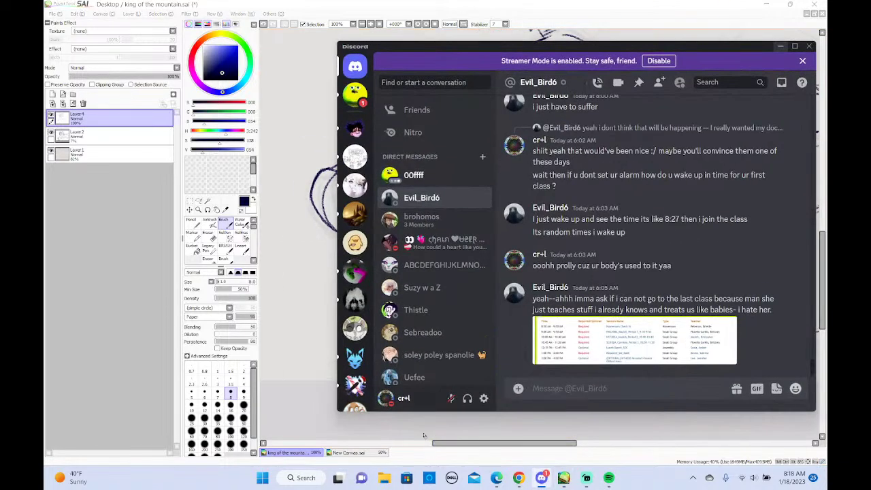
left_click(541, 477)
left_click(585, 478)
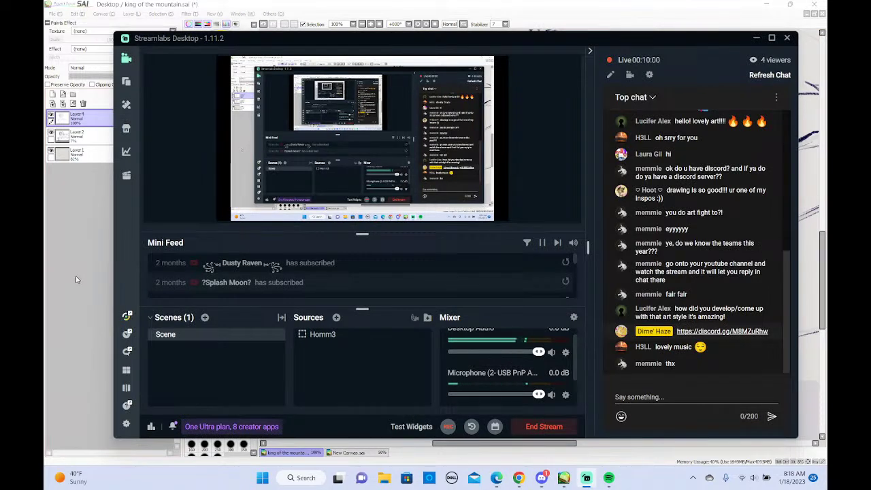
left_click(608, 478)
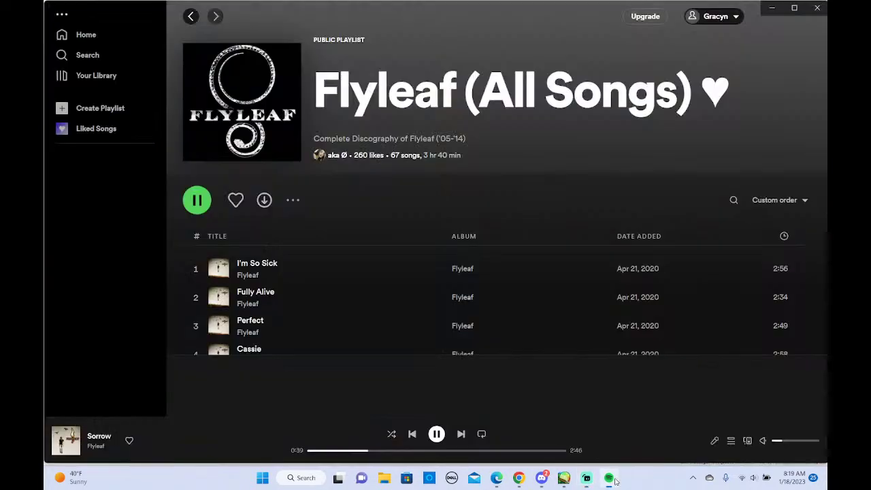
left_click(584, 478)
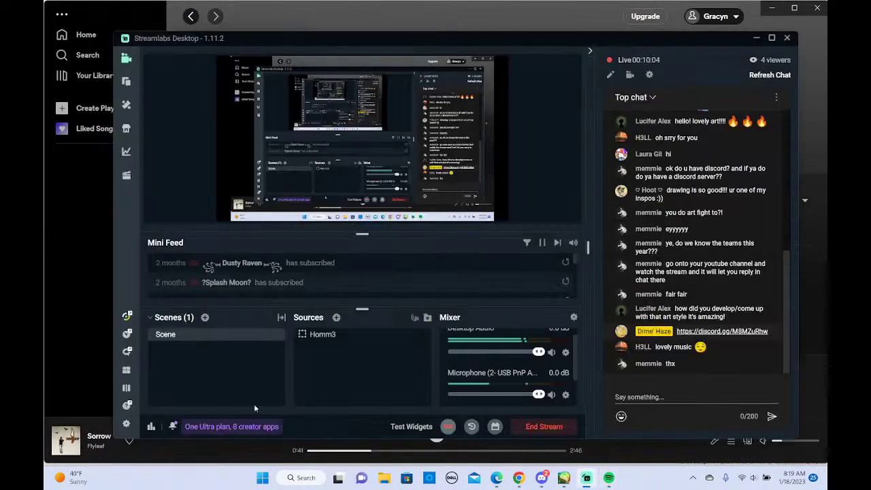
left_click(564, 478)
Open the topmost direct message conversation in Discord to read it and return to PaintTool SAI
left_click(541, 478)
left_click(423, 175)
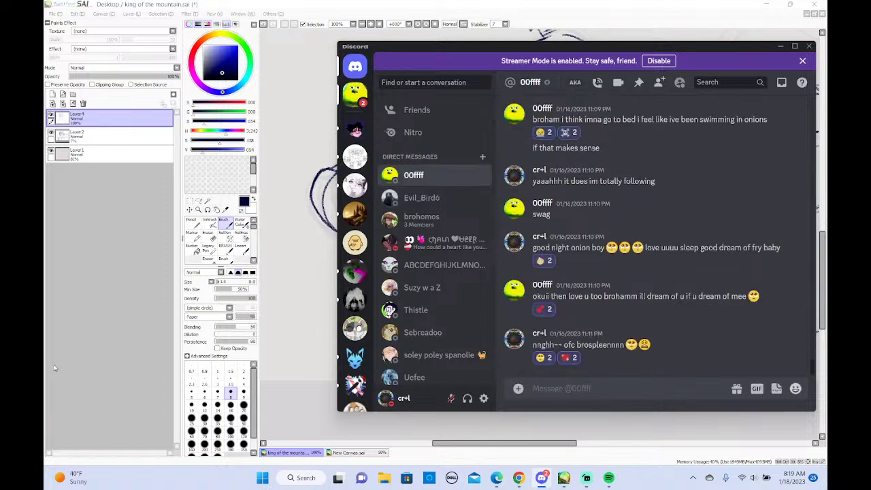
left_click(81, 321)
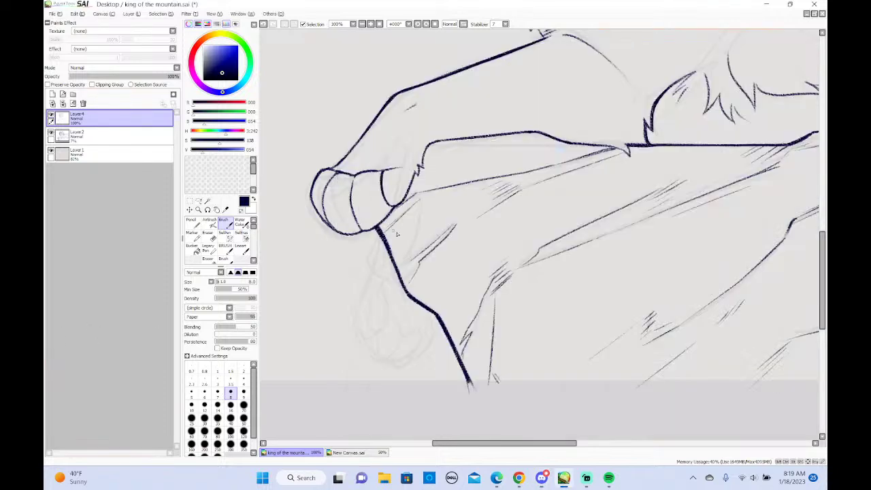
Ink the small looped shape hanging directly beneath the front paw against the cliff edge
left_click_drag(379, 233, 363, 263)
key("ctrl+z")
mouse_move(379, 232)
left_mouse_down()
mouse_move(369, 259)
mouse_move(385, 278)
mouse_move(373, 271)
mouse_move(386, 277)
mouse_move(385, 261)
mouse_move(394, 273)
left_mouse_up()
key("ctrl+z")
Ink the large rounded outline of the dangling shape below the small loop, closing it against the cliff edge
left_click_drag(371, 271, 346, 324)
key("ctrl+z")
left_click_drag(372, 275, 348, 319)
key("ctrl+z")
key("ctrl+z")
mouse_move(373, 271)
left_mouse_down()
mouse_move(346, 320)
mouse_move(365, 344)
left_mouse_up()
key("ctrl+z")
mouse_move(350, 311)
left_mouse_down()
mouse_move(368, 354)
mouse_move(389, 364)
mouse_move(396, 355)
mouse_move(388, 363)
mouse_move(426, 343)
mouse_move(436, 317)
mouse_move(434, 338)
mouse_move(435, 323)
mouse_move(416, 357)
left_mouse_up()
key("ctrl+z")
key("ctrl+z")
key("ctrl+z")
key("ctrl+z")
key("ctrl+z")
key("ctrl+z")
key("ctrl+z")
key("ctrl+z")
Clean up the rounded outline with the eraser and redraw its lower curve near the cliff edge
key("e")
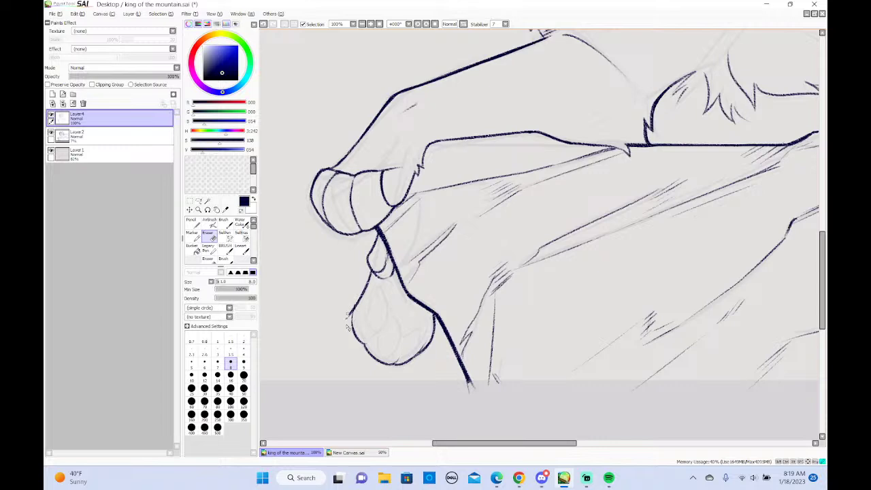
key("b")
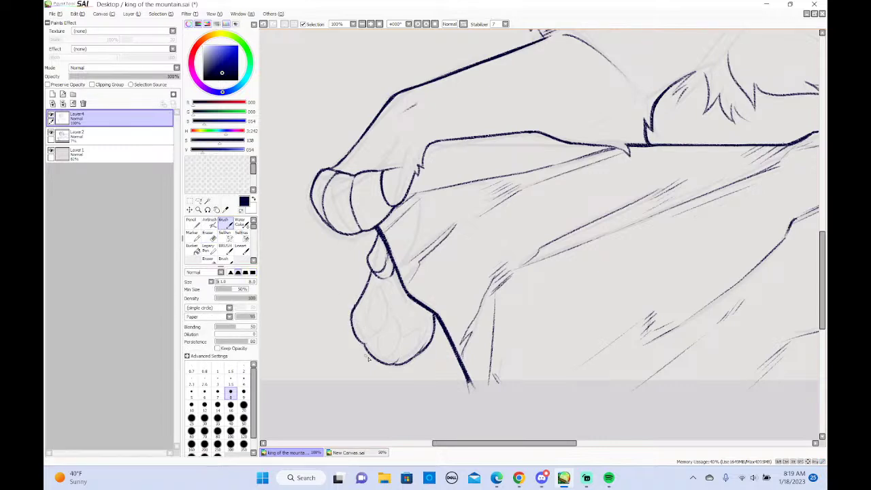
left_click_drag(434, 311, 431, 321)
key("ctrl+z")
left_click_drag(433, 343, 413, 364)
key("e")
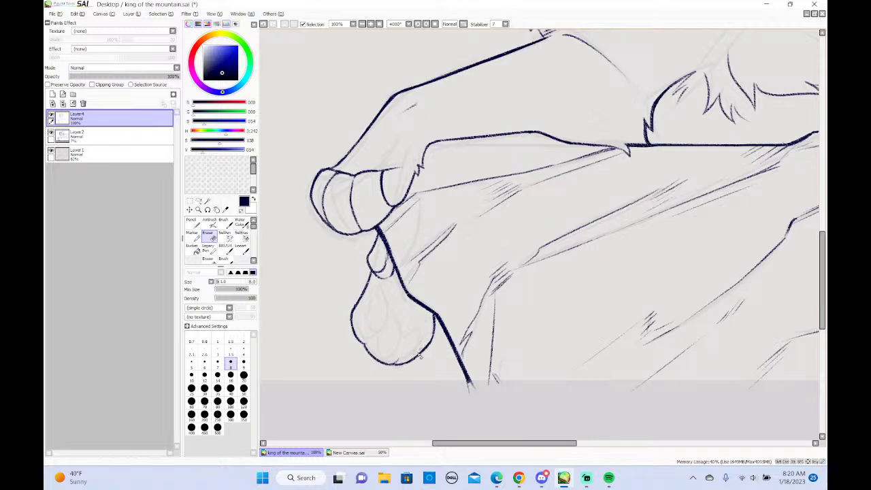
key("b")
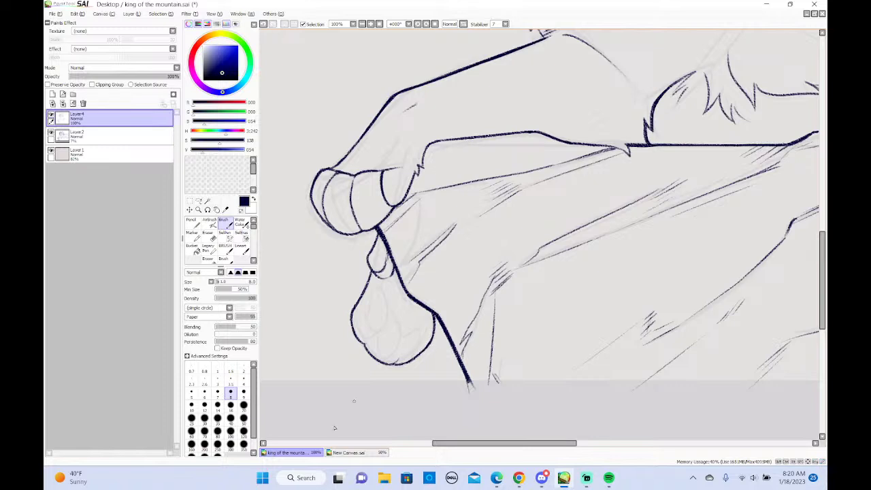
Flip the canvas horizontally so that the lion faces right
left_click(103, 14)
left_click(119, 60)
left_click_drag(495, 443, 605, 428)
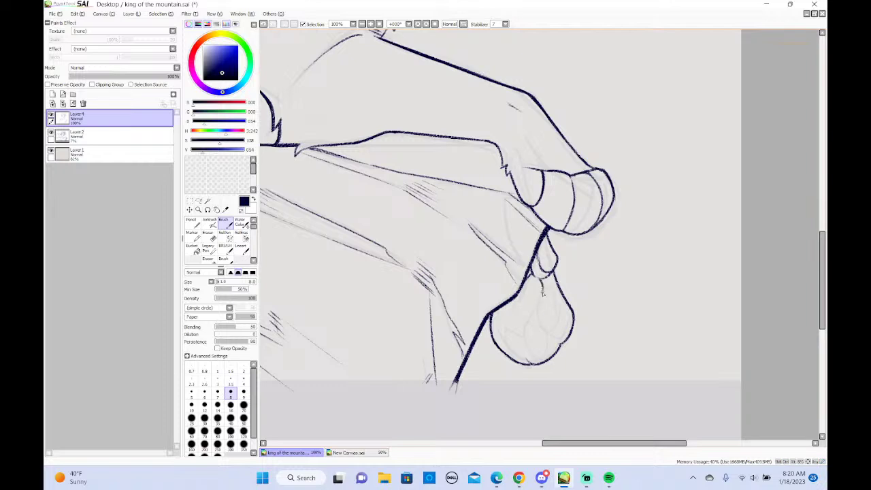
Ink a tall narrow oval inside the dangling shape along its outer side, away from the cliff
left_click_drag(542, 290, 526, 343)
key("ctrl+z")
left_click_drag(544, 289, 550, 329)
mouse_move(544, 289)
left_mouse_down()
mouse_move(558, 321)
mouse_move(555, 314)
mouse_move(551, 330)
mouse_move(526, 340)
left_mouse_up()
key("ctrl+z")
key("ctrl+z")
Ink three more ovals across the lower part of the dangling shape, toward the cliff edge
mouse_move(541, 304)
left_mouse_down()
mouse_move(526, 343)
mouse_move(517, 336)
mouse_move(528, 351)
mouse_move(525, 332)
mouse_move(544, 358)
left_mouse_up()
key("ctrl+z")
left_click_drag(526, 328, 543, 356)
left_click_drag(544, 326, 545, 354)
left_click_drag(512, 327, 525, 333)
mouse_move(512, 328)
left_mouse_down()
mouse_move(518, 353)
mouse_move(513, 347)
mouse_move(528, 363)
mouse_move(494, 323)
mouse_move(507, 351)
mouse_move(496, 322)
mouse_move(507, 349)
left_mouse_up()
key("ctrl+z")
key("ctrl+z")
key("ctrl+z")
key("ctrl+z")
key("ctrl+z")
key("ctrl+z")
key("ctrl+z")
key("ctrl+z")
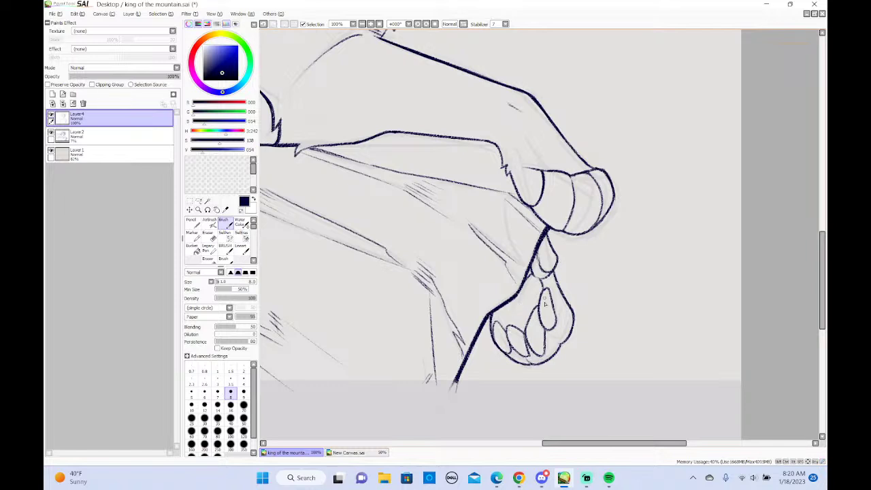
Redraw the oval beside the tall outer one and tidy the lines where it meets the lower outline
left_click_drag(539, 307, 526, 347)
key("ctrl+z")
left_click_drag(537, 307, 527, 354)
left_click_drag(543, 325, 544, 345)
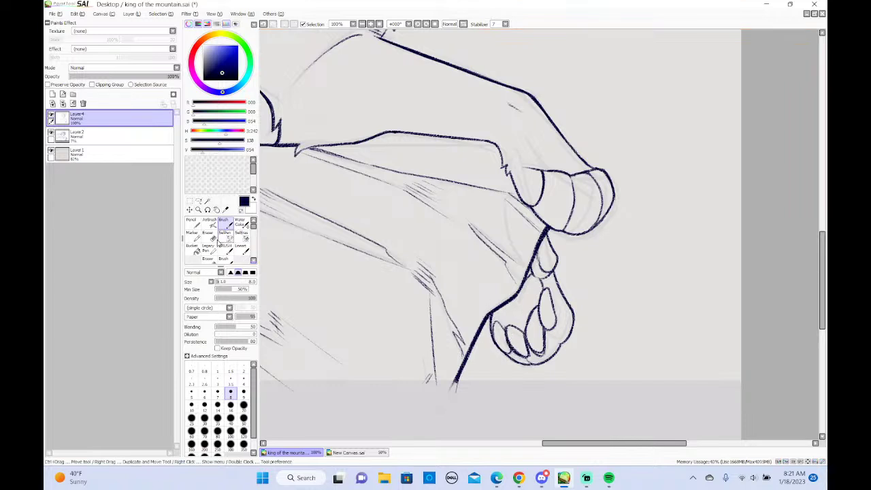
key("e")
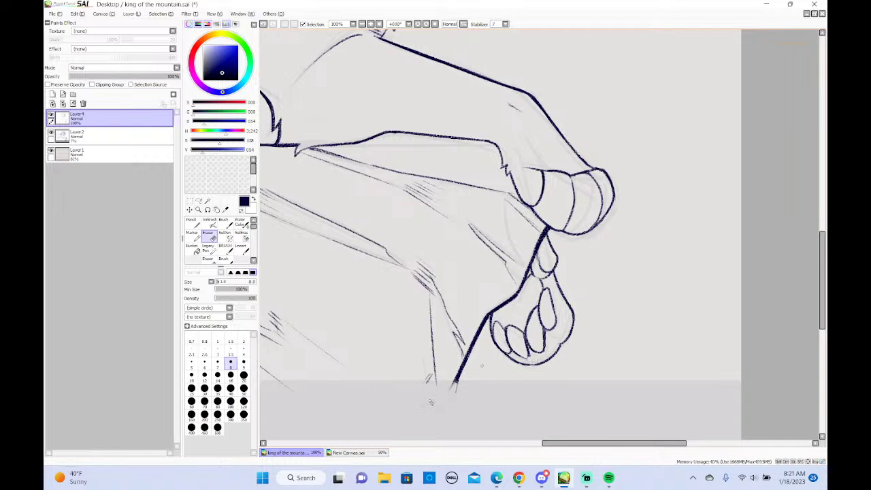
left_click(224, 223)
key("ctrl+z")
mouse_move(528, 355)
left_mouse_down()
mouse_move(541, 363)
mouse_move(530, 360)
left_mouse_up()
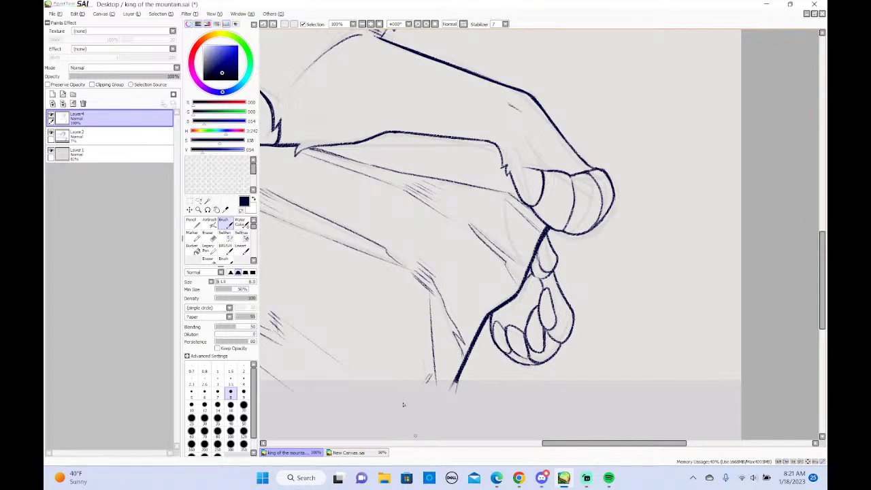
Lasso and remove the three ovals nearest the cliff with their adjoining outline, clear the selection and return to the Brush
key("m")
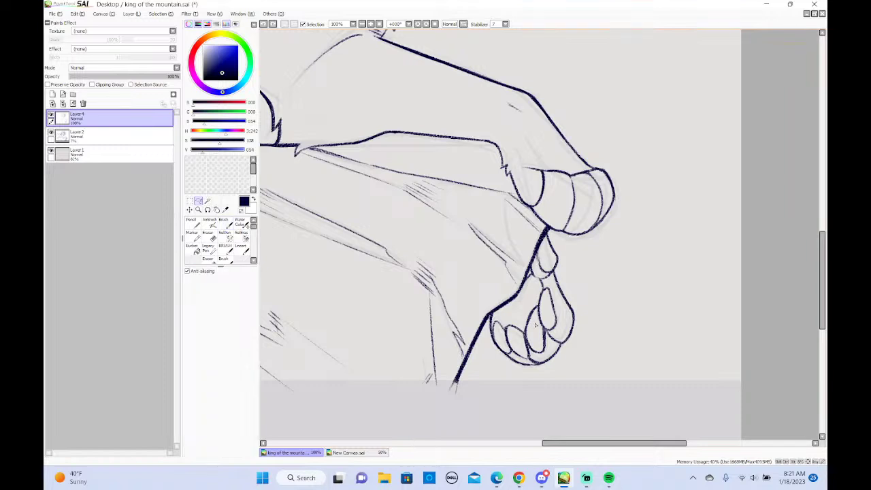
left_click_drag(540, 301, 538, 315)
mouse_move(562, 345)
left_mouse_down()
mouse_move(530, 402)
mouse_move(490, 356)
left_mouse_up()
left_click_drag(517, 311, 555, 340)
mouse_move(537, 334)
left_mouse_down()
mouse_move(619, 373)
mouse_move(762, 306)
left_mouse_up()
key("ctrl+d")
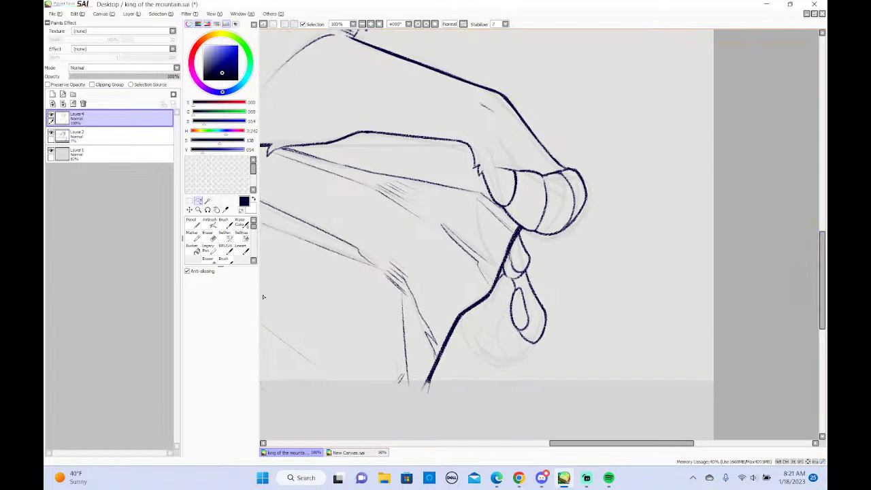
left_click(228, 222)
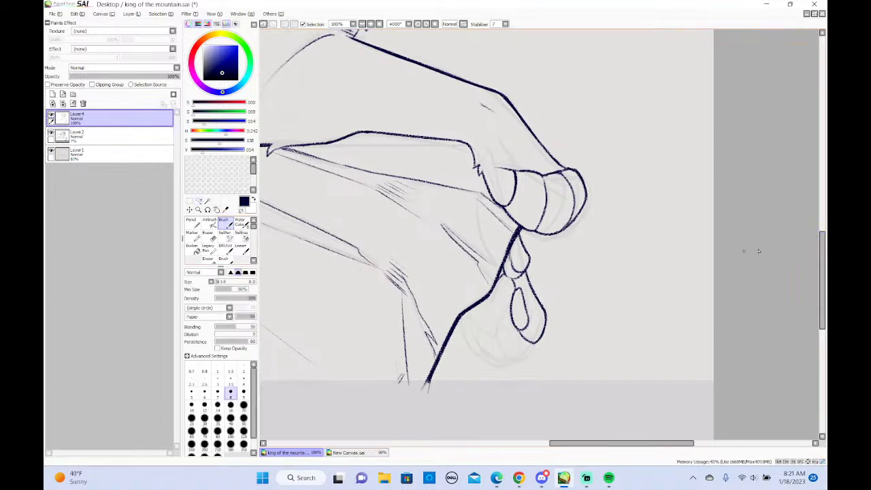
Switch to Chrome and open the Brutus character page from the Art Fight profile
left_click_drag(822, 250, 822, 165)
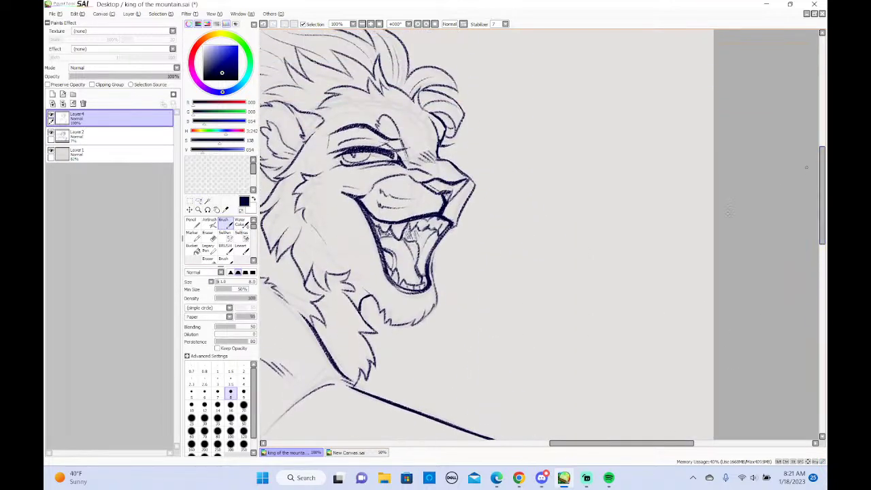
mouse_move(599, 446)
left_mouse_down()
mouse_move(467, 431)
mouse_move(475, 479)
left_mouse_up()
left_click_drag(820, 211, 819, 235)
left_click(361, 24)
left_click_drag(484, 446, 495, 446)
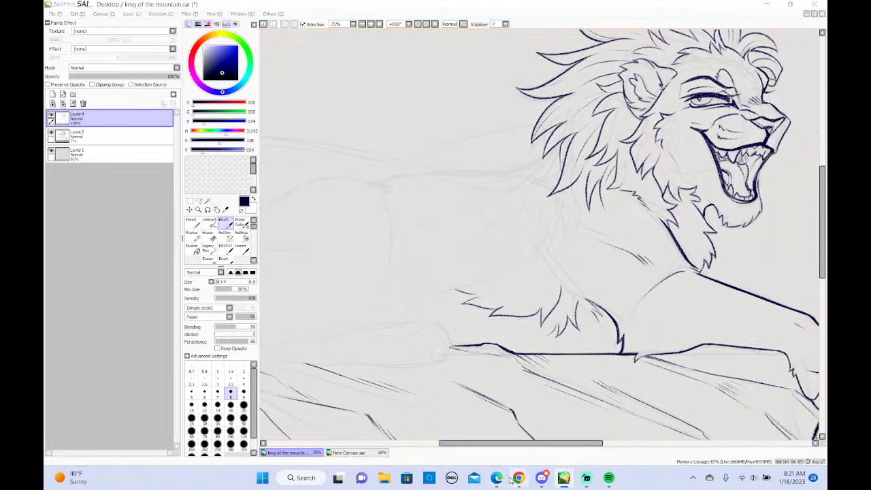
left_click(517, 477)
left_click(741, 66)
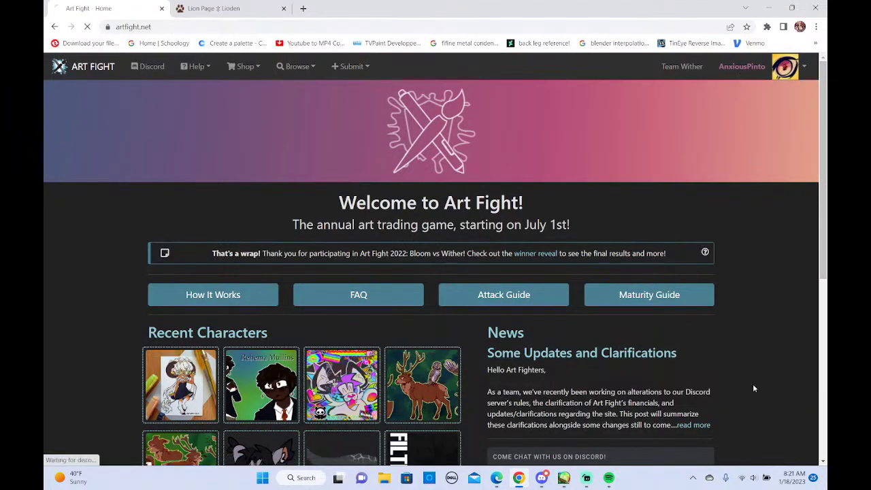
left_click_drag(824, 136, 825, 335)
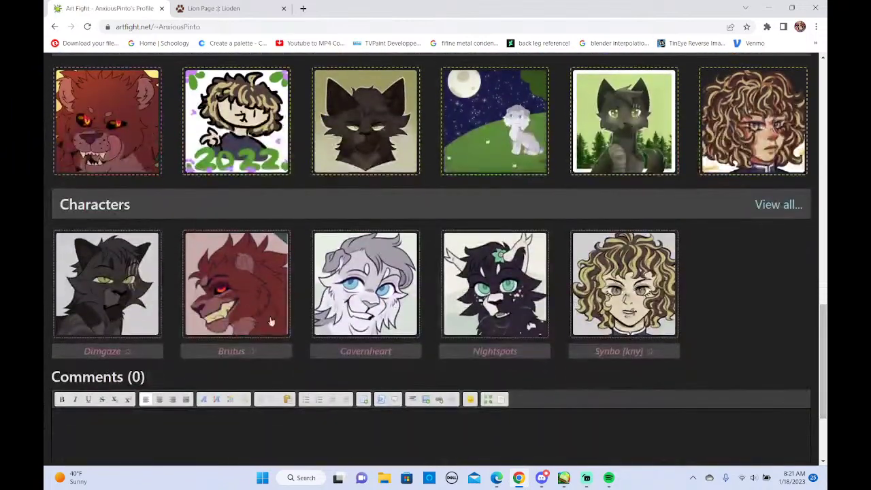
left_click(243, 298)
Copy the full-body Brutus reference image and paste it into the lion drawing in PaintTool SAI
scroll(272, 204, "down", 3)
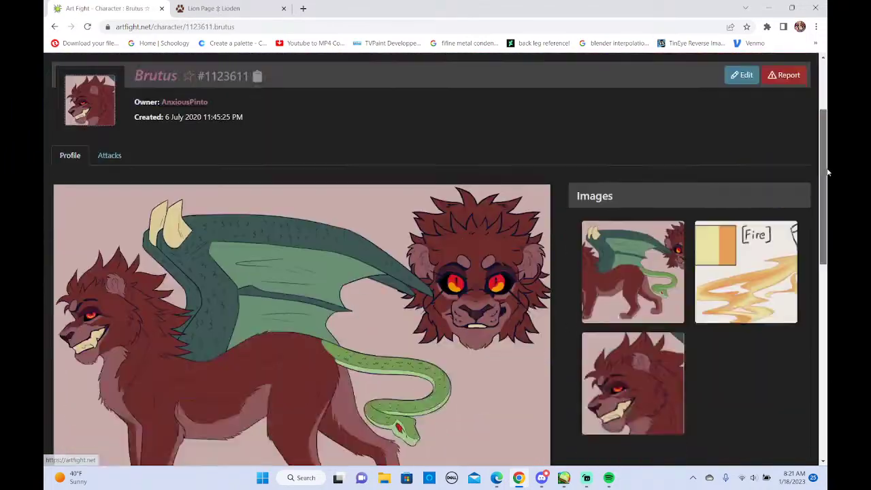
right_click(262, 125)
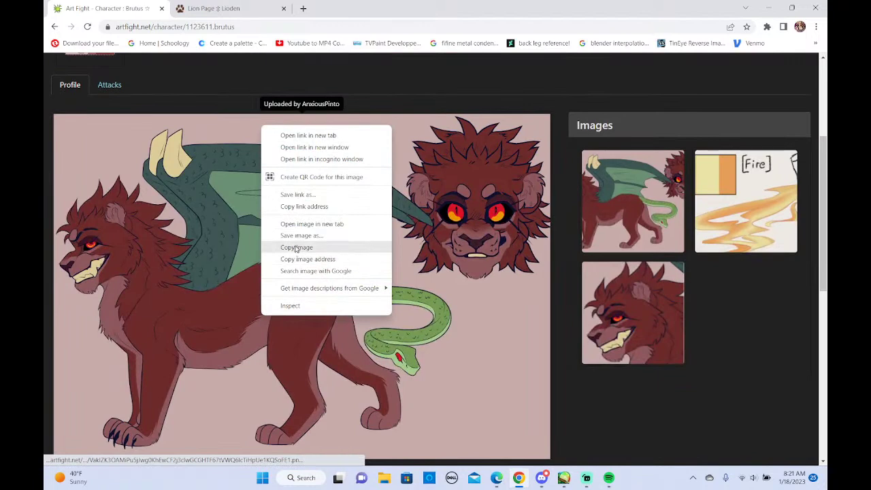
left_click(296, 247)
left_click(563, 478)
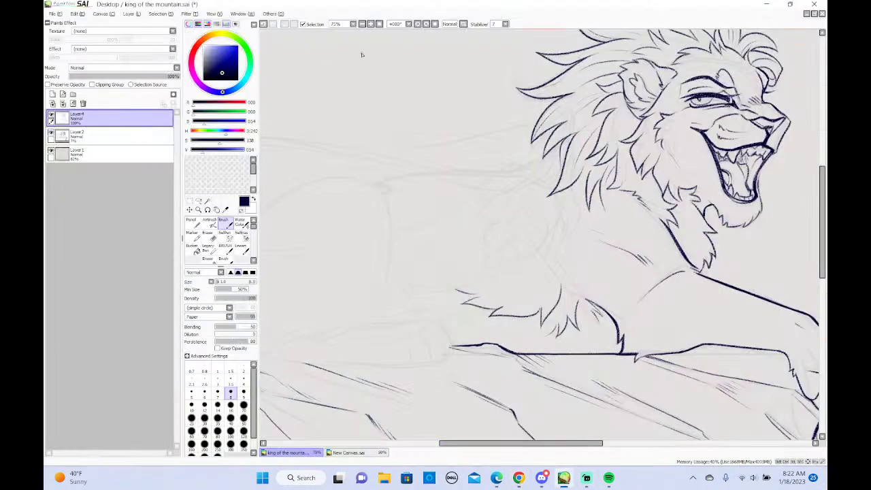
left_click(361, 24)
left_click_drag(437, 443, 458, 443)
key("ctrl+v")
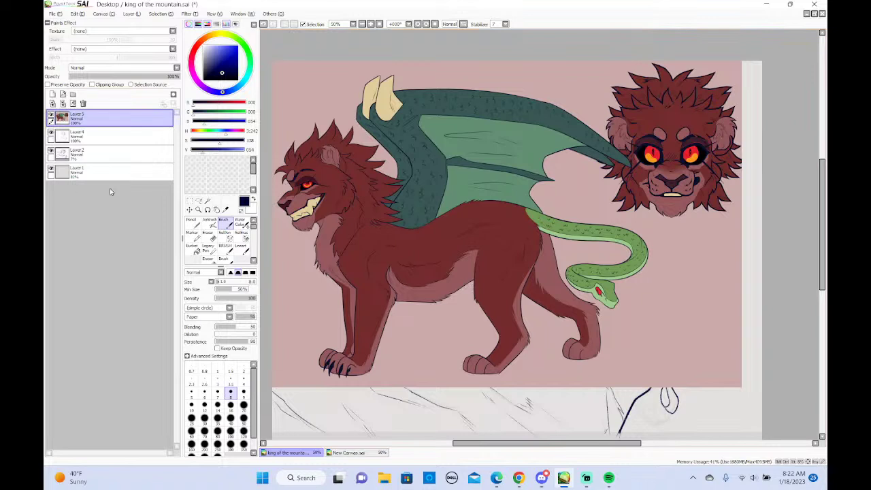
Hide the pasted reference layer and make the line art layer, Layer 4, active
left_click(50, 114)
left_click(64, 136)
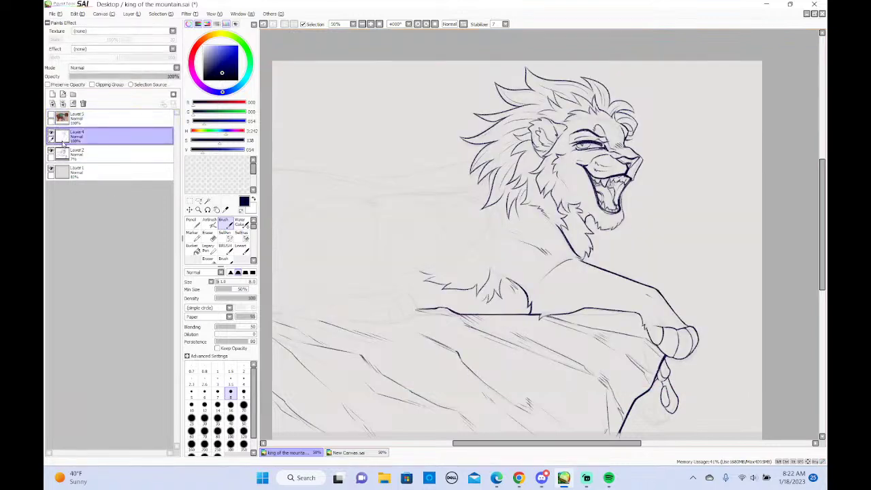
left_click_drag(821, 287, 810, 286)
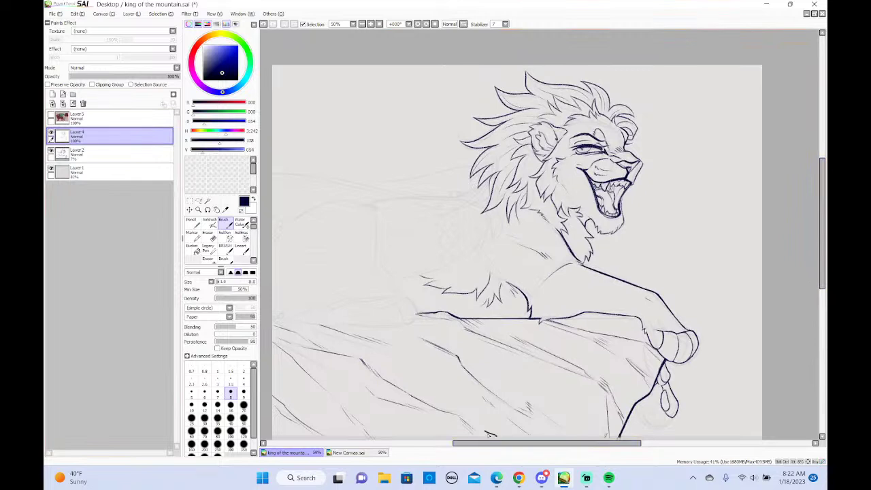
left_click_drag(487, 443, 471, 443)
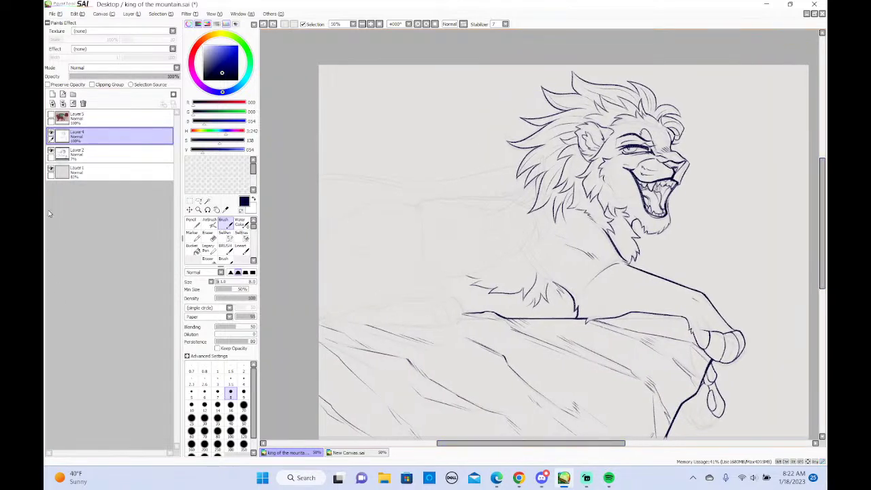
left_click(84, 159)
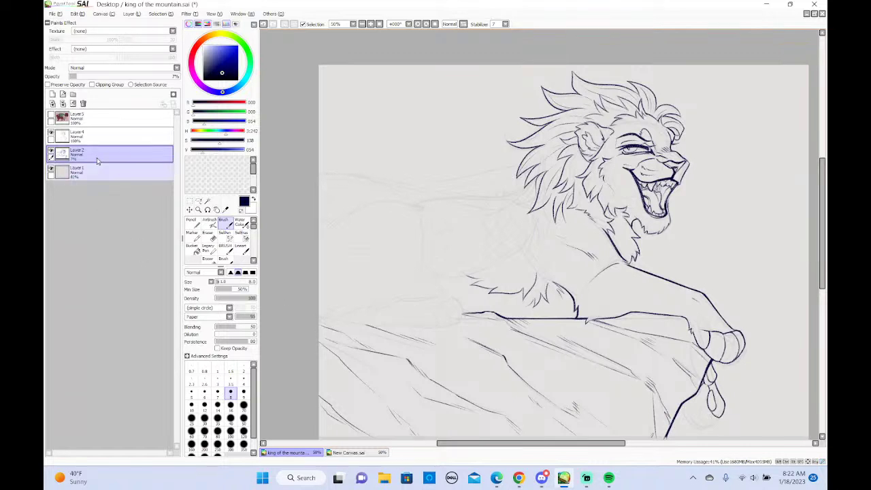
left_click(93, 137)
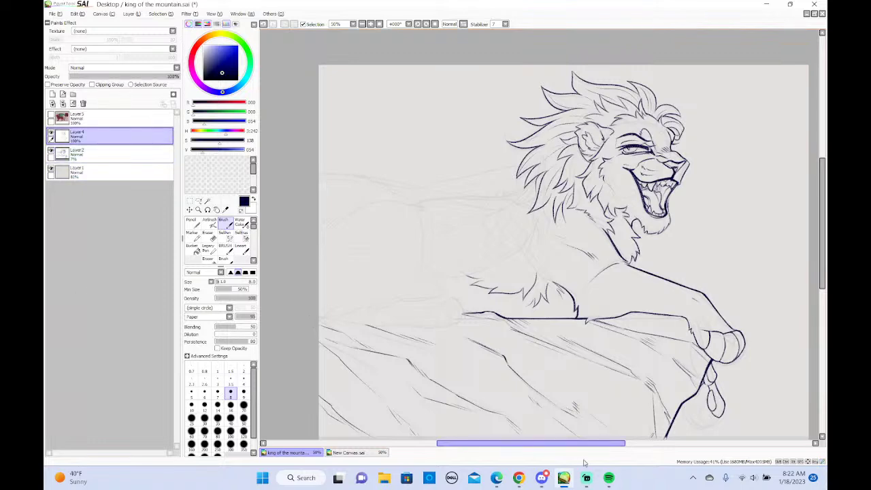
Check the live chat in Streamlabs Desktop and return to PaintTool SAI
left_click(587, 478)
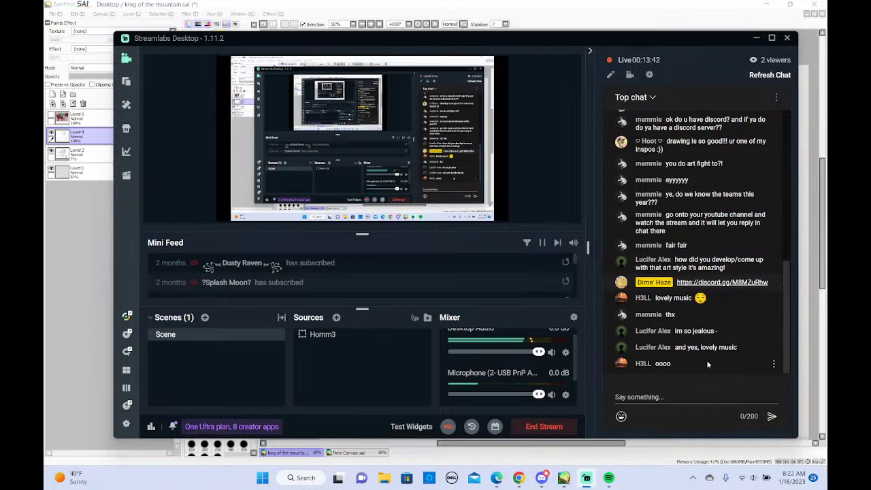
left_click(86, 283)
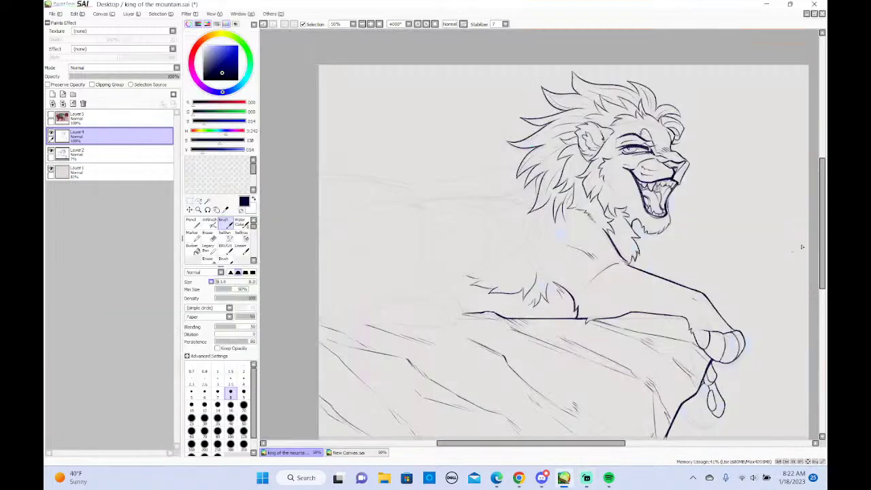
Flip the canvas horizontally so that the lion faces left
scroll(814, 229, "down", 1)
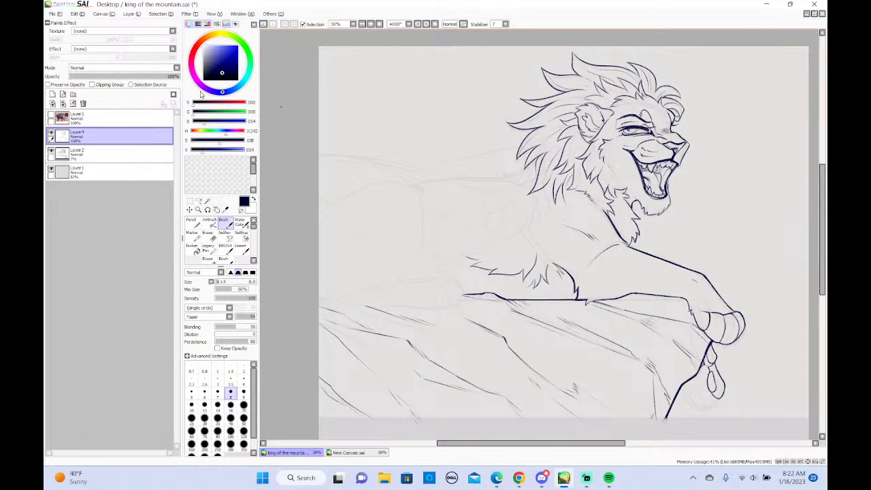
left_click(102, 14)
left_click(117, 54)
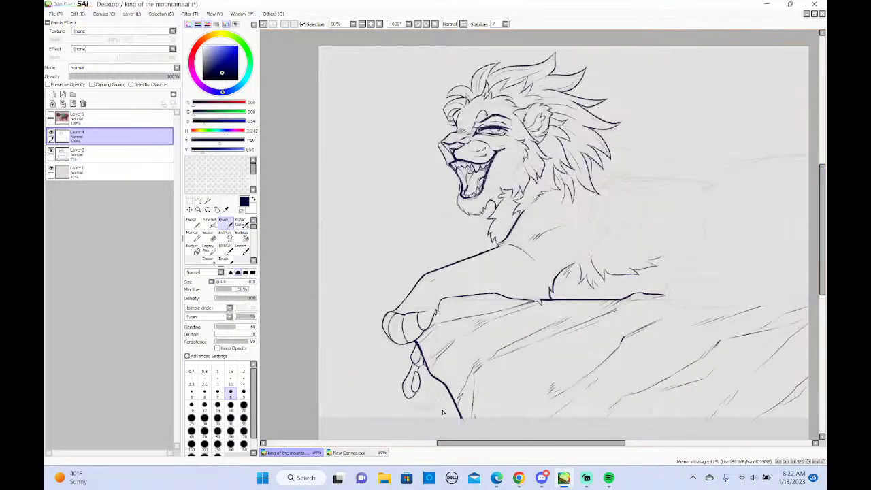
left_click_drag(452, 446, 524, 449)
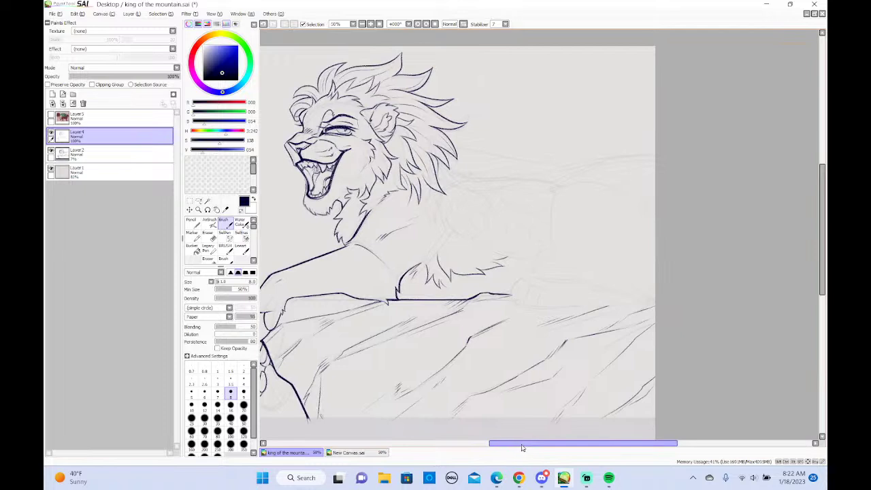
Add a new layer directly above the line art and ink the curved front edge of the lion's hind thigh
left_click(370, 24)
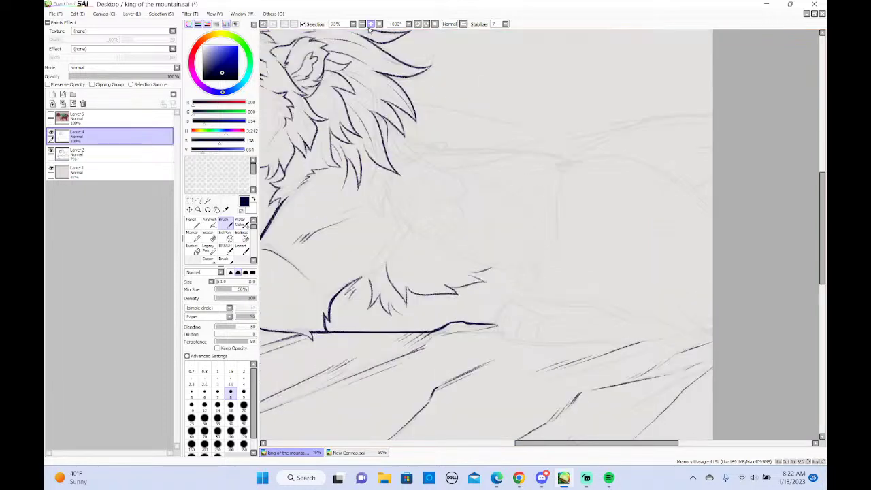
left_click_drag(569, 448, 584, 456)
left_click(52, 94)
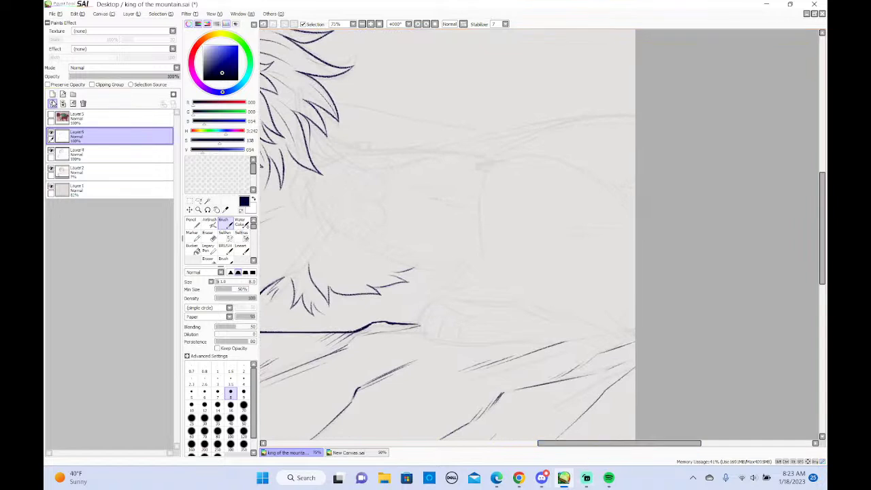
left_click_drag(479, 216, 513, 307)
key("ctrl+z")
left_click_drag(477, 215, 509, 299)
left_click_drag(489, 176, 478, 242)
key("ctrl+z")
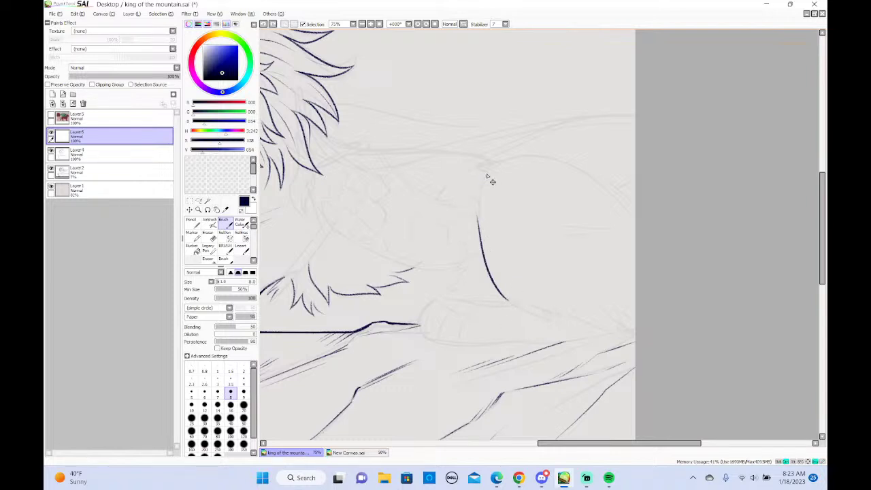
Ink the furry upper corner of the hind thigh and redraw the thigh's curved front edge
mouse_move(513, 159)
left_mouse_down()
mouse_move(478, 165)
mouse_move(486, 173)
mouse_move(475, 179)
mouse_move(483, 257)
left_mouse_up()
key("ctrl+z")
key("ctrl+z")
key("ctrl+z")
mouse_move(478, 201)
left_mouse_down()
mouse_move(486, 275)
mouse_move(477, 217)
mouse_move(499, 291)
left_mouse_up()
key("ctrl+z")
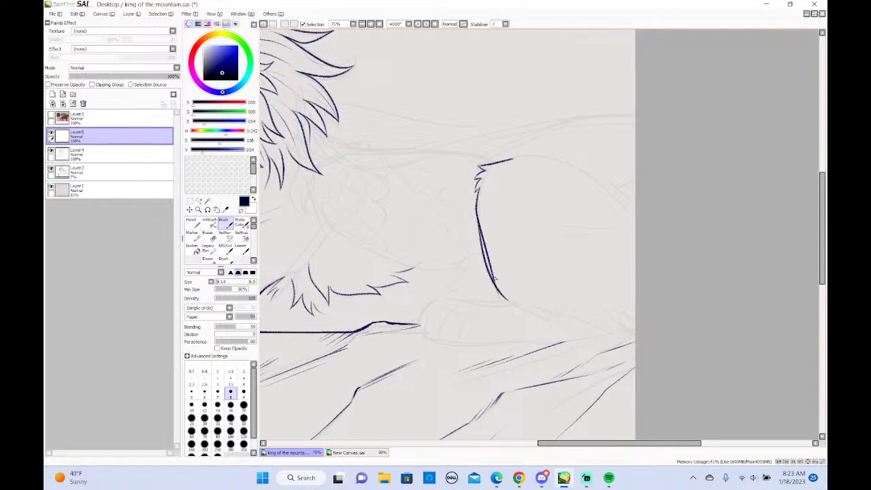
mouse_move(480, 231)
left_mouse_down()
mouse_move(497, 290)
mouse_move(524, 303)
left_mouse_up()
key("ctrl+z")
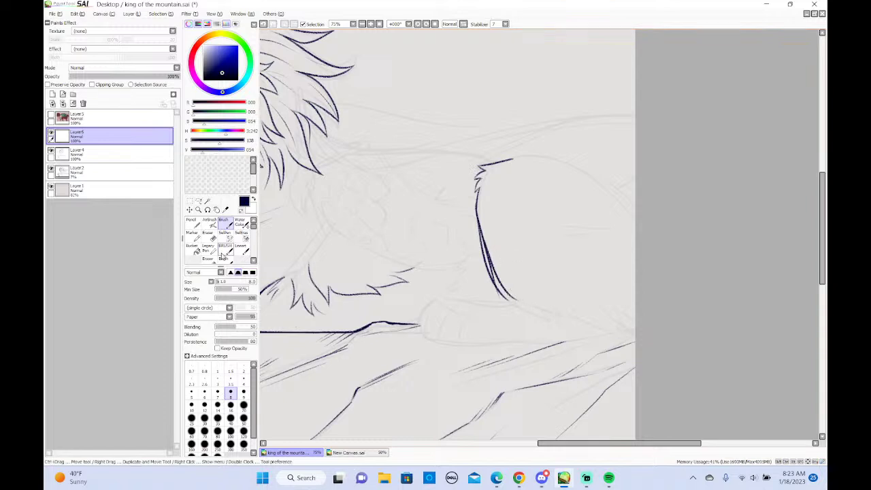
Erase the doubled stroke along the thigh's front edge and return to the Brush
left_click(208, 233)
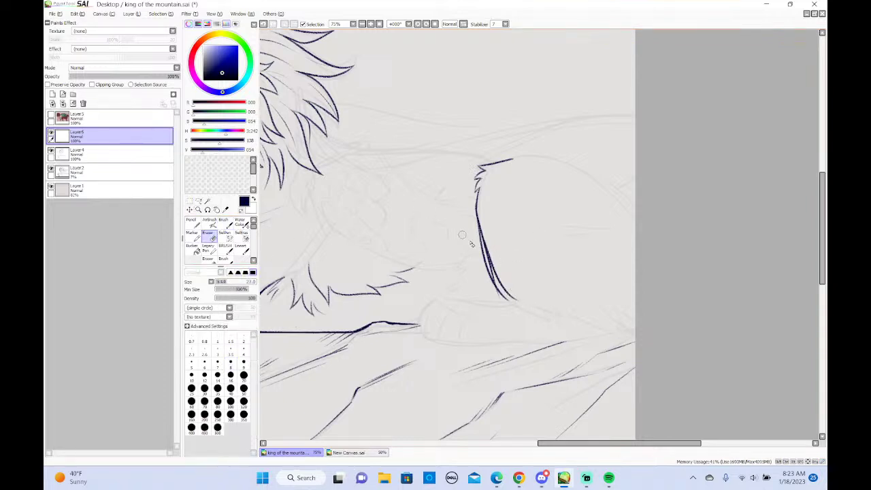
left_click_drag(477, 221, 492, 295)
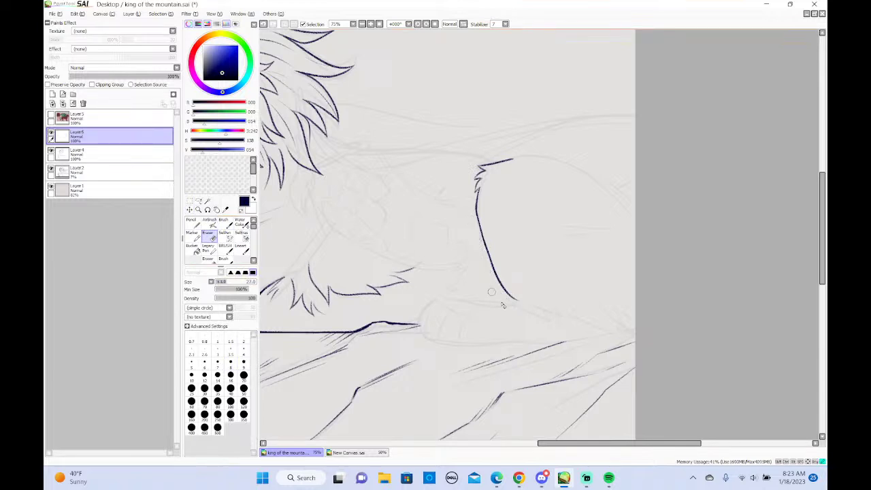
key("b")
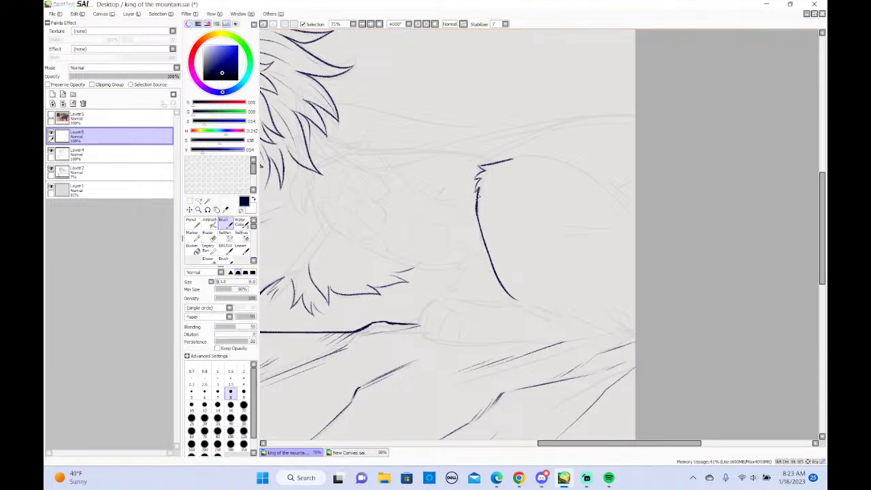
Thicken the thigh's front edge, extend it into fur tufts along the underside, and clean up the line with the Eraser
left_click_drag(478, 216, 487, 247)
key("ctrl+z")
left_click_drag(478, 217, 495, 272)
key("ctrl+z")
mouse_move(485, 242)
left_mouse_down()
mouse_move(509, 298)
mouse_move(542, 327)
mouse_move(575, 323)
left_mouse_up()
key("ctrl+z")
key("ctrl+z")
key("e")
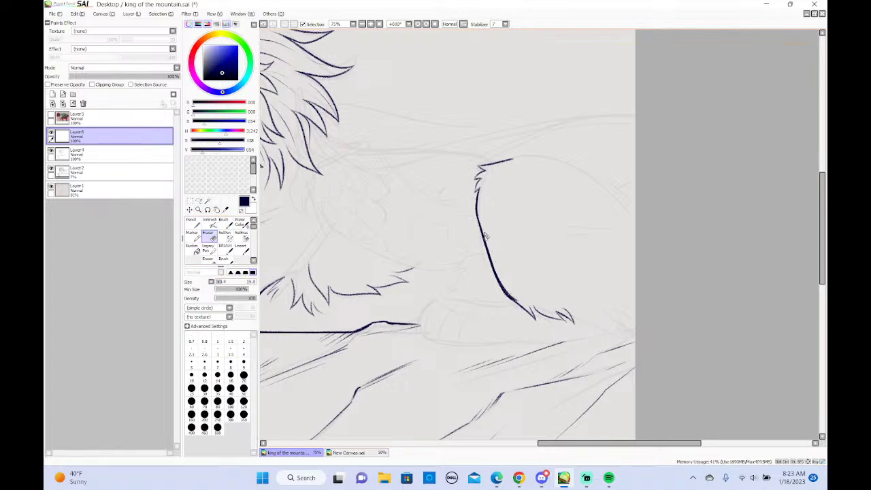
key("b")
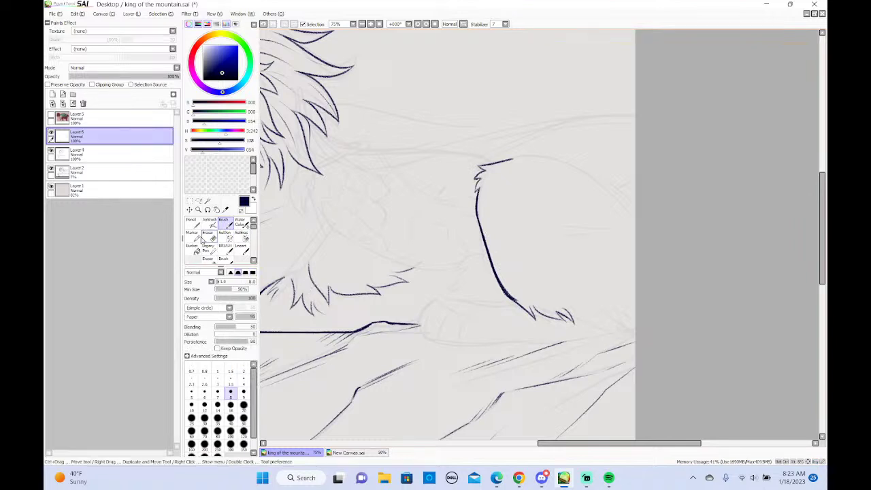
key("e")
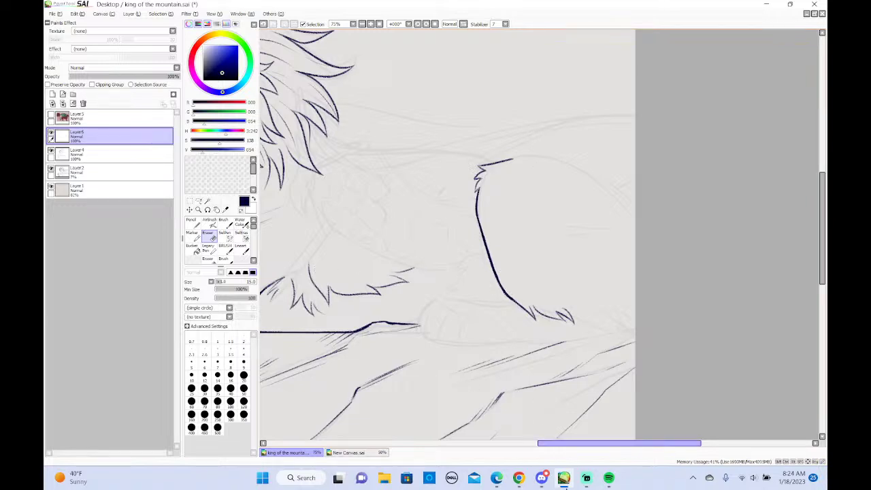
Check the live chat in Streamlabs Desktop and return to PaintTool SAI
left_click(585, 478)
mouse_move(543, 484)
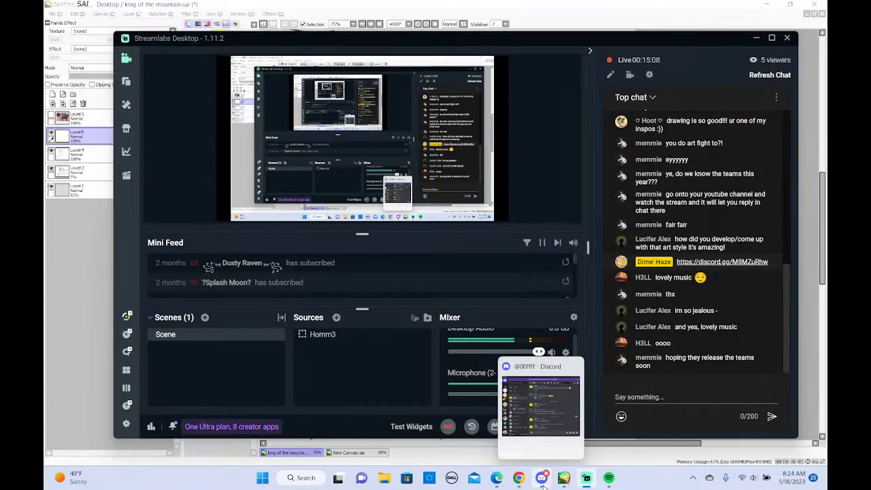
left_click(564, 477)
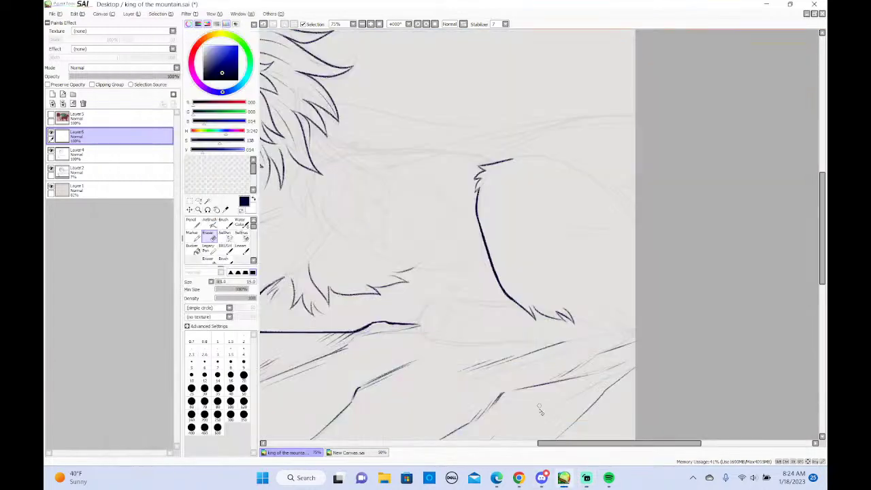
Flip the canvas horizontally so that the lion faces right
left_click_drag(556, 445, 504, 445)
left_click(103, 15)
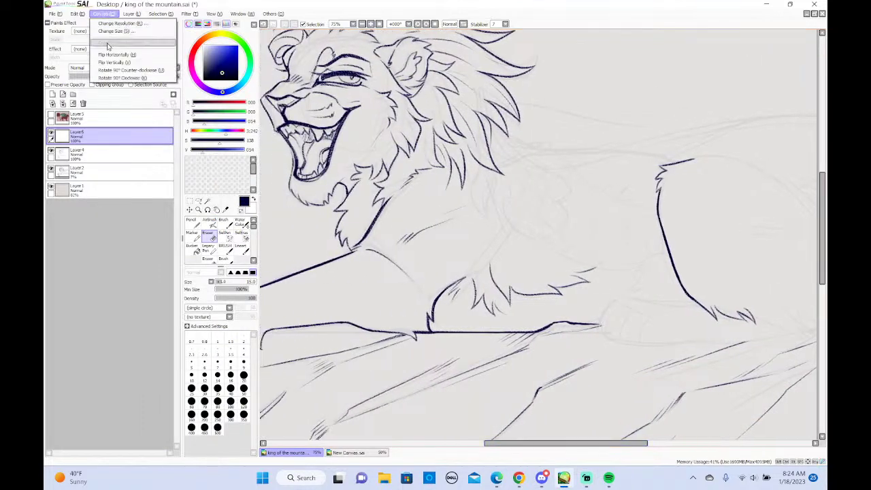
left_click(126, 54)
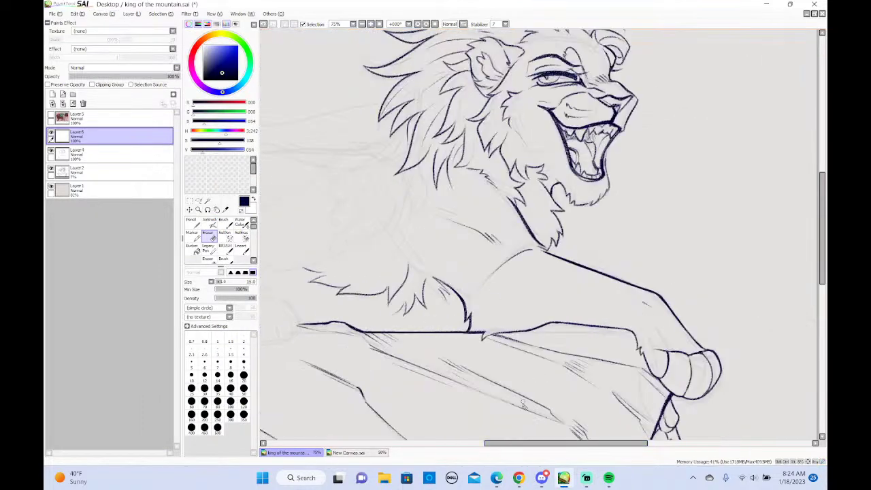
left_click_drag(526, 445, 455, 430)
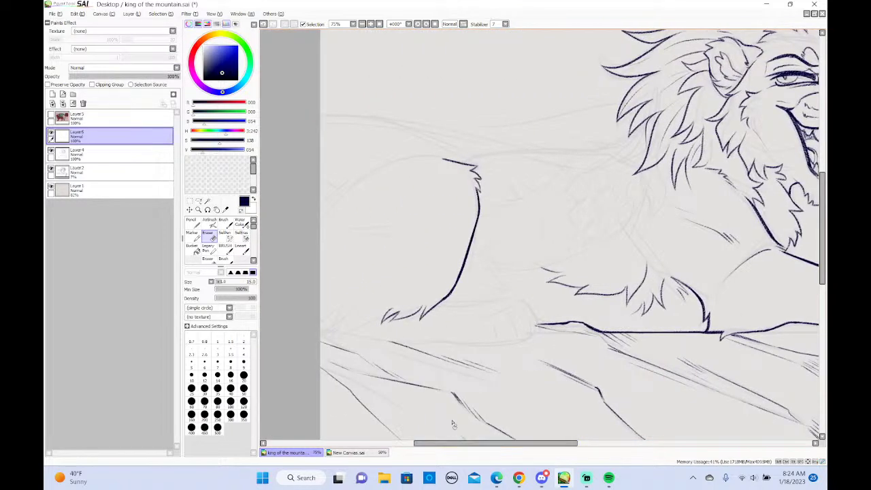
Ink fur tufts at the lower rear edge of the hind leg and try a crease line above them
key("b")
mouse_move(340, 288)
left_mouse_down()
mouse_move(361, 312)
mouse_move(335, 334)
left_mouse_up()
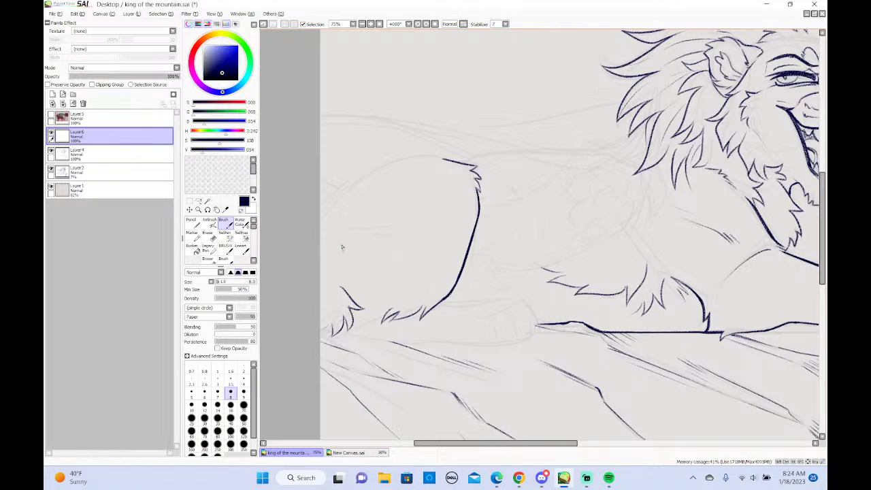
left_click_drag(333, 230, 386, 219)
key("ctrl+z")
mouse_move(330, 230)
left_mouse_down()
mouse_move(373, 229)
mouse_move(394, 241)
left_mouse_up()
key("ctrl+z")
left_click_drag(335, 230, 400, 233)
key("ctrl+z")
Reduce the brush size to 7 and ink the tufted inner crease curving down inside the hind leg
key("[")
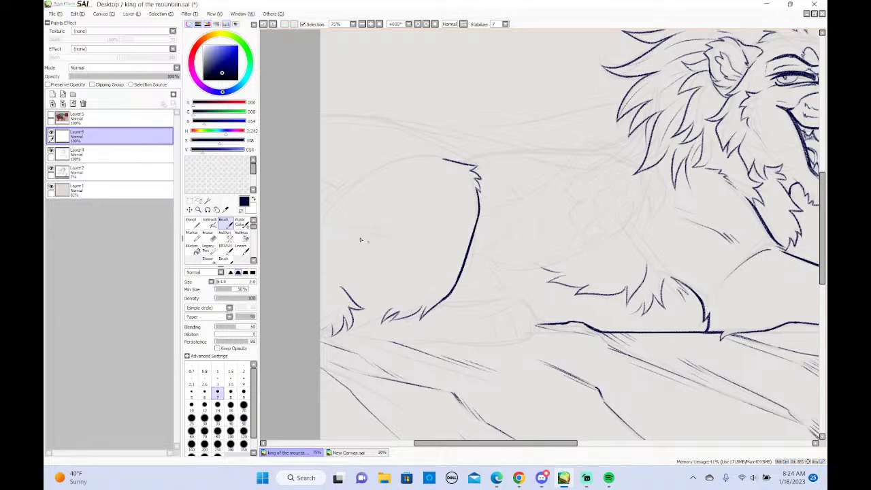
mouse_move(342, 231)
left_mouse_down()
mouse_move(398, 221)
mouse_move(389, 229)
mouse_move(397, 235)
mouse_move(368, 240)
mouse_move(393, 247)
mouse_move(384, 247)
mouse_move(389, 267)
mouse_move(378, 306)
left_mouse_up()
key("ctrl+z")
left_click_drag(389, 257, 378, 307)
key("ctrl+z")
left_click_drag(389, 259, 381, 301)
key("ctrl+z")
mouse_move(387, 255)
left_mouse_down()
mouse_move(372, 309)
mouse_move(389, 285)
mouse_move(375, 300)
left_mouse_up()
key("ctrl+z")
key("ctrl+z")
key("ctrl+z")
key("ctrl+z")
Merge the hind leg layer down into Layer 4 and add a new layer above it
left_click_drag(348, 334, 408, 344)
key("ctrl+z")
left_click(131, 13)
left_click(147, 87)
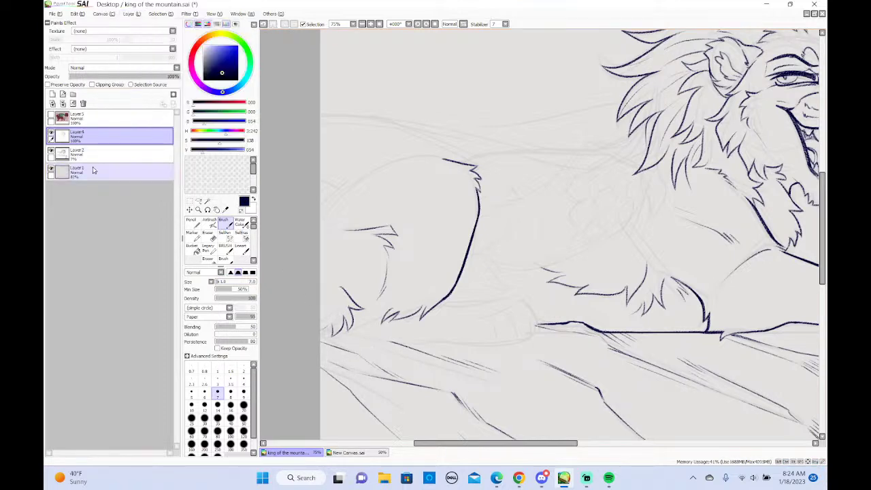
left_click(53, 94)
Set the brush size to 9 and ink the long curved underside of the hind foot along the rock
left_click(244, 392)
left_click_drag(354, 341, 511, 328)
key("ctrl+z")
mouse_move(354, 333)
left_mouse_down()
mouse_move(424, 346)
mouse_move(523, 342)
mouse_move(537, 329)
mouse_move(493, 350)
mouse_move(538, 321)
mouse_move(537, 330)
left_mouse_up()
key("ctrl+z")
key("ctrl+z")
key("ctrl+z")
key("ctrl+z")
key("ctrl+z")
key("ctrl+z")
key("ctrl+z")
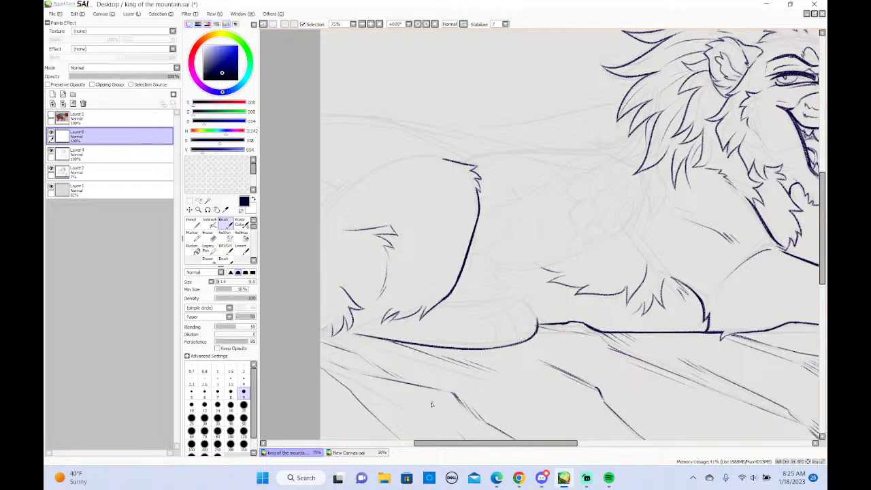
Lasso the hind foot's underside line and flatten it slightly with Free Deform
left_click(198, 201)
mouse_move(583, 286)
left_mouse_down()
mouse_move(324, 304)
mouse_move(559, 367)
left_mouse_up()
left_click(133, 14)
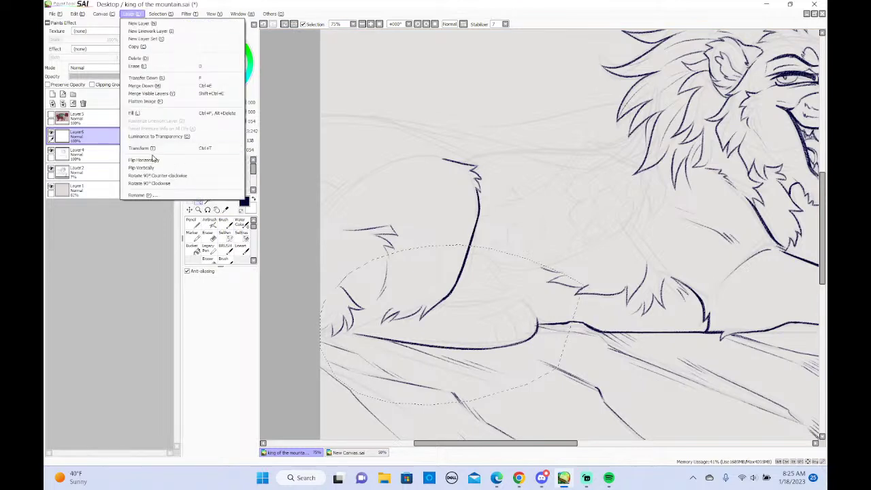
left_click(136, 159)
left_click(193, 311)
left_click_drag(352, 333, 351, 332)
left_click_drag(539, 351, 543, 347)
left_click_drag(353, 350, 370, 347)
left_click_drag(542, 349, 542, 348)
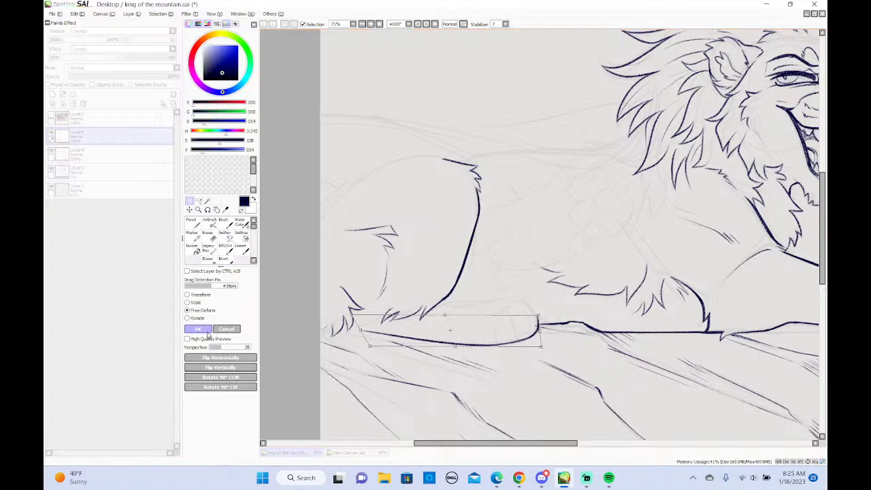
left_click(197, 328)
left_click(228, 231)
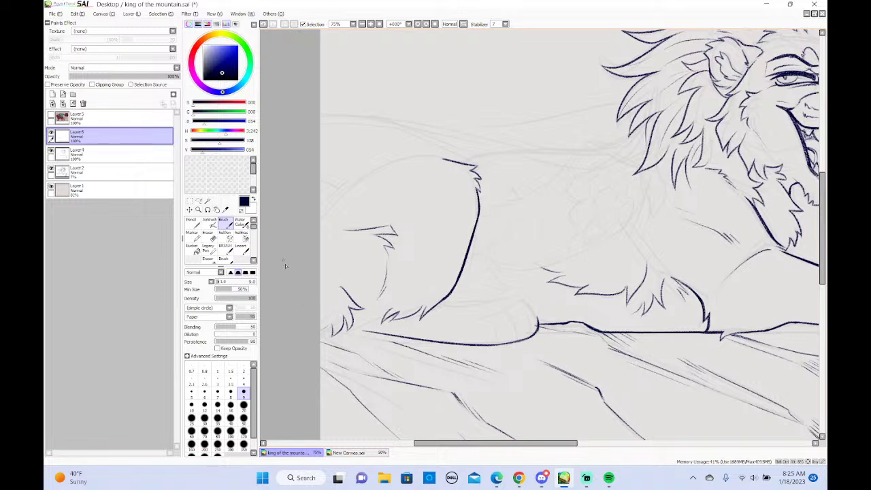
Lasso the fur tuft under the thigh, adjust its shape, then deselect it and reactivate Layer 6 with the Brush
left_click(198, 201)
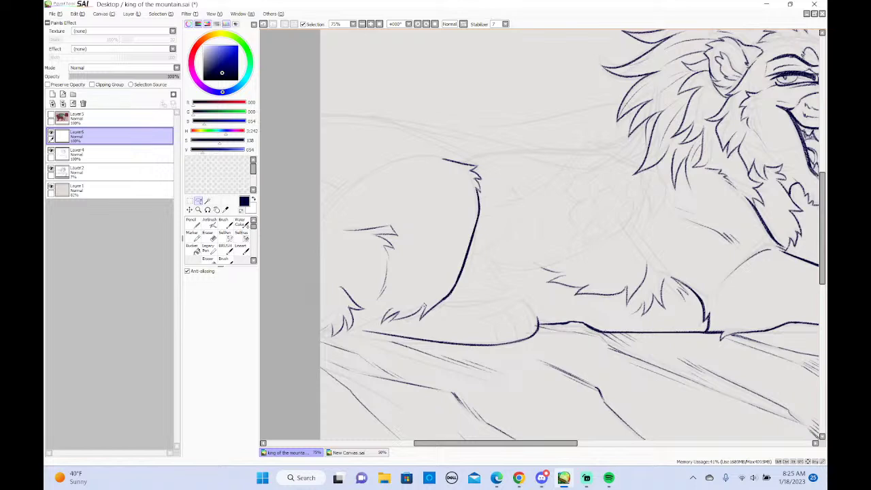
left_click_drag(386, 302, 375, 319)
left_click(138, 159)
mouse_move(409, 319)
left_mouse_down()
mouse_move(399, 324)
mouse_move(405, 318)
left_mouse_up()
key("ctrl+d")
left_click(97, 143)
left_click(222, 221)
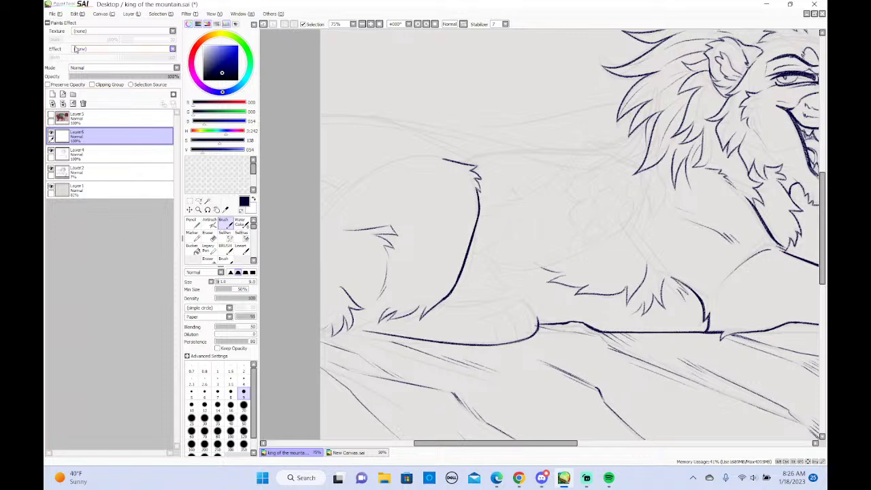
Flip the canvas horizontally so that the lion faces left and bring the hindquarters into view
left_click(102, 13)
left_click(109, 57)
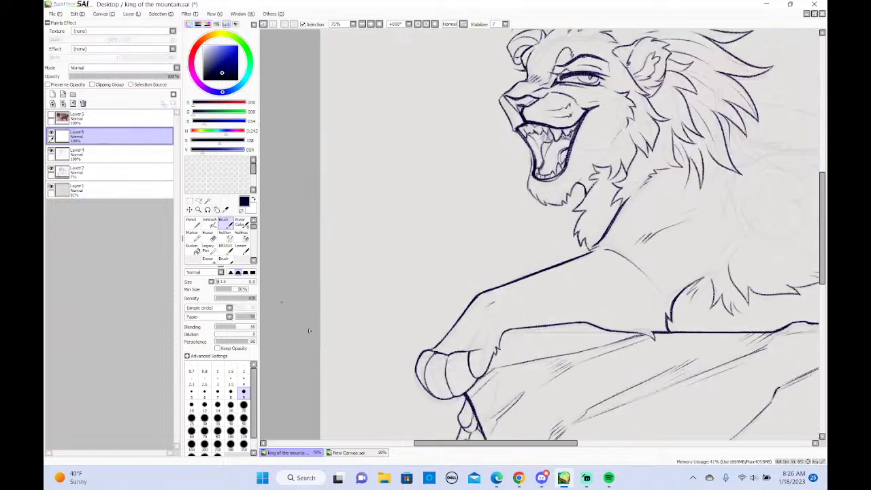
left_click_drag(429, 443, 596, 412)
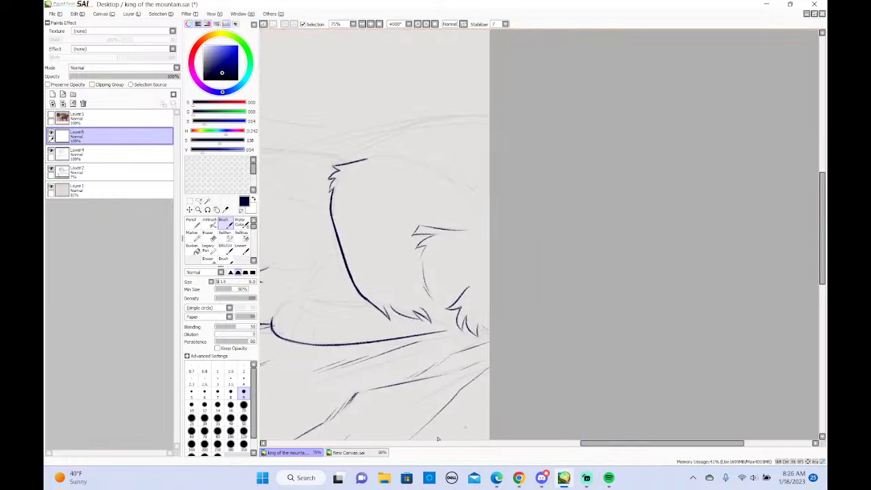
mouse_move(588, 446)
left_mouse_down()
mouse_move(568, 434)
mouse_move(551, 443)
left_mouse_up()
Ink the rounded top of the hind thigh to the canvas edge and add a small fur tuft on the rump
left_click_drag(509, 161, 604, 213)
key("ctrl+z")
mouse_move(505, 158)
left_mouse_down()
mouse_move(559, 174)
mouse_move(627, 221)
left_mouse_up()
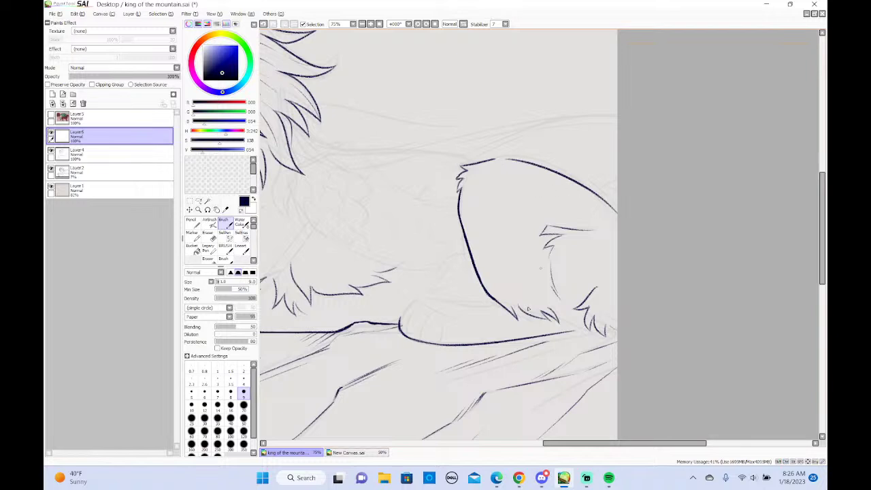
mouse_move(597, 193)
left_mouse_down()
mouse_move(612, 190)
mouse_move(619, 203)
left_mouse_up()
Read the new live chat messages in Streamlabs Desktop and switch back to the drawing in PaintTool SAI
left_click(586, 477)
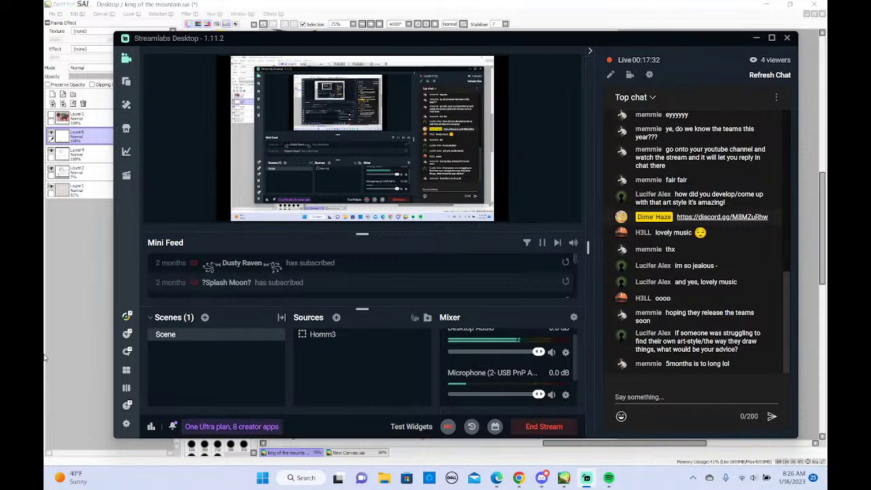
left_click(83, 282)
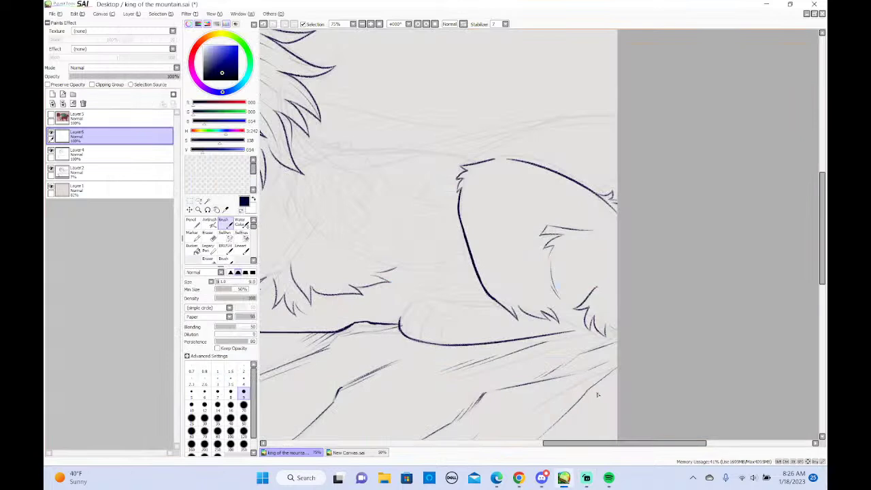
Close the gap in the line along the top of the hind thigh
left_click_drag(495, 159, 528, 165)
key("ctrl+z")
key("ctrl+z")
key("ctrl+z")
Ink the rounded front of the hind paw and the top edge of the foot back to the thigh
left_click_drag(543, 446, 519, 446)
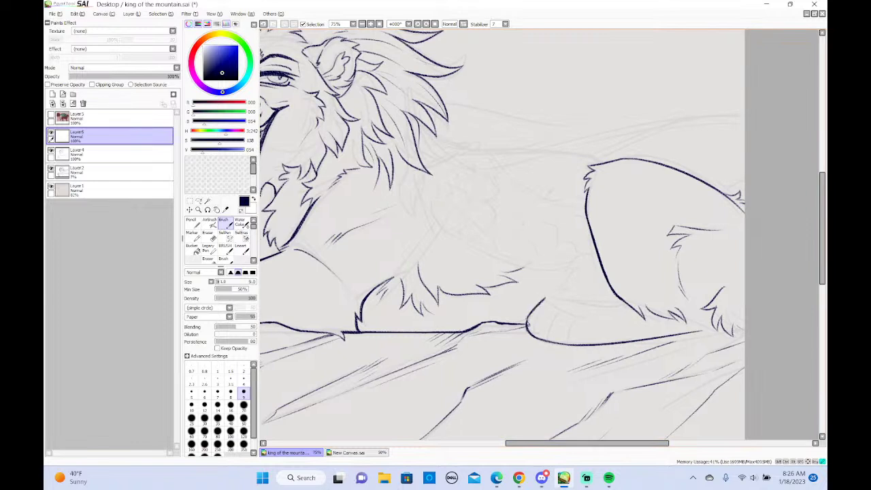
left_click_drag(545, 298, 528, 320)
key("ctrl+z")
mouse_move(546, 297)
left_mouse_down()
mouse_move(527, 320)
mouse_move(532, 311)
mouse_move(626, 304)
left_mouse_up()
key("ctrl+z")
key("ctrl+z")
left_click_drag(555, 297, 627, 303)
key("ctrl+z")
left_click_drag(545, 298, 566, 300)
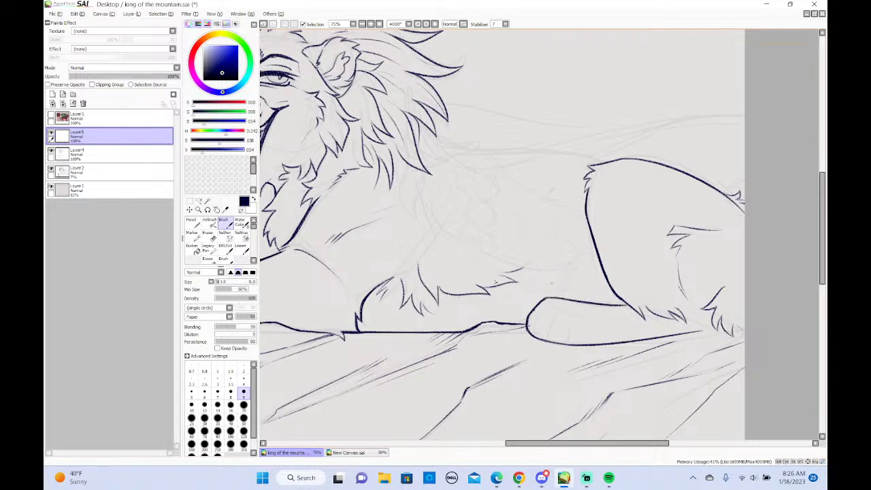
Check the paw's overlap on Layer 4, return to Layer 6, and reinforce the hind paw's front curve with the Brush
left_click(207, 234)
left_click(119, 154)
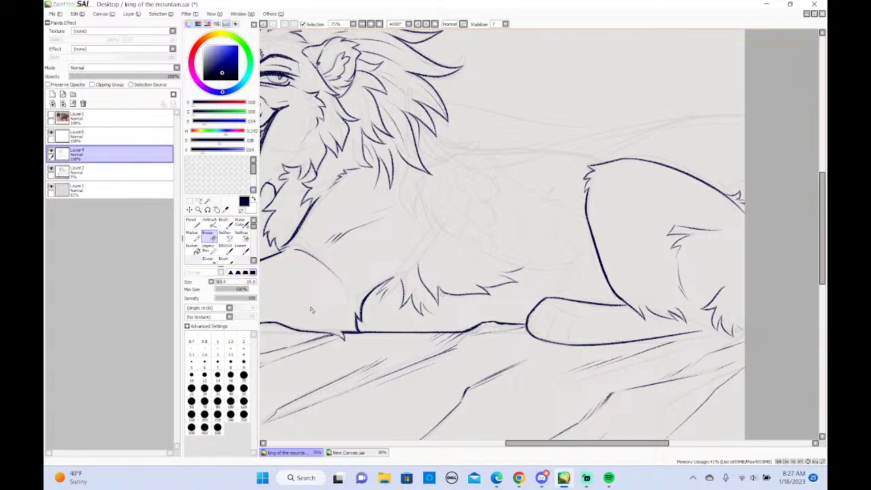
left_click(105, 140)
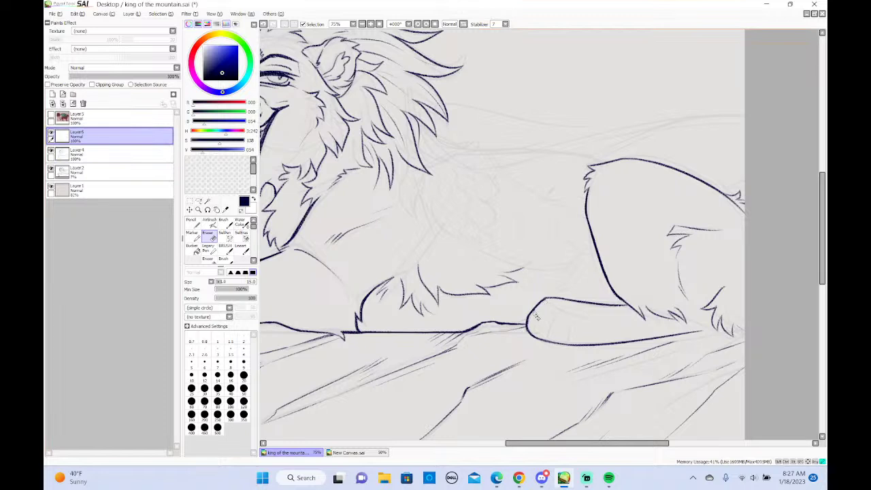
key("b")
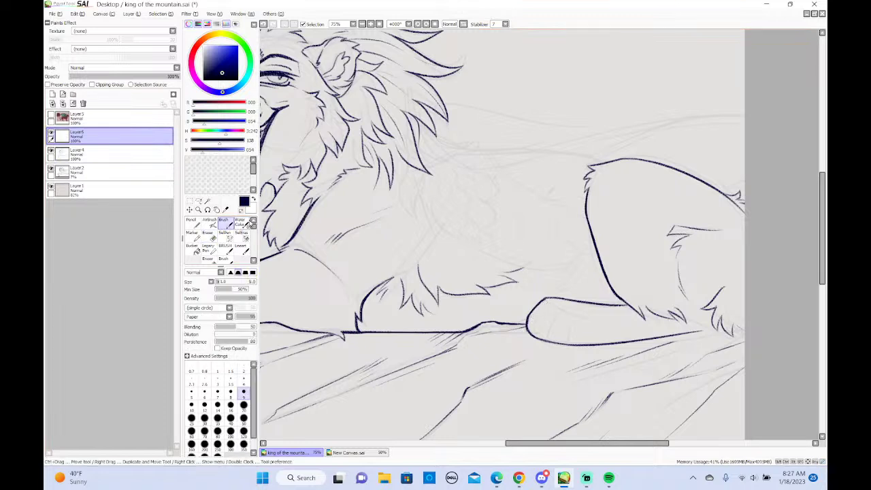
left_click_drag(545, 300, 528, 324)
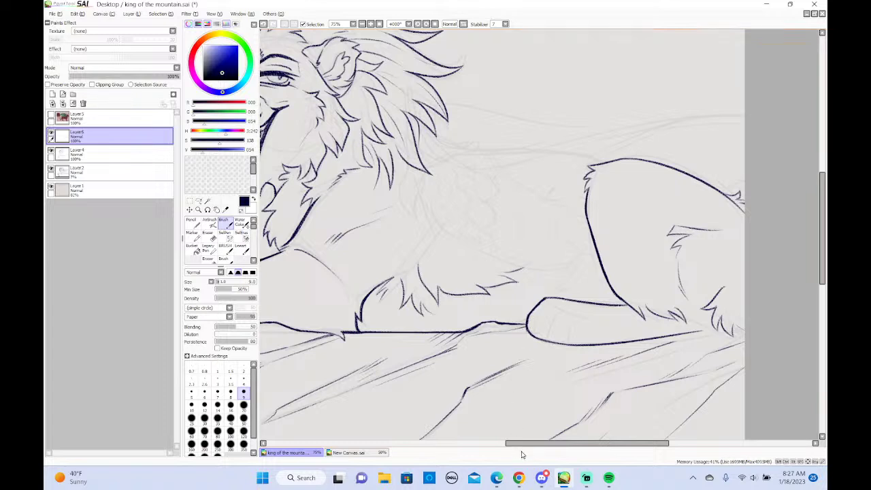
Ink a small fur detail at the heel, joining the foot's underside to the rear leg tufts
left_click_drag(695, 332, 714, 328)
key("ctrl+z")
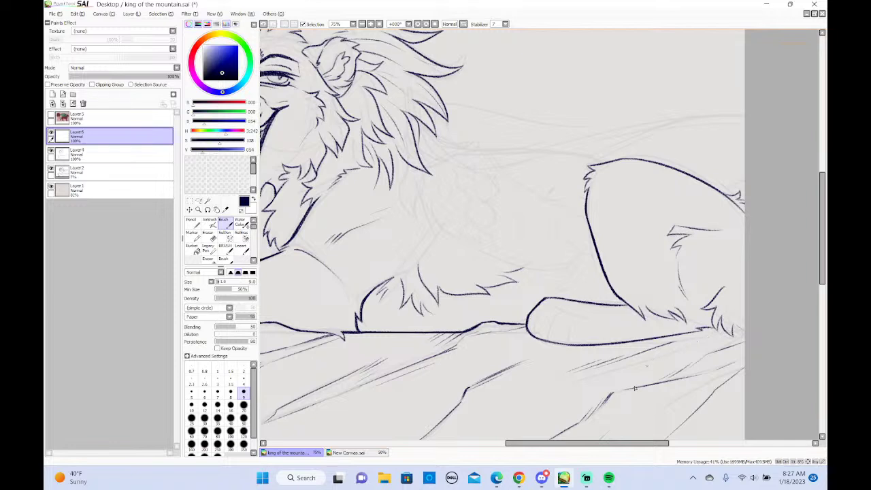
scroll(615, 441, "left", 3)
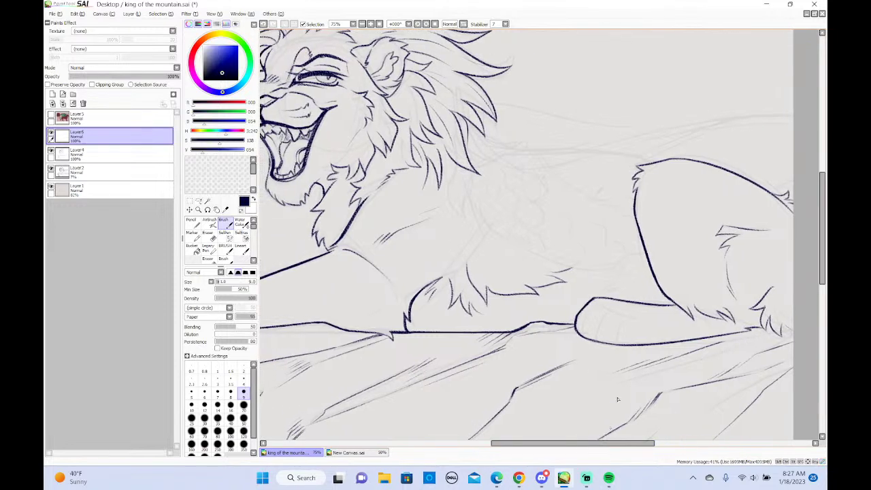
Merge the active line layer down into Layer 4 and select the inside of the hind paw's front section
left_click(132, 14)
left_click(140, 85)
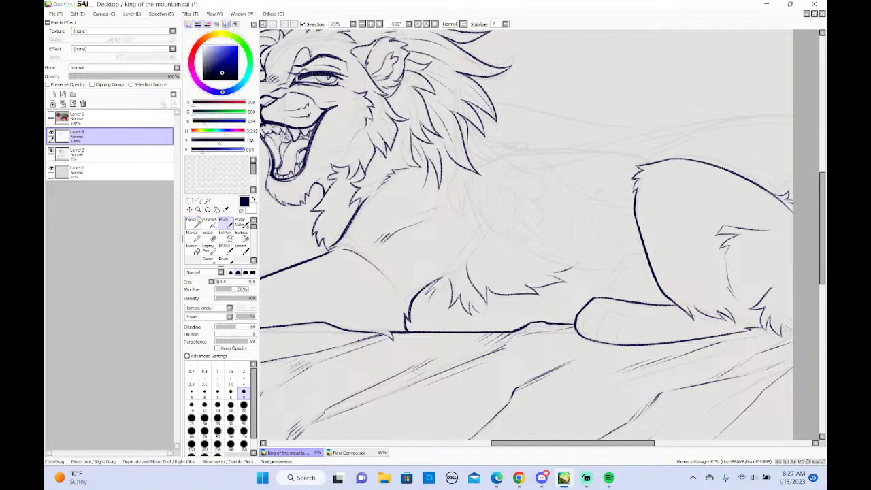
left_click(198, 201)
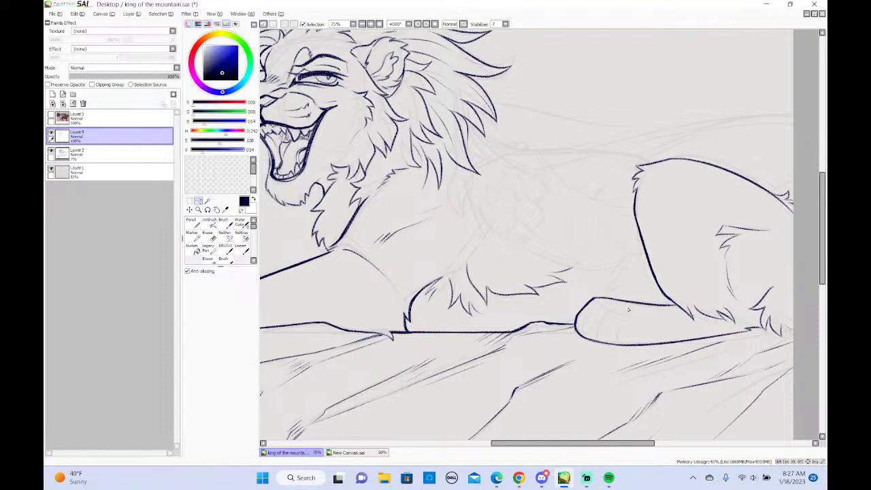
left_click(225, 234)
left_click_drag(636, 313, 655, 337)
key("w")
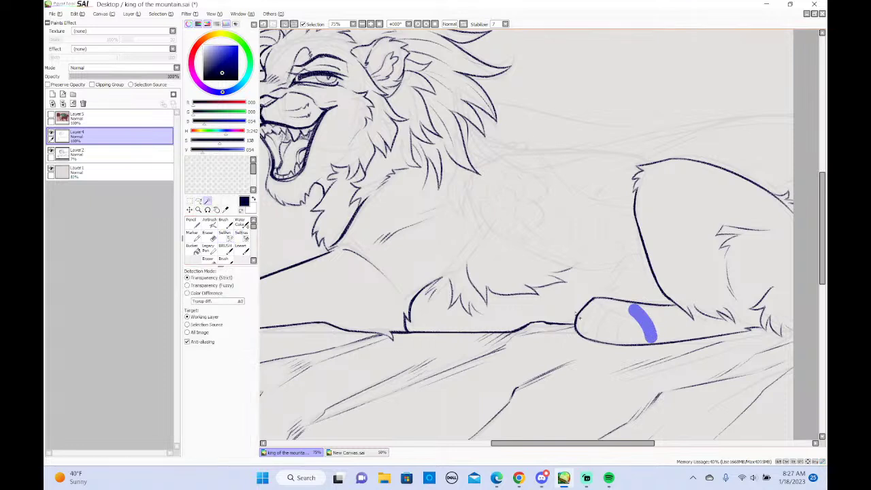
left_click(609, 322)
Ink three curved toe lines inside the selected hind paw with the Brush at size 9, and clear the selection
left_click(223, 221)
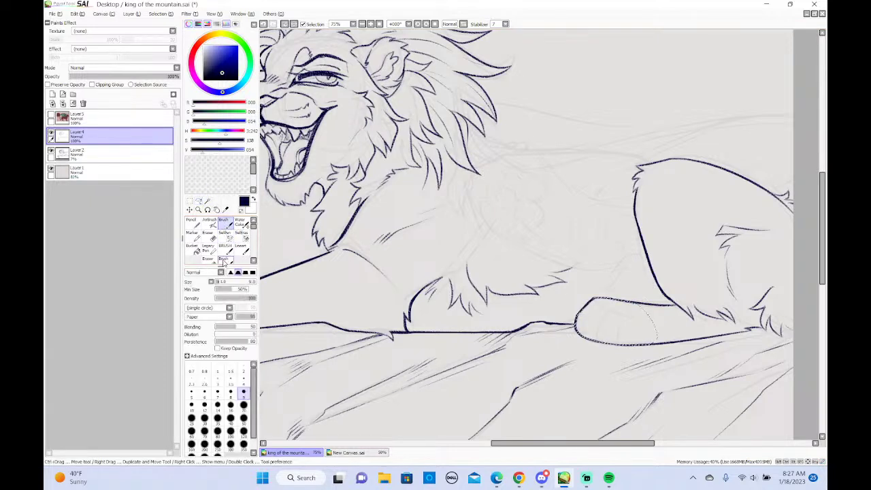
left_click(217, 392)
left_click_drag(597, 304, 635, 320)
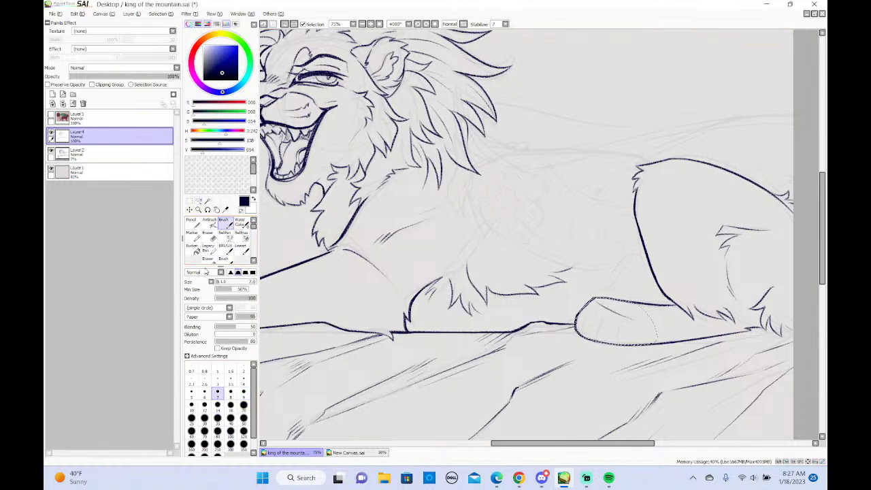
left_click(243, 392)
left_click_drag(617, 337, 626, 318)
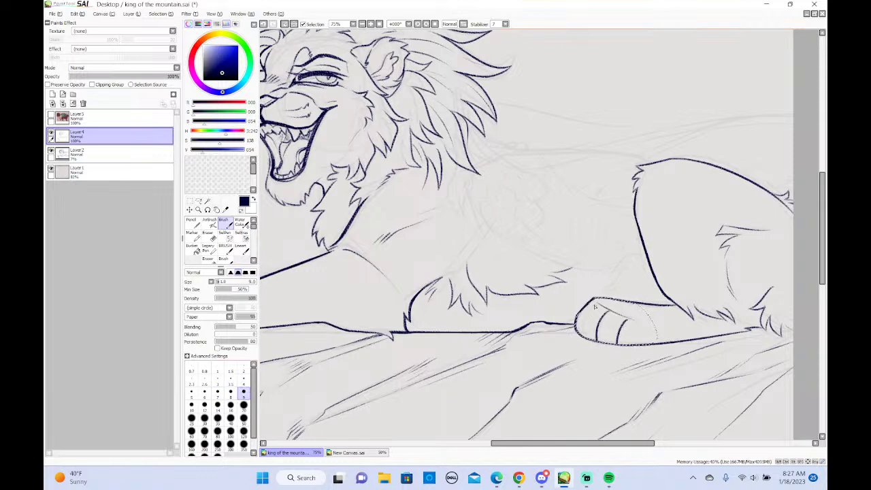
key("ctrl+z")
left_click_drag(583, 336, 591, 308)
key("ctrl+z")
key("ctrl+z")
key("ctrl+z")
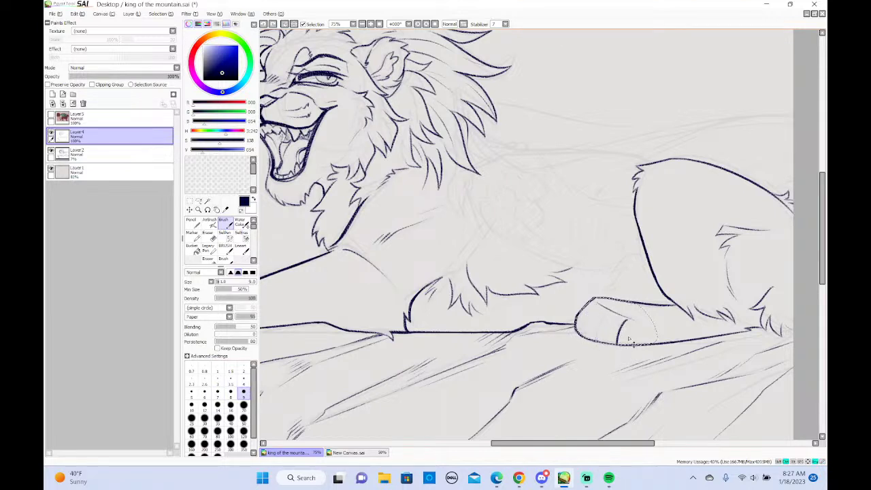
mouse_move(620, 343)
left_mouse_down()
mouse_move(624, 322)
mouse_move(586, 309)
left_mouse_up()
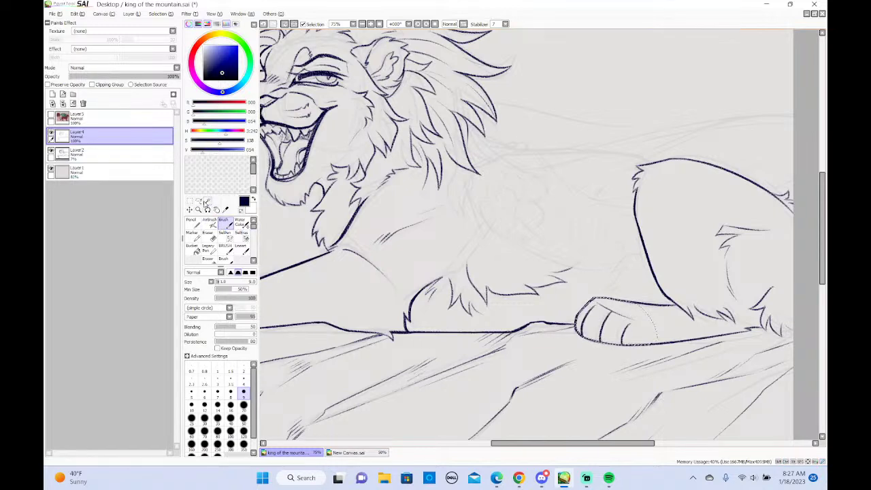
left_click(199, 201)
key("ctrl+d")
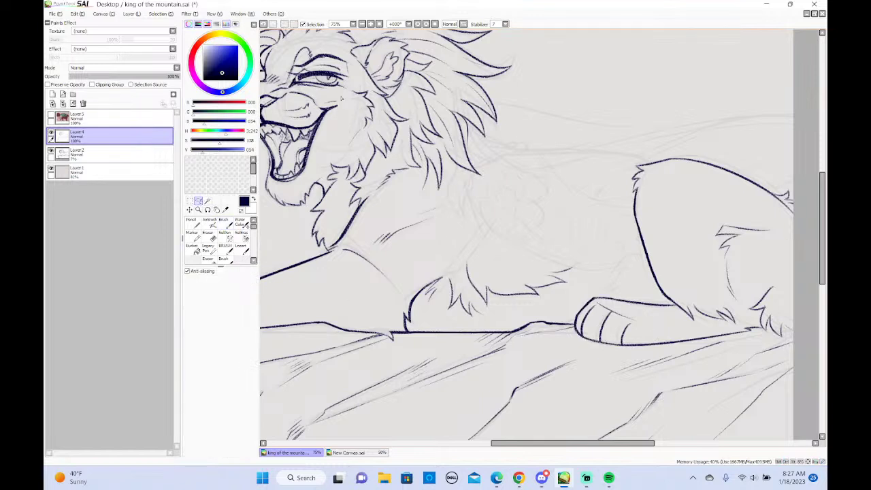
Flip the canvas horizontally and check the whole lion drawing in mirror view
left_click(362, 23)
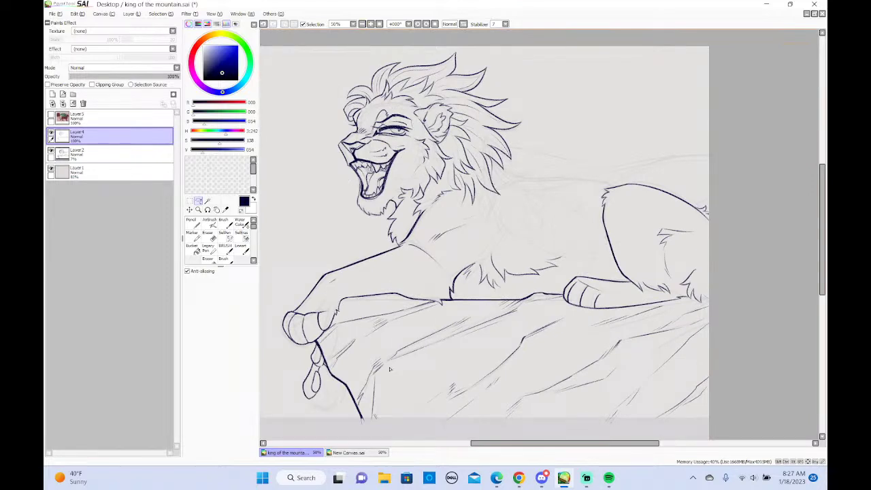
left_click(103, 14)
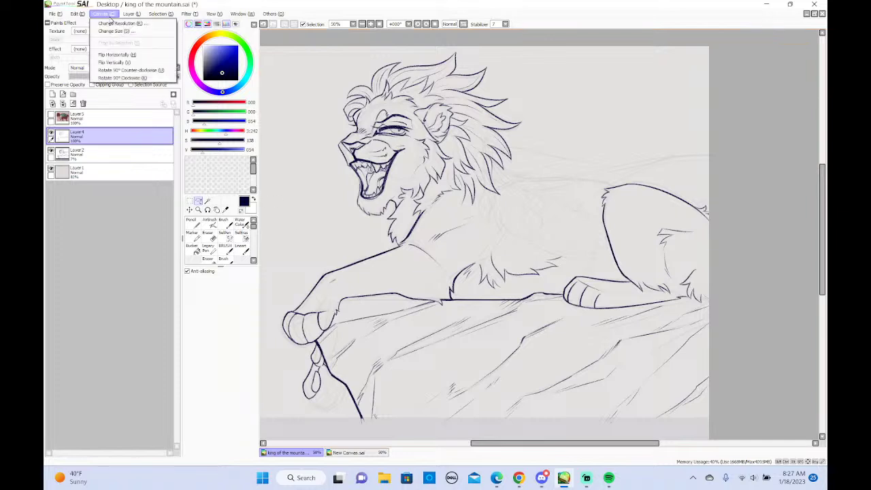
left_click(112, 56)
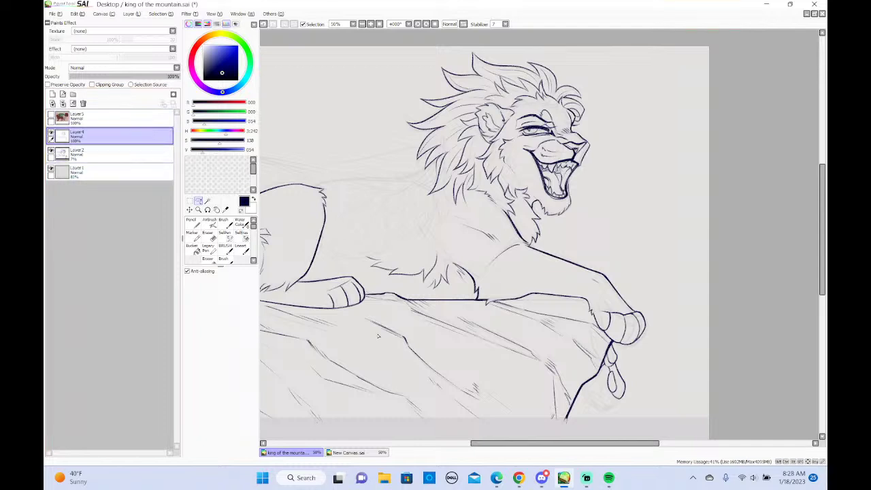
left_click_drag(530, 446, 507, 450)
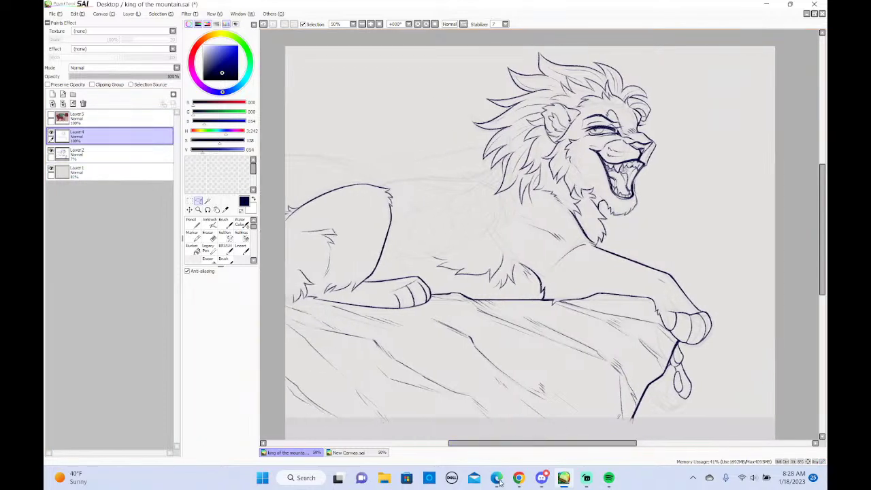
Save the drawing and read the live chat in Streamlabs Desktop
left_click(54, 15)
left_click(68, 63)
left_click(592, 472)
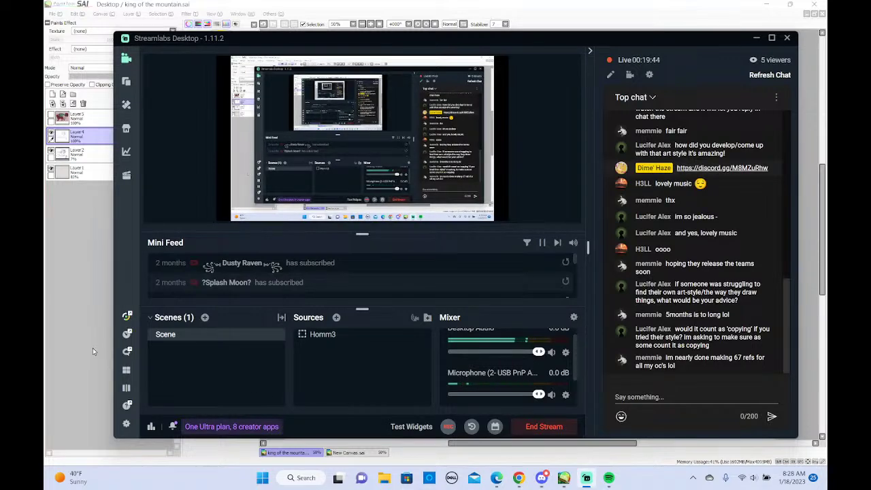
left_click(59, 315)
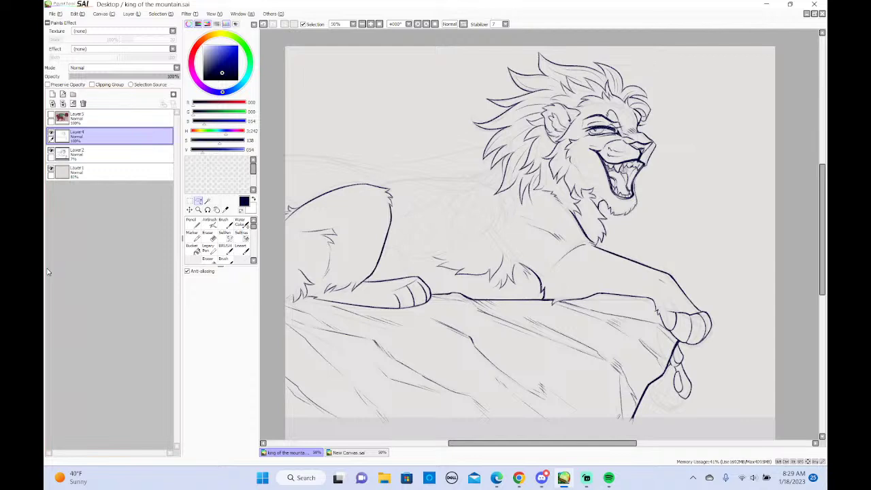
Flip the canvas horizontally back to its original orientation
left_click(100, 14)
left_click(127, 55)
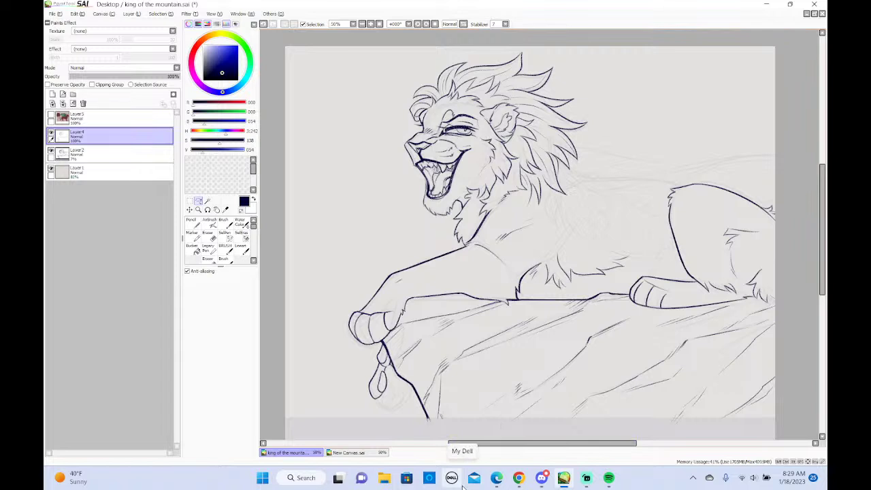
mouse_move(536, 445)
left_mouse_down()
mouse_move(581, 449)
mouse_move(540, 449)
left_mouse_up()
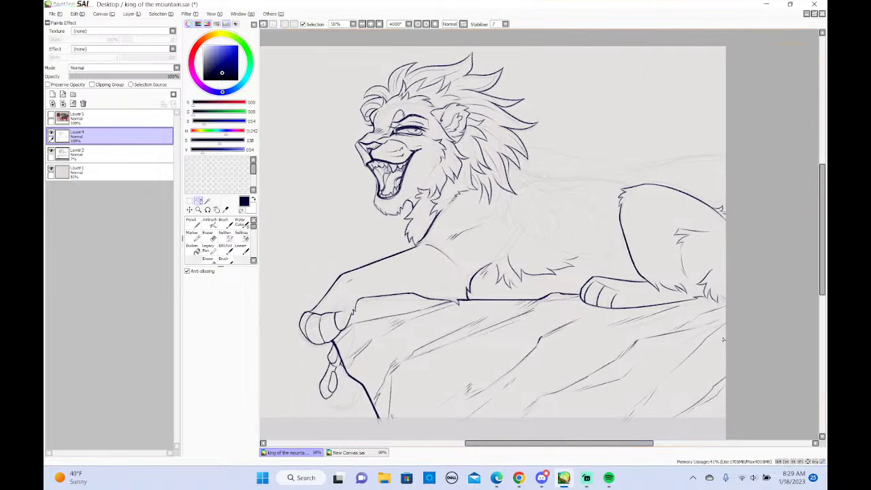
Ink jagged belly fur from the front of the hind thigh down toward the paw with the Brush at size 8
left_click(370, 24)
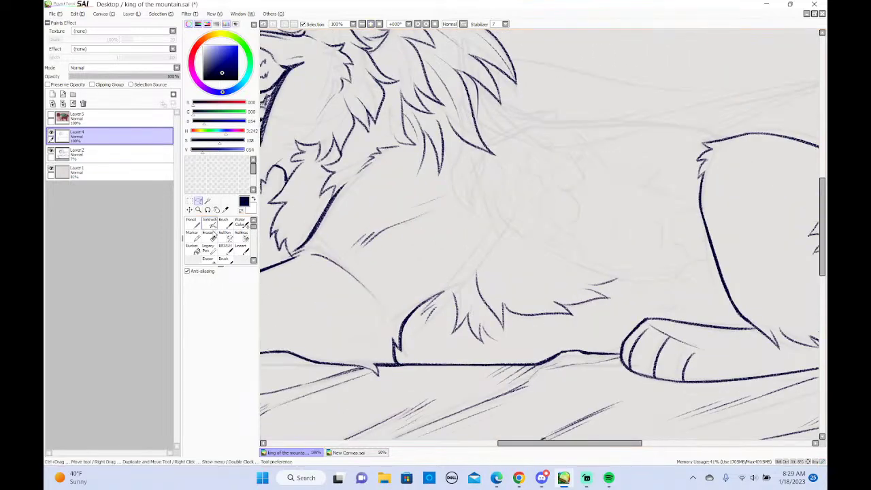
left_click(223, 222)
left_click(231, 393)
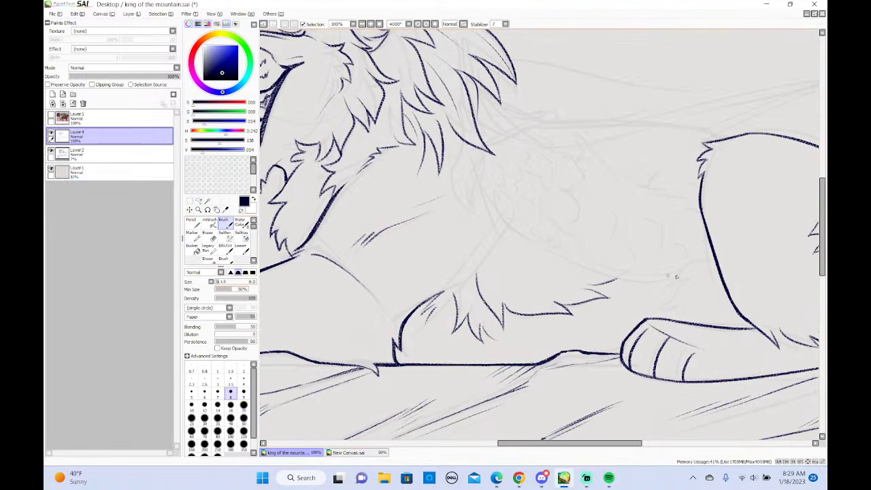
mouse_move(712, 262)
left_mouse_down()
mouse_move(691, 257)
mouse_move(669, 284)
mouse_move(693, 279)
mouse_move(658, 309)
left_mouse_up()
key("ctrl+z")
key("ctrl+z")
mouse_move(695, 279)
left_mouse_down()
mouse_move(649, 310)
mouse_move(684, 305)
mouse_move(653, 310)
mouse_move(685, 295)
mouse_move(668, 315)
mouse_move(654, 308)
mouse_move(690, 298)
mouse_move(674, 314)
mouse_move(691, 295)
mouse_move(660, 318)
mouse_move(684, 308)
mouse_move(652, 316)
left_mouse_up()
key("ctrl+z")
key("ctrl+z")
key("ctrl+z")
key("ctrl+z")
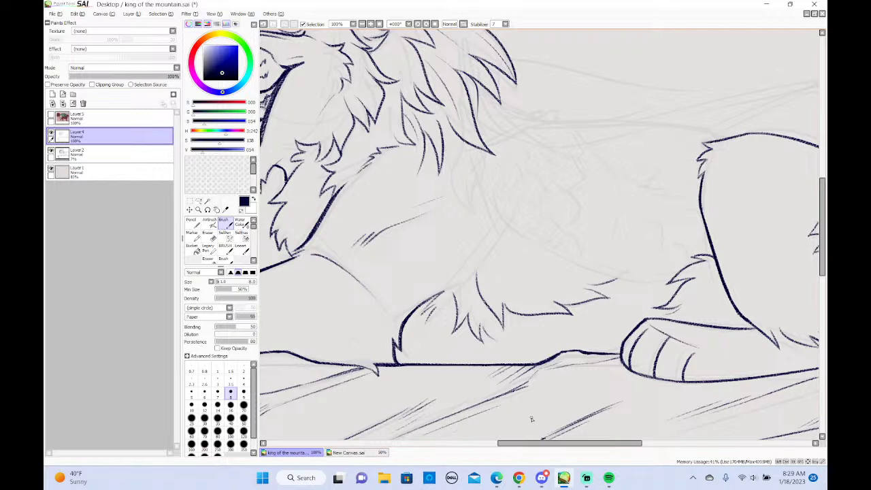
left_click_drag(503, 307, 538, 314)
key("ctrl+z")
Switch to the animal photo reference site in Edge, turn the wolf skull to X 62, Y -36, and search for lion photos
left_click(497, 478)
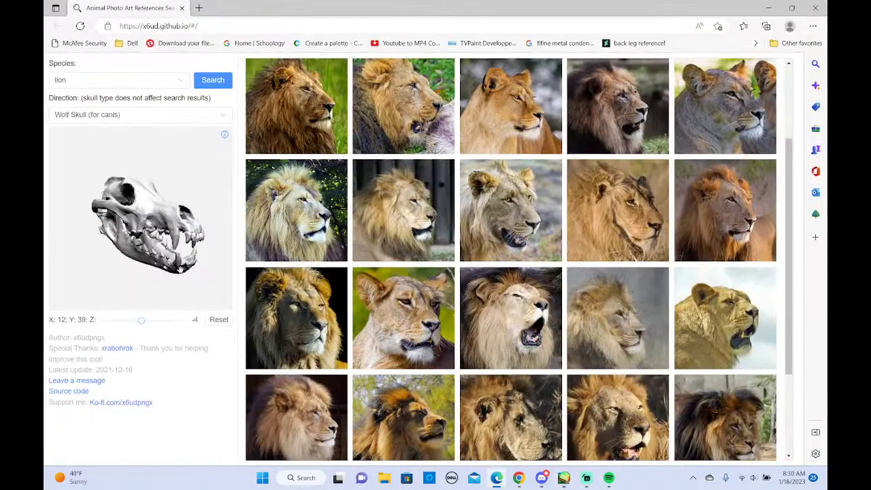
left_click_drag(156, 225, 122, 170)
left_click(109, 116)
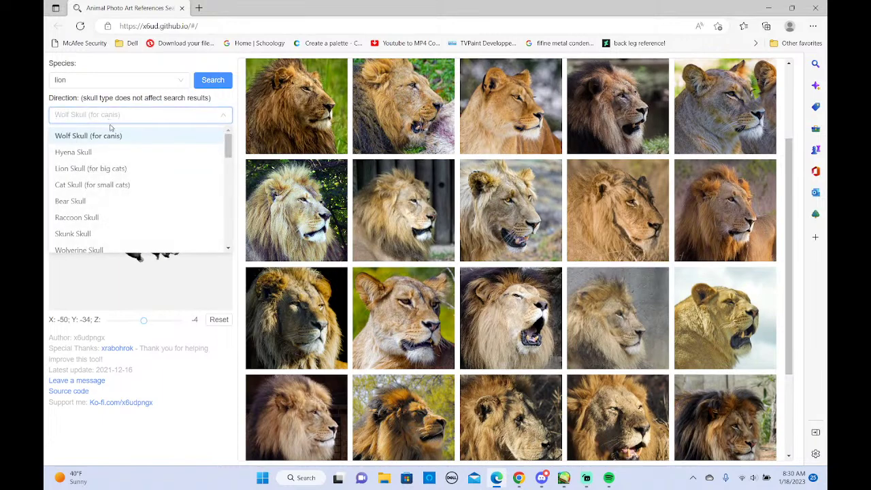
scroll(231, 164, "down", 1)
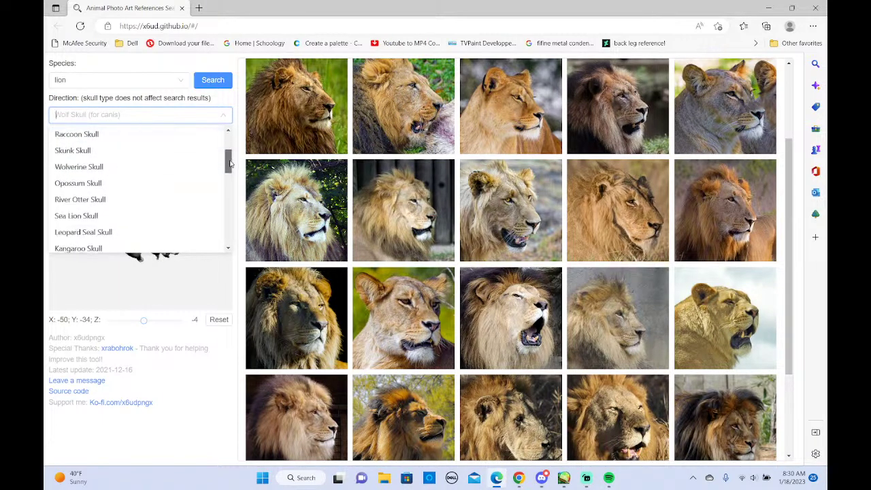
scroll(231, 164, "up", 2)
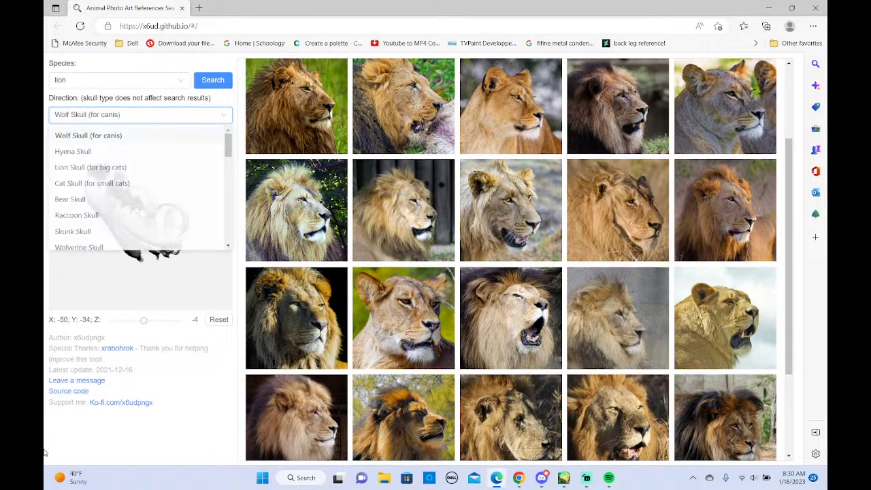
left_click(88, 132)
left_click_drag(157, 229, 154, 285)
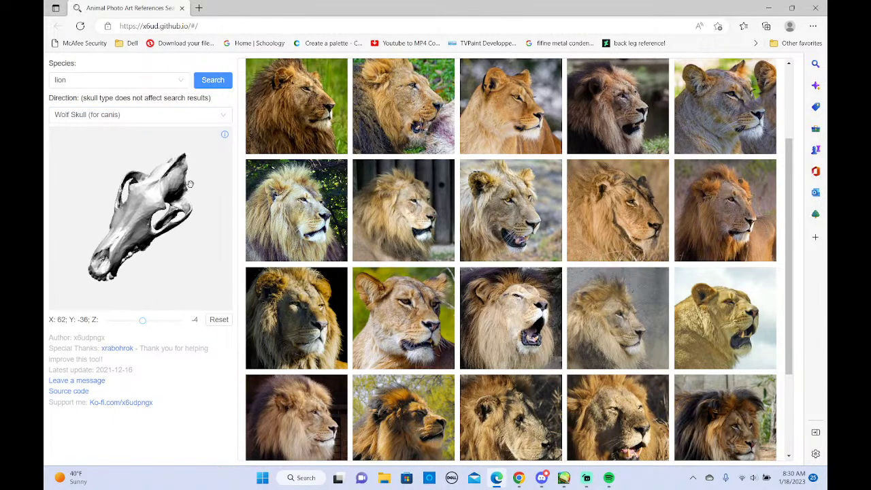
left_click(214, 81)
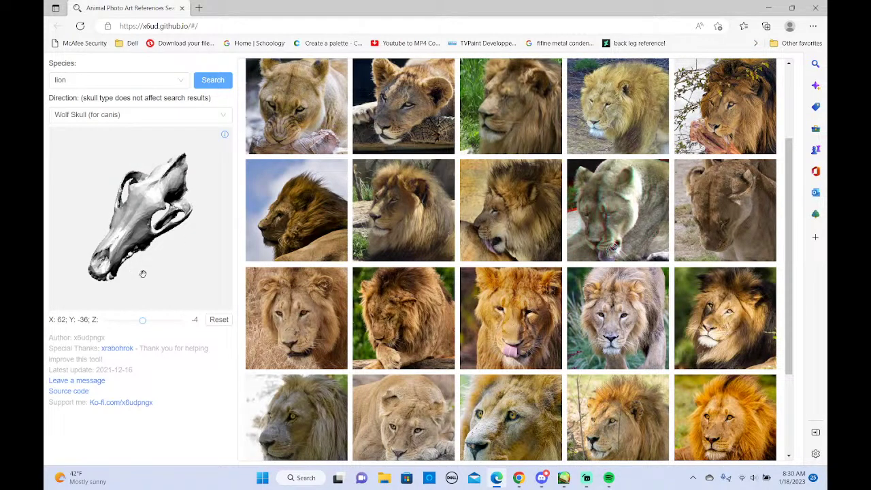
Turn the skull to X -82, Y 65, search the lion photos again, and rotate the skull to face forward
left_click_drag(140, 255, 175, 176)
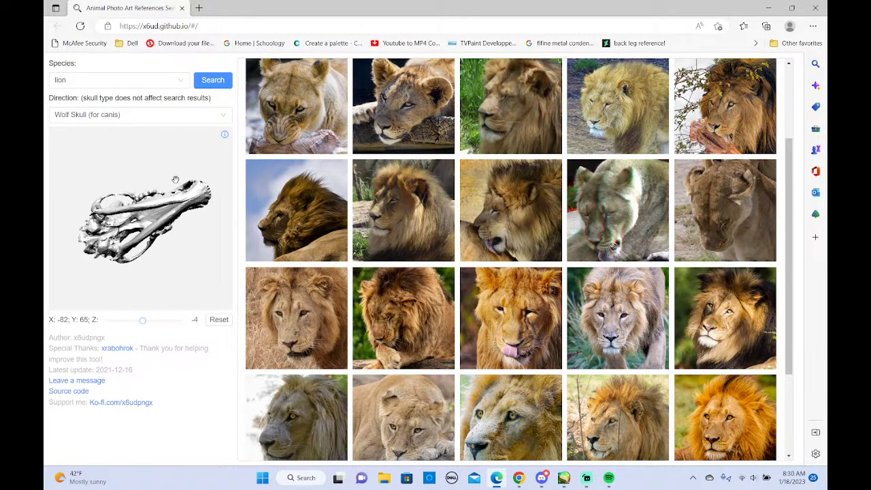
left_click(212, 86)
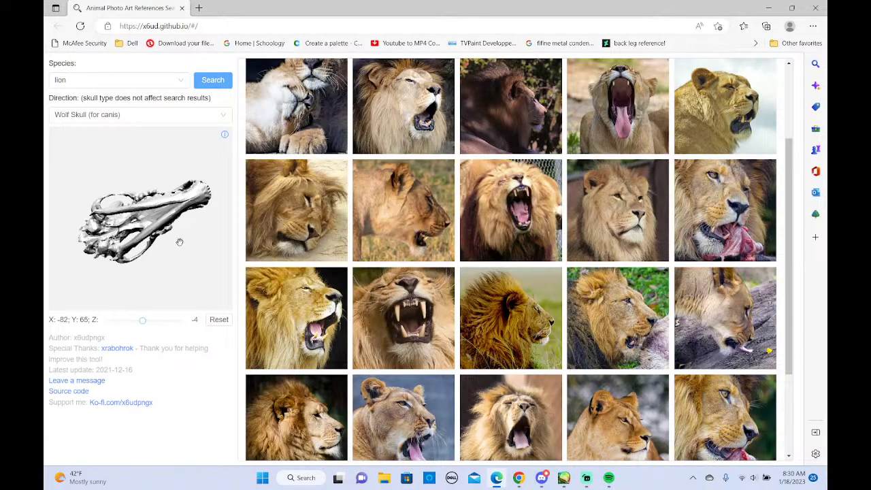
left_click_drag(167, 209, 138, 246)
Read the live chat in Streamlabs Desktop, return to the drawing in SAI, and activate the Eraser
left_click(586, 478)
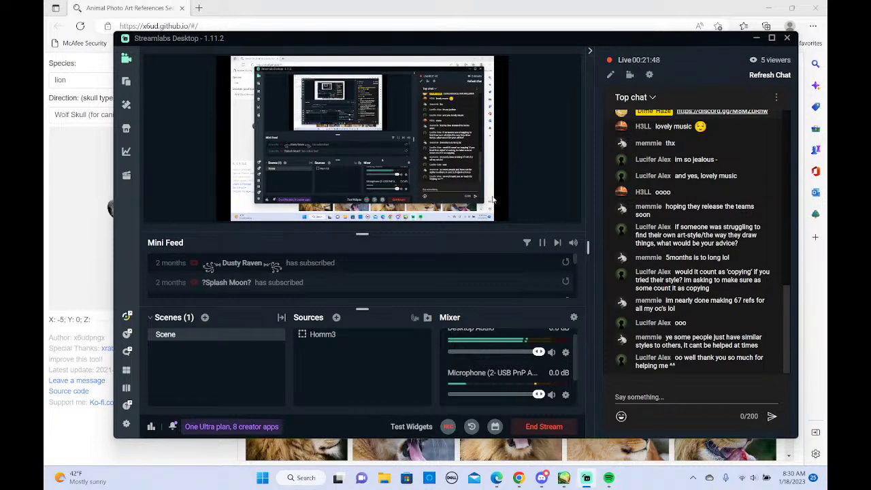
left_click(488, 5)
left_click(569, 479)
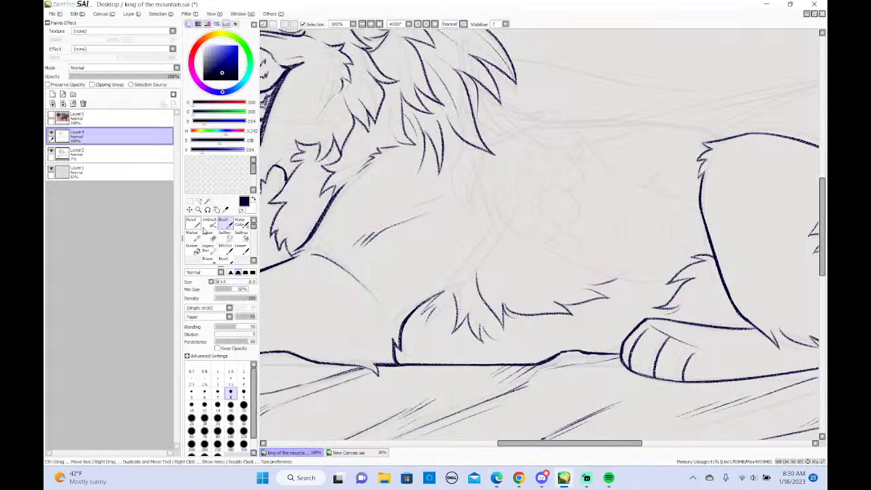
key("e")
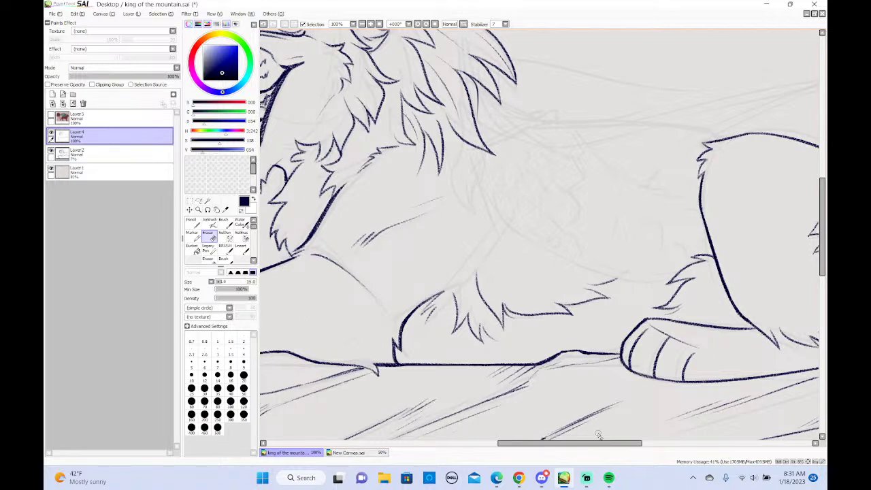
Check Spotify, the Streamlabs chat and the reference site in Edge, and return to the drawing in SAI
left_click(609, 478)
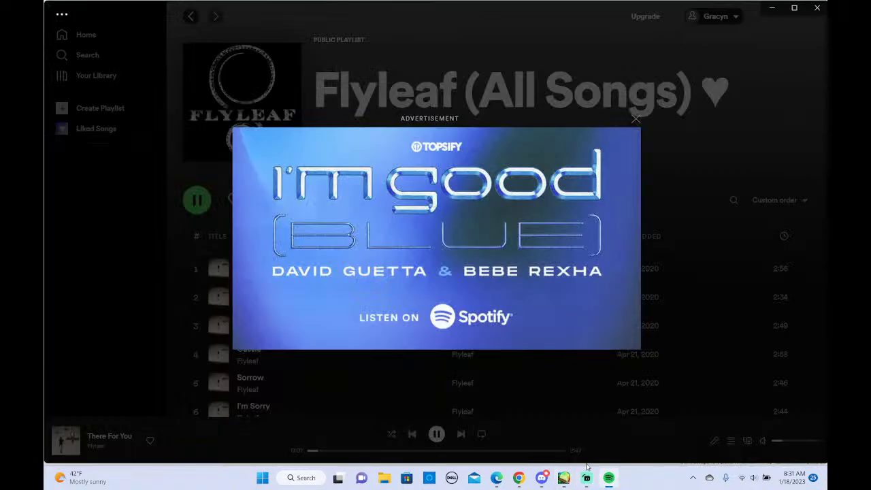
left_click(586, 479)
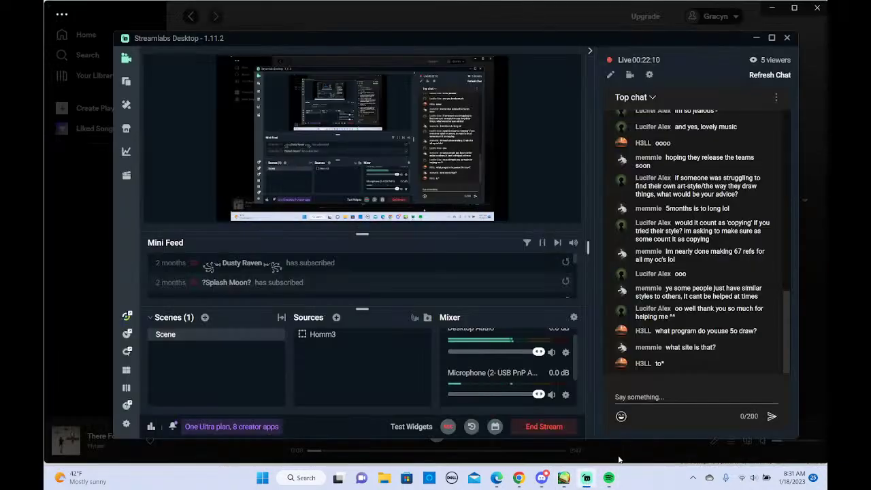
left_click(497, 477)
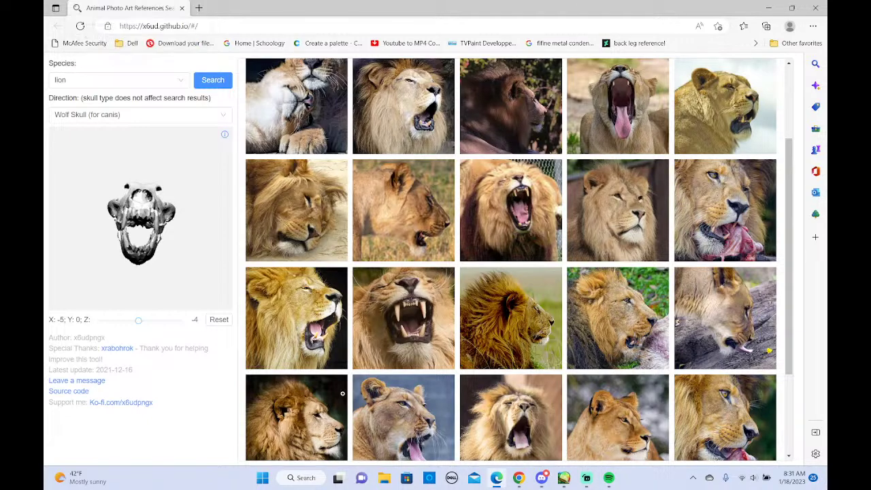
left_click(564, 478)
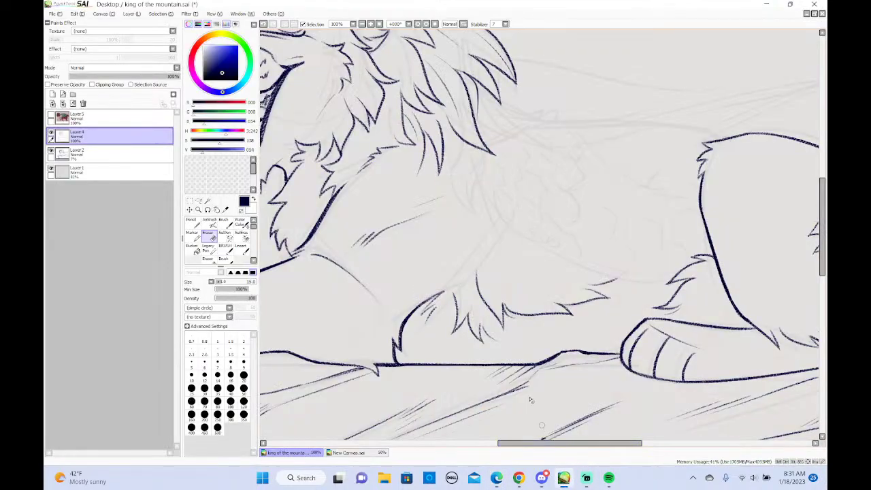
Add a new layer above Layer4 in the lion drawing and activate the Brush
left_click(362, 23)
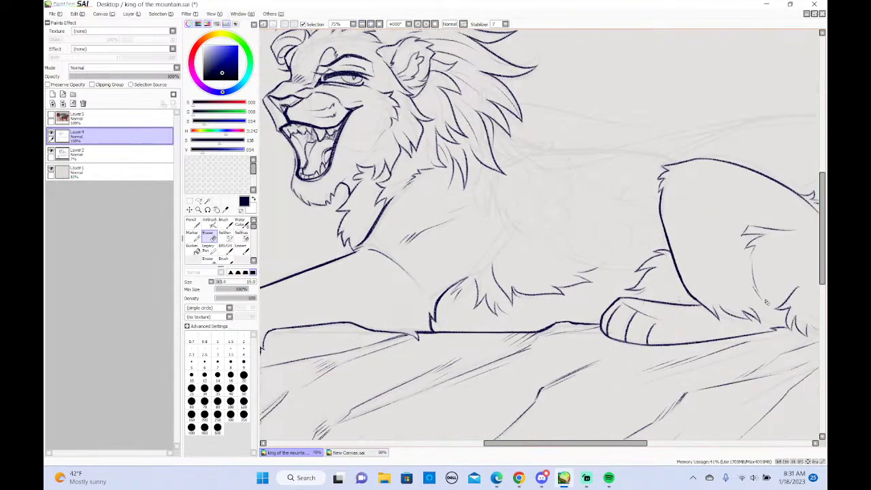
left_click_drag(821, 277, 821, 259)
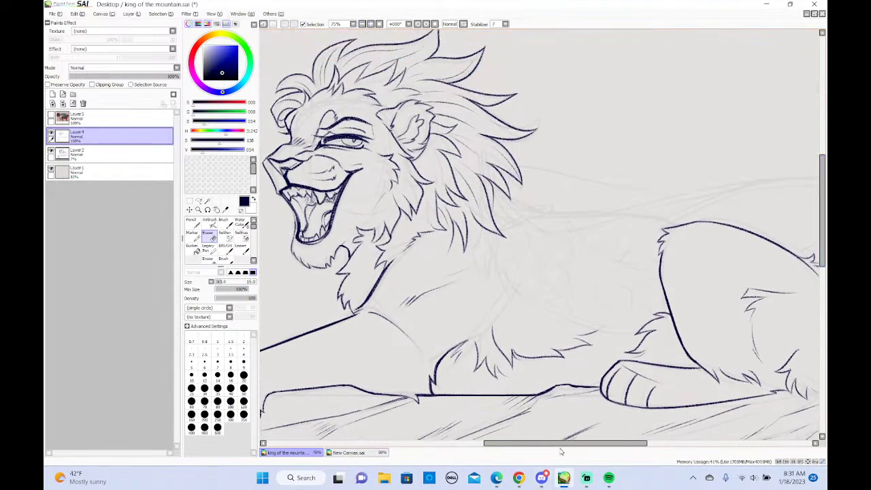
mouse_move(559, 448)
left_mouse_down()
mouse_move(580, 454)
mouse_move(544, 444)
left_mouse_up()
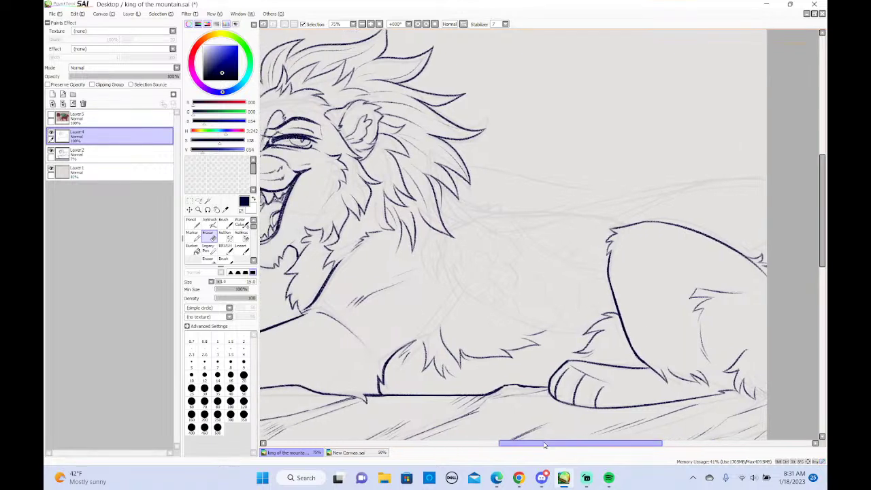
left_click(53, 93)
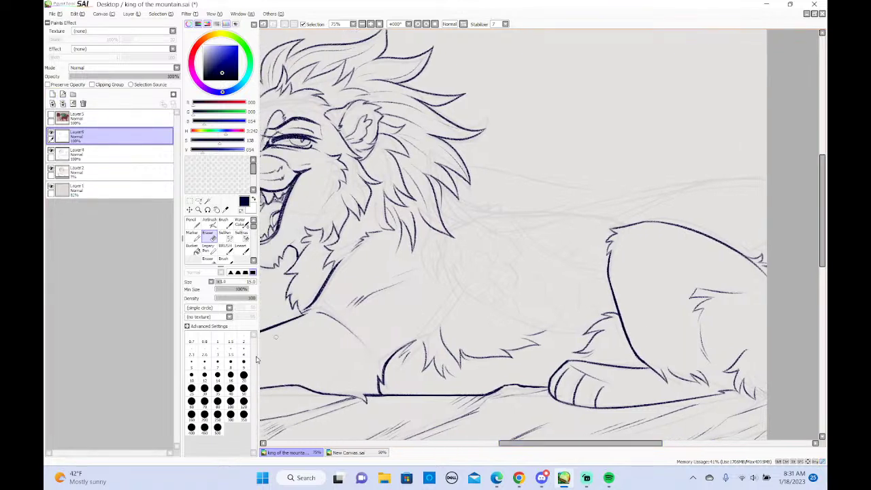
left_click(225, 230)
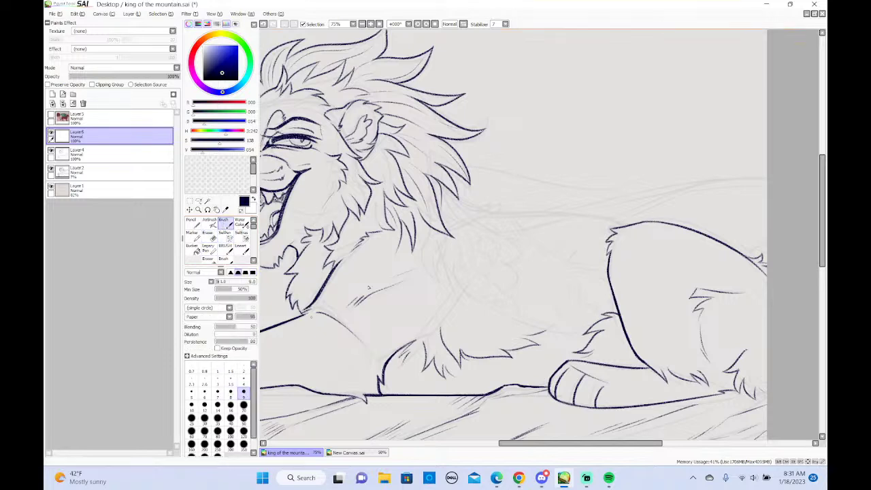
Ink a curved, pointed fur tuft under the back edge of the mane, retrying strokes until the shape fits
mouse_move(433, 229)
left_mouse_down()
mouse_move(423, 251)
mouse_move(441, 286)
mouse_move(448, 251)
mouse_move(438, 282)
left_mouse_up()
key("ctrl+z")
key("ctrl+z")
key("ctrl+z")
key("ctrl+z")
key("ctrl+z")
key("ctrl+z")
key("ctrl+z")
key("ctrl+z")
key("ctrl+z")
key("ctrl+z")
mouse_move(424, 250)
left_mouse_down()
mouse_move(435, 236)
mouse_move(424, 262)
left_mouse_up()
key("ctrl+z")
key("ctrl+z")
key("ctrl+z")
key("ctrl+z")
key("ctrl+z")
key("ctrl+z")
Select the new fur tuft and reshape it slightly with a Free Deform transform
key("m")
left_click_drag(476, 318, 368, 211)
left_click(132, 15)
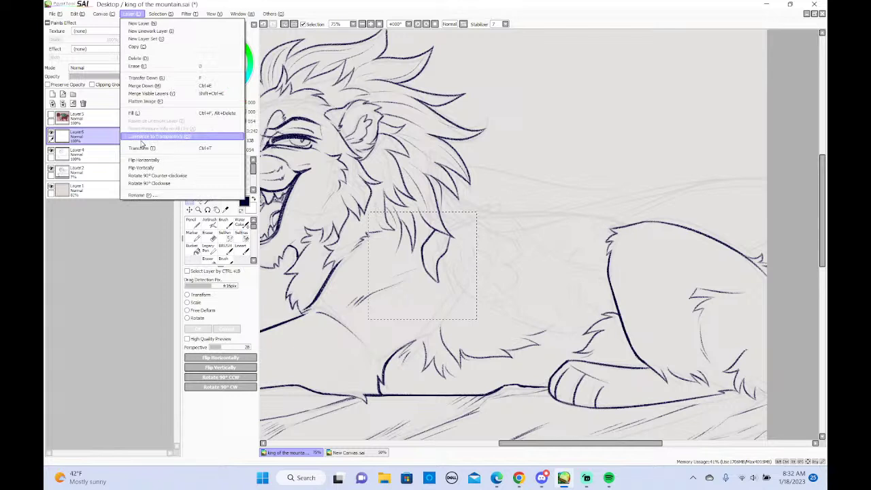
left_click(141, 147)
left_click(197, 312)
left_click_drag(420, 284, 431, 281)
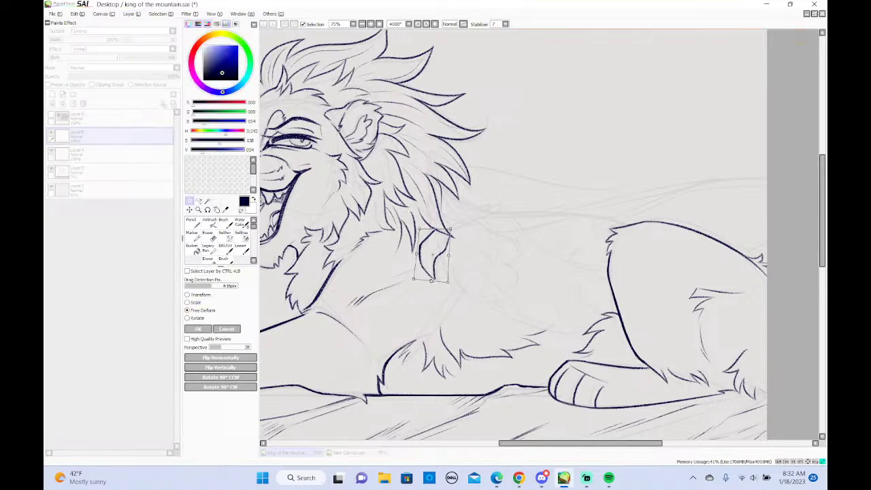
left_click_drag(450, 230, 451, 232)
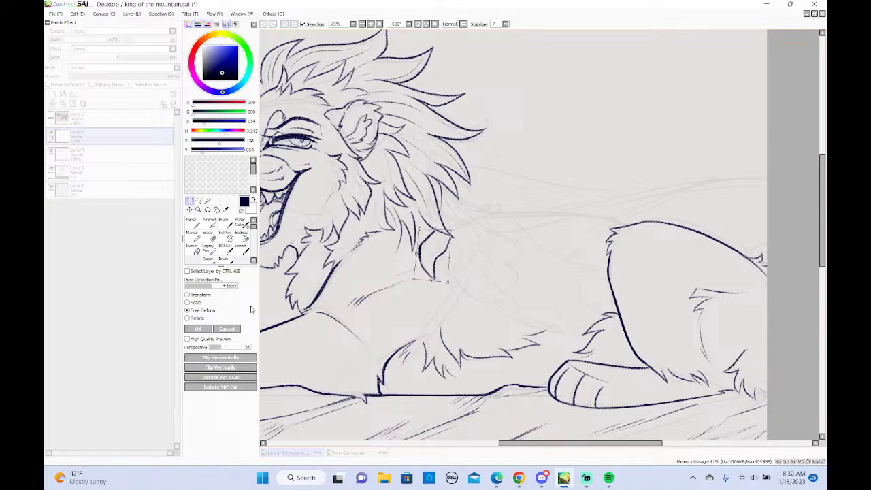
key("Return")
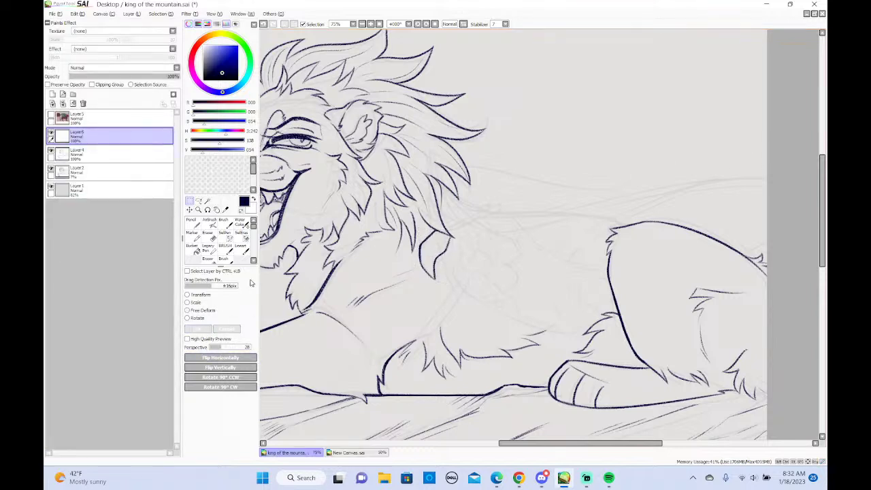
Retouch the upper outline of the fur tuft with the Brush and activate the Eraser
key("b")
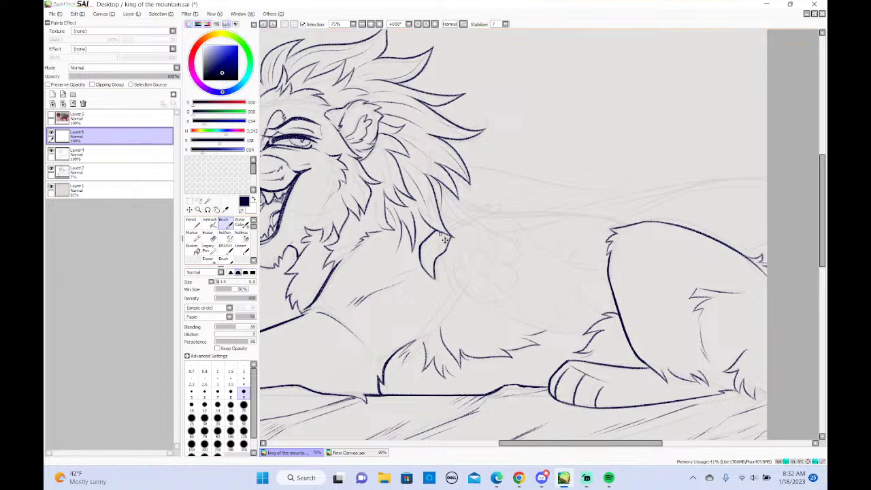
left_click_drag(442, 234, 421, 247)
left_click(208, 233)
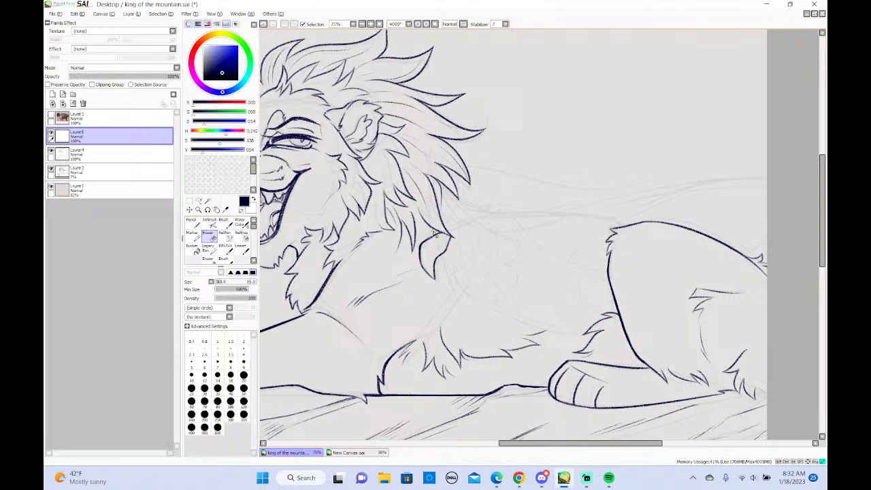
Try to ink the front part of the back line, starting from the mane tuft
key("b")
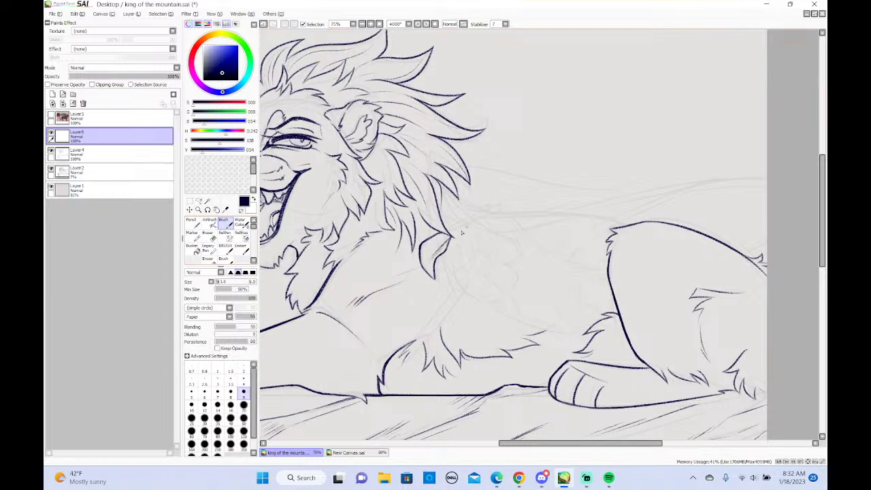
left_click_drag(442, 226, 490, 206)
key("ctrl+z")
left_click_drag(442, 228, 488, 214)
key("ctrl+z")
key("ctrl+z")
left_click_drag(443, 231, 501, 217)
key("ctrl+z")
Ink the lion's rear back line from the canvas edge down toward the shoulder, redoing the stroke until it fits
left_click_drag(775, 179, 546, 219)
key("ctrl+z")
left_click_drag(774, 179, 541, 212)
key("ctrl+z")
mouse_move(773, 176)
left_mouse_down()
mouse_move(507, 230)
mouse_move(480, 240)
left_mouse_up()
key("ctrl+z")
left_click_drag(771, 179, 518, 237)
key("ctrl+z")
mouse_move(773, 178)
left_mouse_down()
mouse_move(593, 194)
mouse_move(514, 222)
mouse_move(721, 123)
mouse_move(517, 240)
left_mouse_up()
Lasso the rear back line and adjust its position and shape with a Free Deform transform
left_click(198, 201)
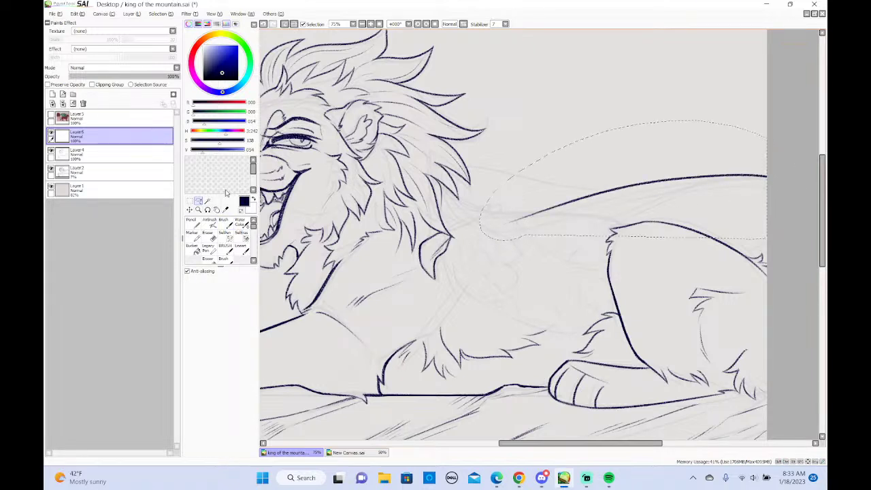
left_click(139, 15)
left_click(158, 149)
left_click_drag(498, 176, 538, 180)
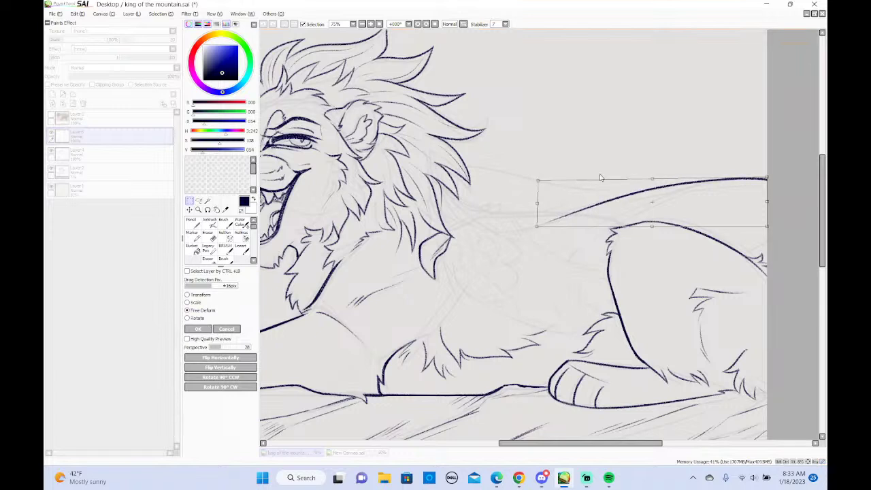
left_click_drag(767, 178, 773, 176)
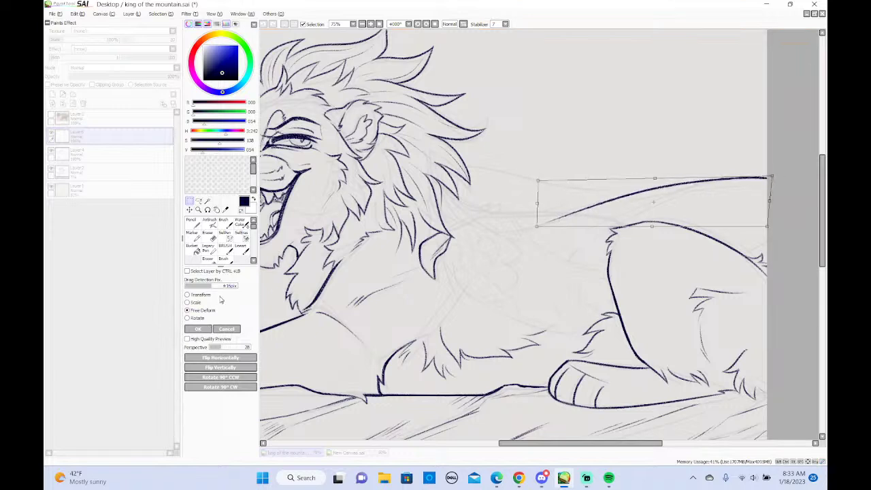
left_click(198, 329)
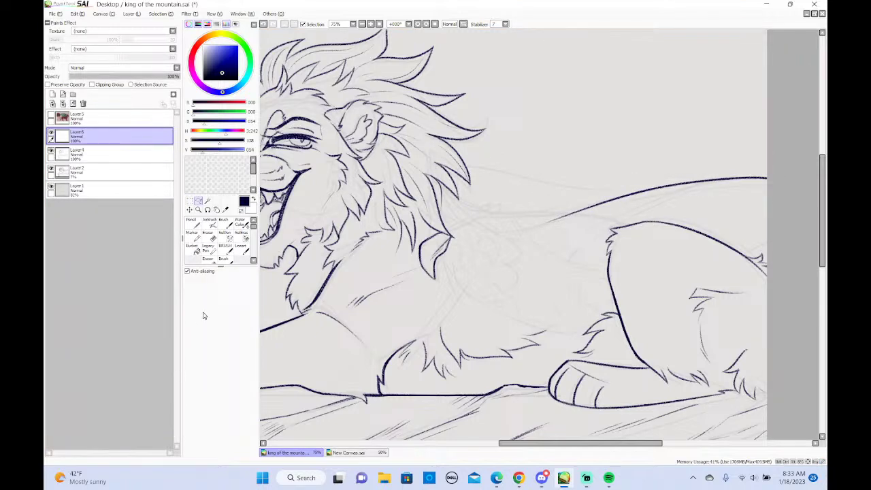
Read the live chat in Streamlabs Desktop, return to SAI, and handwrite "Paint tool Sai" above the lion's back with the Pencil
left_click(587, 477)
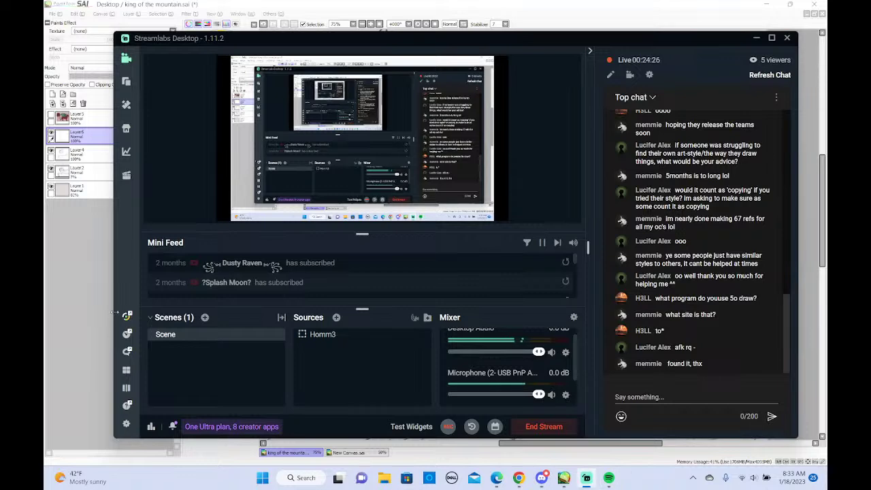
left_click(88, 297)
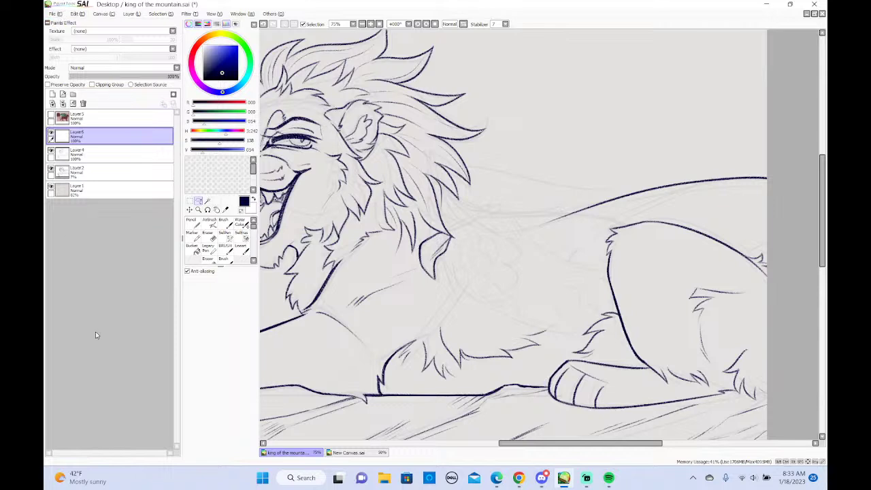
left_click(192, 221)
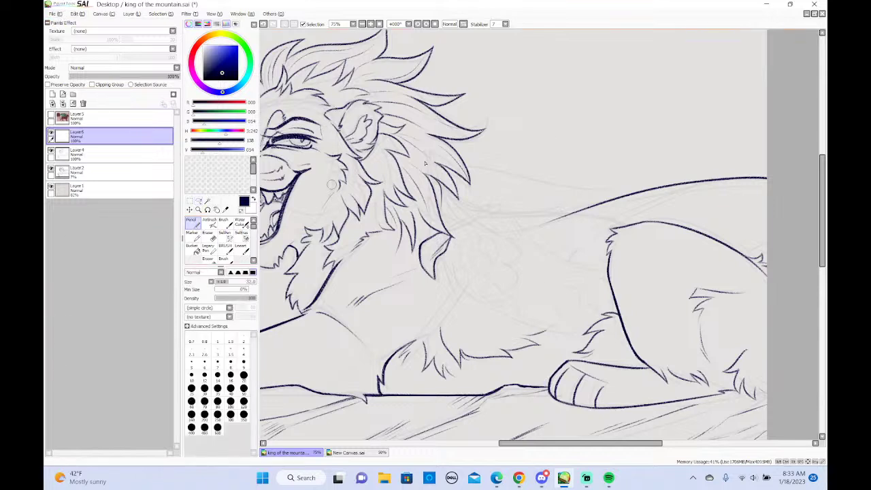
left_click_drag(519, 55, 527, 93)
left_click_drag(519, 55, 524, 73)
mouse_move(548, 76)
left_mouse_down()
mouse_move(543, 88)
mouse_move(581, 66)
mouse_move(589, 83)
left_mouse_up()
left_click(555, 57)
mouse_move(594, 47)
left_mouse_down()
mouse_move(598, 73)
mouse_move(627, 52)
mouse_move(630, 68)
mouse_move(645, 49)
left_mouse_up()
mouse_move(646, 51)
left_mouse_down()
mouse_move(658, 47)
mouse_move(655, 56)
left_mouse_up()
mouse_move(676, 46)
left_mouse_down()
mouse_move(669, 59)
mouse_move(676, 45)
left_mouse_up()
left_click_drag(687, 31, 683, 53)
mouse_move(631, 94)
left_mouse_down()
mouse_move(629, 116)
mouse_move(641, 99)
mouse_move(656, 109)
mouse_move(655, 91)
mouse_move(660, 117)
left_mouse_up()
left_click(659, 87)
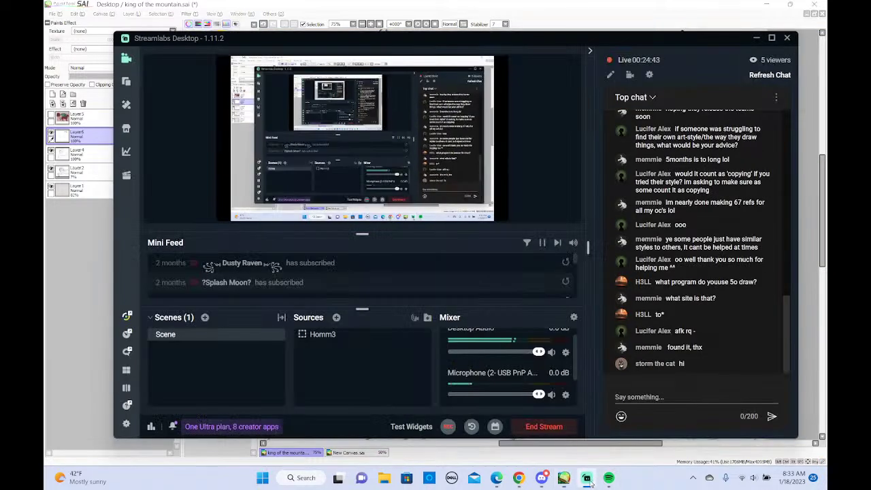
Check the Streamlabs chat again, return to the drawing in SAI, and toggle Layer6's visibility off and on
left_click(586, 478)
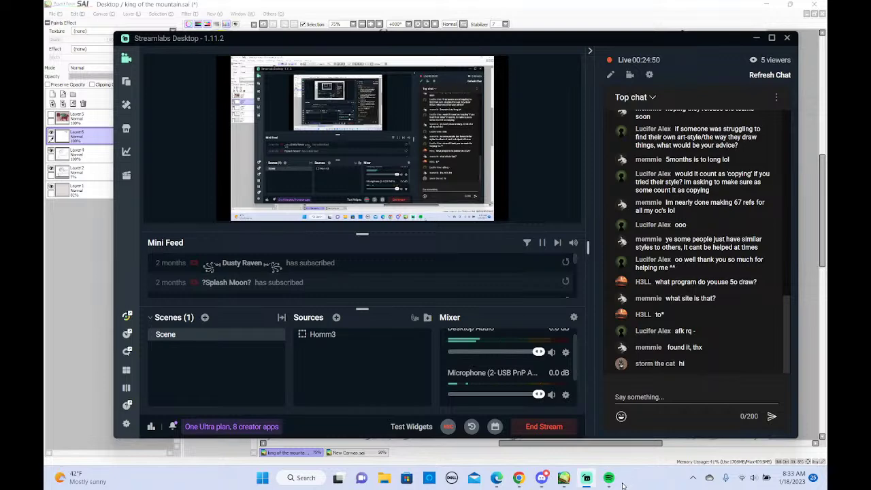
left_click(83, 308)
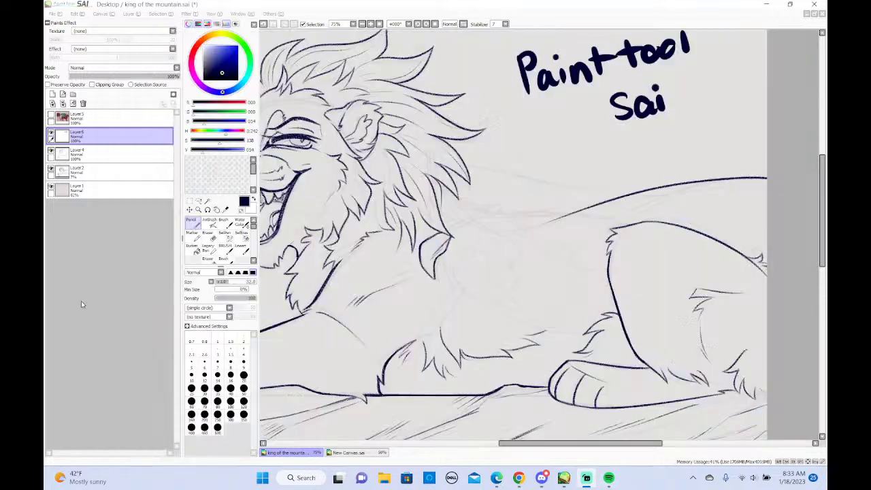
left_click(51, 134)
left_click(52, 134)
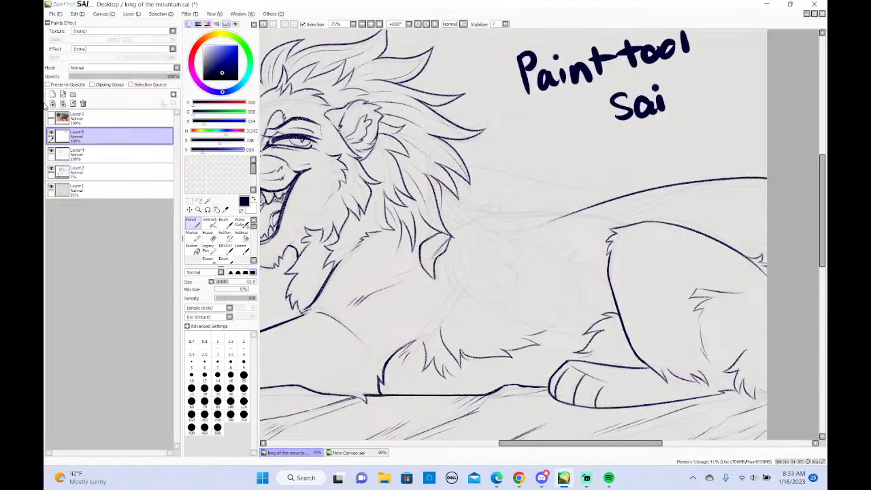
Ink the short line rising from the mane tuft to the top of the shoulder with the Brush
left_click(225, 224)
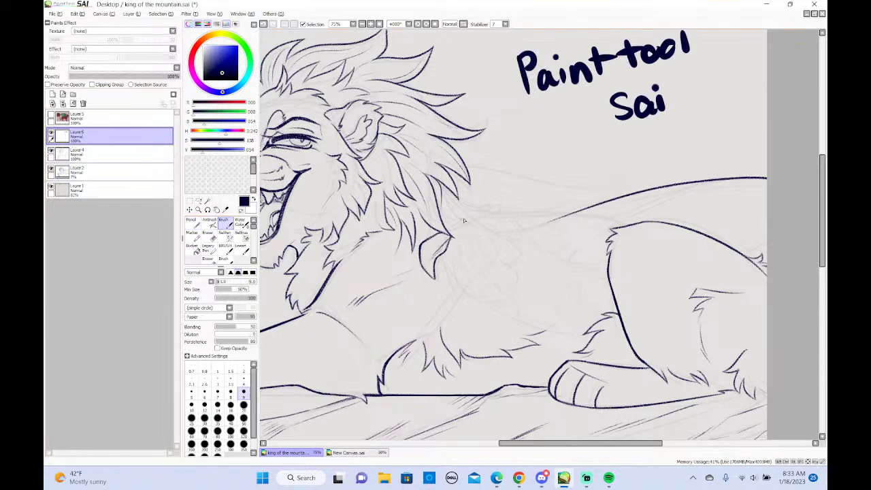
left_click_drag(470, 218, 451, 233)
key("ctrl+z")
key("ctrl+z")
left_click_drag(476, 215, 450, 228)
Ink the back line from the shoulder across to the rear back line, thickening where the two meet
left_click_drag(474, 215, 567, 212)
key("ctrl+z")
left_click_drag(474, 215, 569, 208)
key("ctrl+z")
mouse_move(475, 216)
left_mouse_down()
mouse_move(556, 215)
mouse_move(598, 200)
left_mouse_up()
mouse_move(526, 216)
left_mouse_down()
mouse_move(594, 211)
mouse_move(541, 215)
mouse_move(607, 202)
left_mouse_up()
left_click_drag(558, 214, 617, 198)
key("ctrl+z")
left_click_drag(556, 214, 622, 199)
key("ctrl+z")
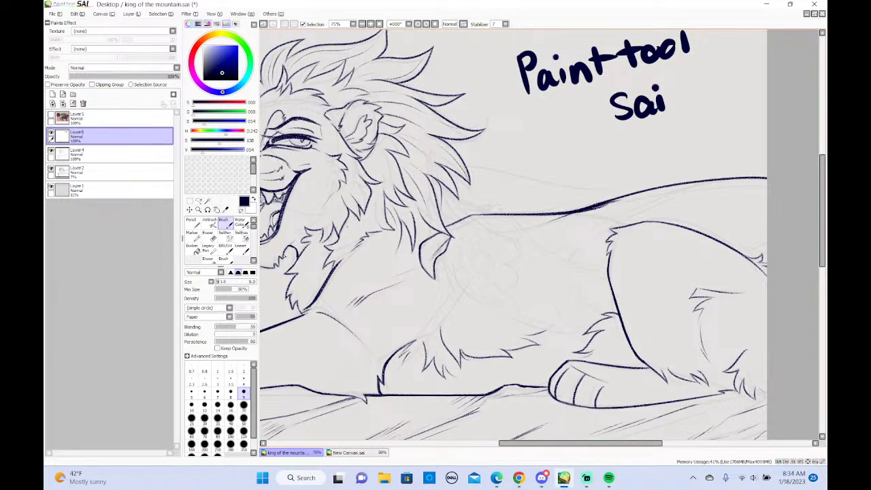
Erase the rough overlap where the two back line segments join so they form one clean line
key("e")
mouse_move(621, 202)
left_mouse_down()
mouse_move(602, 213)
mouse_move(630, 204)
mouse_move(525, 220)
left_mouse_up()
key("ctrl+z")
key("ctrl+z")
key("ctrl+z")
key("ctrl+z")
mouse_move(584, 215)
left_mouse_down()
mouse_move(506, 239)
mouse_move(466, 284)
mouse_move(571, 217)
mouse_move(535, 220)
left_mouse_up()
key("b")
key("ctrl+z")
mouse_move(467, 219)
left_mouse_down()
mouse_move(486, 215)
mouse_move(474, 218)
left_mouse_up()
key("ctrl+z")
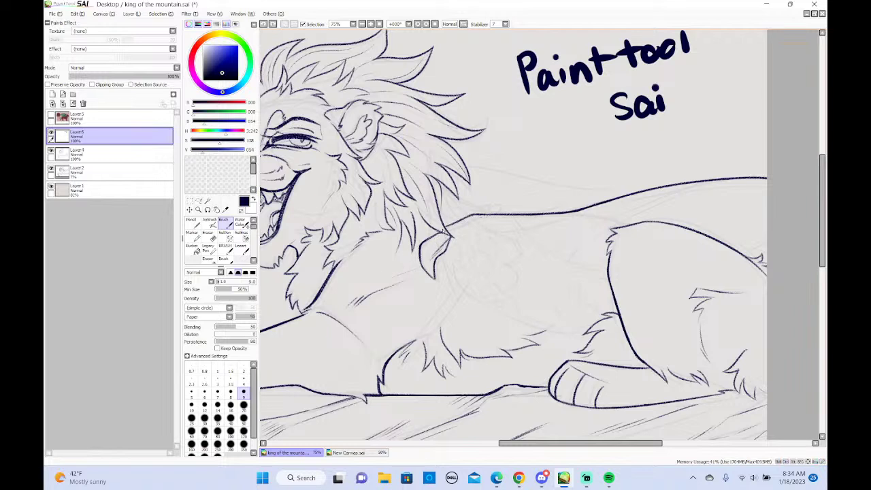
Lasso the fur tuft beneath the mane, shift it slightly closer to the mane, and clear the selection
left_click(198, 201)
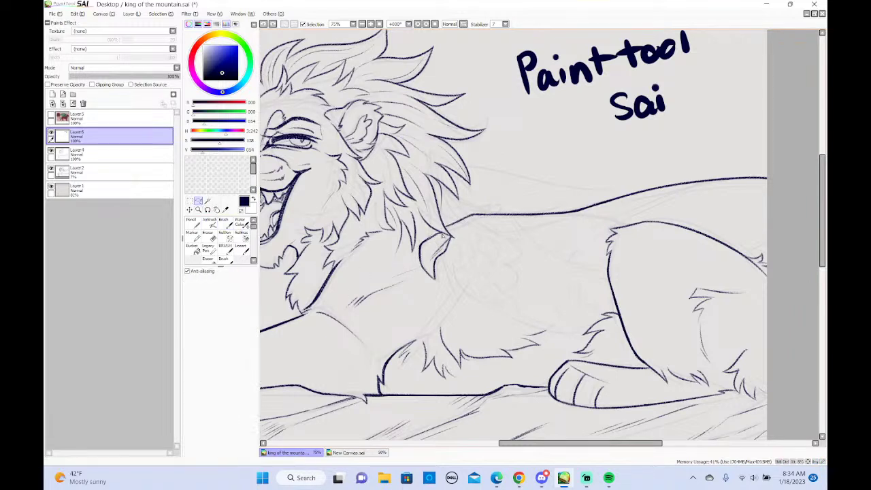
left_click_drag(430, 233, 456, 266)
key("ctrl+d")
Ink the torso line from the fur tuft down to the elbow and along the belly to the hind leg
key("b")
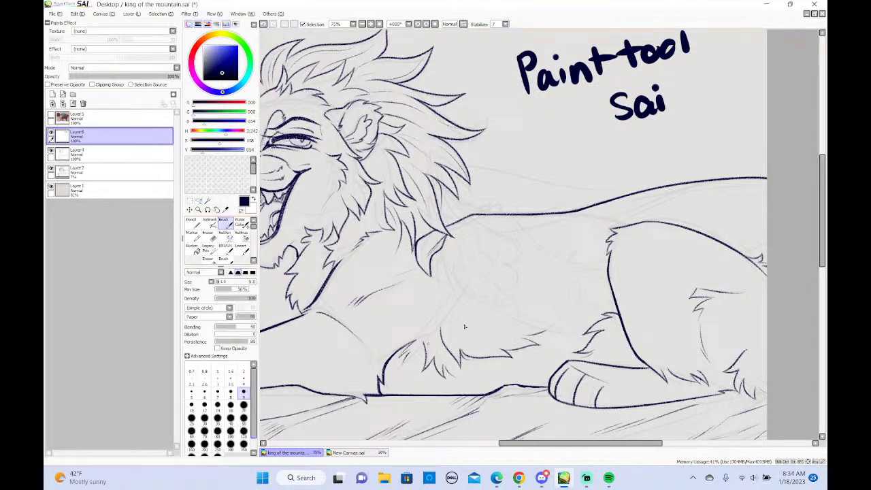
mouse_move(434, 252)
left_mouse_down()
mouse_move(459, 287)
mouse_move(556, 329)
left_mouse_up()
key("ctrl+z")
left_click_drag(458, 293, 585, 335)
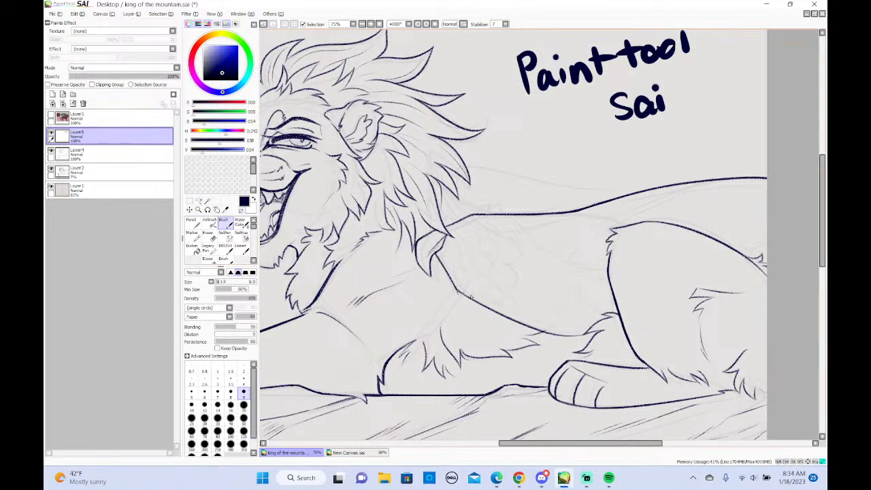
Erase the rough overlap in the torso line behind the elbow, and activate Layer4 briefly before returning to Layer6
key("e")
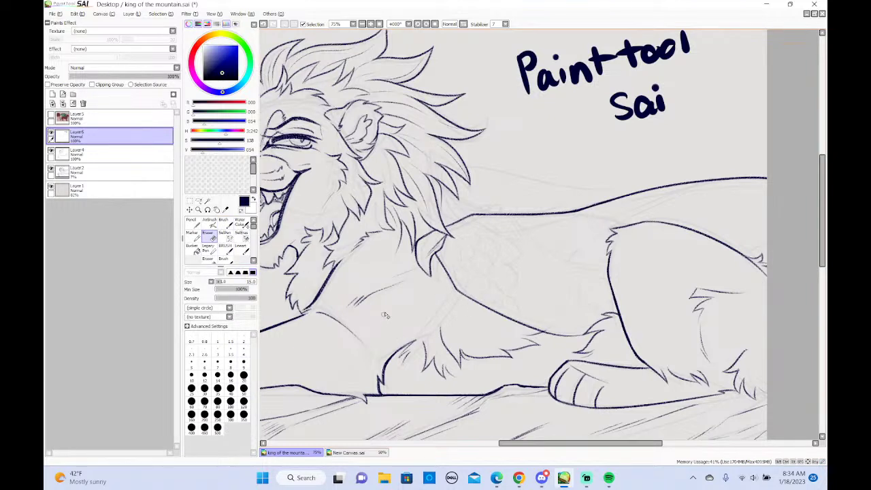
left_click(109, 154)
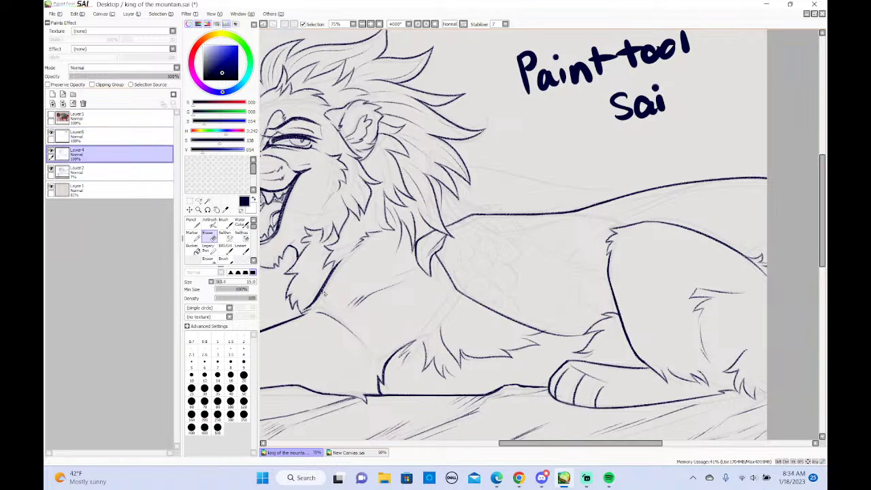
left_click(109, 135)
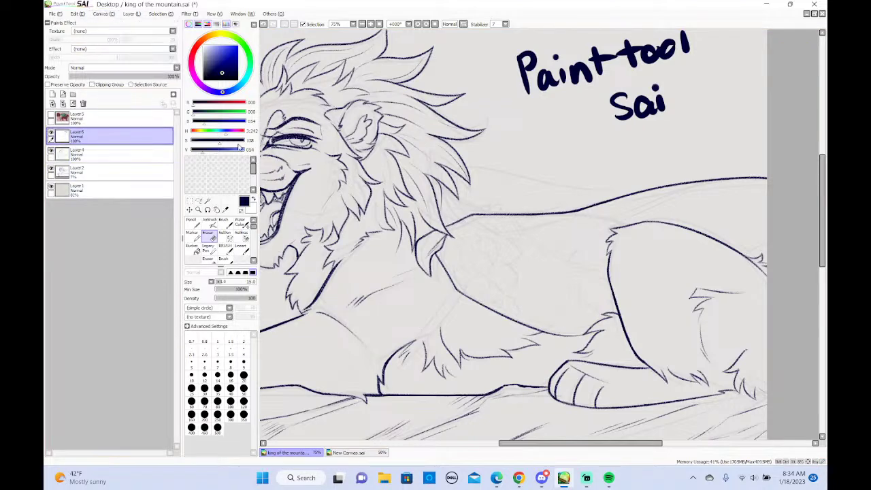
Flip the canvas view horizontally and ink a short line above the haunch fur at the canvas edge
left_click_drag(533, 443, 446, 441)
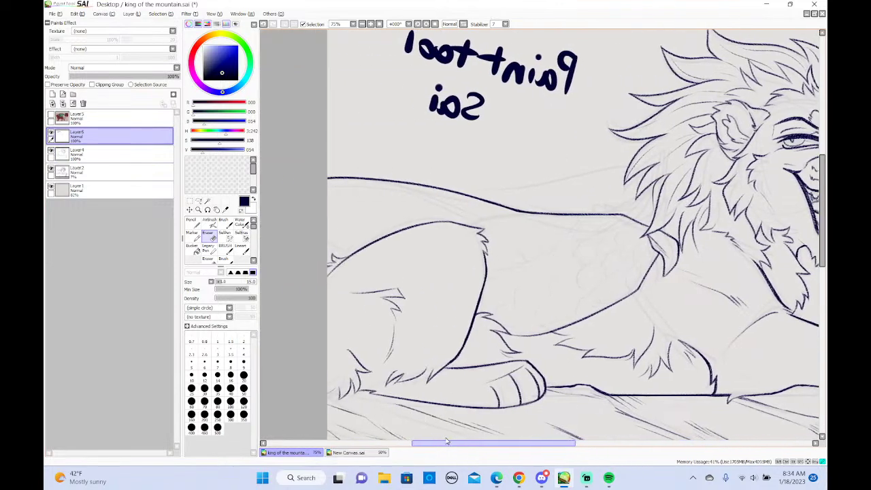
left_click(224, 222)
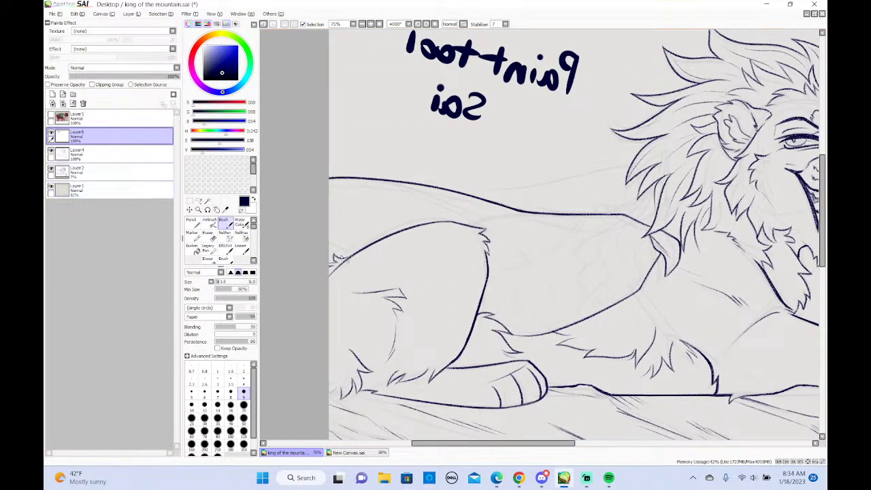
left_click_drag(330, 242, 354, 257)
key("ctrl+z")
key("ctrl+z")
left_click_drag(330, 245, 352, 257)
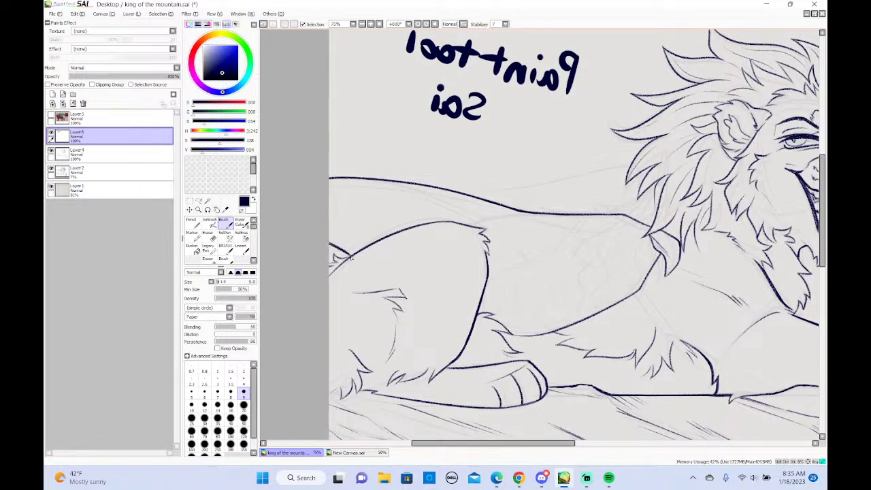
Merge Layer6 down into Layer4
mouse_move(475, 442)
left_mouse_down()
mouse_move(495, 449)
mouse_move(465, 442)
left_mouse_up()
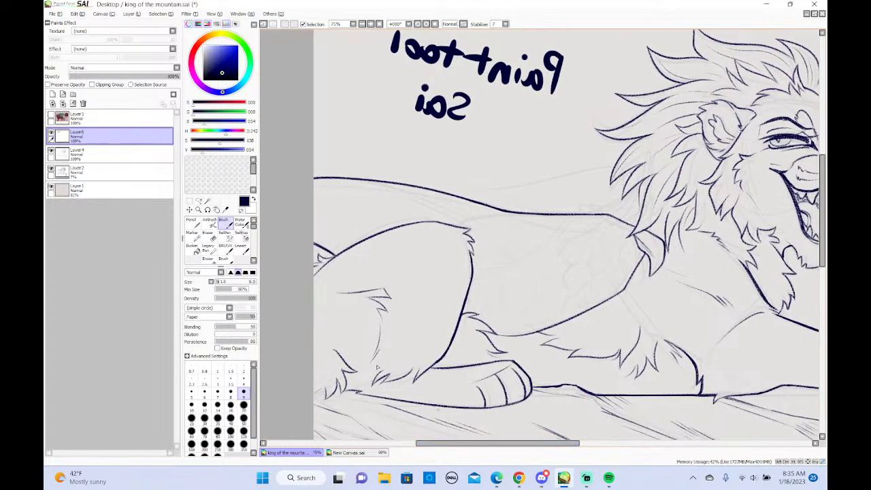
left_click(140, 15)
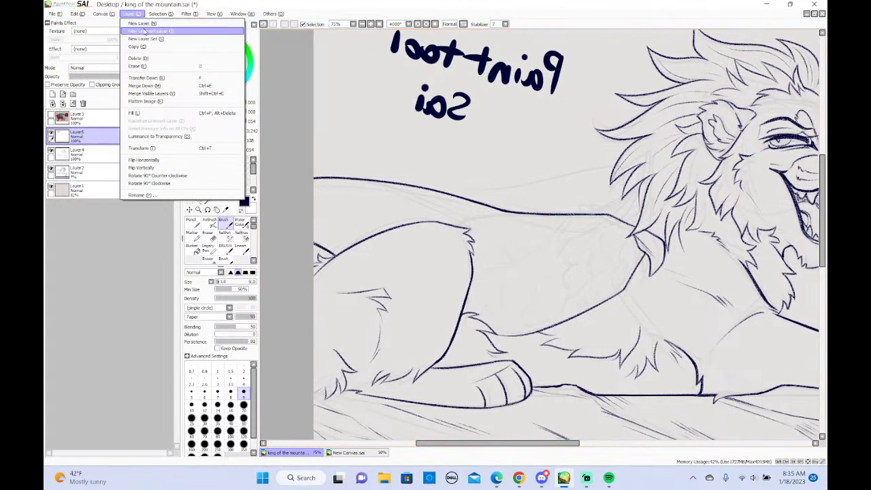
left_click(150, 87)
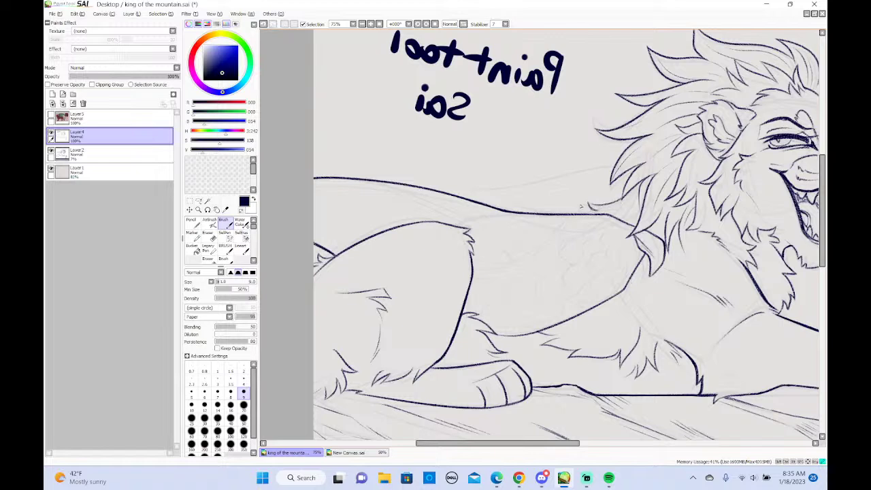
Ink a short pointed fur tuft where the mane meets the lion's back line
key("ctrl+z")
left_click_drag(582, 204, 604, 211)
left_click_drag(506, 441, 517, 441)
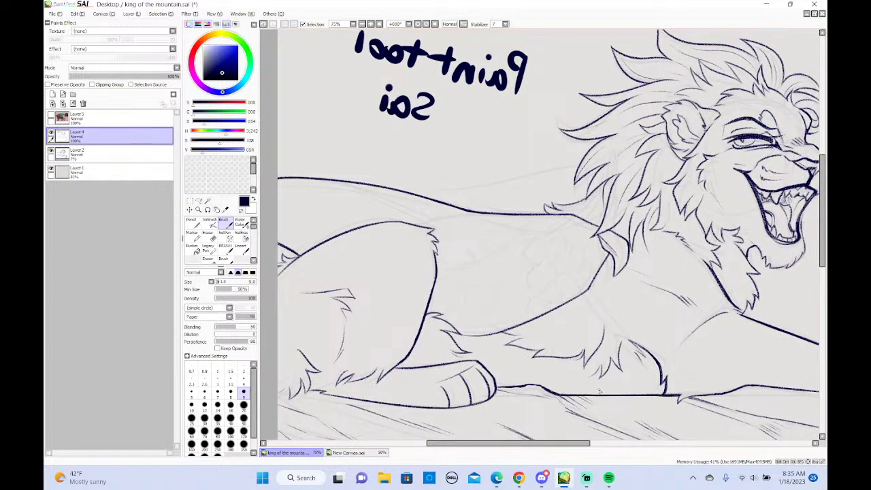
Check the livestream chat in Streamlabs Desktop, look briefly at Spotify, and return to the drawing in PaintTool SAI
left_click(586, 477)
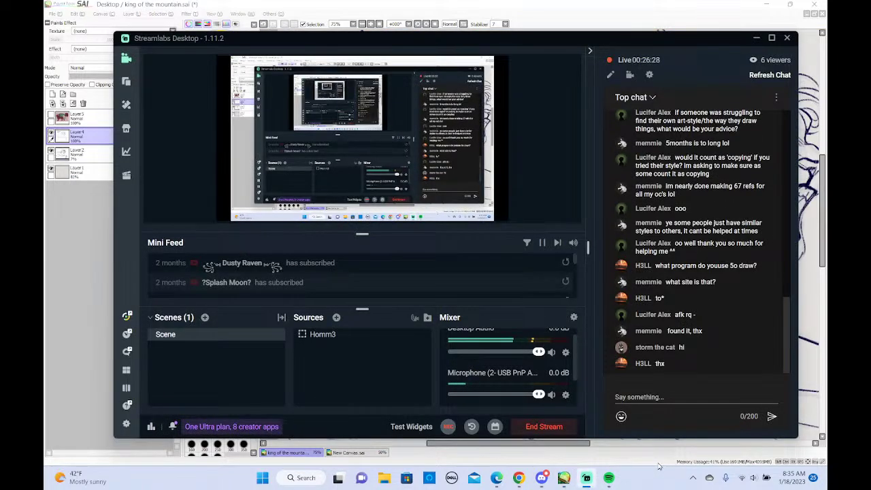
left_click(46, 278)
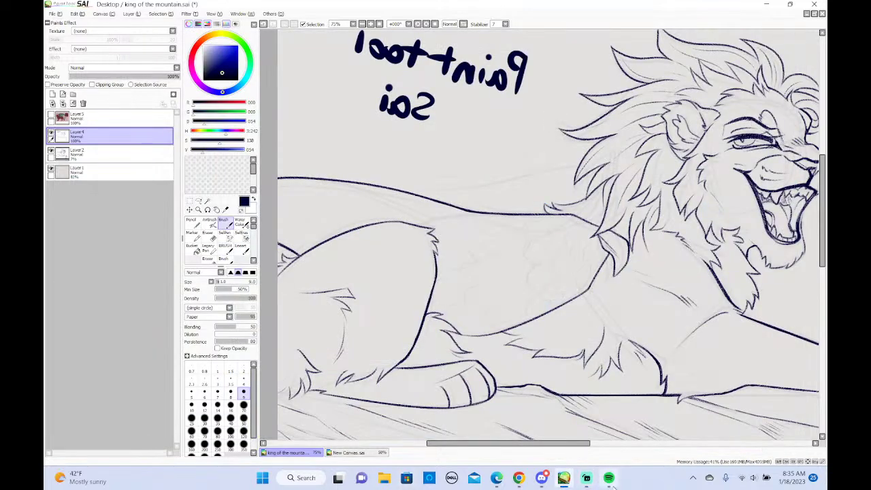
left_click(609, 480)
left_click(586, 480)
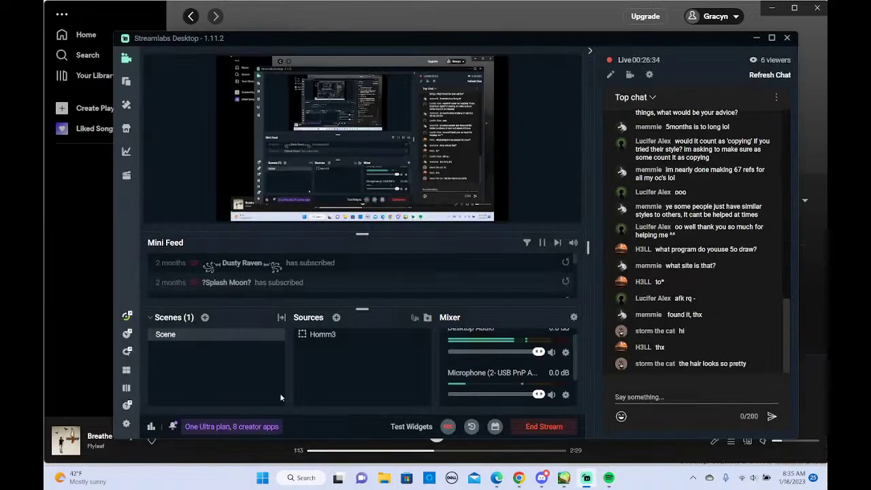
left_click(563, 478)
Show the coloured winged-lion reference layer, examine the wing and snake tail, hide it again, and keep Layer4 active
mouse_move(558, 447)
left_mouse_down()
mouse_move(615, 447)
mouse_move(505, 443)
mouse_move(593, 444)
mouse_move(550, 441)
left_mouse_up()
left_click_drag(824, 227, 824, 223)
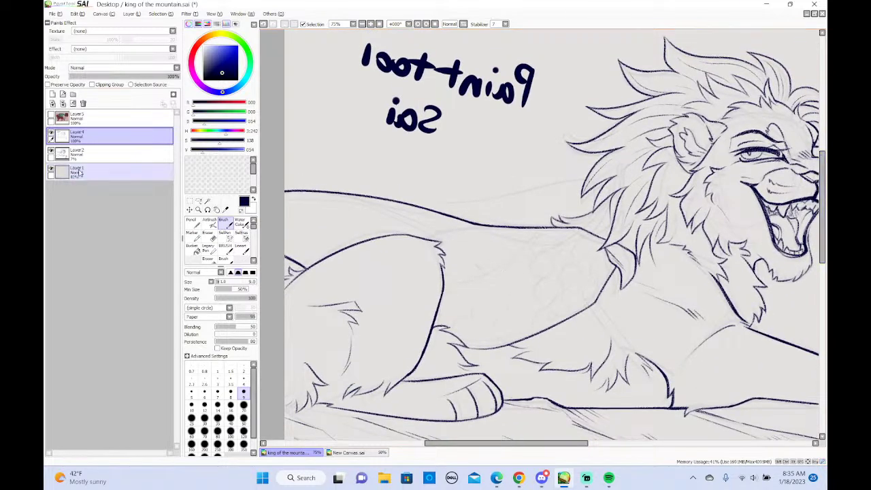
left_click(51, 132)
left_click(51, 132)
left_click(51, 116)
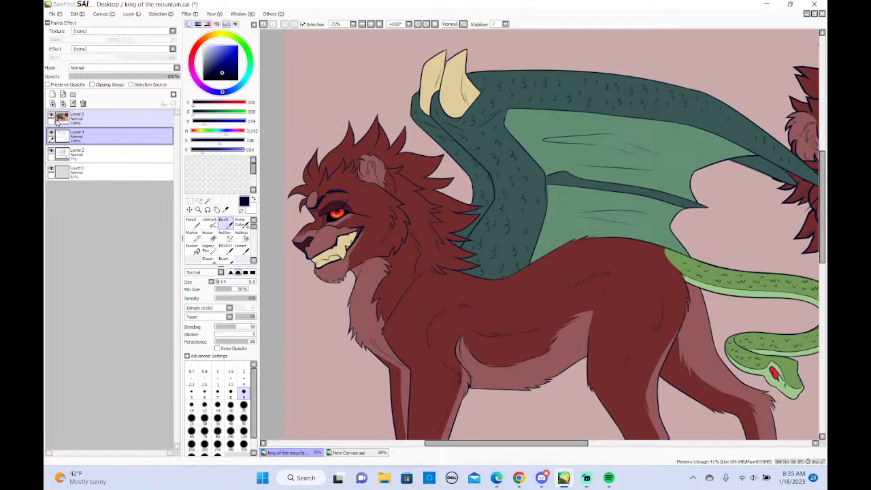
left_click_drag(562, 443, 527, 415)
left_click(53, 120, "ctrl")
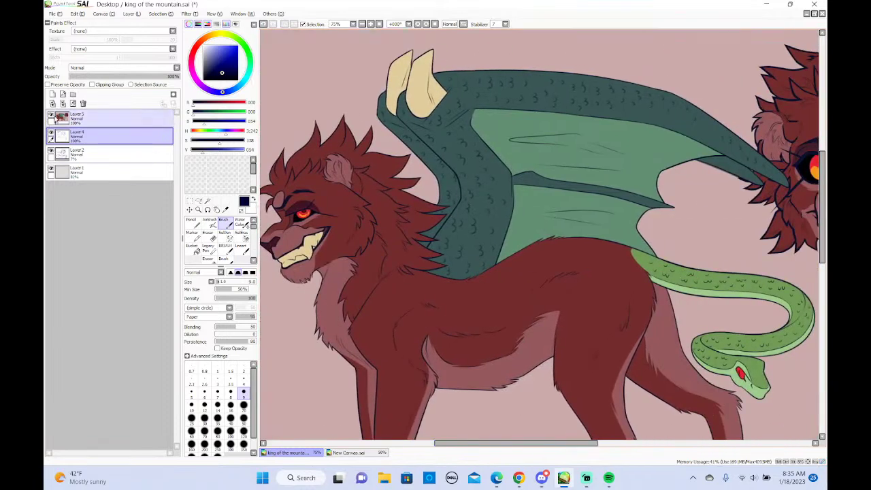
left_click(50, 115)
left_click(76, 135)
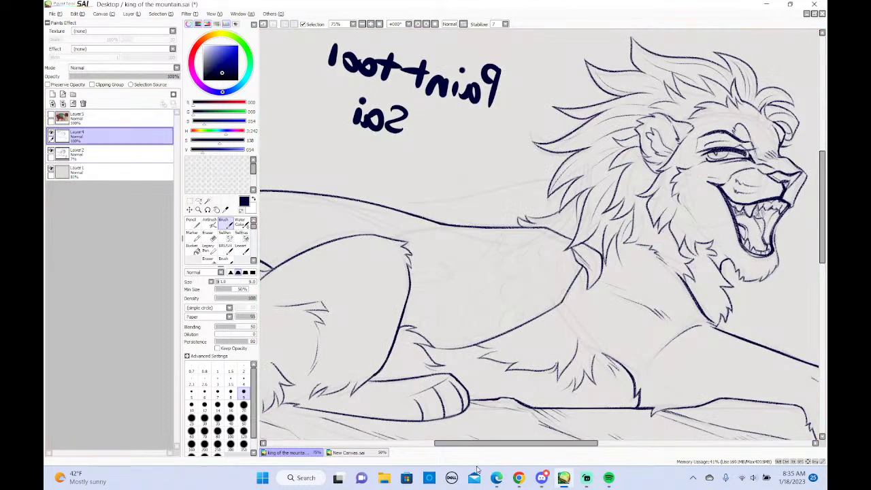
left_click_drag(486, 445, 472, 444)
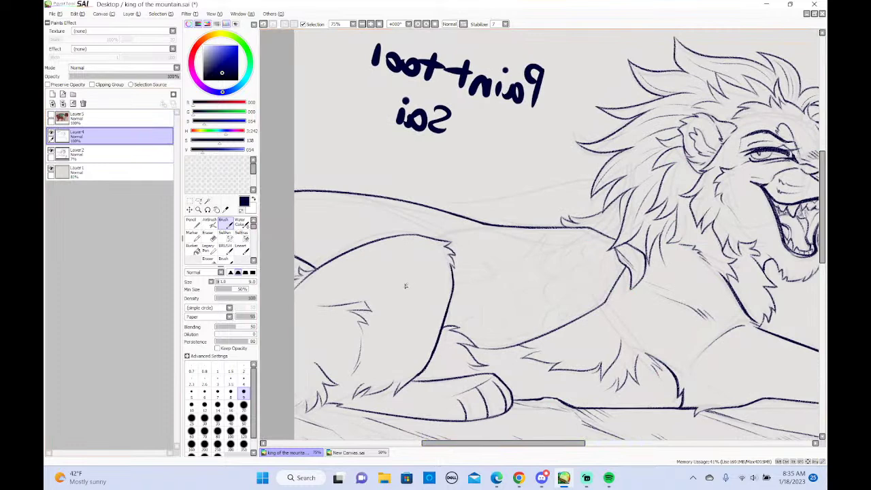
Create a new layer above Layer4 and ink a curved line from the back of the mane down to the back
left_click(52, 94)
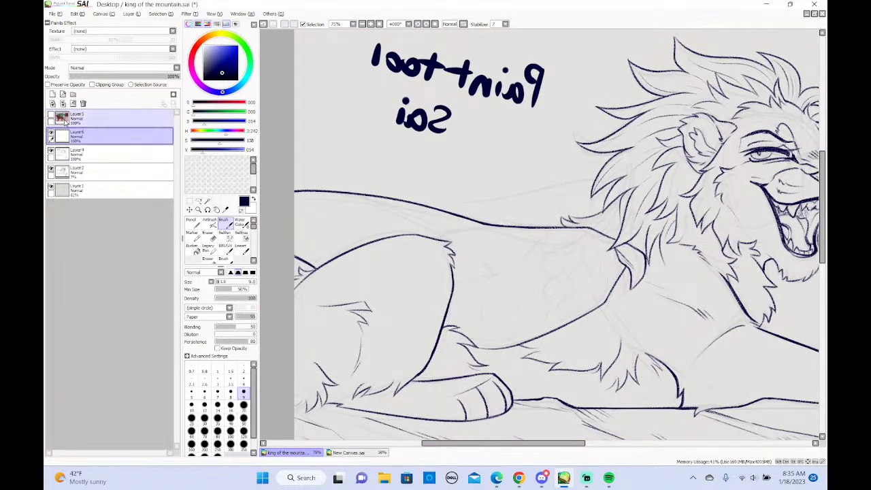
left_click_drag(597, 179, 461, 202)
key("ctrl+z")
left_click_drag(605, 179, 502, 207)
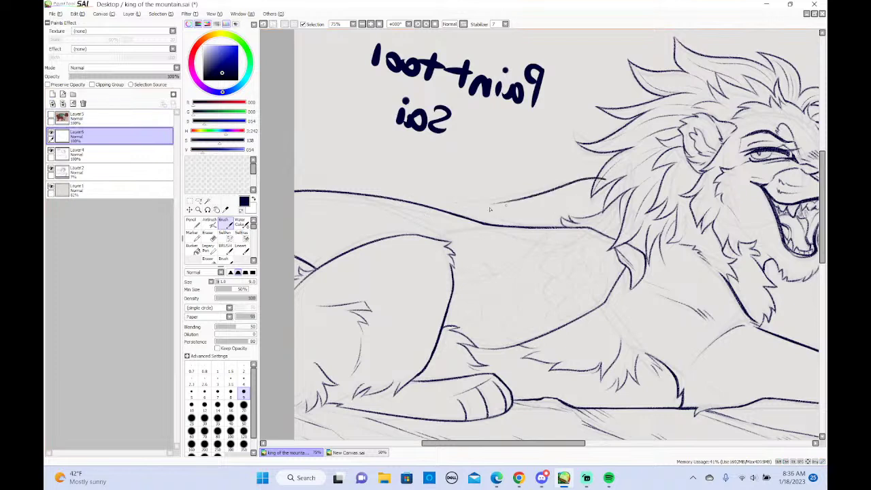
mouse_move(406, 202)
left_mouse_down()
mouse_move(545, 190)
mouse_move(502, 195)
mouse_move(483, 209)
mouse_move(516, 205)
mouse_move(487, 206)
mouse_move(568, 186)
left_mouse_up()
key("ctrl+z")
mouse_move(488, 206)
left_mouse_down()
mouse_move(579, 183)
mouse_move(540, 192)
left_mouse_up()
key("ctrl+z")
left_click_drag(601, 177, 544, 193)
key("ctrl+z")
left_click_drag(602, 177, 553, 190)
key("ctrl+z")
left_click_drag(601, 177, 547, 192)
key("ctrl+z")
left_click_drag(602, 177, 551, 191)
key("ctrl+z")
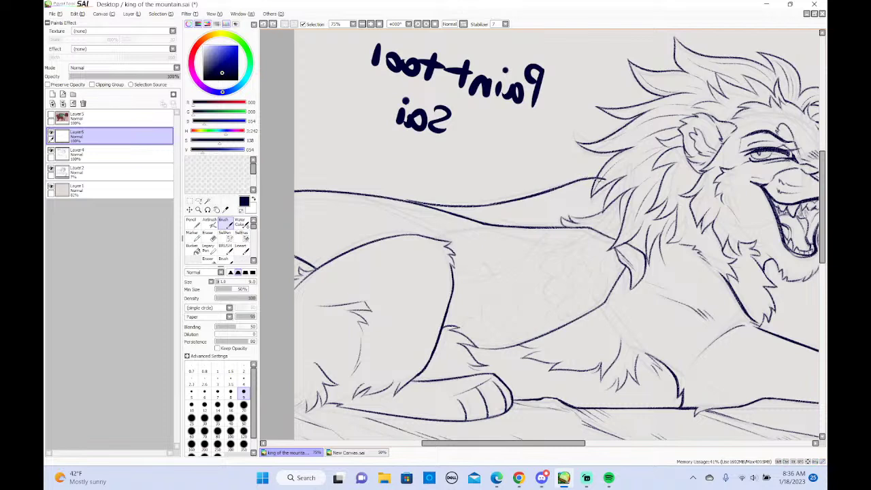
Re-ink the mane end of the new curved line more heavily and retrace its lower stretch along the back
left_click_drag(601, 177, 552, 190)
key("ctrl+z")
left_click_drag(602, 177, 548, 190)
key("ctrl+z")
key("ctrl+z")
mouse_move(600, 178)
left_mouse_down()
mouse_move(555, 185)
mouse_move(547, 195)
left_mouse_up()
key("ctrl+z")
left_click_drag(589, 178, 521, 203)
key("ctrl+z")
mouse_move(605, 181)
left_mouse_down()
mouse_move(604, 207)
mouse_move(610, 201)
left_mouse_up()
left_click_drag(533, 199, 431, 202)
left_click_drag(478, 204, 429, 205)
Undo the lower stretch of the curved line and ink a thinner end where it meets the back
key("e")
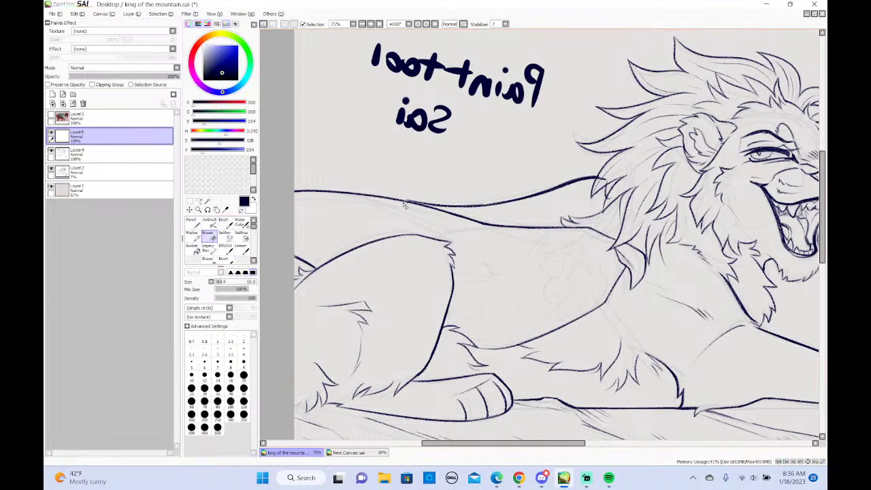
mouse_move(437, 201)
left_mouse_down()
mouse_move(486, 198)
mouse_move(316, 217)
mouse_move(489, 200)
mouse_move(428, 215)
mouse_move(490, 203)
mouse_move(441, 209)
mouse_move(415, 228)
mouse_move(490, 203)
mouse_move(432, 206)
left_mouse_up()
key("ctrl+z")
key("ctrl+z")
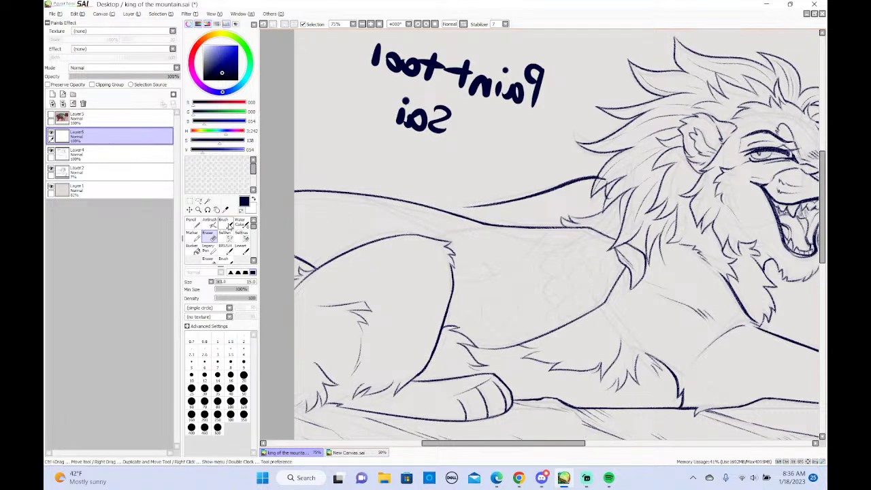
left_click(224, 222)
left_click_drag(487, 204, 433, 206)
key("ctrl+z")
mouse_move(487, 204)
left_mouse_down()
mouse_move(398, 207)
mouse_move(419, 207)
left_mouse_up()
Lasso the curved line behind the mane, shift it slightly downward, and clear the selection
left_click(199, 201)
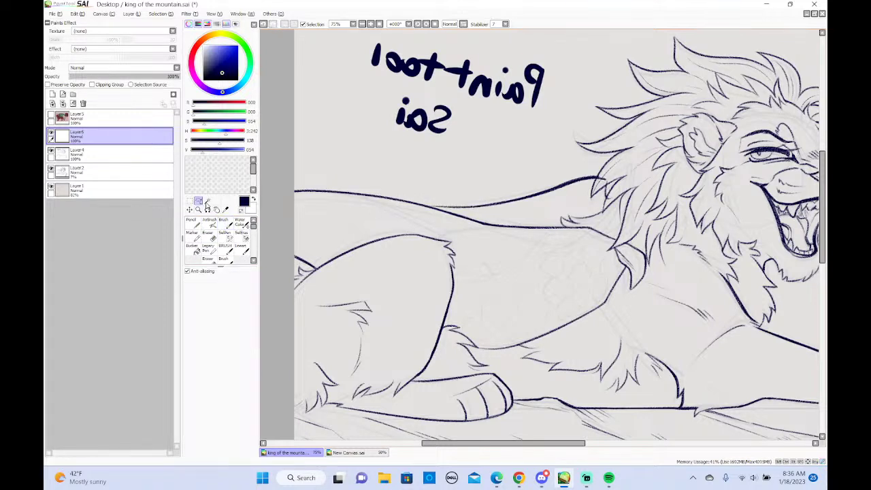
mouse_move(624, 198)
left_mouse_down()
mouse_move(458, 178)
mouse_move(517, 206)
mouse_move(611, 215)
left_mouse_up()
key("ctrl+d")
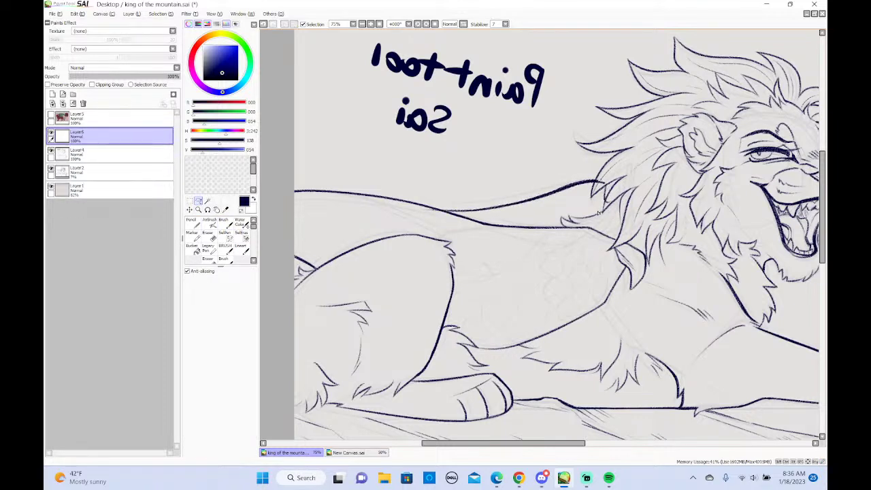
Clean up the shifted curved line and retouch its tapered end at the junction with the back
left_click(207, 234)
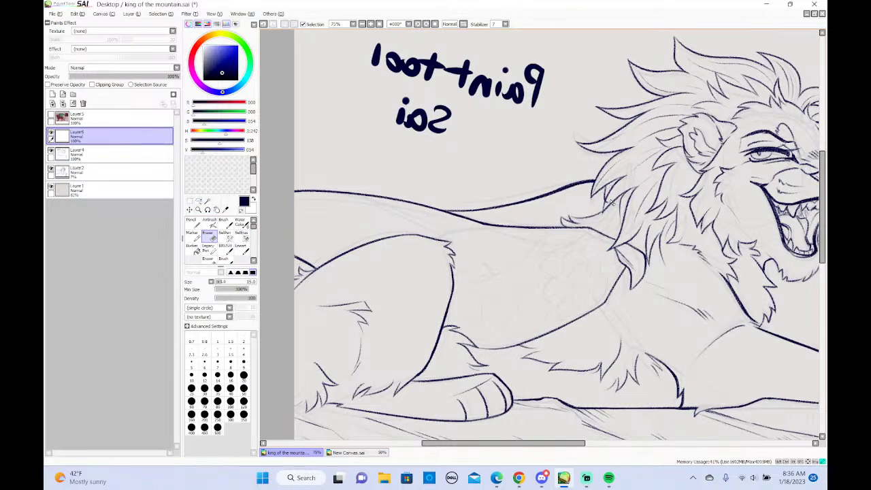
left_click(223, 220)
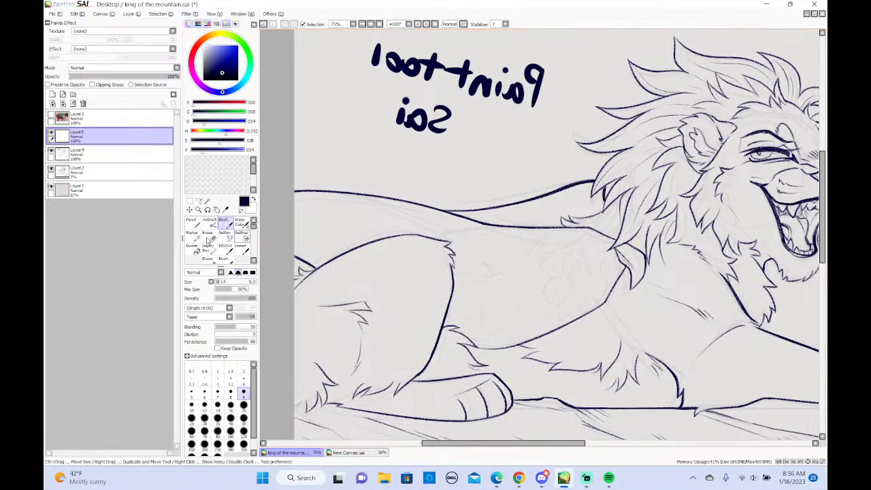
key("e")
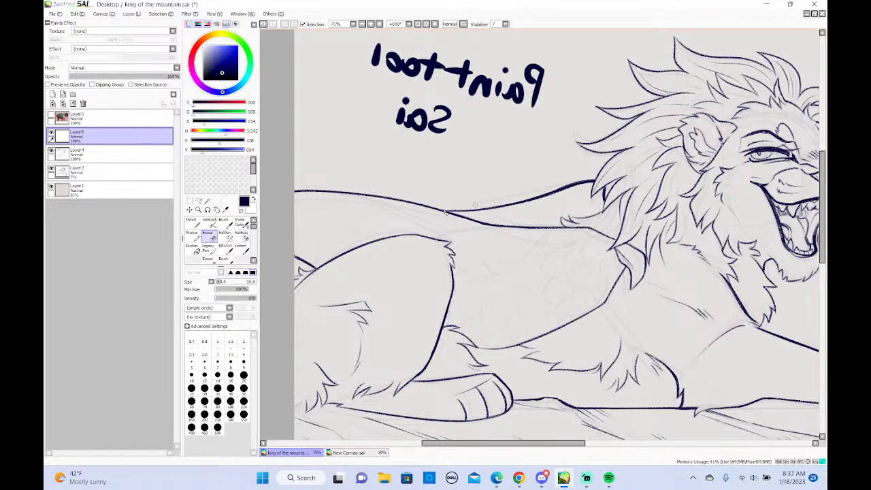
key("ctrl+z")
left_click_drag(478, 210, 423, 213)
key("ctrl+z")
key("ctrl+z")
left_click_drag(480, 209, 416, 215)
left_click(223, 223)
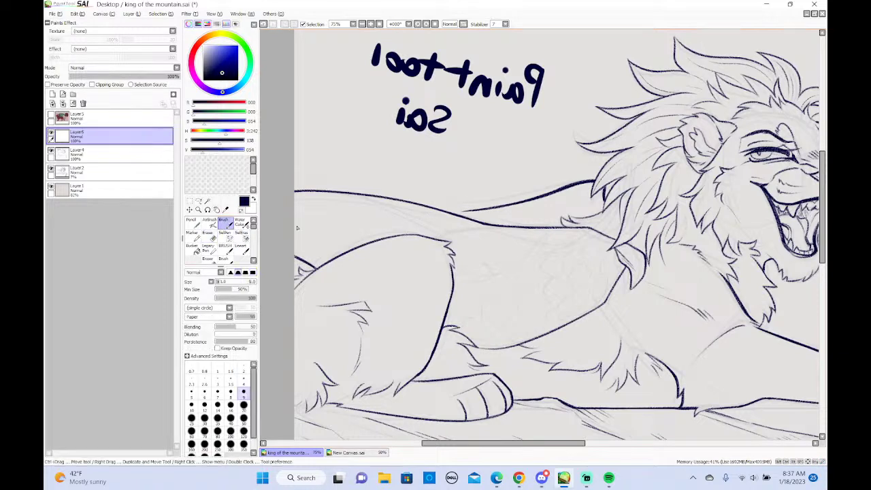
left_click_drag(446, 213, 485, 209)
key("ctrl+z")
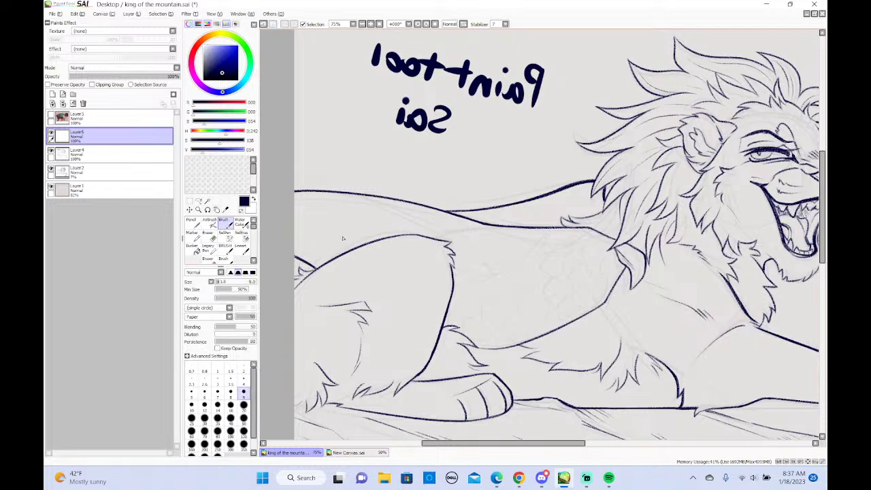
Flip the canvas horizontally, thicken the curved line through its junction with the back, and erase the overlap
left_click(102, 14)
left_click(135, 84)
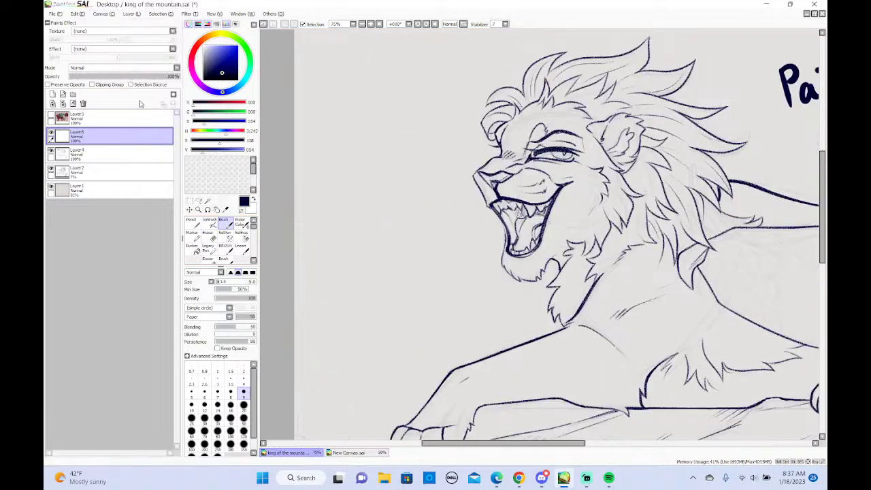
left_click_drag(475, 443, 565, 446)
left_click_drag(571, 212, 616, 203)
key("ctrl+z")
left_click_drag(522, 207, 623, 203)
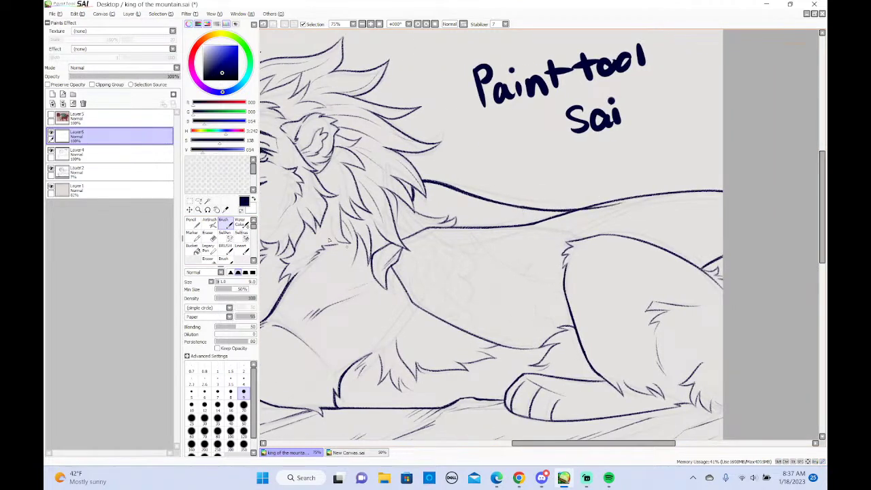
key("e")
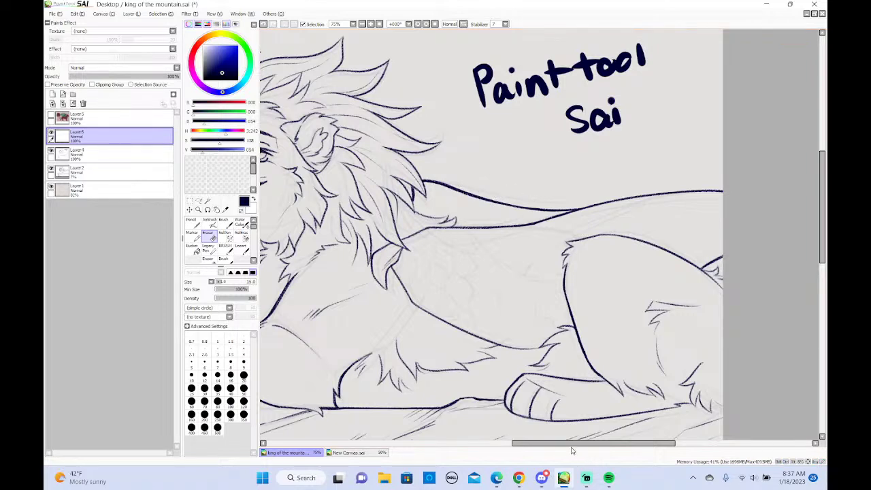
Ink thin contour lines on the torso, one below the back line and one running toward the haunch
left_click_drag(572, 450, 555, 450)
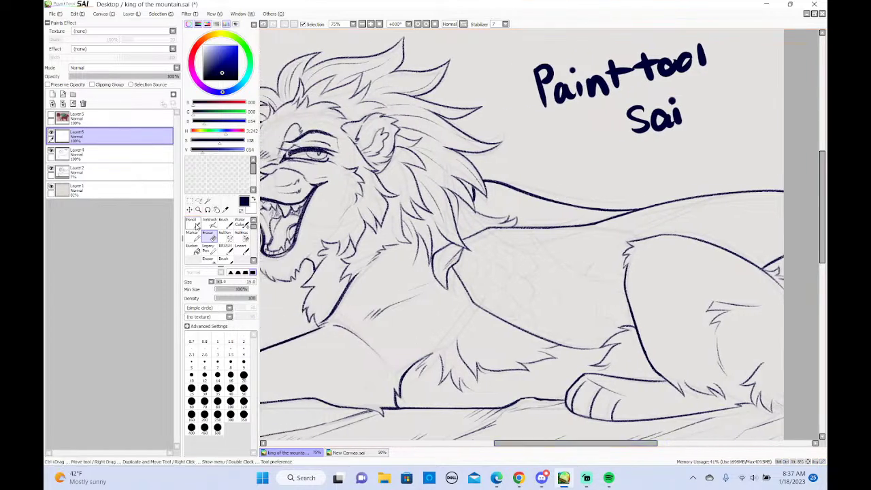
left_click(225, 221)
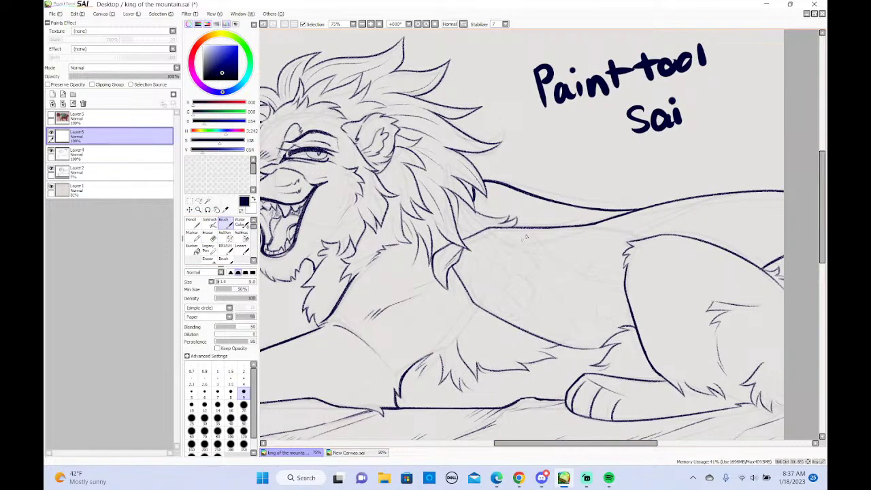
left_click_drag(539, 233, 517, 240)
key("ctrl+z")
mouse_move(593, 231)
left_mouse_down()
mouse_move(520, 240)
mouse_move(525, 253)
mouse_move(630, 292)
left_mouse_up()
key("ctrl+z")
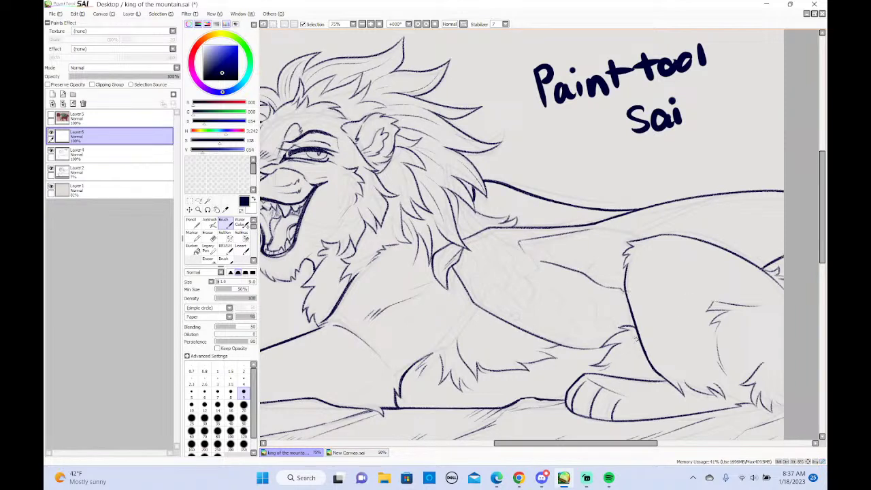
Ink a short line above the haunch toward the canvas edge, redrawing it until the curve fits
left_click_drag(569, 444, 613, 442)
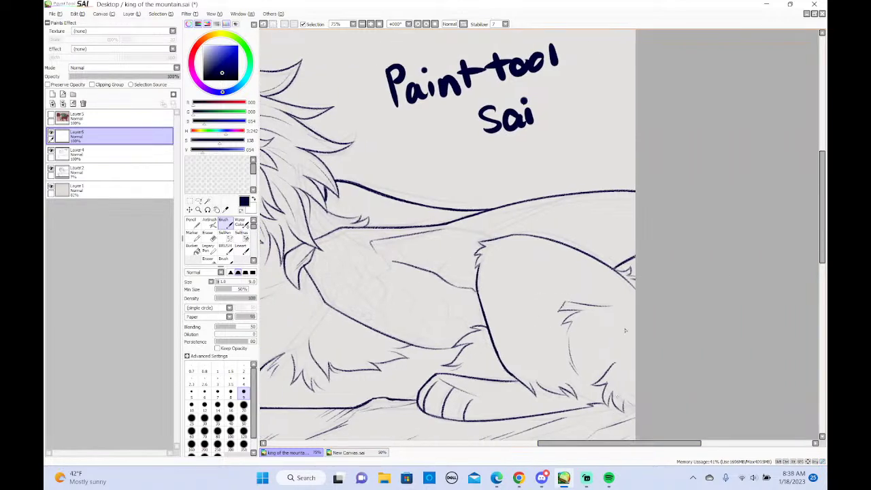
left_click_drag(593, 255, 660, 252)
key("ctrl+z")
left_click_drag(593, 255, 674, 251)
key("ctrl+z")
mouse_move(594, 256)
left_mouse_down()
mouse_move(675, 245)
mouse_move(599, 257)
left_mouse_up()
key("ctrl+z")
key("ctrl+z")
left_click_drag(594, 257, 612, 254)
Flip the canvas horizontally and review the lion's back and haunch lines in the mirrored view
left_click(102, 15)
left_click(106, 55)
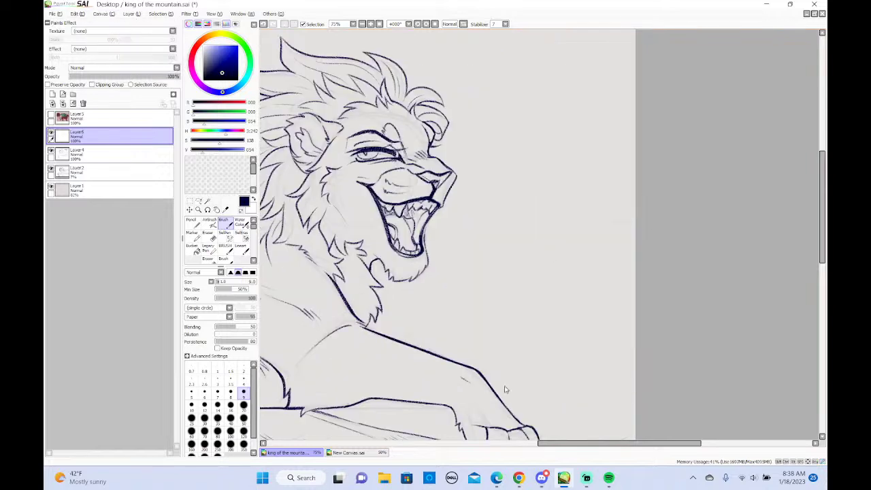
left_click_drag(563, 446, 441, 441)
key("h")
key("h")
key("h")
key("h")
key("h")
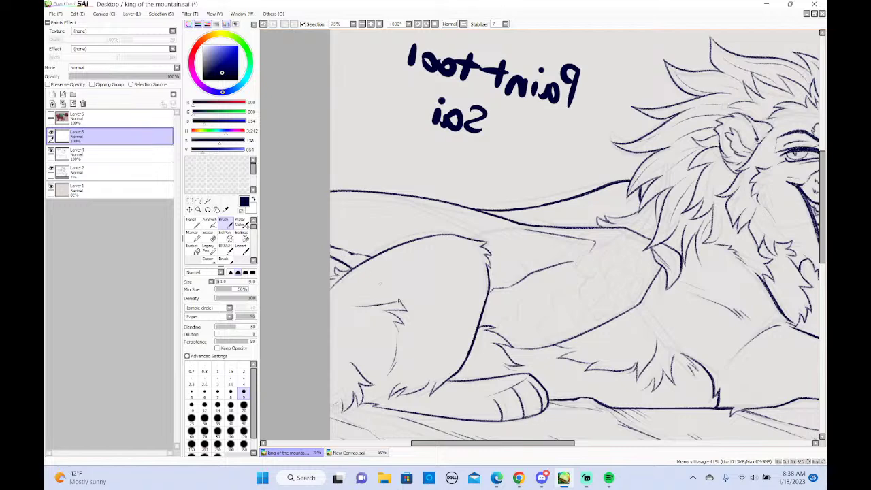
key("h")
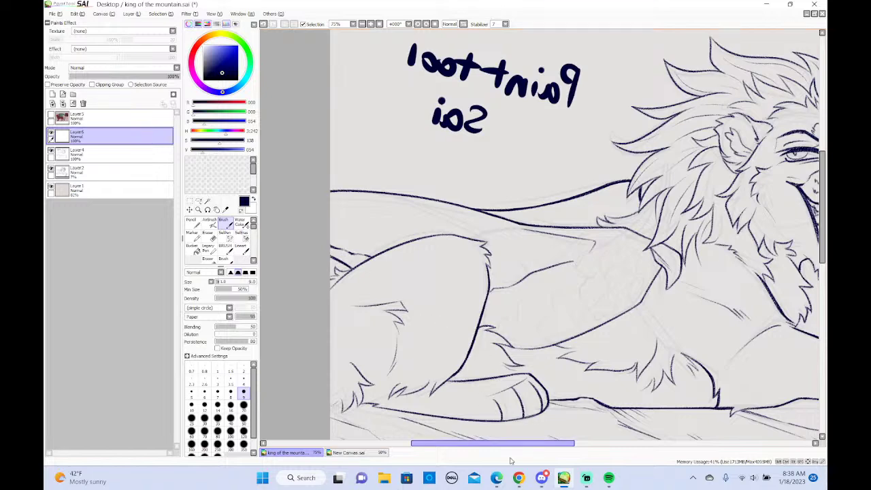
Switch to Spotify to check the music playback
left_click(607, 479)
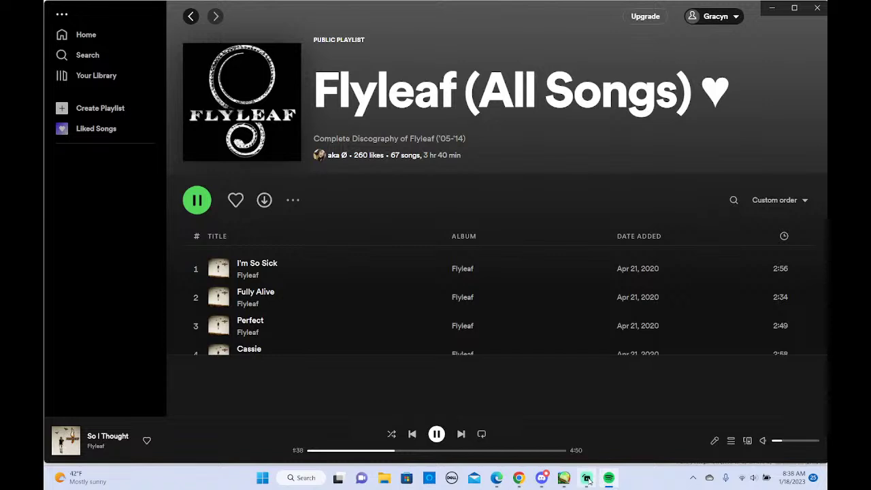
Check the stream chat in Streamlabs Desktop and switch to the lion drawing in Paint Tool SAI
left_click(586, 478)
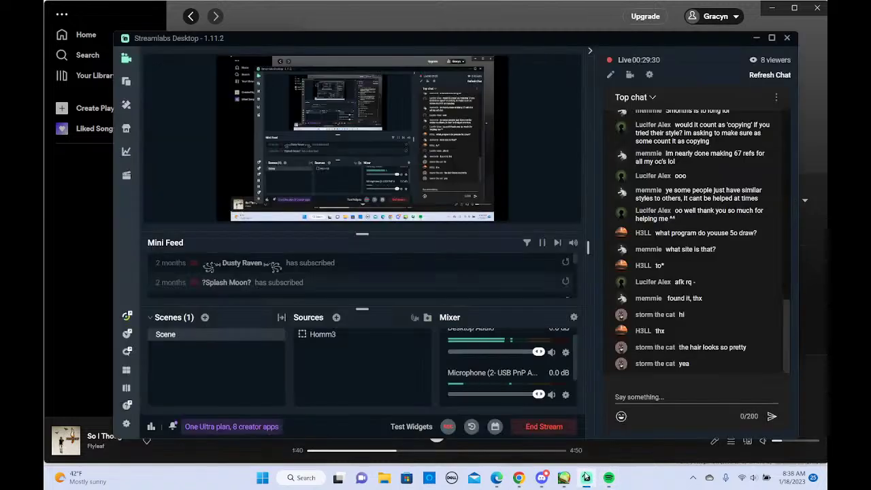
mouse_move(607, 479)
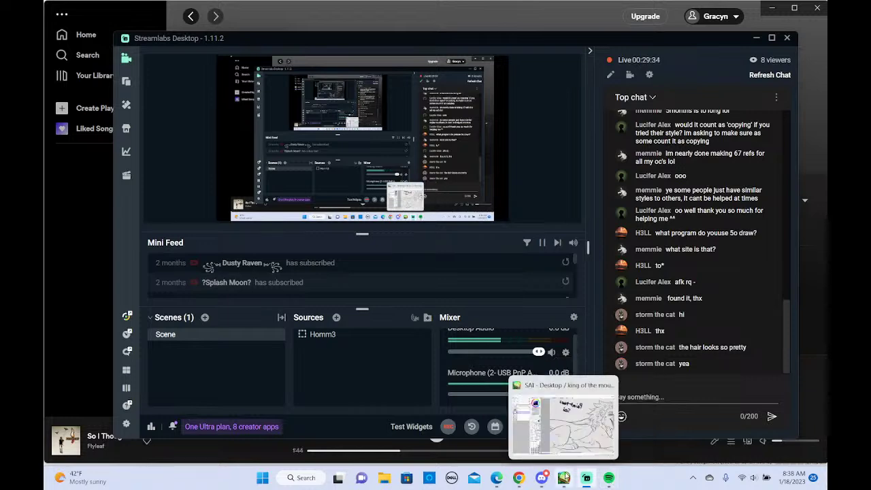
left_click(563, 478)
Draw rows of overlapping scales with the Brush on the patch of the lion's side just behind the mane
left_click_drag(555, 448, 563, 447)
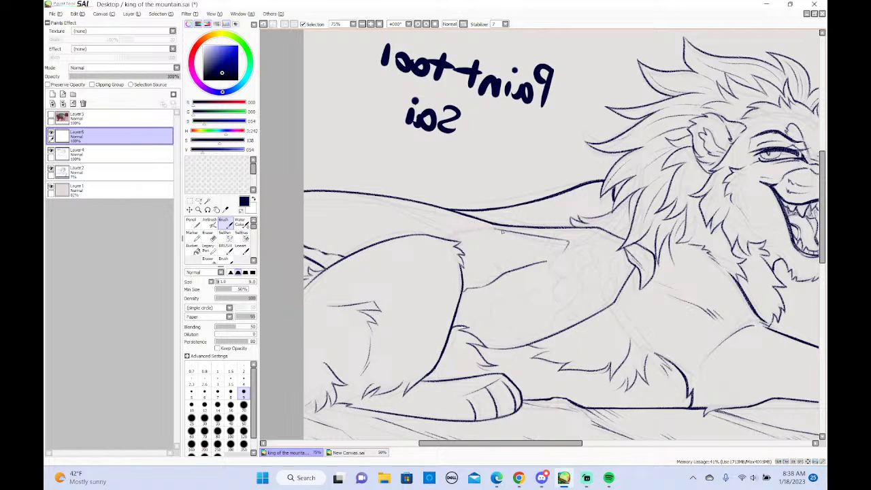
key("h")
key("h")
mouse_move(563, 253)
left_mouse_down()
mouse_move(552, 271)
mouse_move(563, 282)
mouse_move(562, 304)
left_mouse_up()
key("h")
key("h")
mouse_move(567, 306)
left_mouse_down()
mouse_move(566, 330)
mouse_move(585, 315)
mouse_move(575, 311)
mouse_move(584, 320)
mouse_move(598, 296)
mouse_move(583, 307)
mouse_move(592, 290)
mouse_move(579, 322)
mouse_move(571, 314)
mouse_move(591, 305)
mouse_move(594, 287)
mouse_move(585, 305)
left_mouse_up()
key("h")
key("h")
left_click_drag(594, 264, 575, 286)
key("ctrl+z")
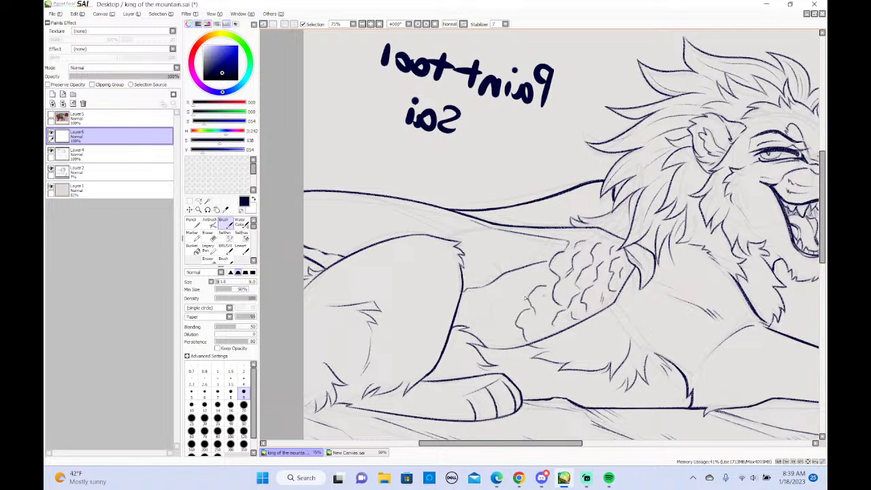
Fill the rest of the patch on the lion's side with scales, continuing toward the hind leg
left_click_drag(537, 277, 516, 295)
left_click_drag(545, 314, 545, 336)
left_click_drag(510, 300, 492, 320)
left_click_drag(509, 283, 502, 303)
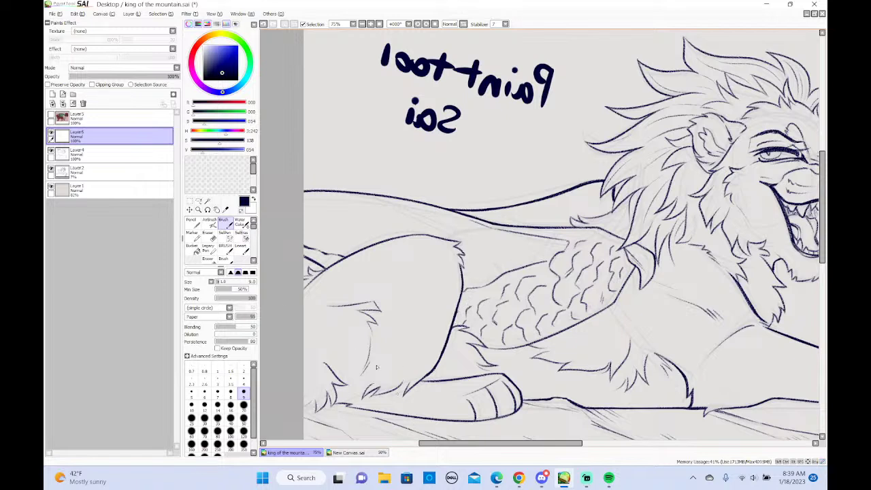
Lasso the upper edge line of the scaled patch near the hind leg and reshape it with Free Deform
key("a")
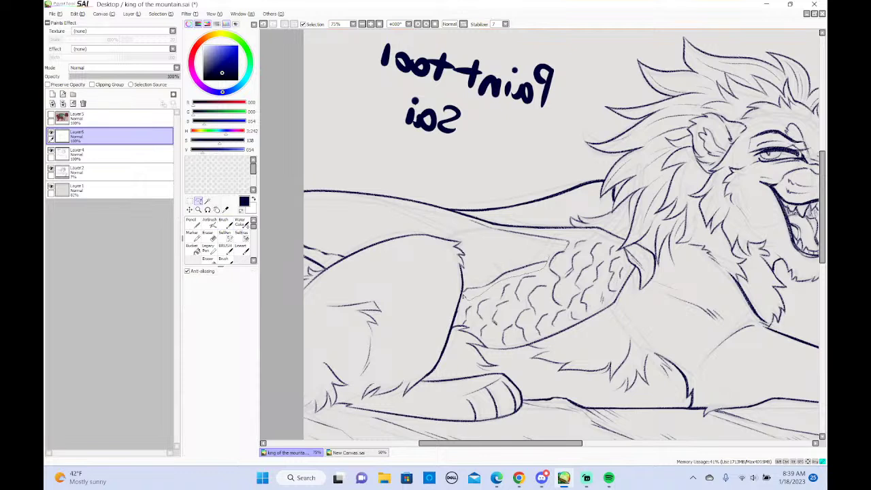
left_click_drag(476, 275, 473, 278)
left_click(132, 13)
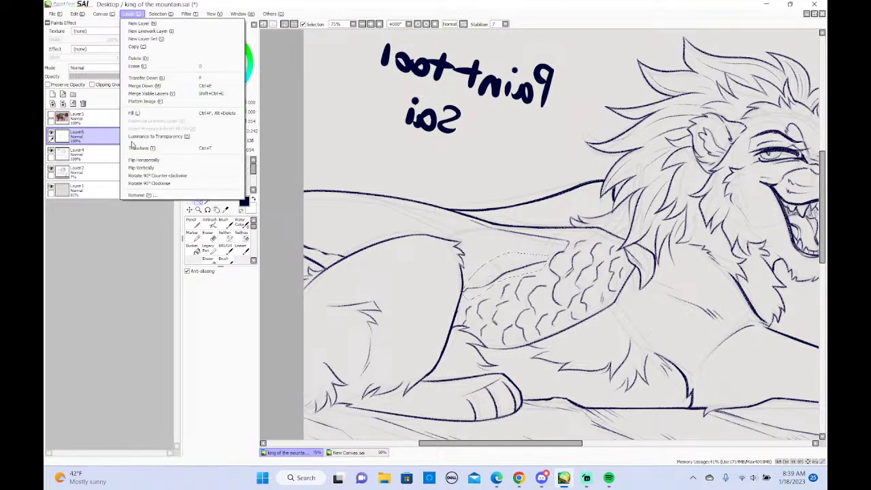
left_click(134, 149)
left_click_drag(548, 280, 547, 284)
left_click_drag(464, 260, 454, 261)
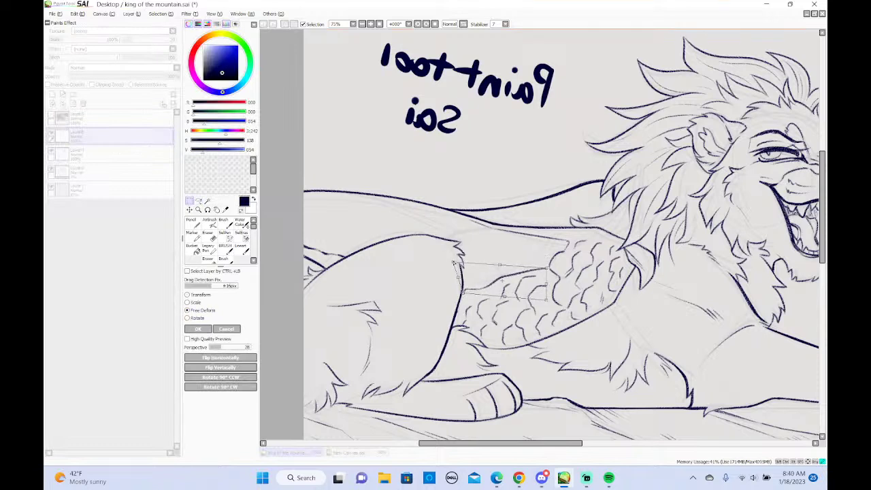
left_click_drag(516, 289, 513, 292)
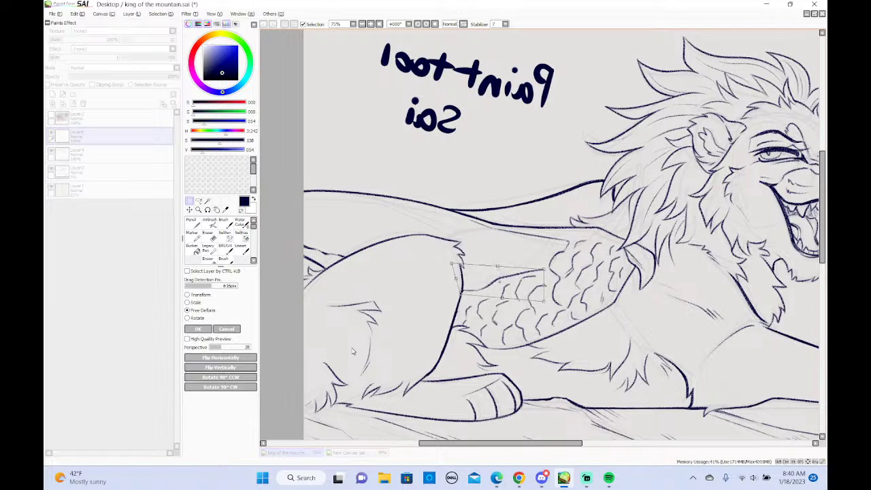
left_click(198, 330)
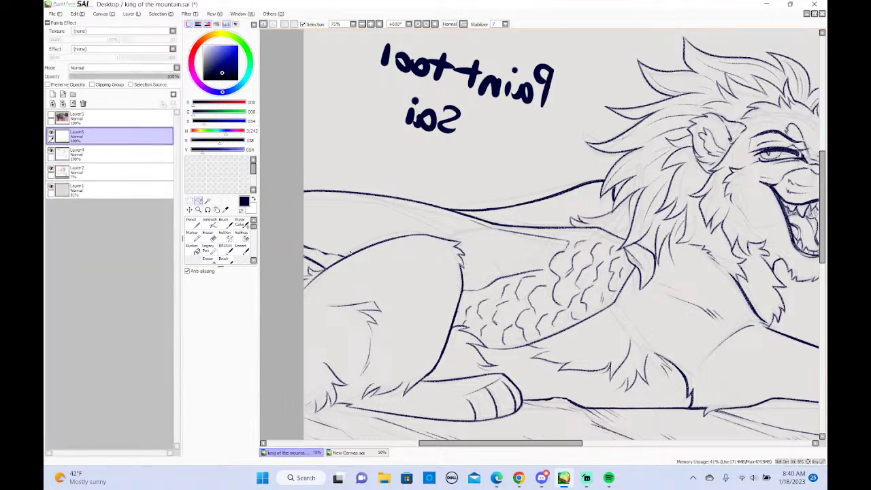
Rework the short lines behind the lion's hip, using the Brush at size 7
left_click_drag(324, 261, 298, 238)
left_click_drag(345, 252, 347, 254)
key("ctrl+d")
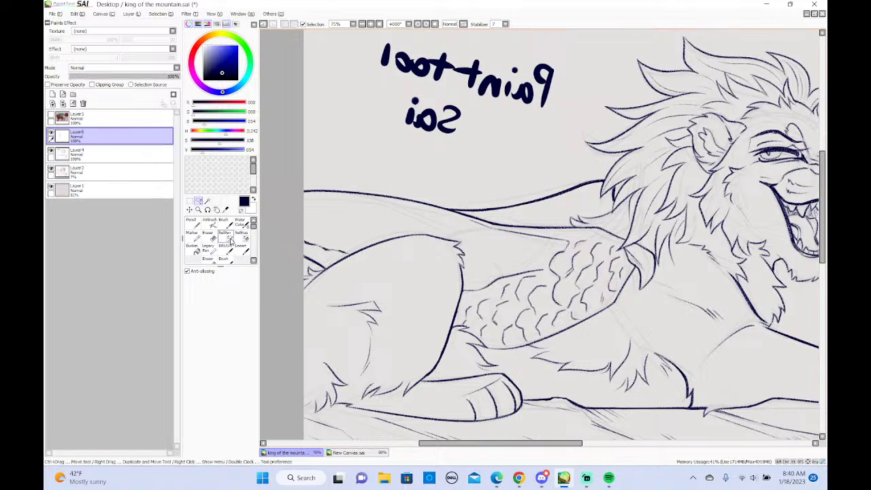
key("b")
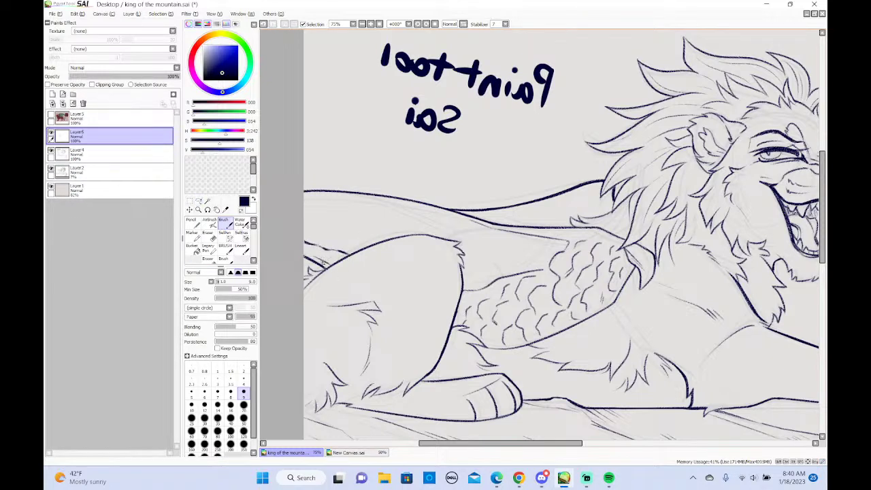
key("bracketleft")
key("bracketleft")
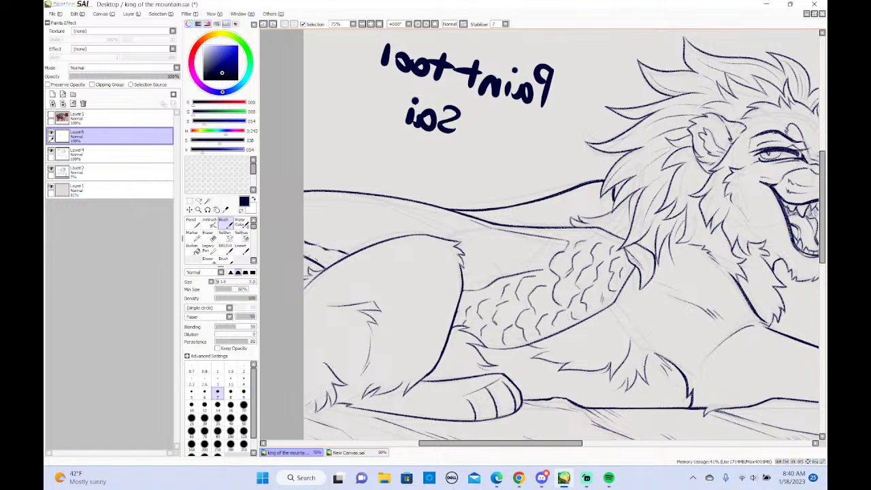
key("ctrl+z")
left_click_drag(310, 256, 339, 272)
Draw a second thin line along the lower edge of the scaled patch and check it with the canvas view flipped
key("h")
key("h")
left_click_drag(530, 341, 577, 324)
key("h")
key("h")
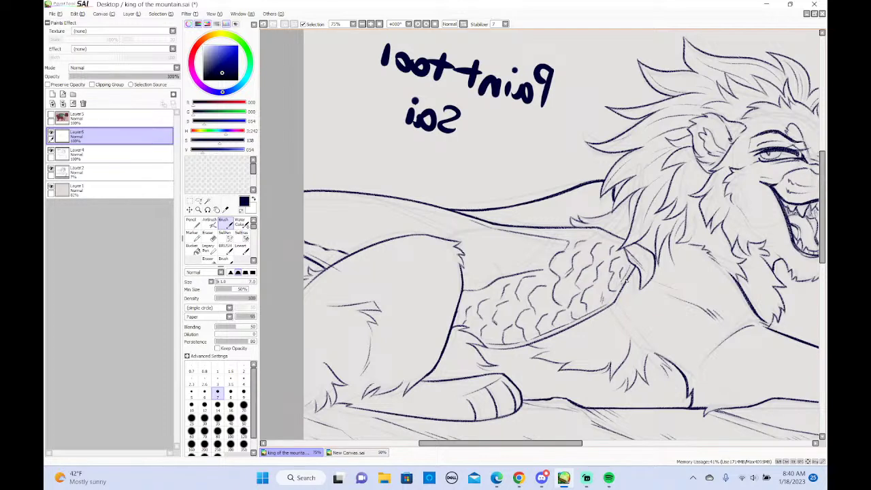
key("h")
key("h")
key("h")
key("h")
Merge the scale line layer down into Layer4 and switch to the Eraser
left_click(134, 15)
left_click(130, 86)
key("h")
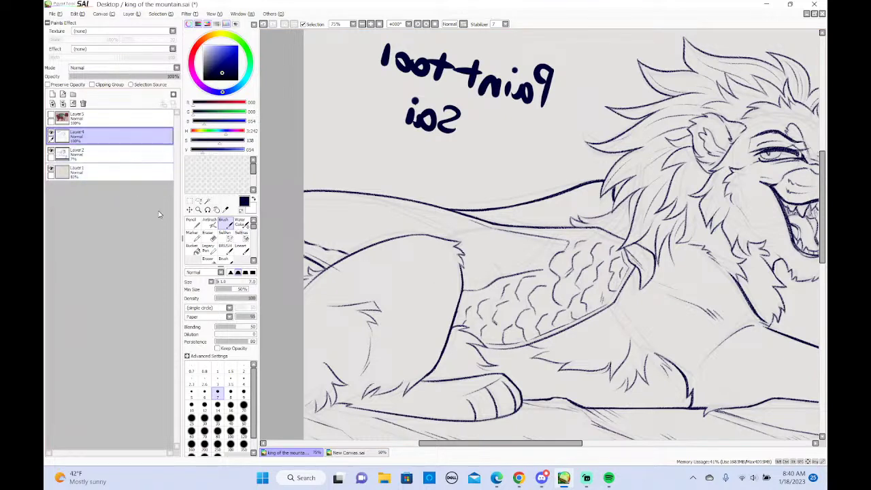
left_click(208, 235)
key("h")
key("h")
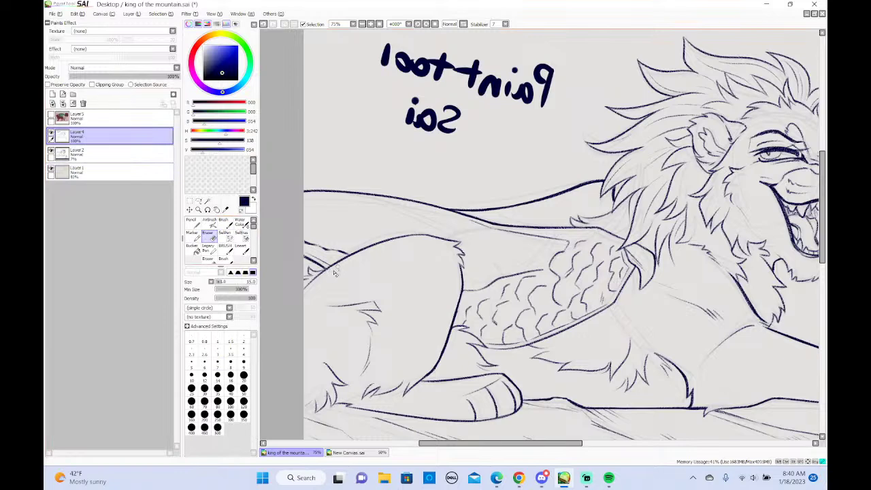
key("h")
key("h")
Read the new stream chat messages in Streamlabs Desktop and return to the lion drawing
left_click(587, 478)
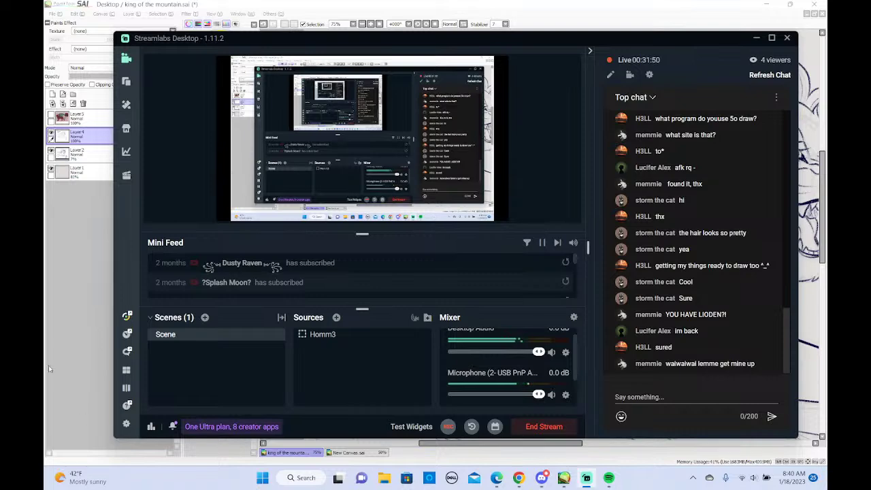
left_click(48, 311)
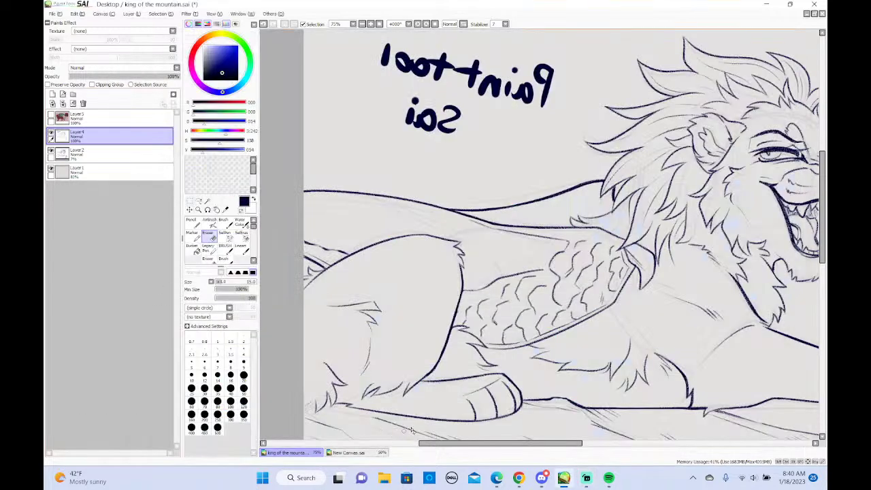
Flip the whole canvas horizontally and save the king of the mountain drawing
left_click_drag(457, 444, 478, 447)
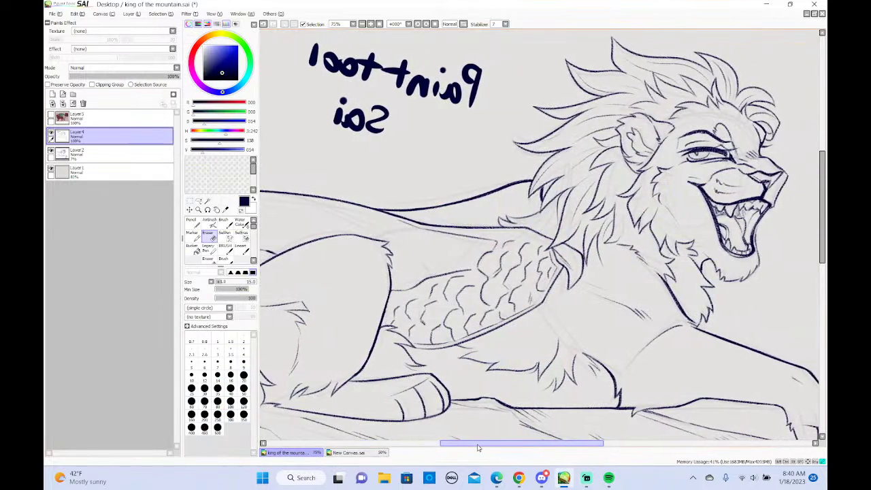
left_click(104, 15)
left_click(116, 56)
left_click(54, 13)
left_click(82, 63)
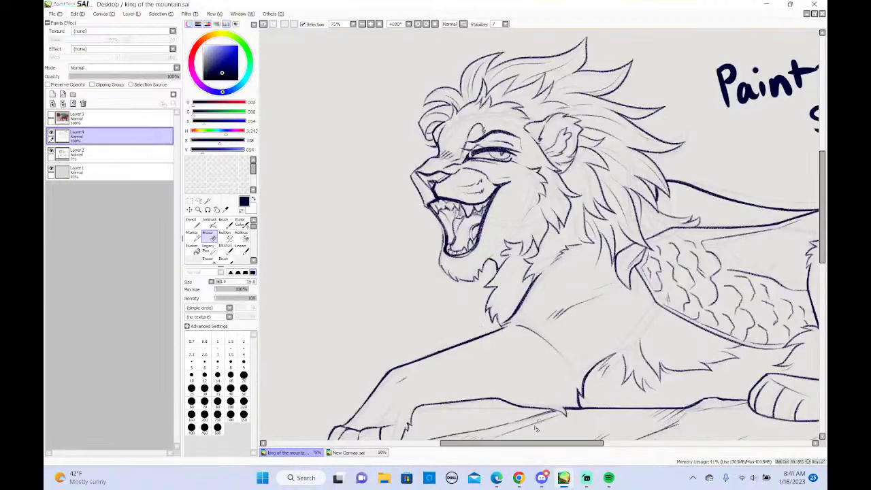
Switch to the Lioden page in Chrome, open the Giving Tree from the Crossroads, and look for items to claim
left_click(518, 478)
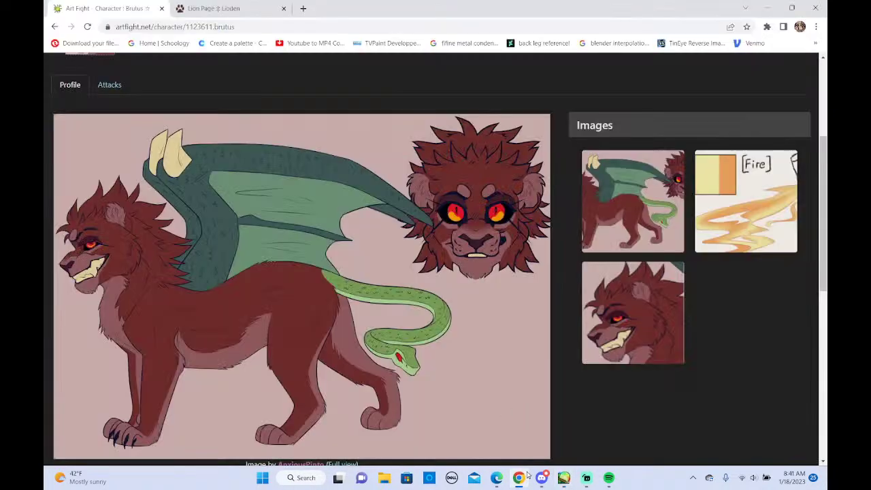
left_click(228, 10)
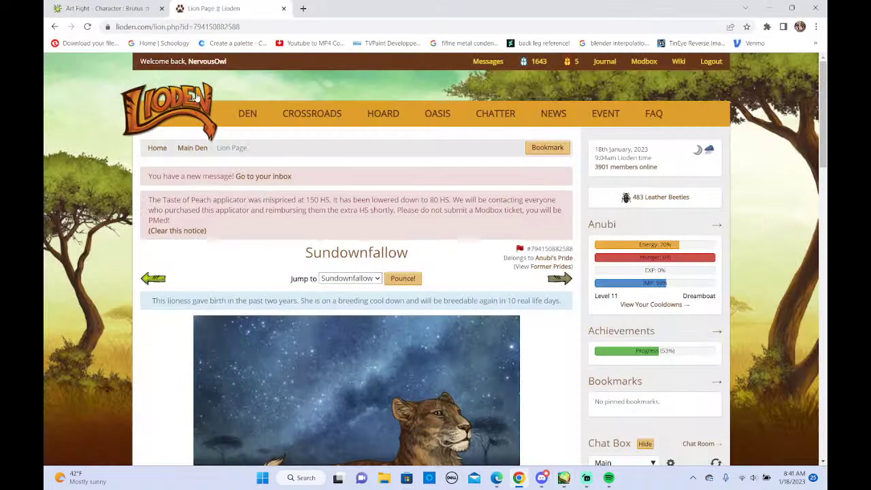
left_click(336, 117)
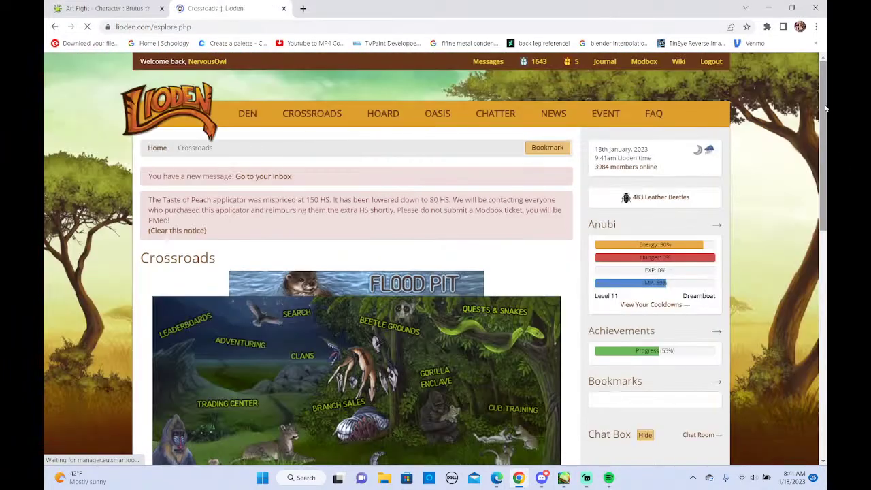
scroll(542, 278, "down", 3)
left_click(543, 277)
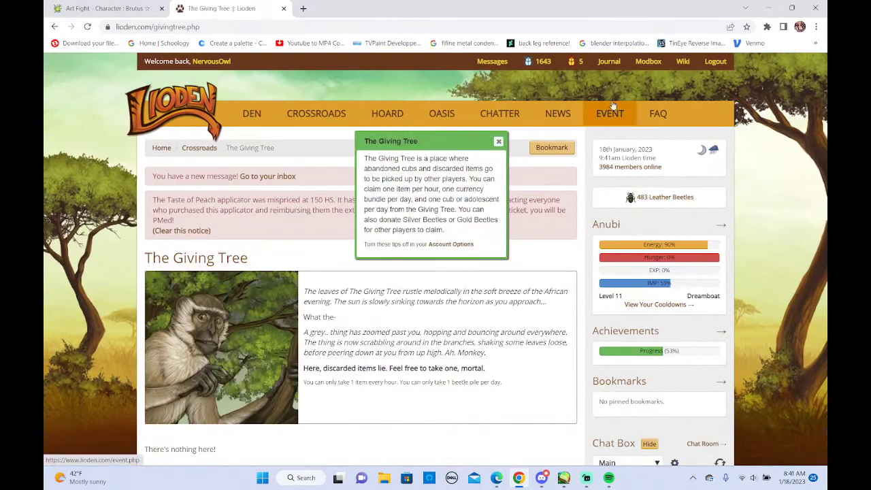
scroll(612, 106, "down", 3)
scroll(612, 105, "up", 1)
scroll(612, 104, "up", 1)
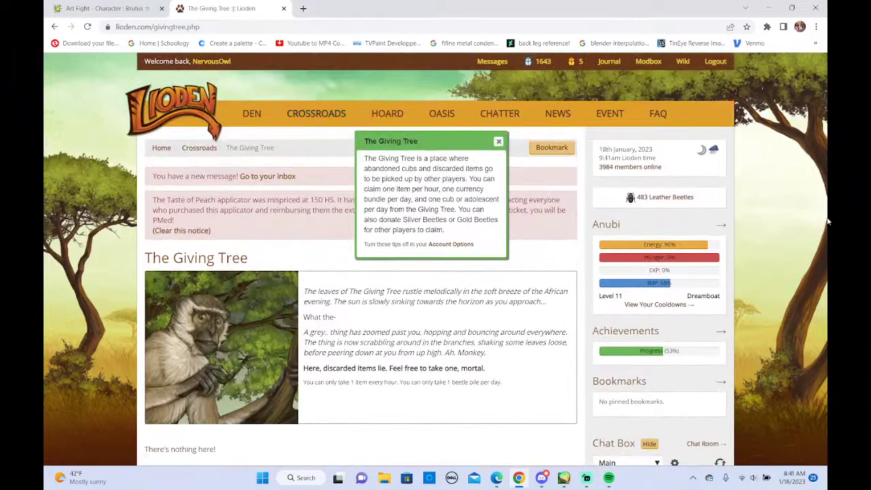
Return to the Crossroads, open Exploring, and choose the Dry Savannah area
left_click(316, 114)
scroll(210, 268, "down", 5)
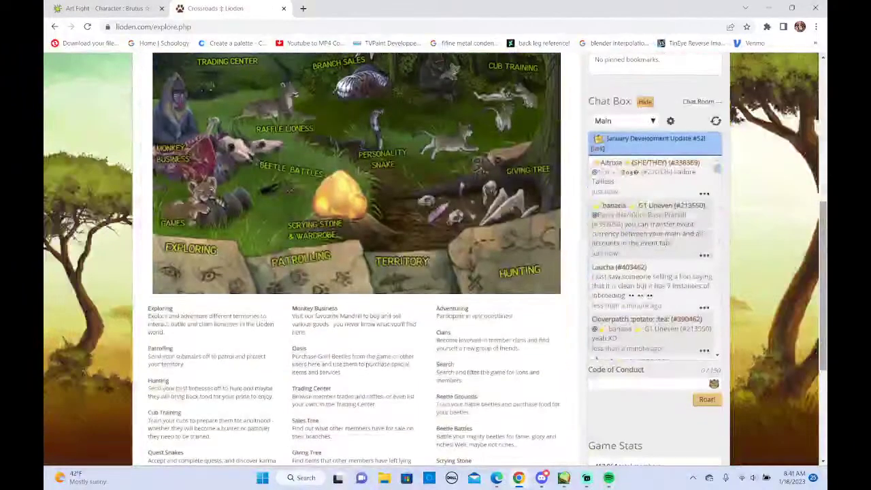
left_click(177, 272)
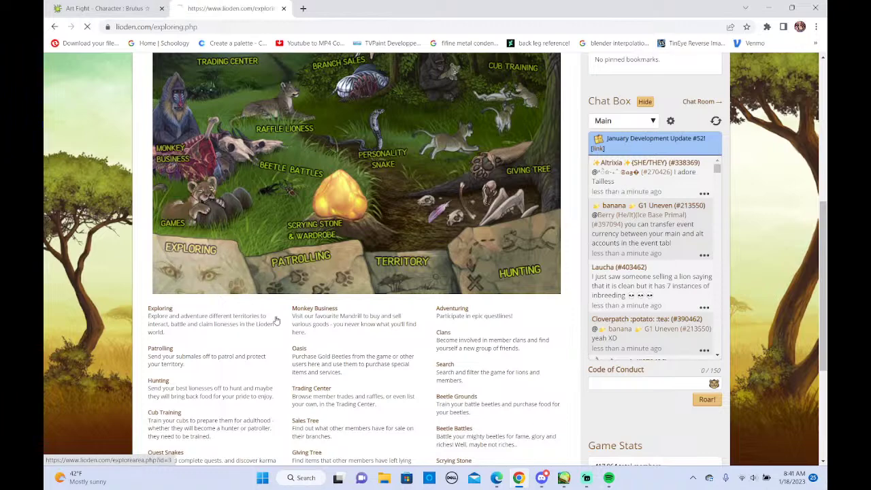
left_click_drag(824, 217, 827, 273)
left_click(378, 222)
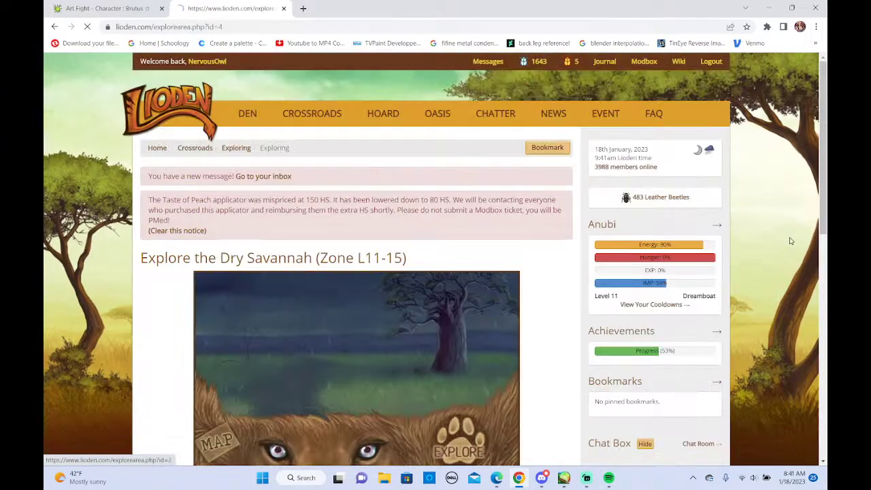
Explore the Dry Savannah through several encounters, passing the Large Hyena Clan without attacking
left_click_drag(824, 149, 828, 208)
scroll(828, 209, "down", 1)
left_click(346, 310)
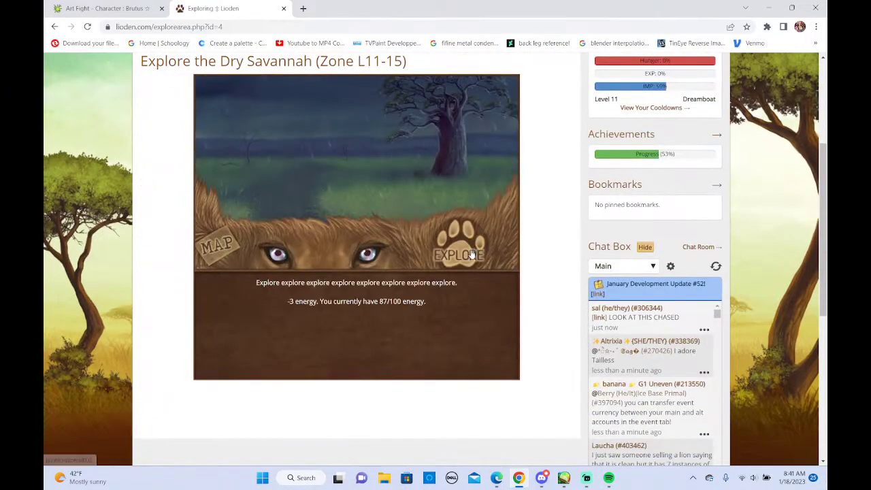
scroll(771, 244, "up", 1)
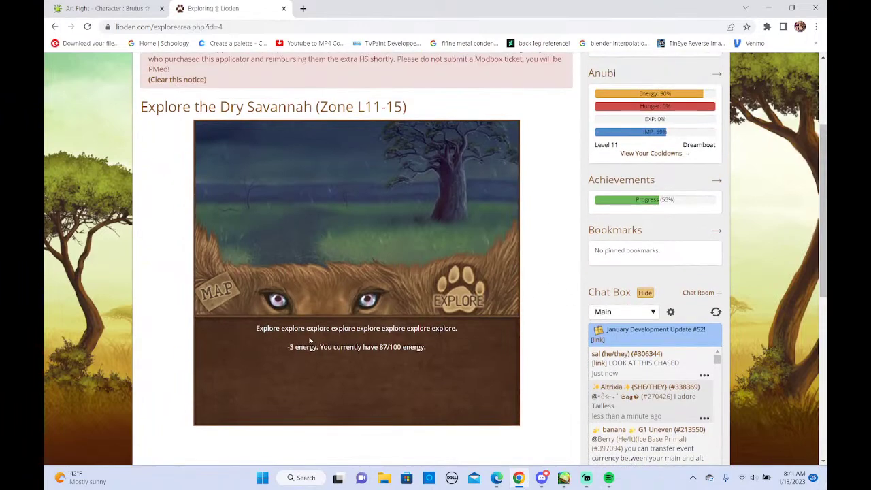
left_click(457, 301)
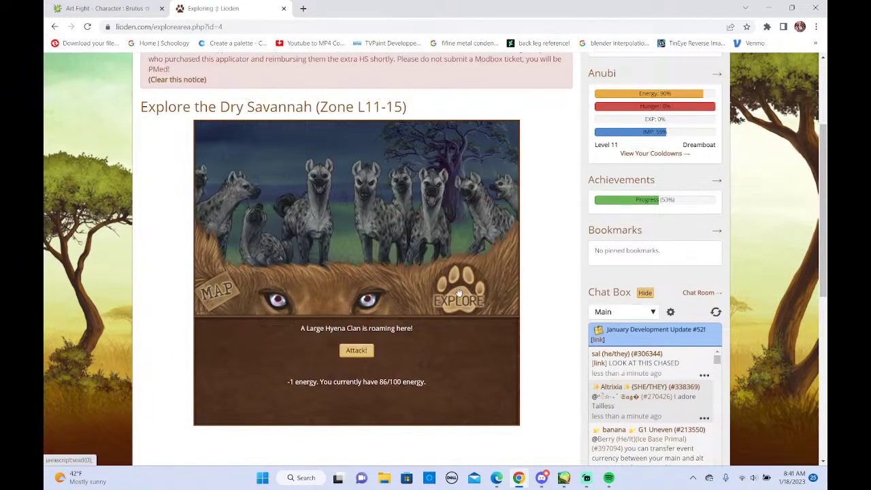
left_click(472, 310)
Choose to claim the lone lioness and return to the Dry Savannah exploring page
left_click(382, 351)
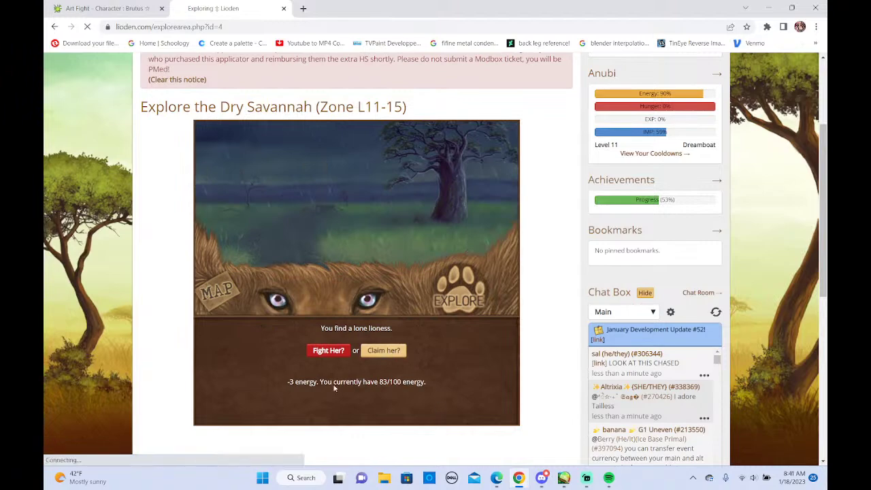
scroll(294, 411, "down", 3)
left_click(474, 313)
left_click(500, 270)
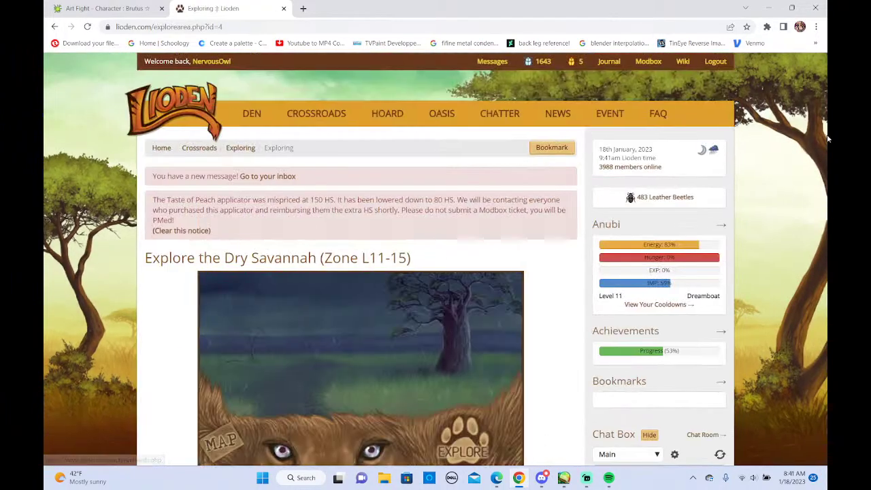
Explore the Dry Savannah three more times
scroll(723, 66, "down", 1)
scroll(722, 66, "down", 5)
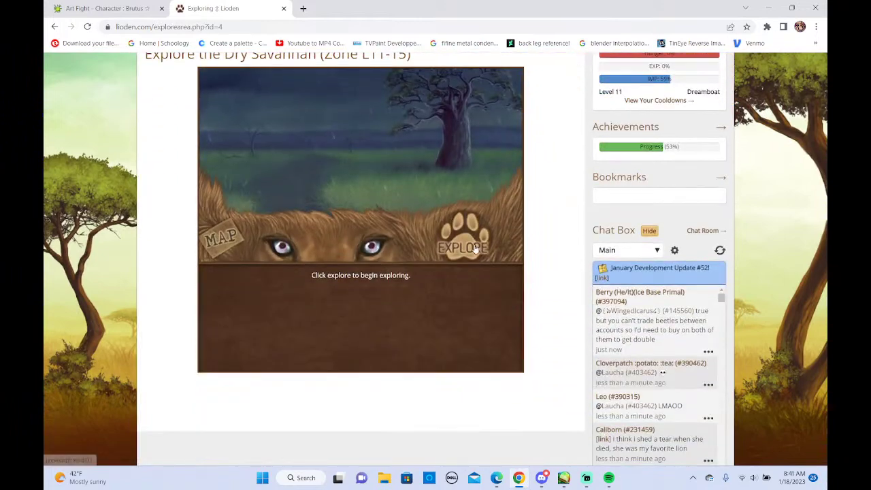
left_click(461, 237)
left_click(474, 239)
left_click(474, 240)
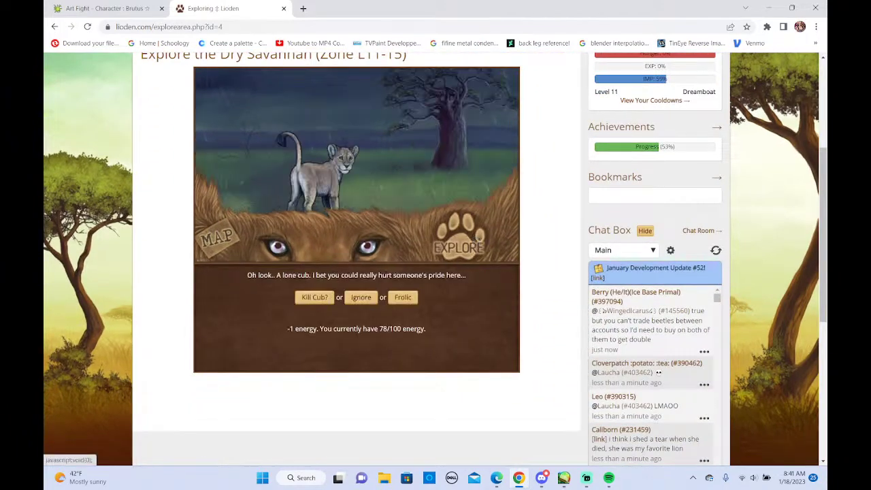
Frolic with the lone cub, open the lioness claiming page, and return to exploring the Dry Savannah
left_click(395, 305)
scroll(330, 327, "down", 5)
left_click(357, 312)
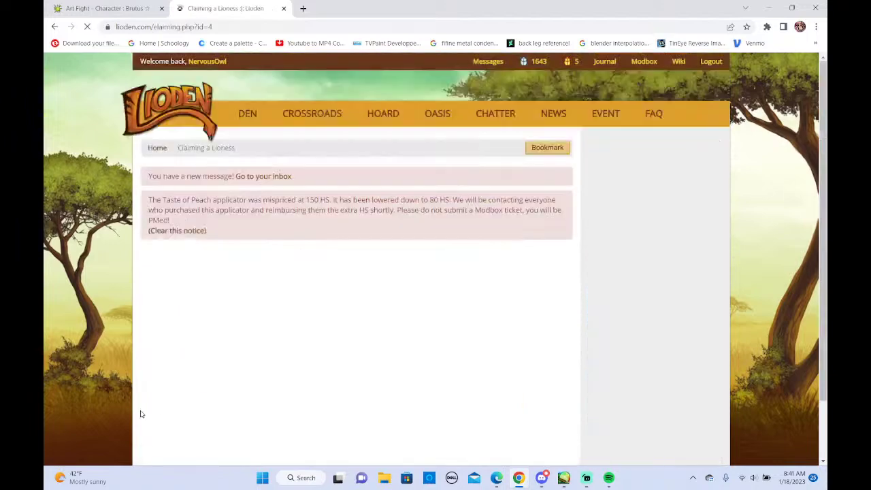
scroll(827, 230, "down", 3)
left_click(476, 312)
left_click(500, 270)
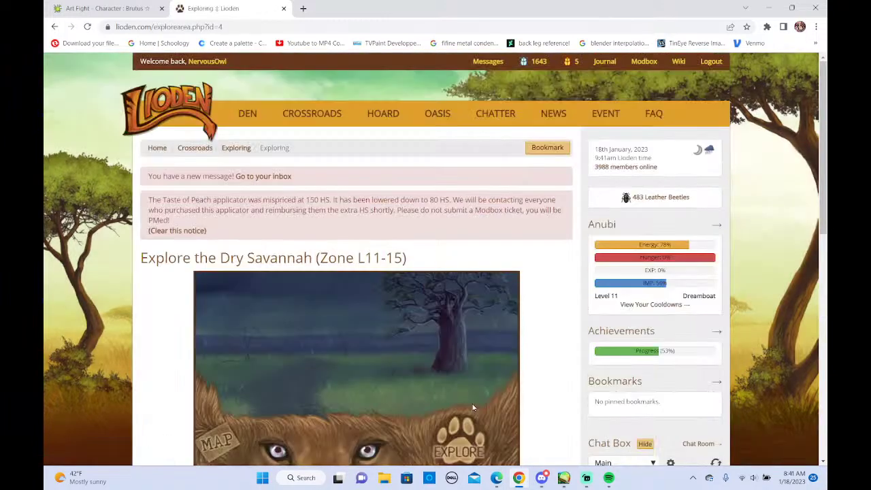
Explore the Dry Savannah several times, passing the weak, hungry hyena without ending its misery
scroll(469, 392, "down", 2)
left_click(474, 302)
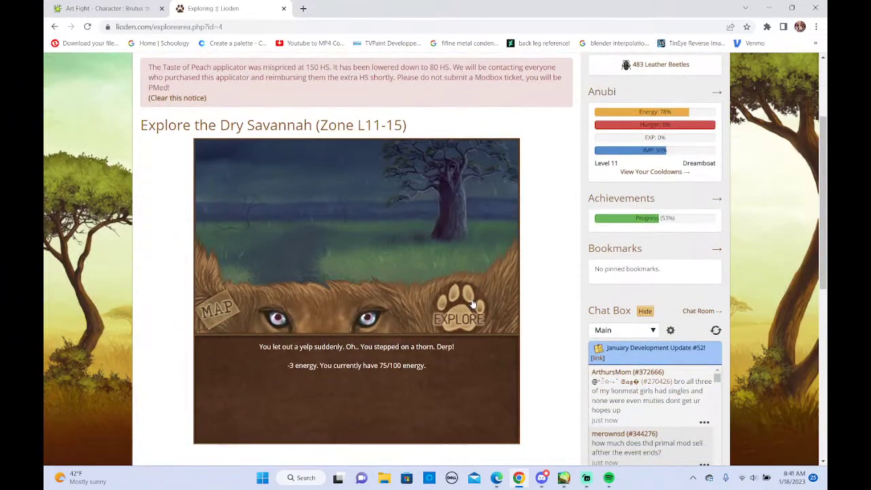
left_click(439, 318)
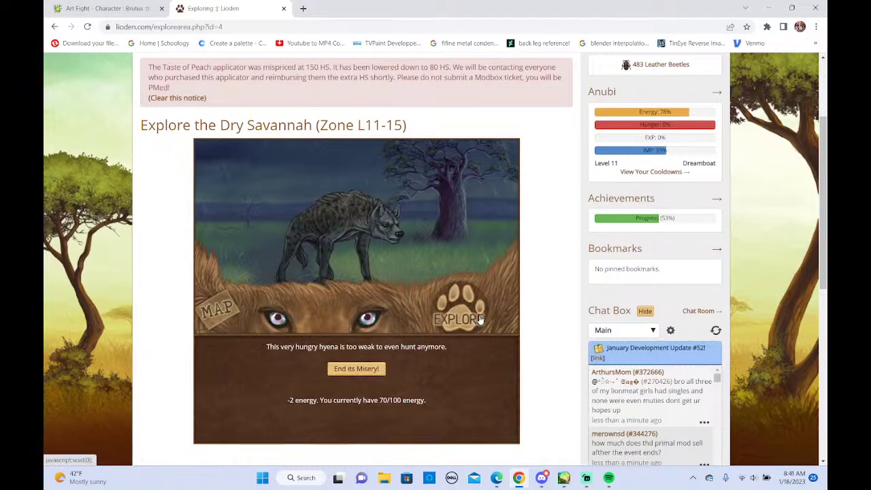
left_click(467, 317)
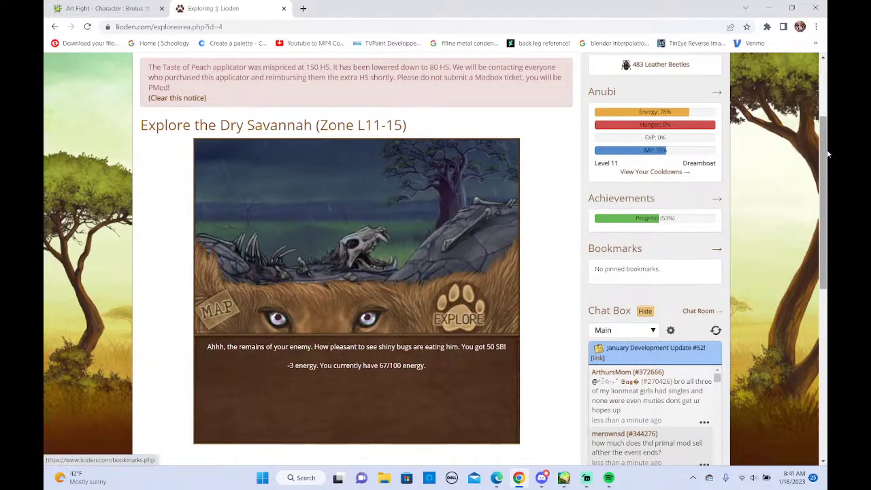
scroll(449, 299, "down", 1)
left_click(459, 267)
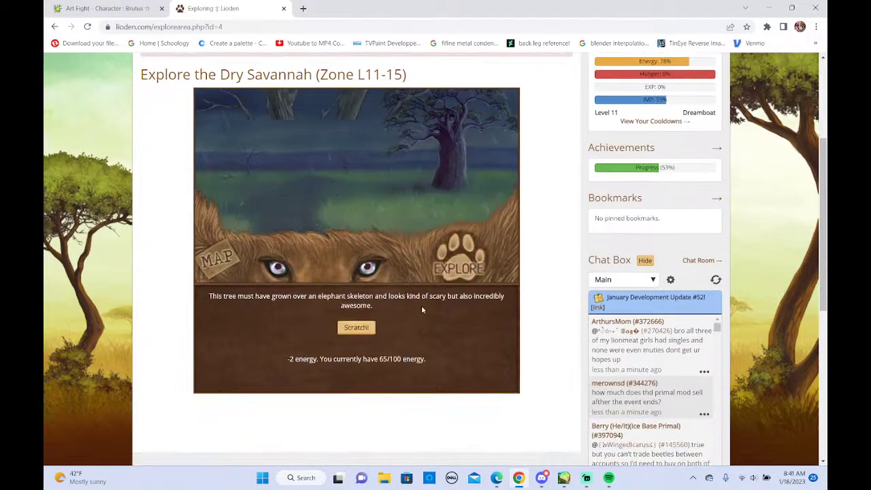
Scratch the tree grown over the elephant skeleton and keep exploring, passing the Enemy Brown Hyena without attacking
left_click(366, 330)
scroll(449, 285, "down", 3)
left_click(461, 264)
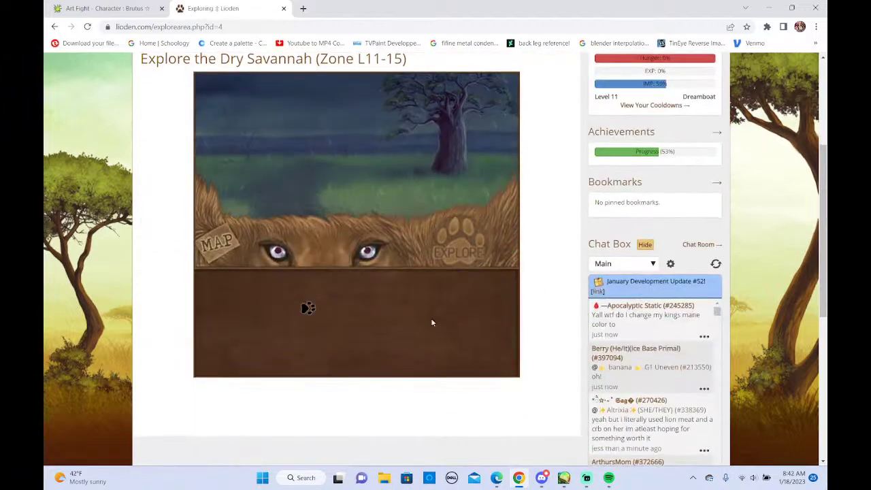
left_click(457, 265)
left_click(474, 249)
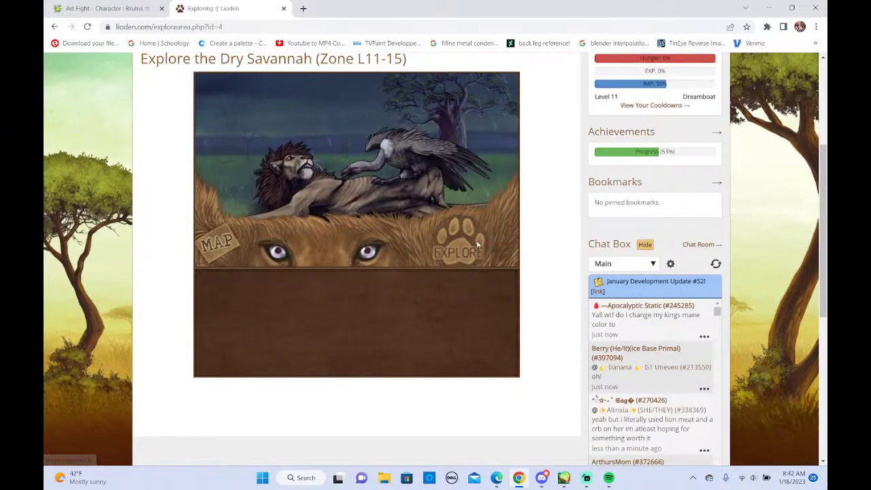
left_click(475, 249)
left_click(473, 243)
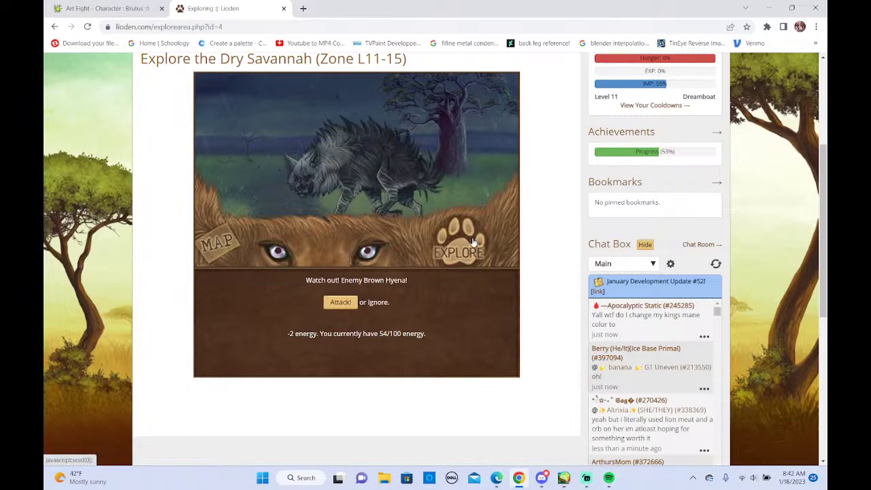
left_click(473, 243)
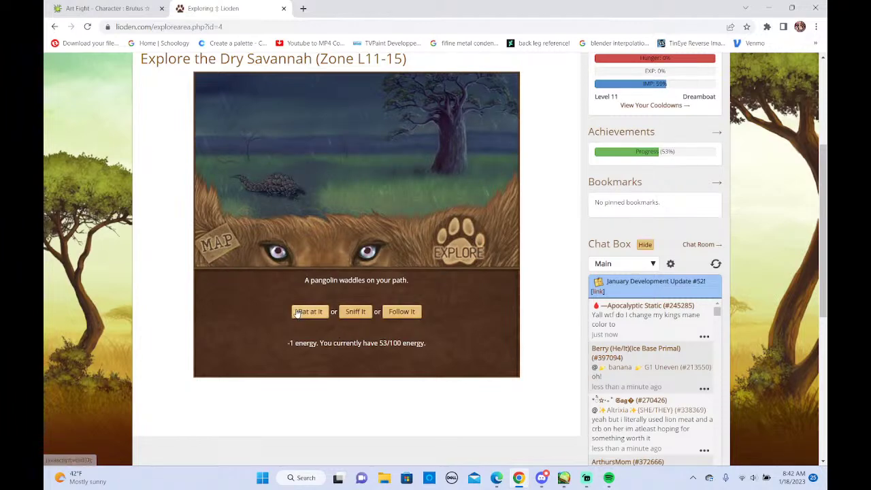
Follow the pangolin and explore onward, passing the Large Hyena Clan without attacking
left_click(402, 311)
scroll(828, 228, "down", 2)
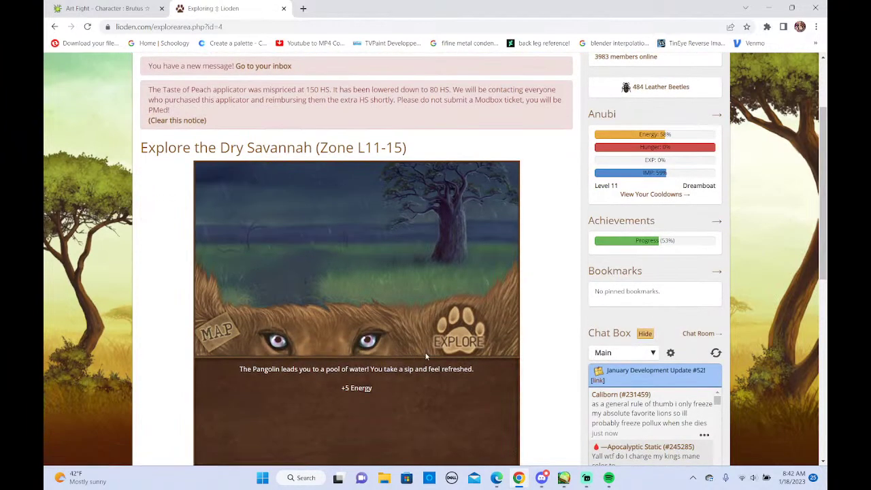
left_click(473, 325)
left_click(472, 326)
left_click(473, 325)
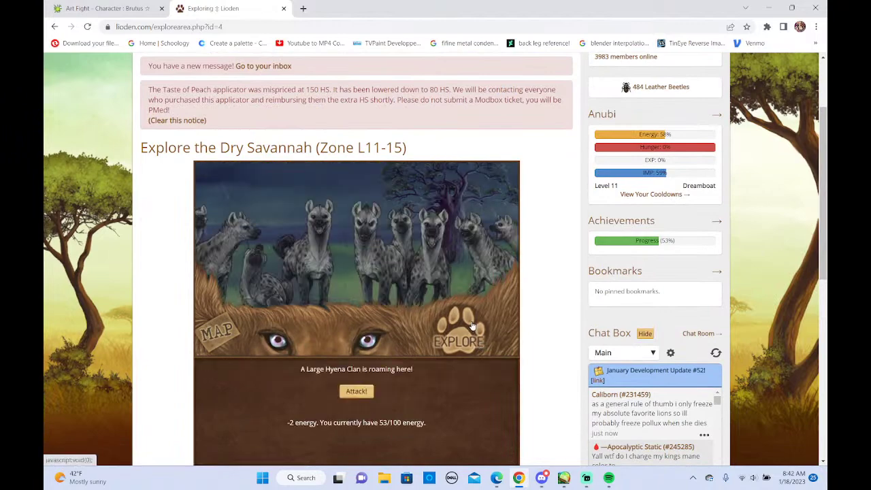
left_click(473, 326)
Respond to the current encounter and explore the Dry Savannah again
left_click(363, 401)
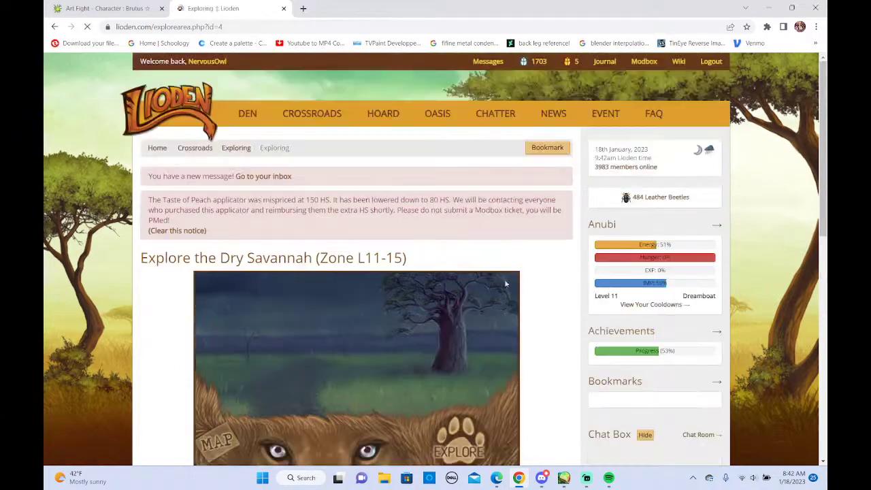
scroll(542, 306, "down", 2)
left_click(469, 319)
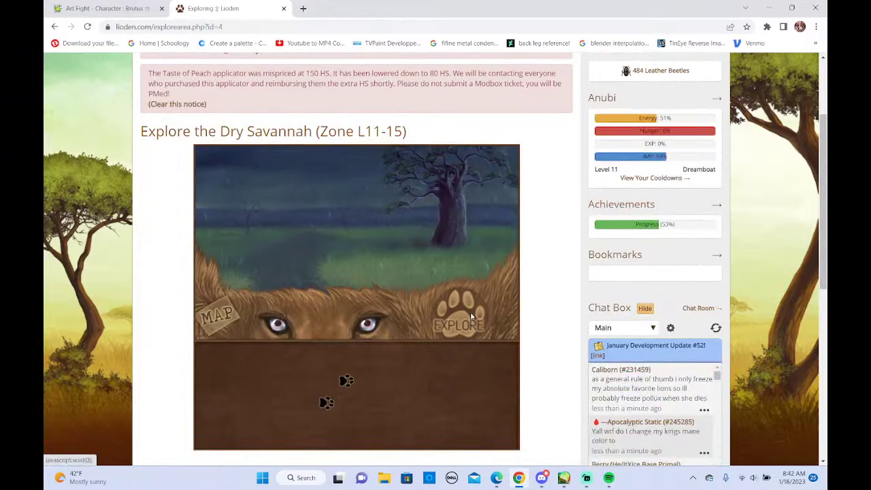
Check the stream chat in Streamlabs Desktop and the Spotify playlist, and return to Lioden in Chrome
left_click(588, 480)
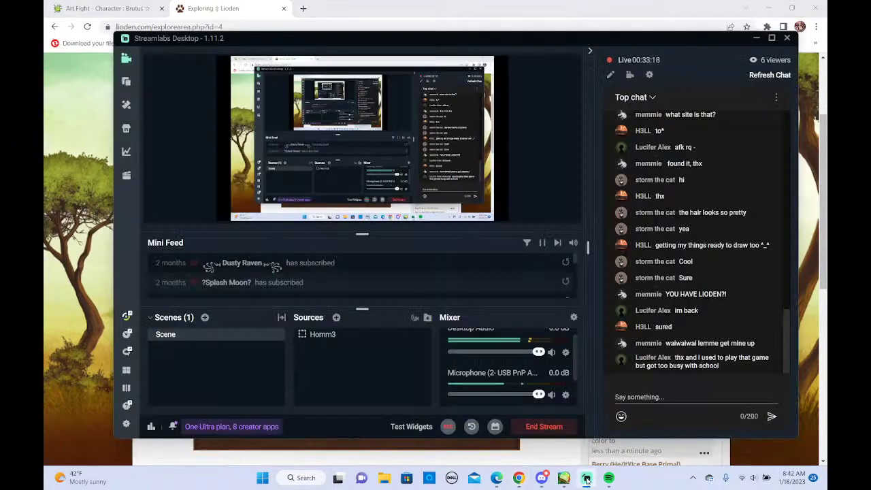
left_click(608, 478)
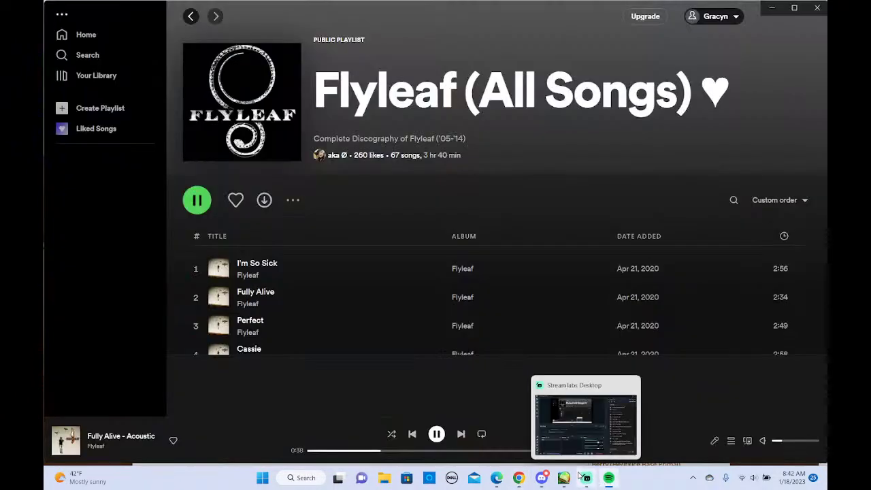
left_click(567, 478)
left_click(518, 476)
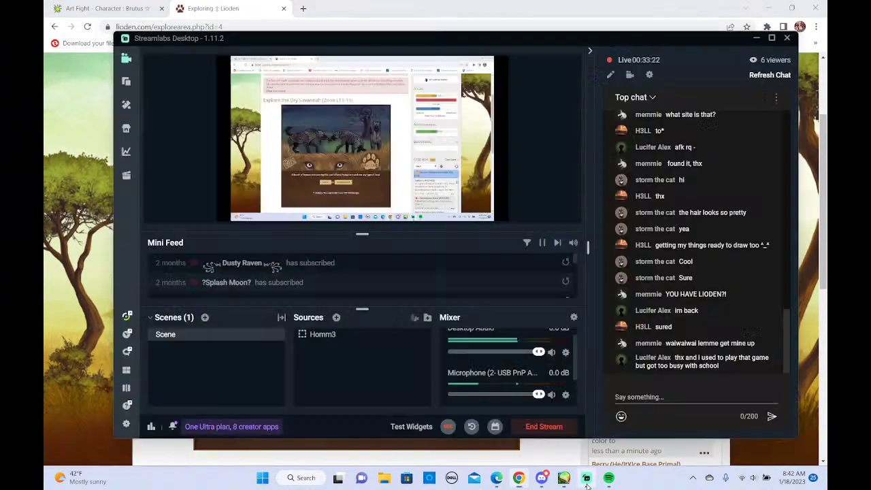
left_click(44, 330)
Skip the hyenas fighting over scraps, explore through several more encounters, and respond to the last one
left_click(455, 326)
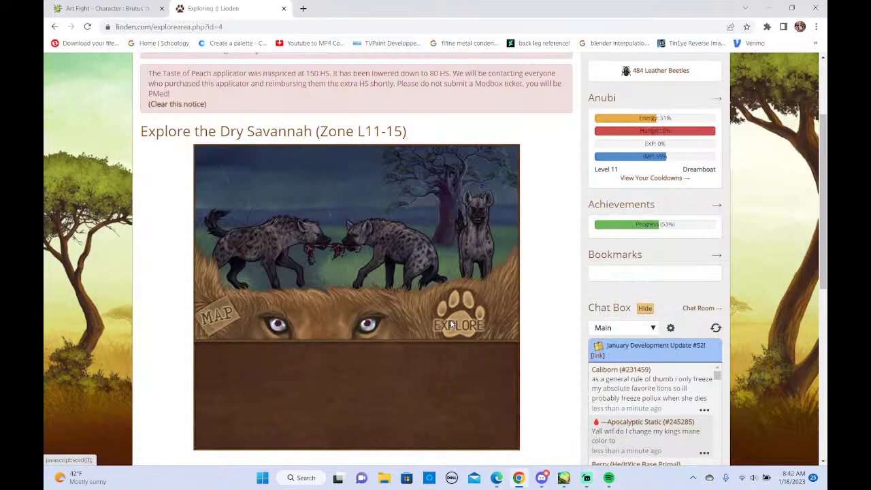
left_click(455, 326)
left_click(456, 330)
left_click(463, 317)
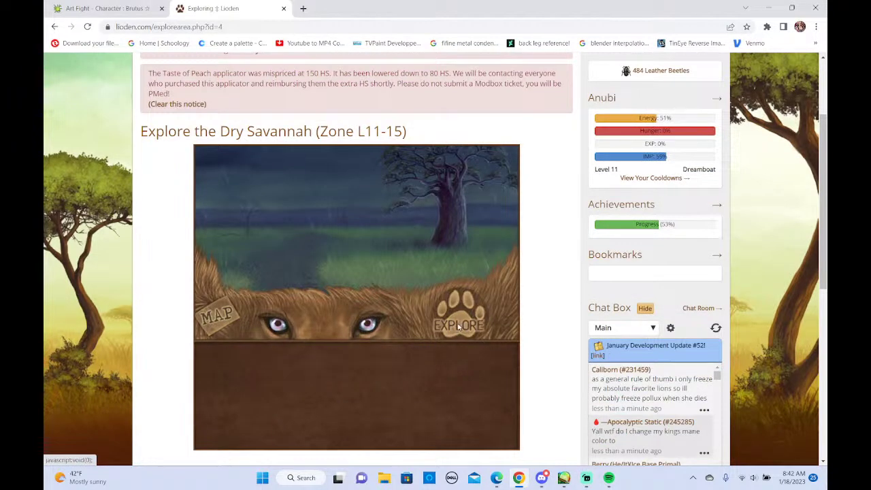
left_click(466, 312)
left_click(457, 317)
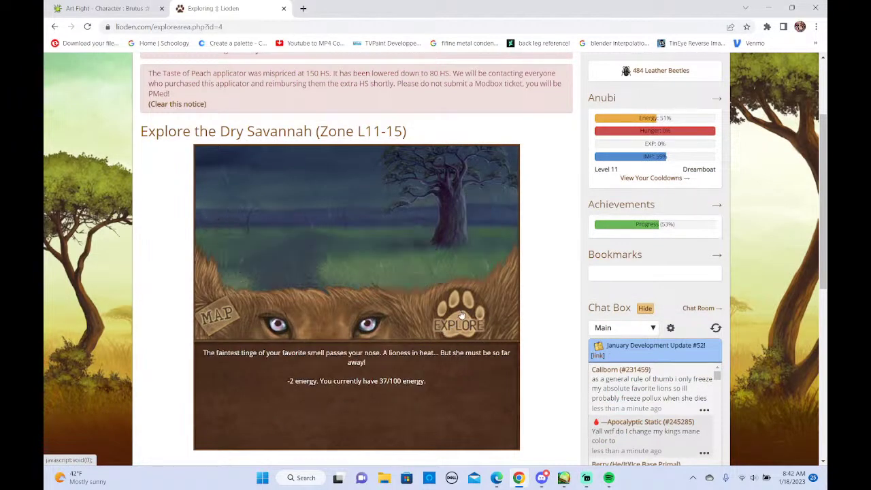
left_click(455, 325)
left_click(354, 404)
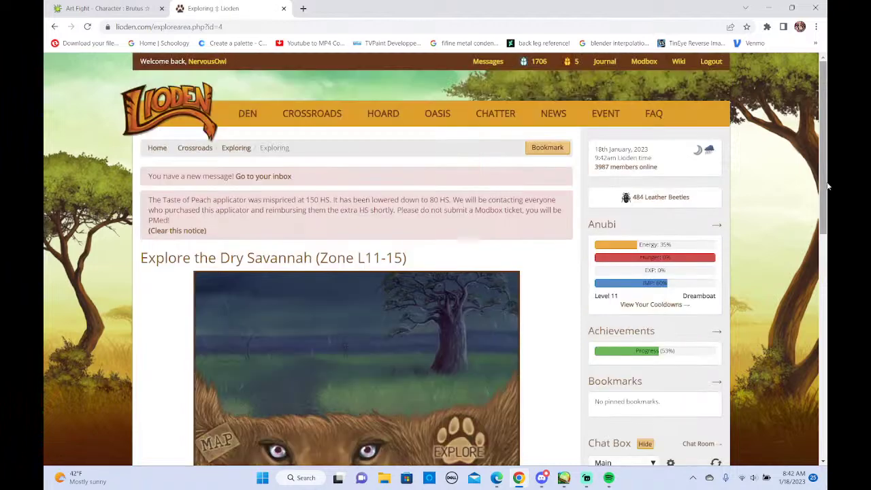
Explore the Dry Savannah repeatedly until a lone lioness is found
left_click_drag(824, 182, 824, 241)
left_click(457, 313)
left_click(439, 306)
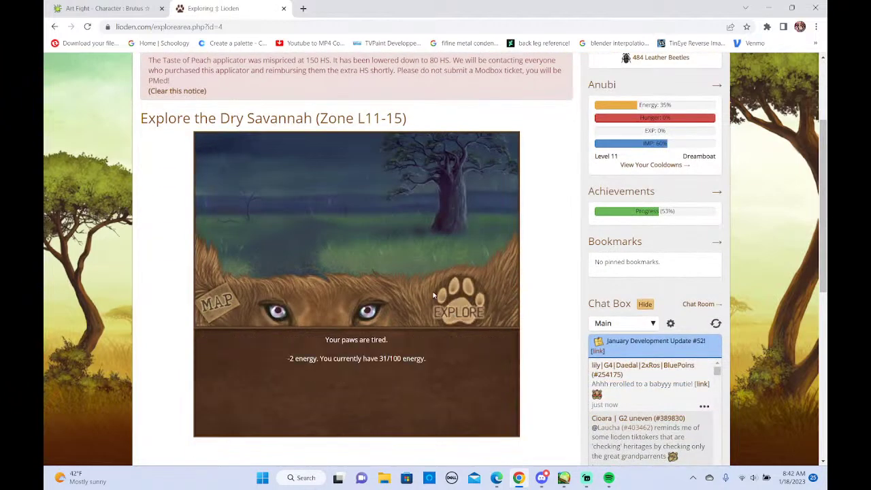
left_click(462, 313)
left_click(461, 311)
left_click(459, 309)
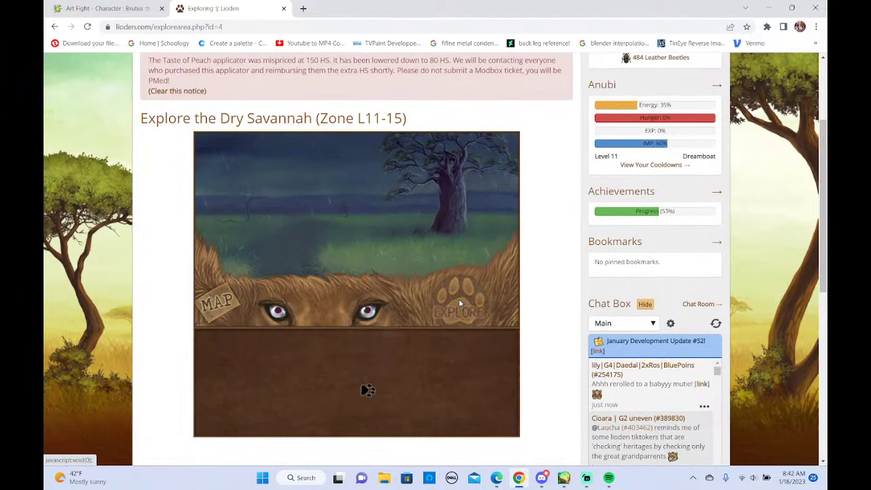
left_click(459, 308)
left_click(458, 308)
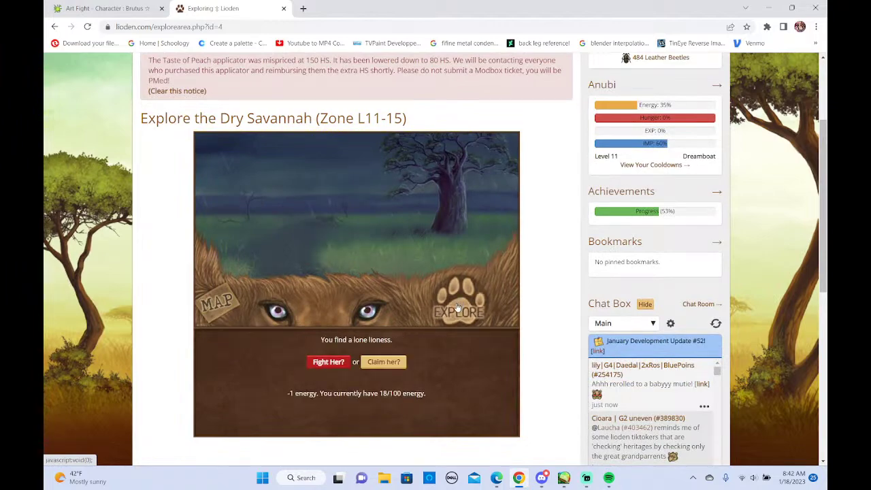
Claim the lone lioness with several moves, finishing by rubbing heads, and return to exploring the Dry Savannah
left_click(384, 362)
scroll(254, 353, "down", 3)
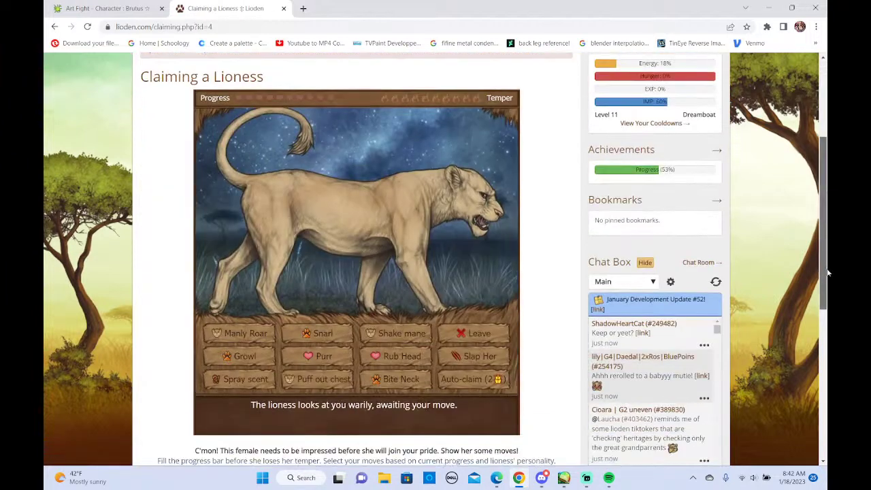
left_click(245, 355)
left_click(310, 340)
left_click(400, 383)
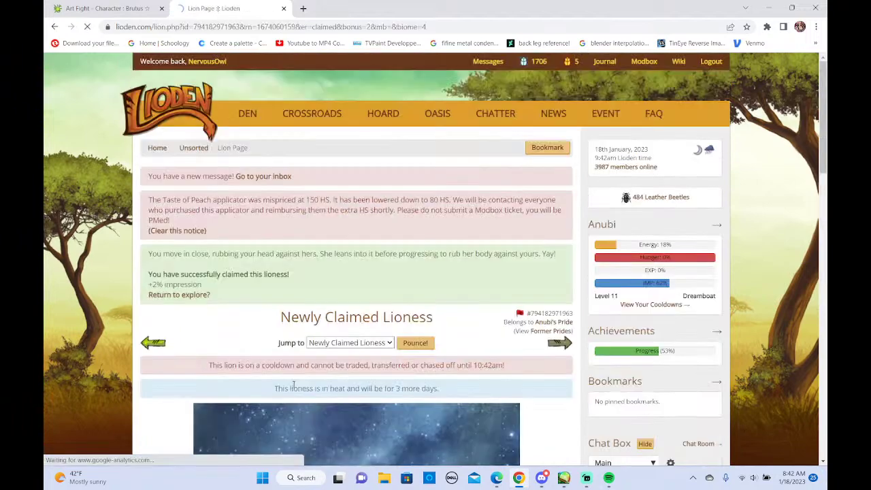
left_click(183, 296)
scroll(745, 142, "down", 2)
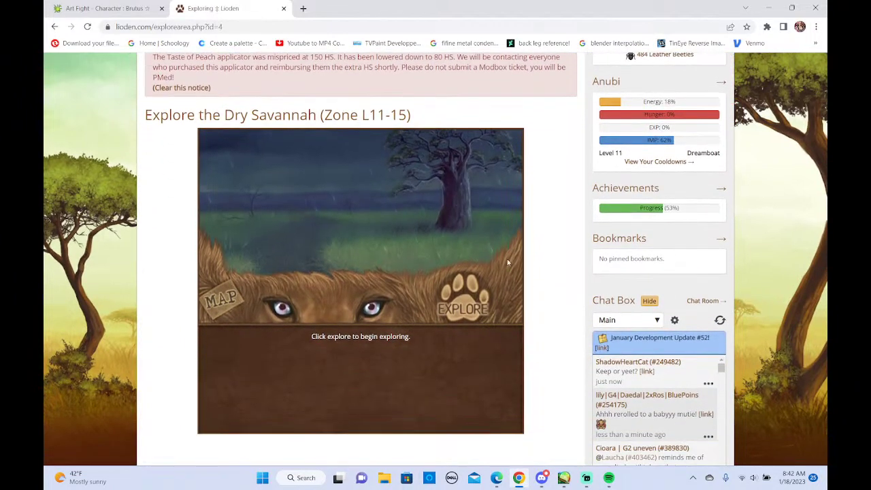
Chase the hyenas off their food and keep exploring the Dry Savannah through many more encounters
left_click(482, 305)
left_click(462, 300)
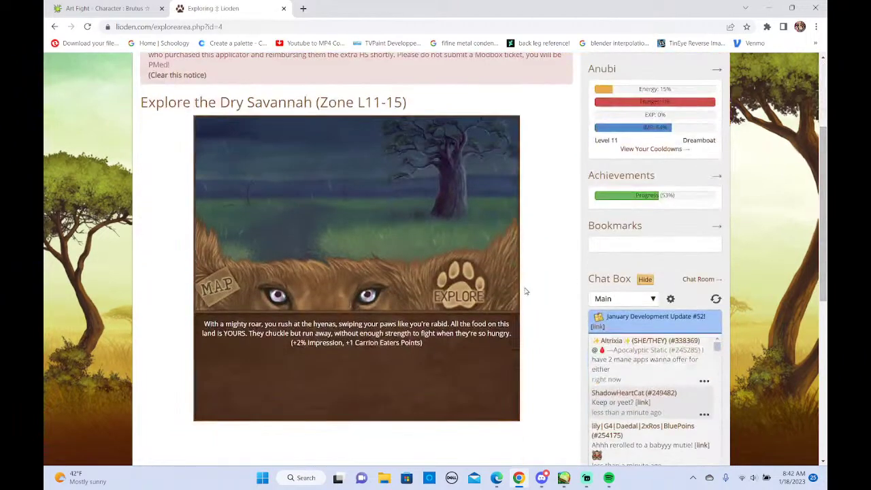
left_click(462, 279)
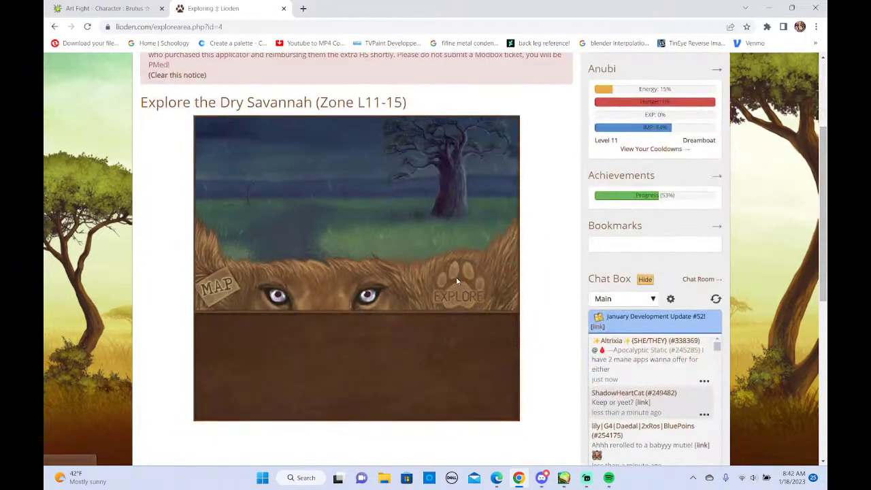
left_click(462, 281)
left_click(460, 282)
left_click(459, 285)
left_click(459, 285)
left_click(458, 283)
left_click(457, 281)
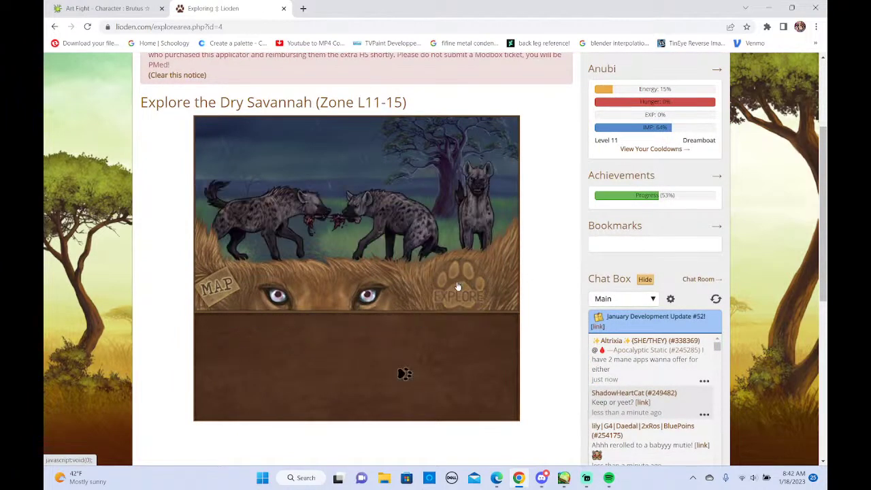
left_click(458, 285)
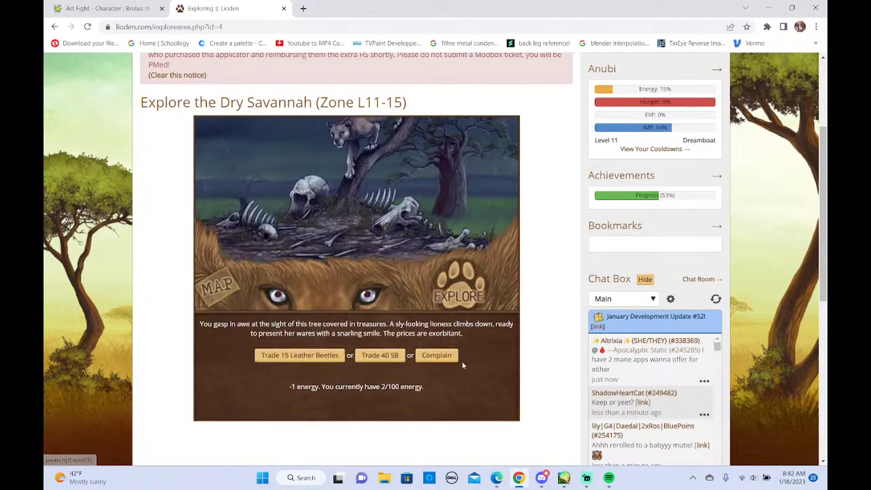
Pass the lioness trader's treasure tree without trading, explore further, and charge the starving rogue male
left_click(475, 296)
left_click(469, 297)
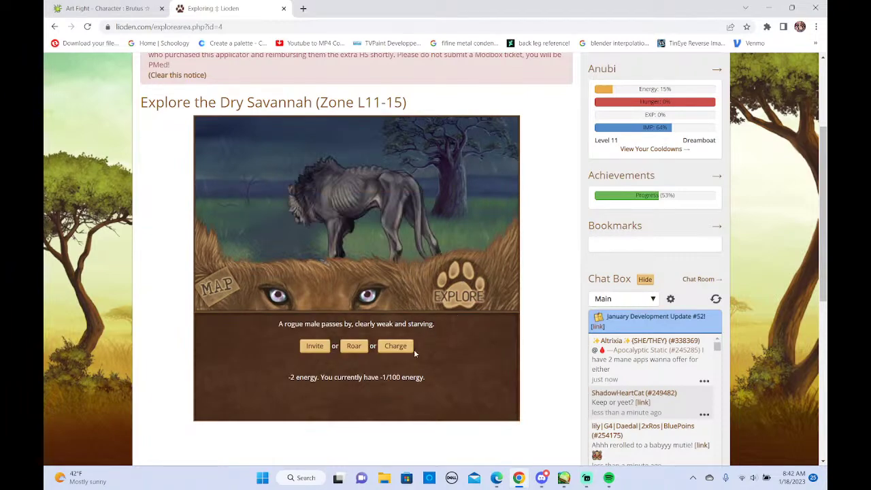
left_click(406, 346)
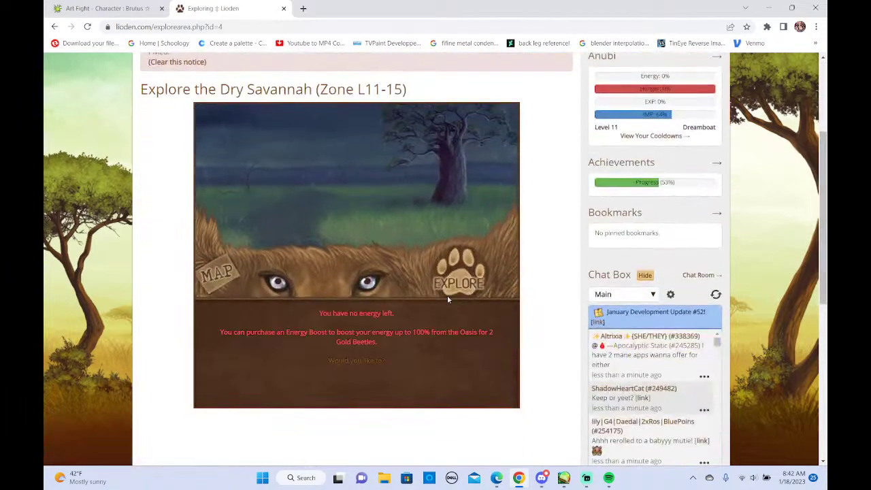
Return to the Crossroads and open Quests & Snakes
scroll(437, 191, "up", 3)
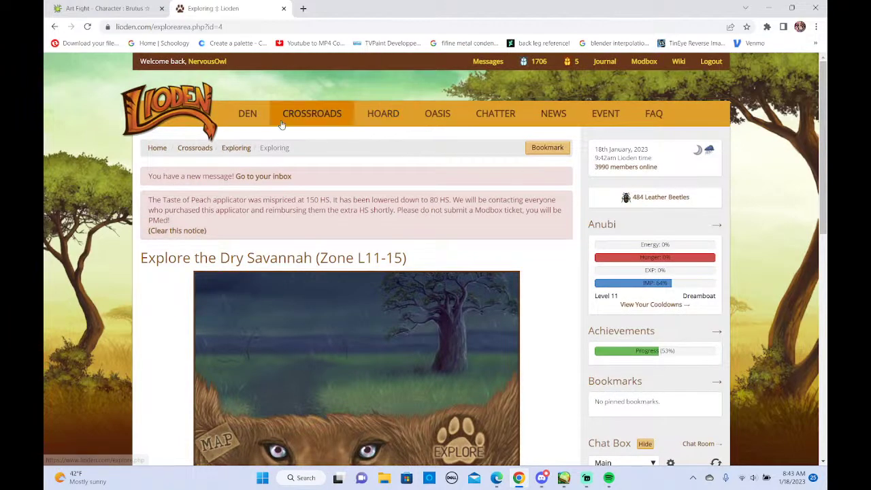
left_click(312, 113)
scroll(636, 203, "down", 2)
left_click(541, 217)
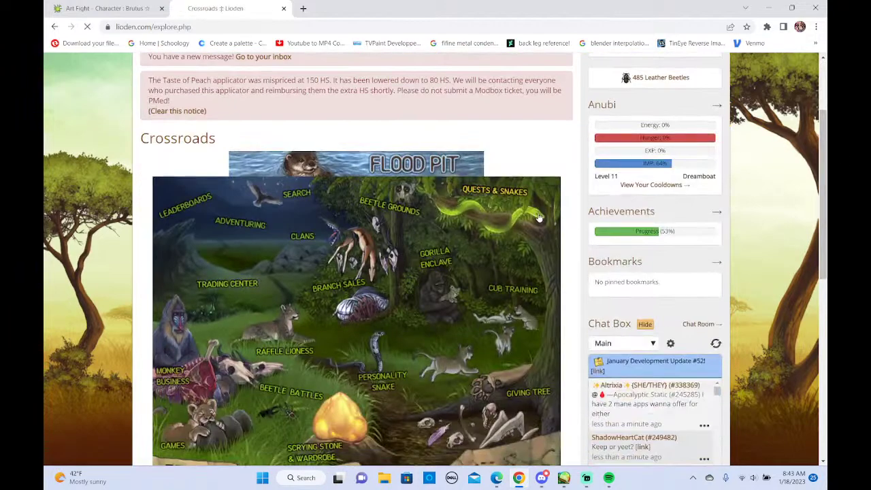
Look over the daily and Lioness quests on the Questing page, and return to the Crossroads
left_click_drag(828, 98, 828, 167)
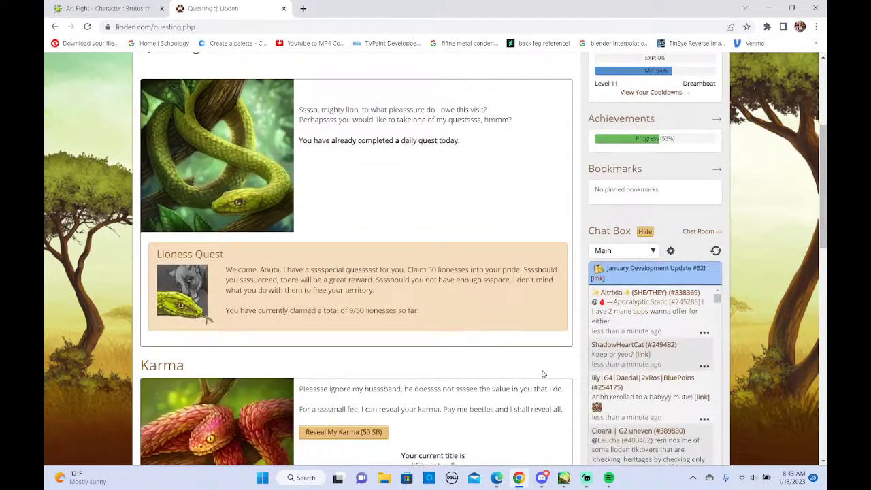
left_click_drag(821, 230, 822, 162)
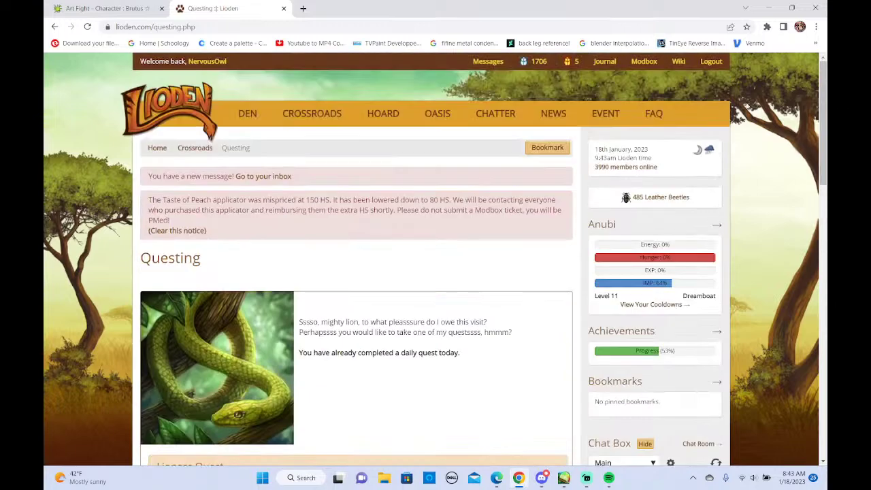
left_click(286, 111)
scroll(705, 262, "down", 3)
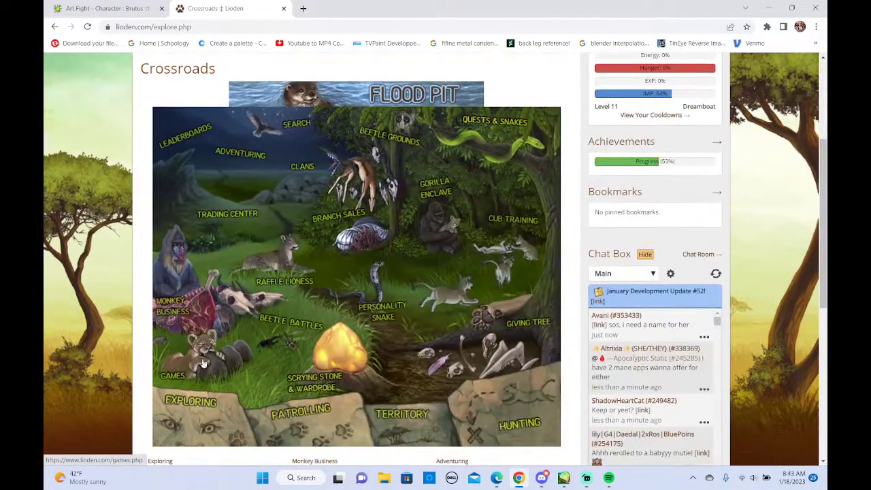
Open the Cups game from the Games page and guess the third cup
left_click(175, 368)
scroll(776, 166, "down", 3)
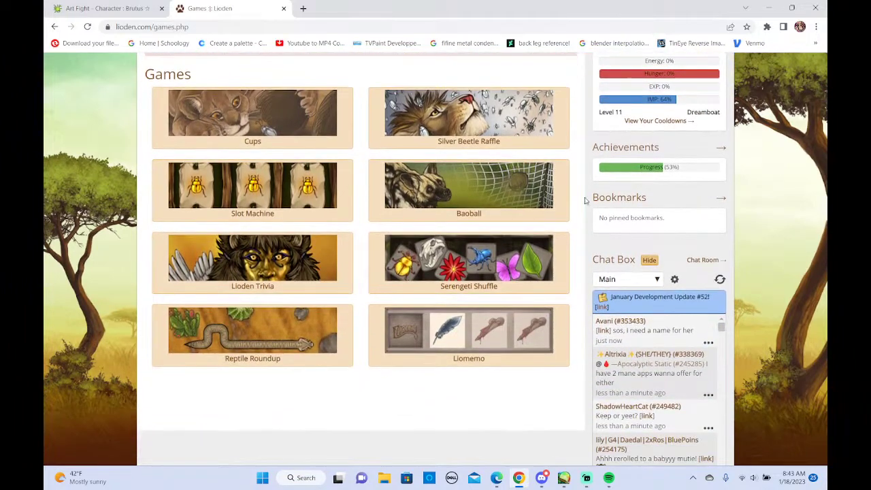
left_click(264, 128)
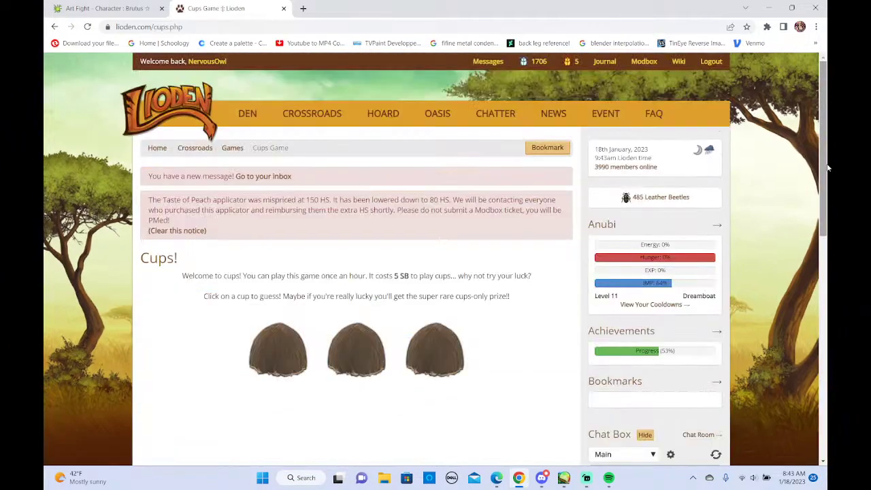
scroll(353, 272, "down", 2)
left_click(431, 230)
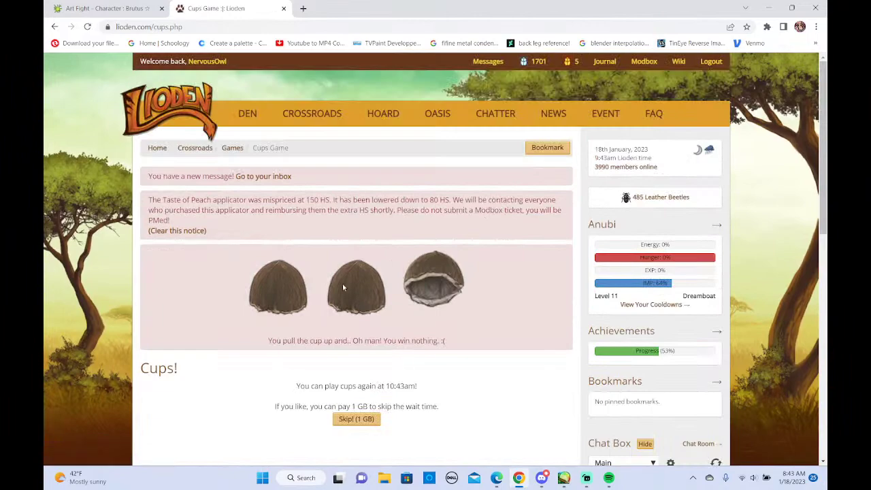
Go back through the Crossroads to the Games page and open Reptile Roundup's location and skin selection
left_click(248, 114)
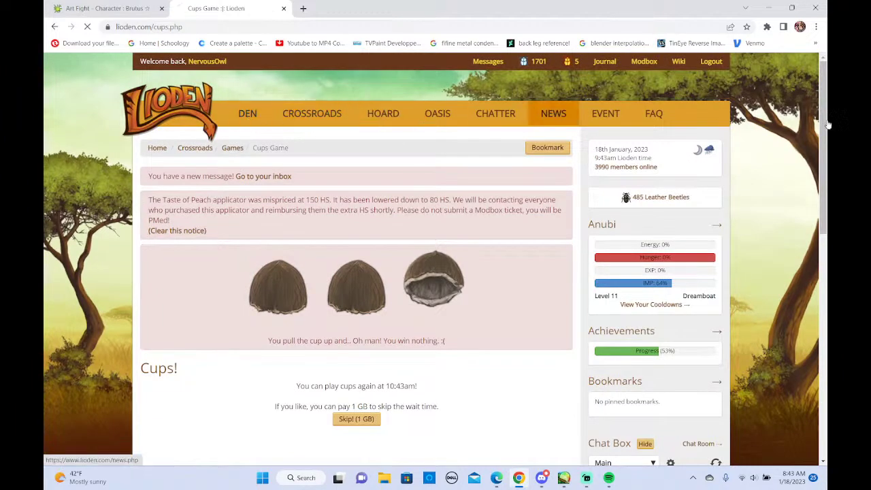
left_click(311, 113)
left_click_drag(828, 129, 828, 211)
left_click(171, 357)
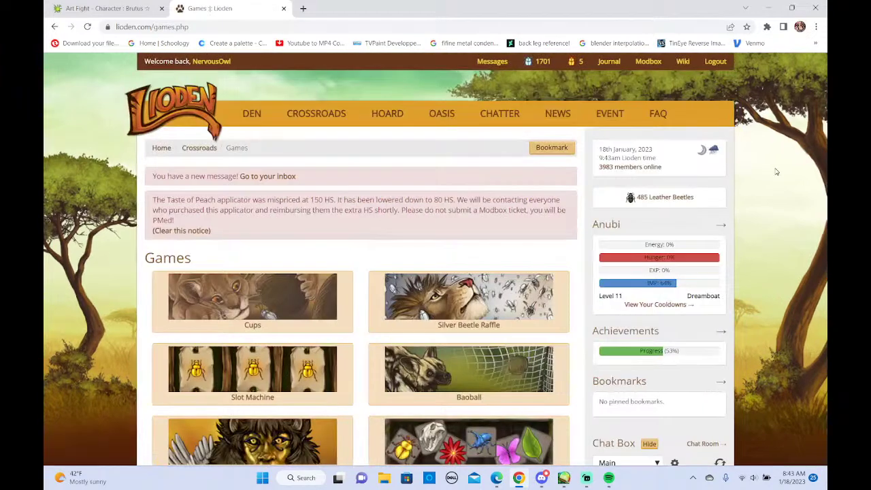
scroll(775, 172, "down", 3)
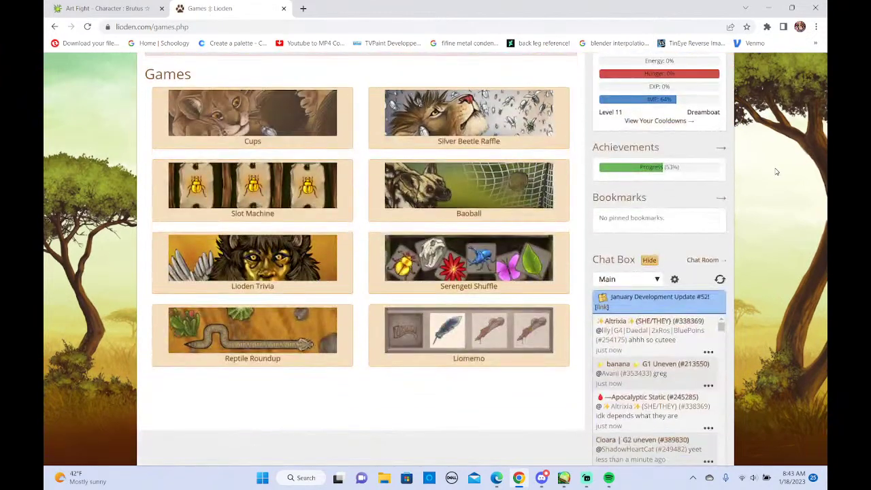
left_click(237, 358)
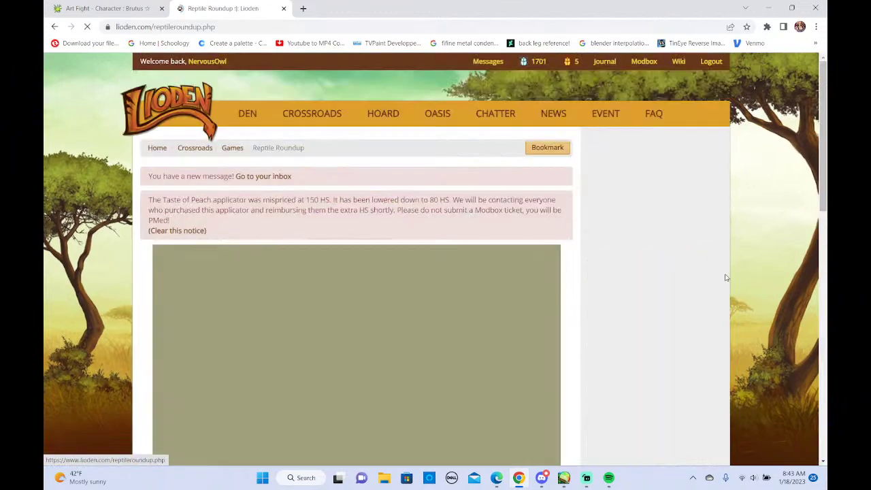
scroll(824, 167, "down", 2)
left_click(402, 226)
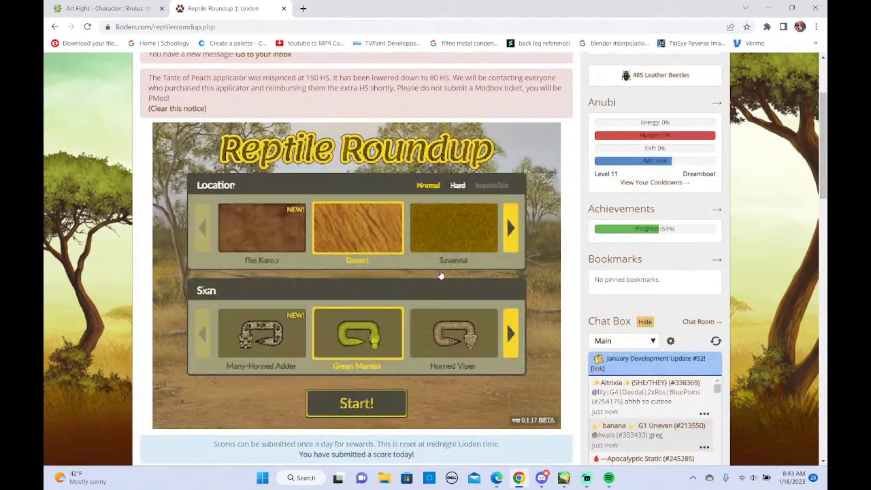
Play a Normal round of Reptile Roundup in the Desert location with the Green Mamba skin, steering the snake to food
left_click(401, 411)
key("Down")
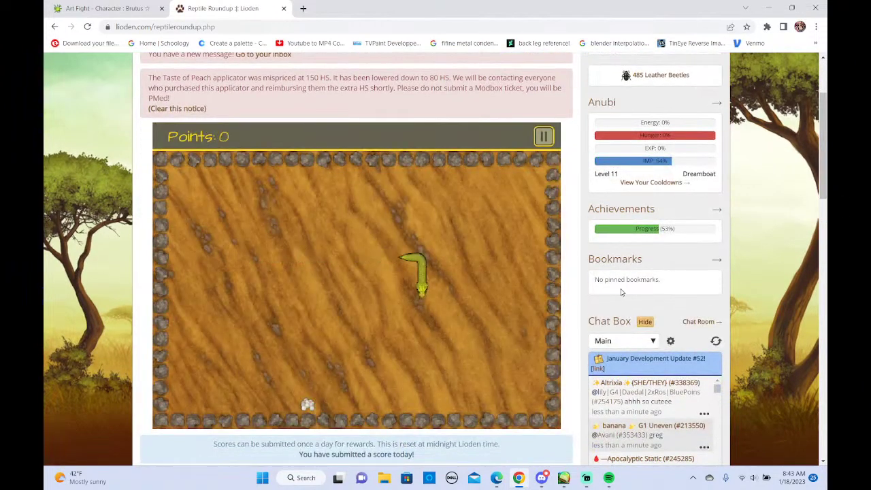
key("Left")
key("Up")
key("Right")
key("Down")
key("Left")
key("Up")
key("Right")
key("Down")
key("Right")
key("Up")
key("Left")
key("Down")
key("Left")
key("Up")
key("Right")
key("Down")
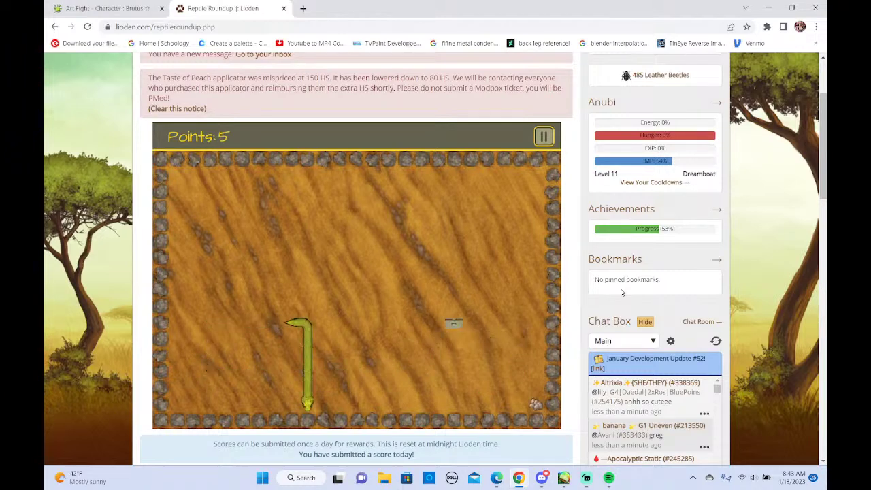
Play Reptile Roundup again with the same Desert location and Green Mamba skin for a second round
left_click(386, 263)
left_click(342, 402)
key("Down")
key("Up")
key("Right")
key("Down")
key("Right")
key("Up")
key("Left")
key("Down")
key("Right")
key("Up")
key("Left")
key("Up")
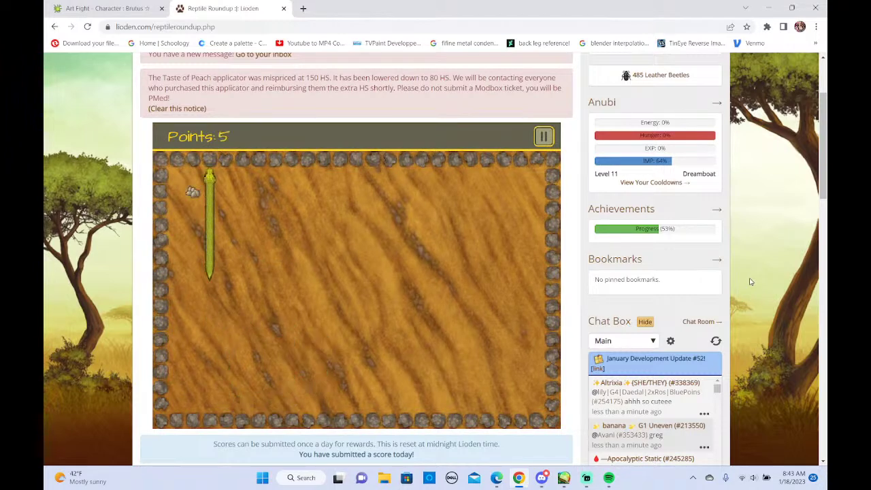
Start a third Desert round with the Green Mamba and keep steering it around the rock-bordered field to collect food until the game ends
left_click(352, 257)
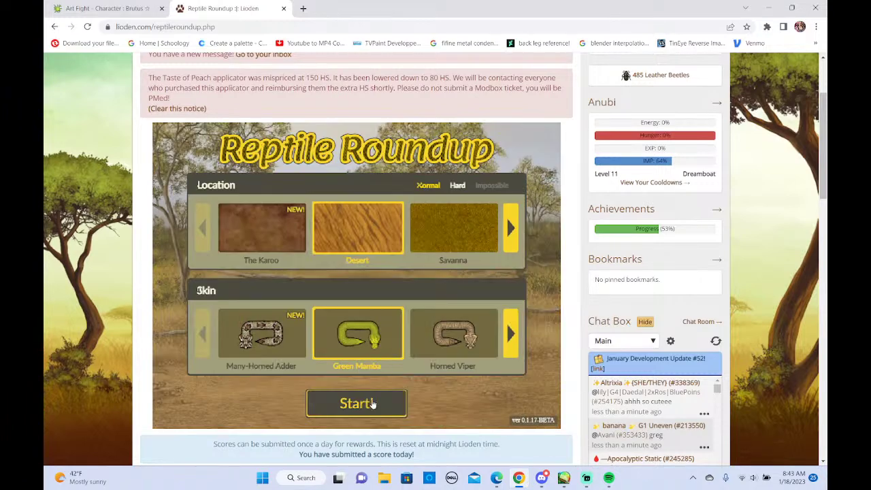
left_click(343, 402)
key("Up")
key("Down")
key("Right")
key("Up")
key("Left")
key("Down")
key("Left")
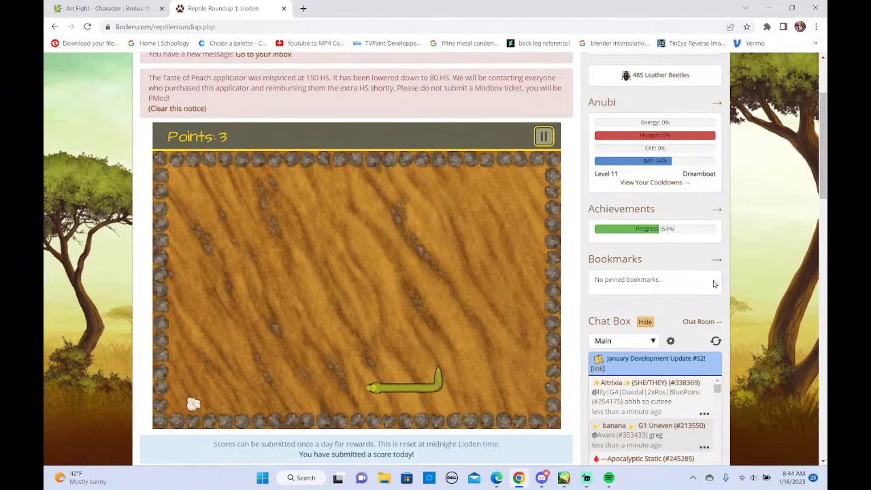
key("Up")
key("Right")
key("Down")
key("Left")
key("Up")
key("Right")
key("Down")
key("Left")
key("Up")
key("Right")
key("Down")
key("Right")
key("Up")
key("Right")
key("Up")
key("Left")
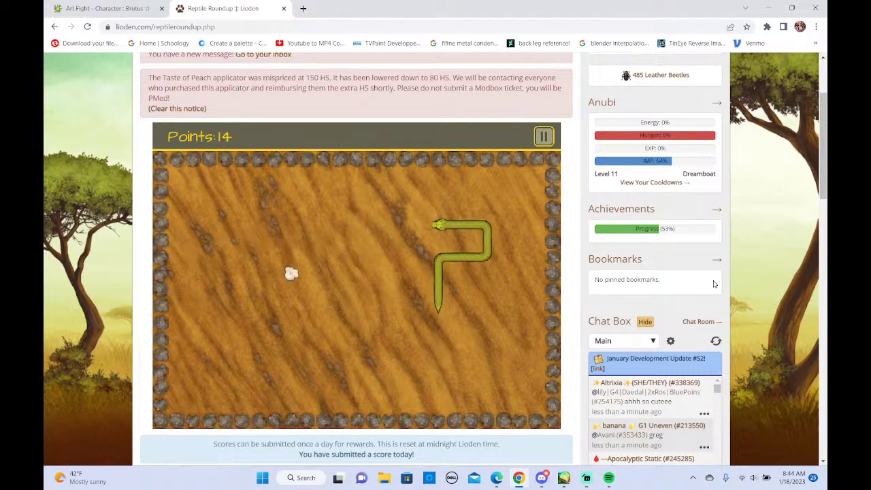
key("Down")
key("Right")
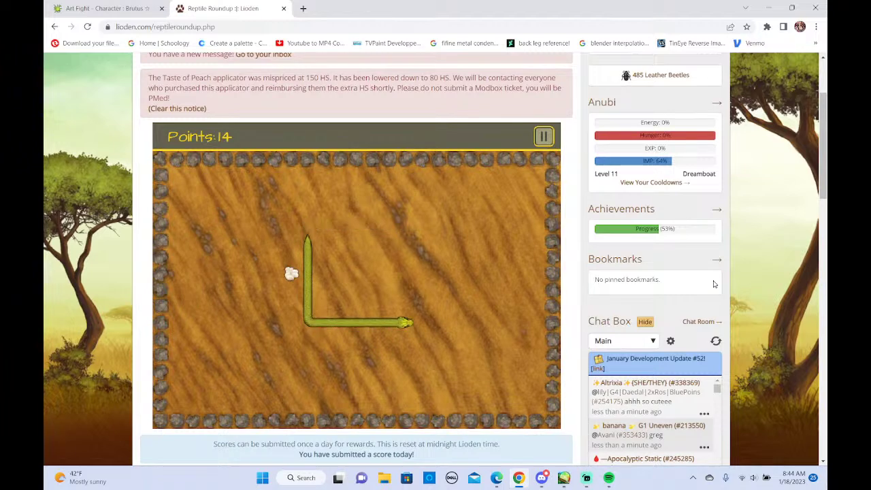
key("Up")
key("Left")
key("Up")
key("Right")
key("Down")
key("Left")
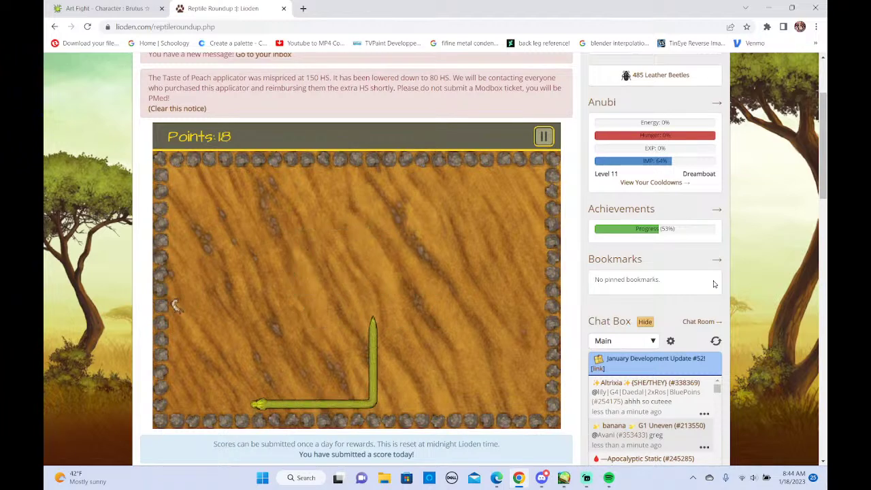
key("Up")
key("Right")
key("Down")
key("Left")
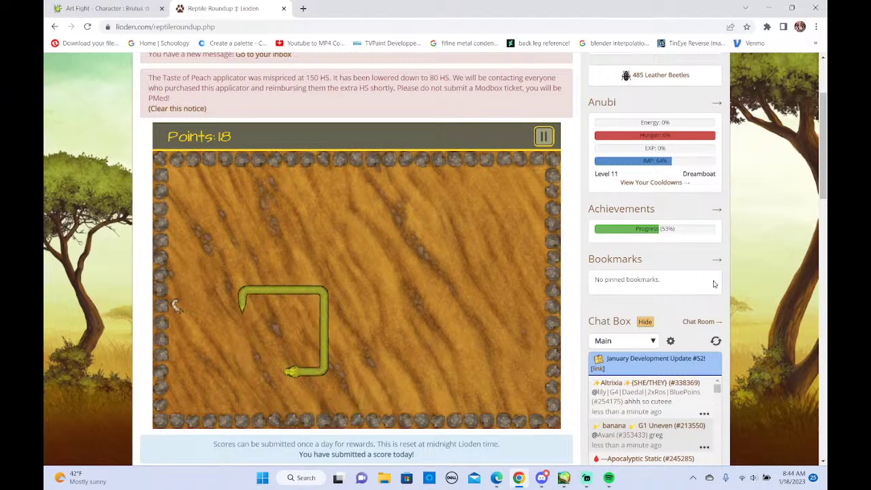
key("Up")
key("Right")
key("Down")
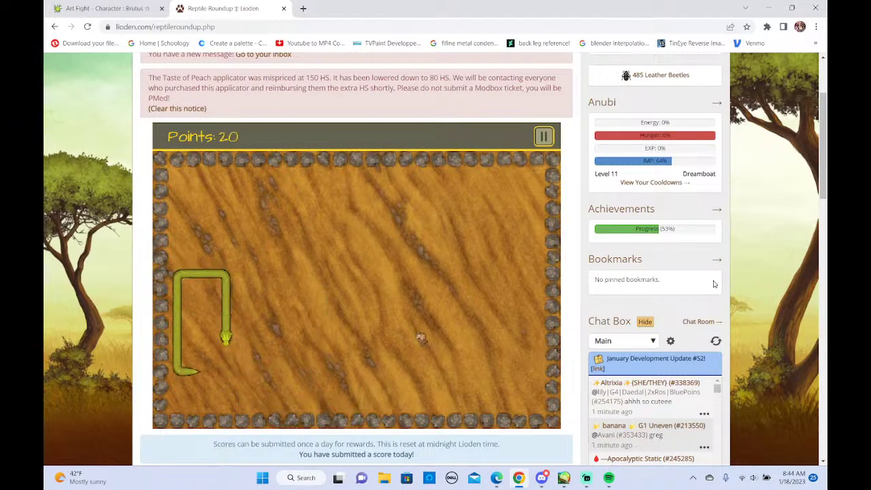
key("Right")
key("Up")
key("Left")
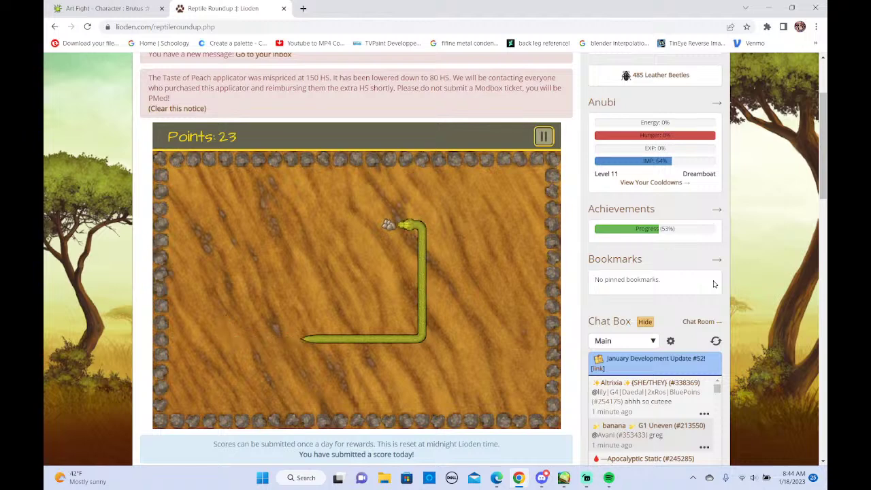
key("Down")
key("Right")
key("Up")
key("Right")
key("Down")
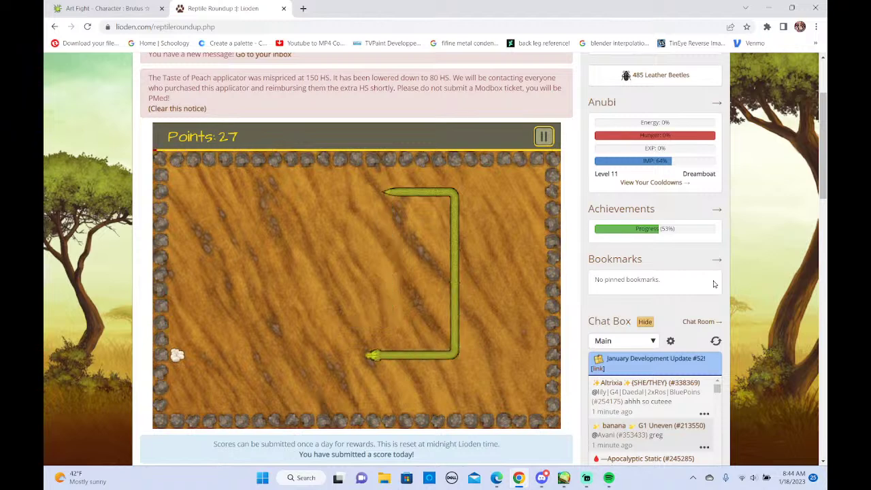
key("Up")
key("Right")
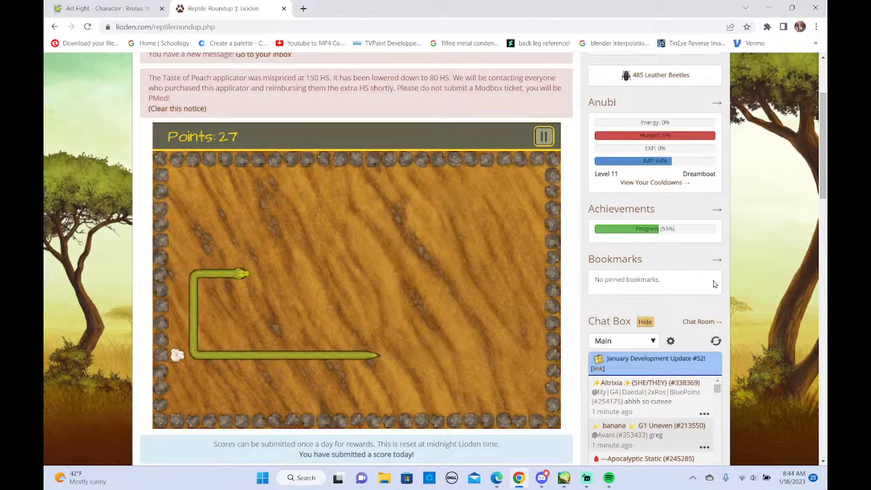
key("Down")
key("Left")
key("Up")
key("Right")
key("Down")
key("Right")
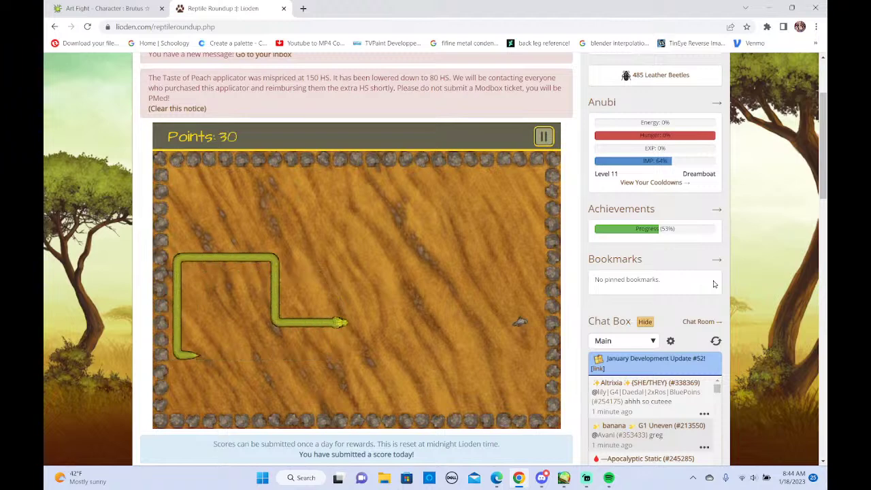
key("Up")
key("Left")
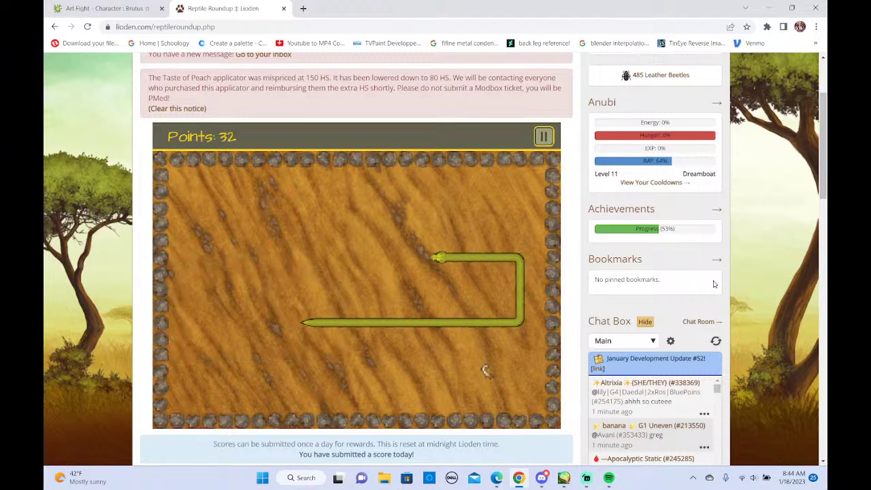
key("Down")
key("Right")
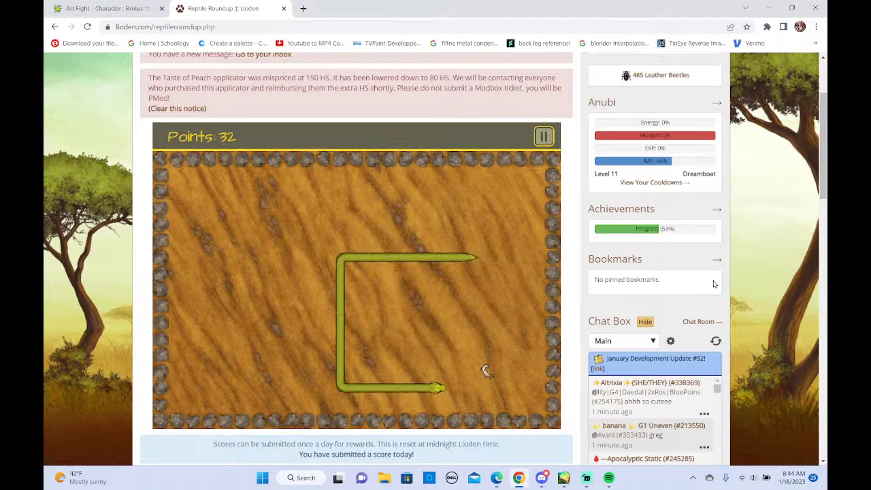
key("Up")
key("Left")
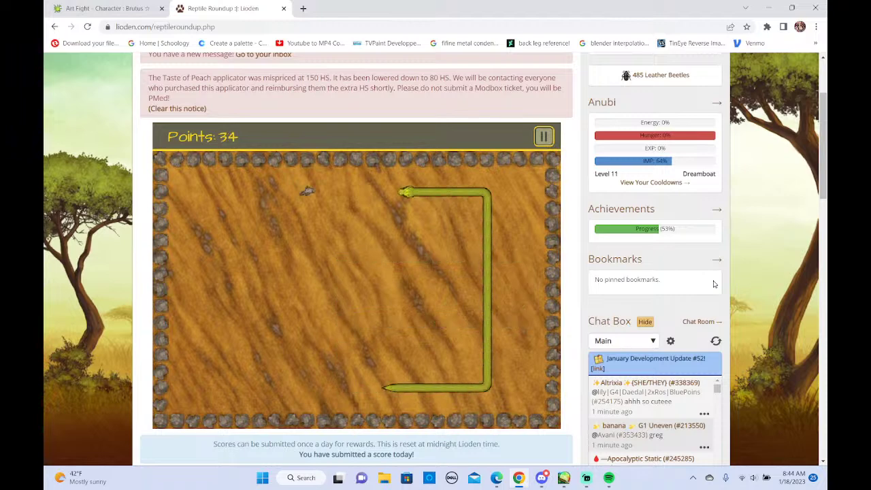
key("Down")
key("Right")
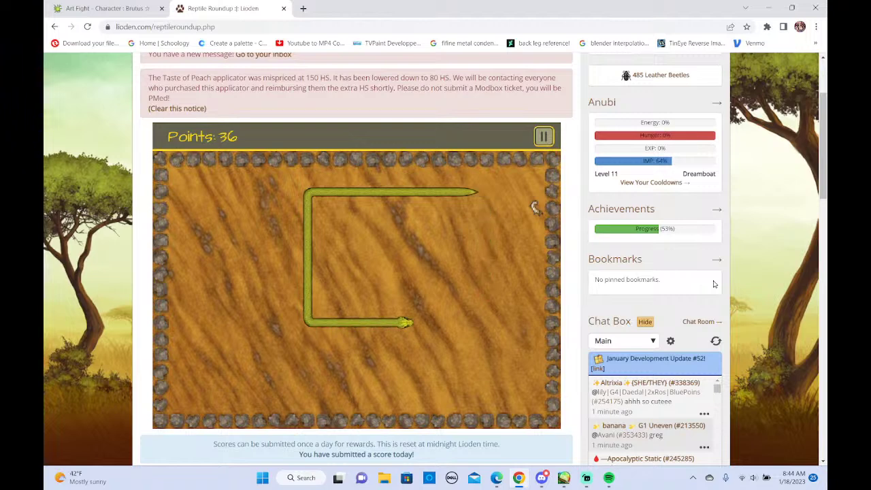
key("Up")
key("Left")
key("Down")
key("Right")
key("Up")
key("Left")
key("Down")
key("Right")
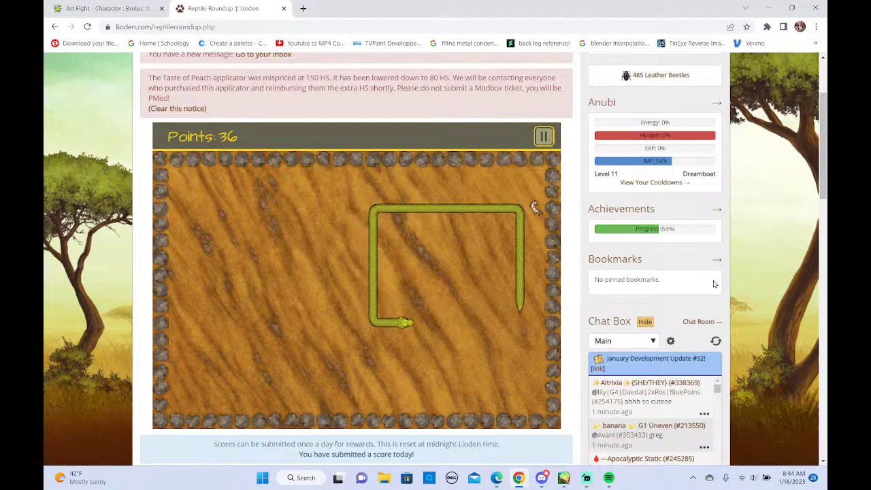
key("Up")
key("Left")
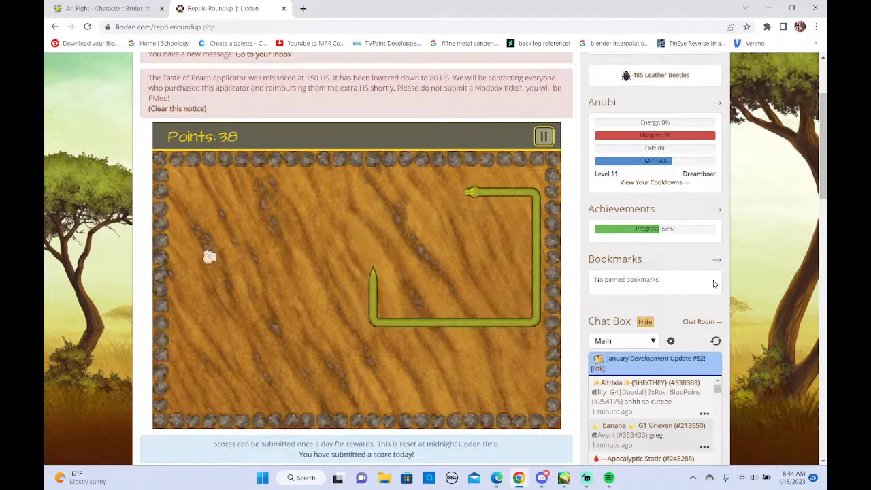
key("Down")
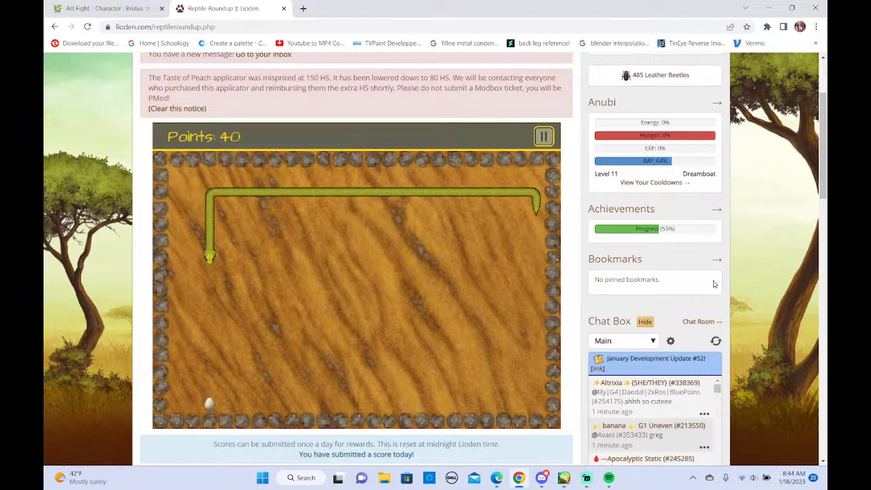
key("Right")
key("Up")
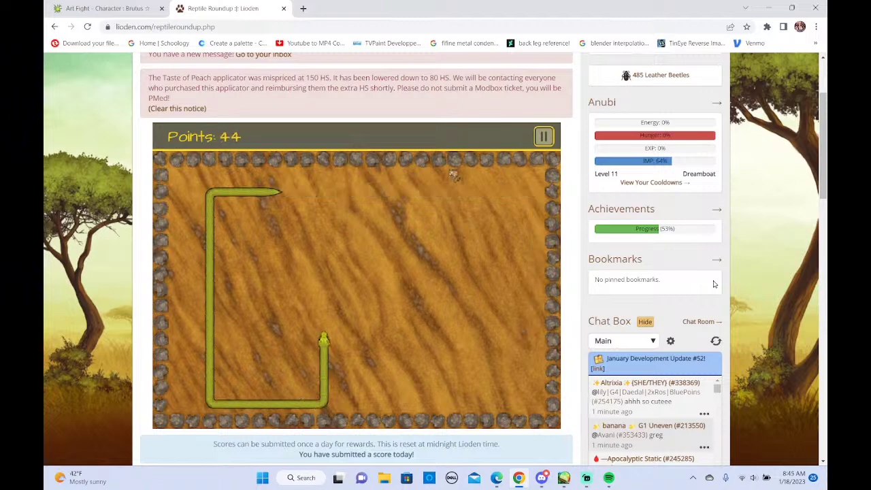
key("Right")
key("Down")
key("Left")
key("Up")
key("Right")
key("Down")
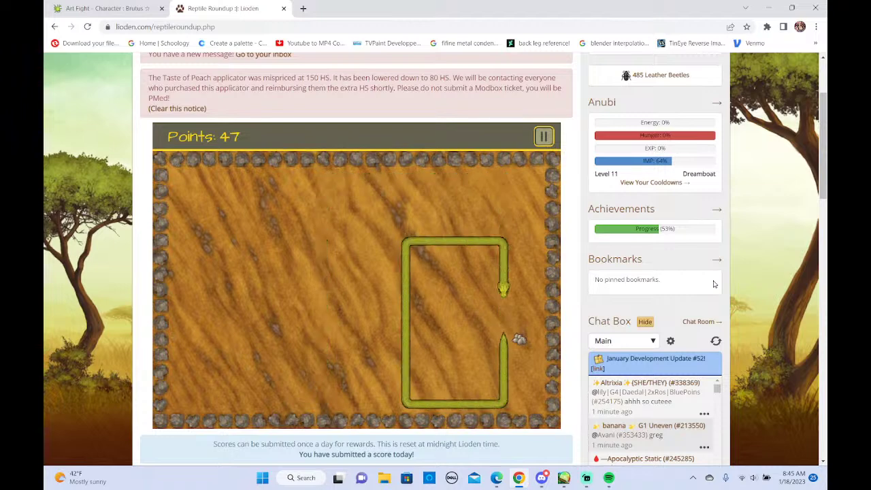
key("Left")
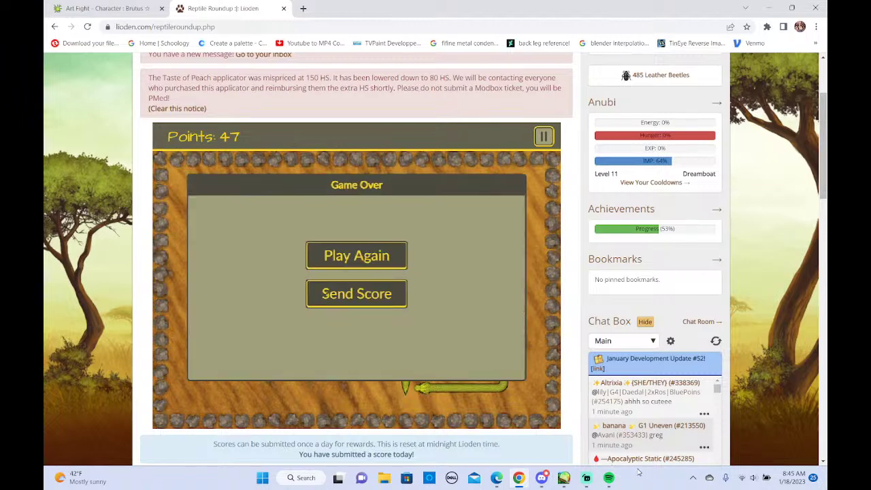
Close the Lioden game page and read the stream chat in Streamlabs Desktop, returning to the lion drawing in Paint Tool SAI
left_click(284, 8)
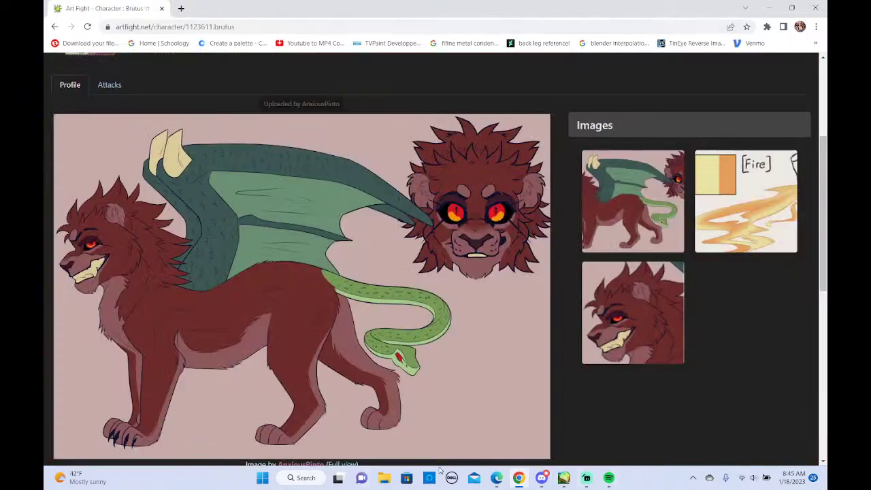
left_click(564, 480)
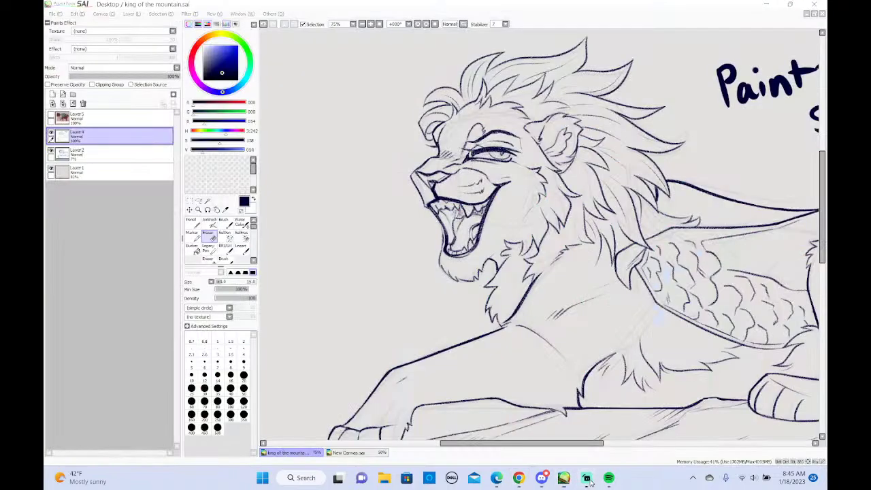
left_click(588, 479)
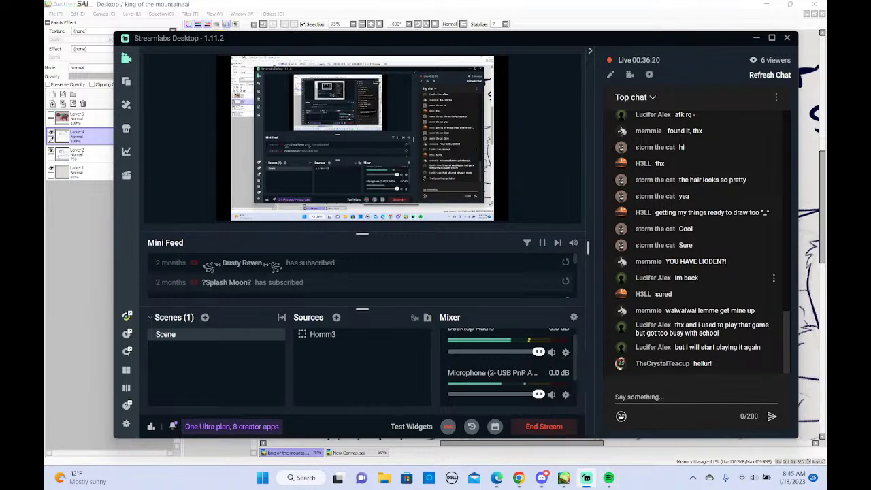
left_click(66, 305)
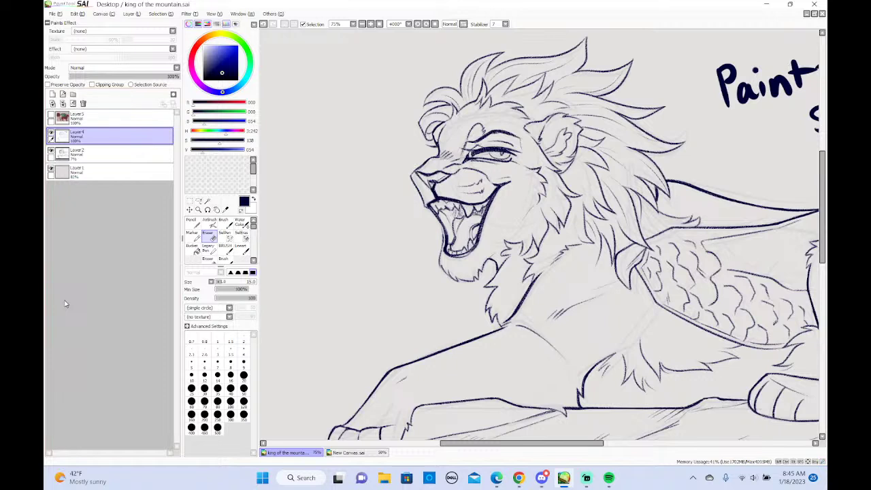
Try inking scales with the Brush inside the narrow far band behind the mane, and undo the strokes
left_click_drag(447, 443, 505, 444)
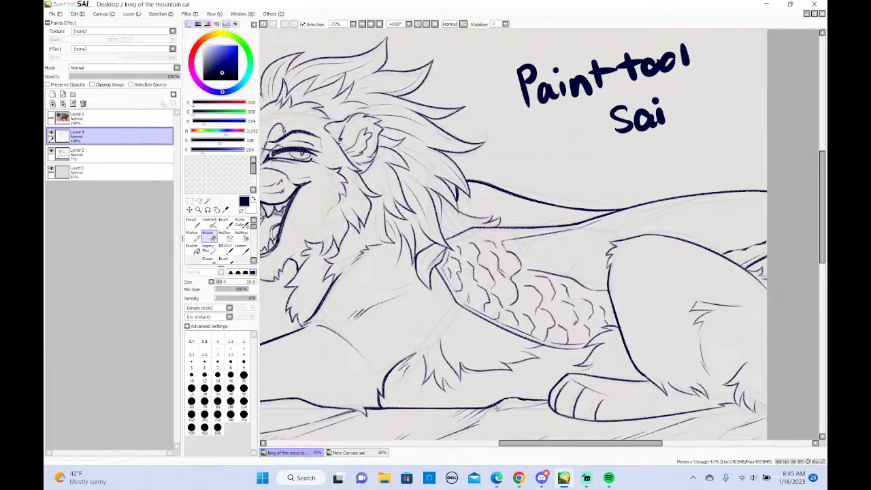
key("b")
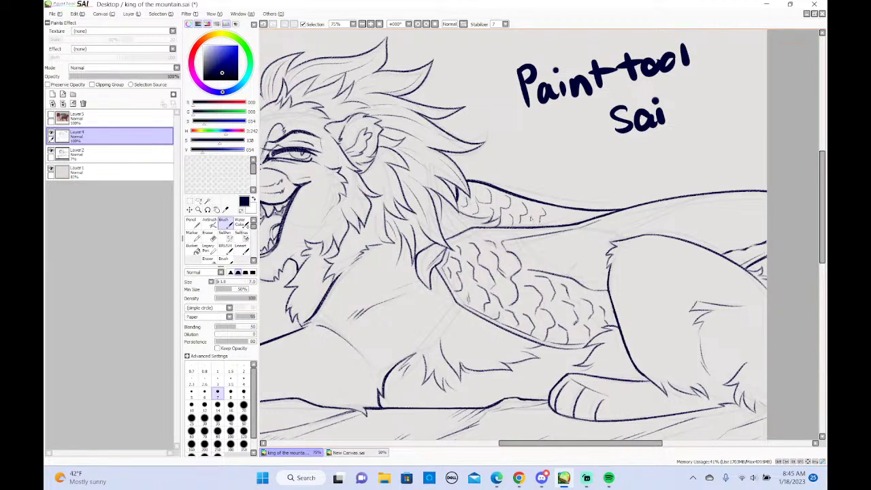
mouse_move(557, 211)
left_mouse_down()
mouse_move(553, 222)
mouse_move(569, 221)
mouse_move(561, 226)
mouse_move(583, 219)
left_mouse_up()
key("ctrl+z")
key("ctrl+z")
key("ctrl+z")
key("ctrl+z")
key("ctrl+z")
key("ctrl+z")
key("ctrl+z")
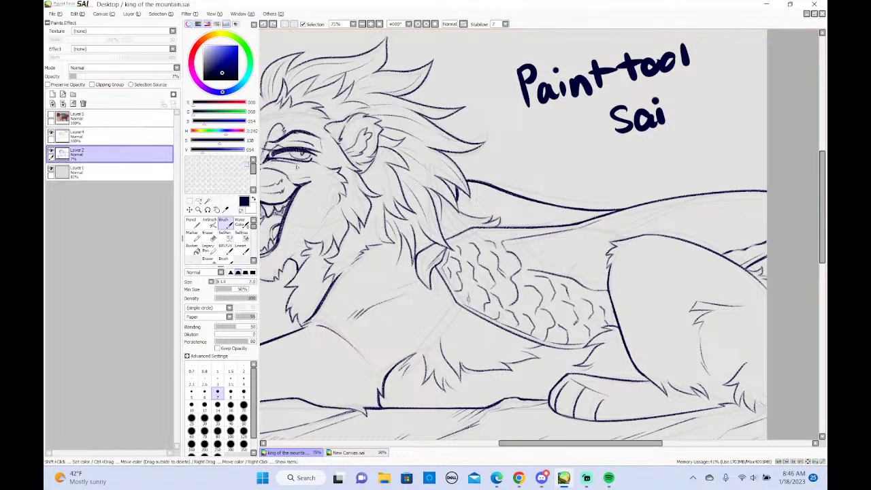
Sketch faint scale guides on Layer2 and ink the scales along the narrow far band behind the mane on Layer4
left_click_drag(487, 195, 464, 204)
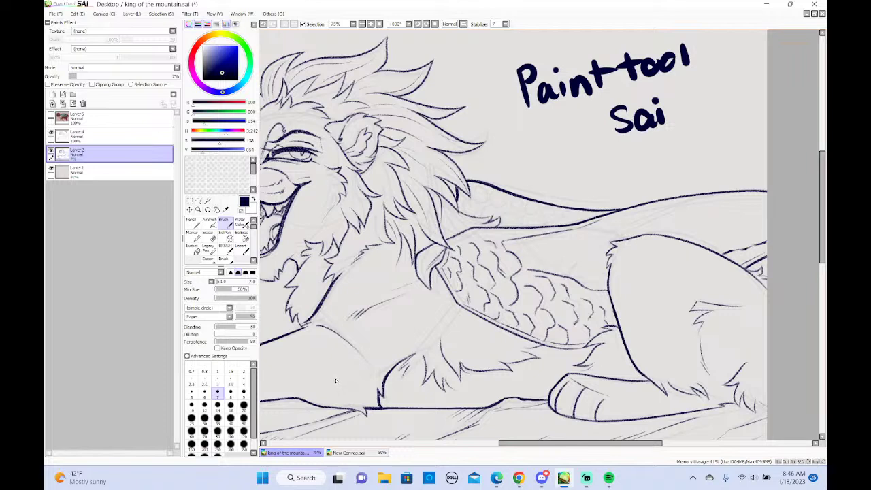
left_click(154, 136)
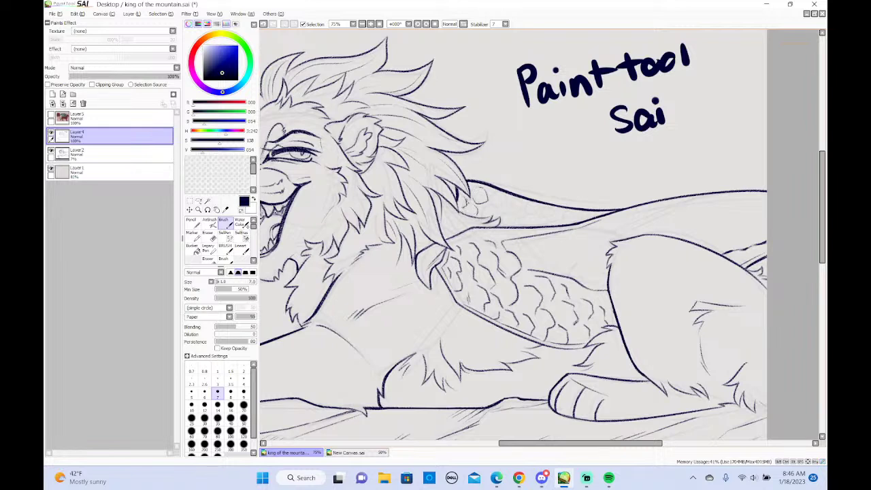
mouse_move(494, 195)
left_mouse_down()
mouse_move(487, 216)
mouse_move(497, 223)
mouse_move(501, 203)
mouse_move(508, 226)
mouse_move(519, 212)
mouse_move(510, 204)
left_mouse_up()
key("ctrl+z")
mouse_move(529, 201)
left_mouse_down()
mouse_move(546, 225)
mouse_move(544, 205)
mouse_move(545, 216)
mouse_move(577, 219)
left_mouse_up()
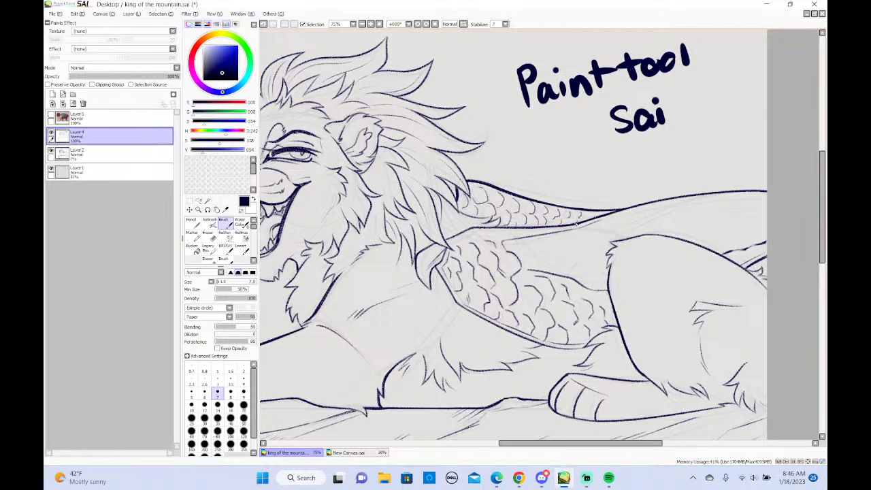
left_click_drag(591, 213, 588, 219)
left_click_drag(534, 444, 513, 443)
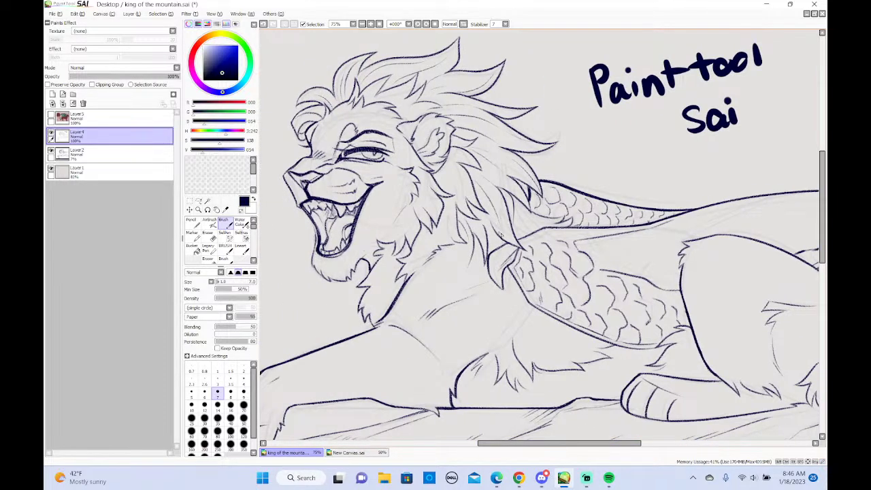
scroll(553, 271, "right", 3)
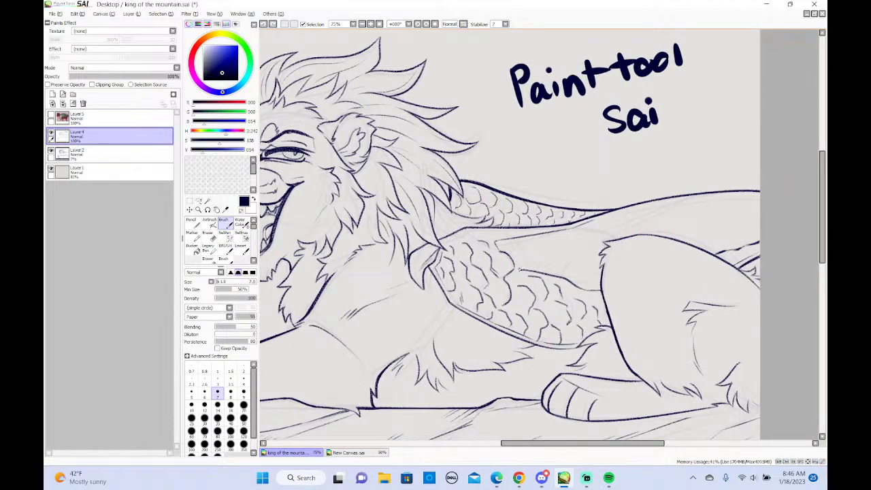
left_click_drag(521, 260, 648, 221)
key("ctrl+z")
key("ctrl+z")
Add a new layer above Layer4 and ink long diagonal lines from the lion's back down to the scaled flank, redoing strokes as needed
left_click(53, 94)
left_click_drag(546, 258, 650, 208)
key("ctrl+z")
left_click_drag(546, 257, 664, 197)
key("ctrl+z")
mouse_move(546, 257)
left_mouse_down()
mouse_move(693, 195)
mouse_move(616, 239)
left_mouse_up()
key("ctrl+z")
left_click_drag(692, 195, 592, 250)
key("ctrl+z")
mouse_move(694, 195)
left_mouse_down()
mouse_move(567, 261)
mouse_move(596, 254)
mouse_move(521, 275)
left_mouse_up()
key("ctrl+z")
left_click_drag(575, 256, 523, 275)
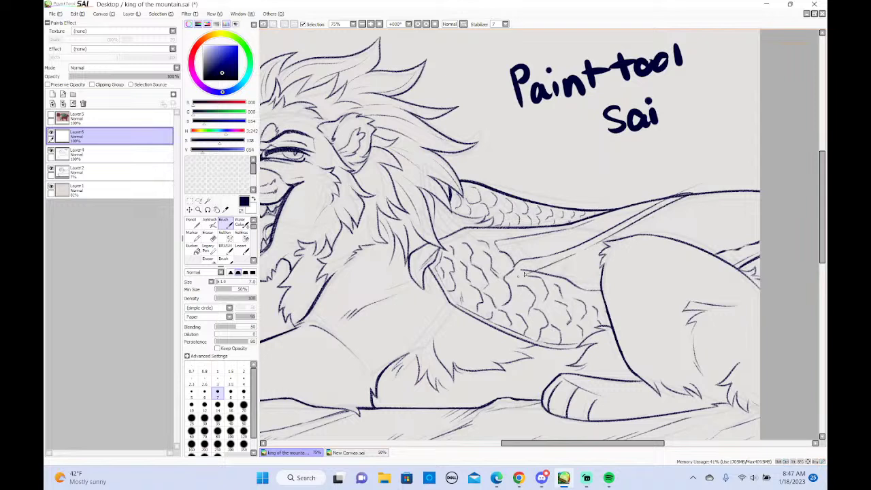
Redraw the lower edge of the diagonal strut so it runs down into the scaled flank
left_click_drag(589, 248, 544, 271)
key("ctrl+z")
left_click_drag(602, 242, 559, 262)
key("ctrl+z")
key("ctrl+z")
left_click_drag(613, 237, 519, 281)
Erase the excess lines where the diagonal strut meets the back, and touch up the joint on Layer4 with the Brush
key("e")
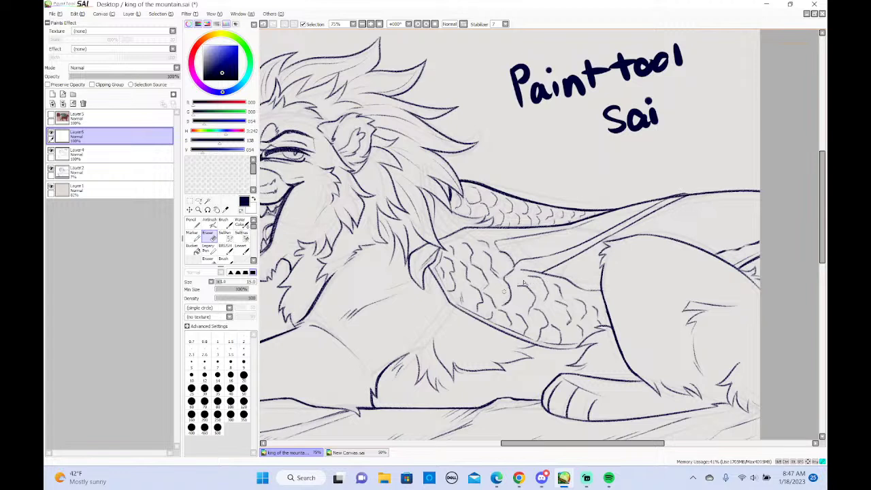
left_click(129, 154)
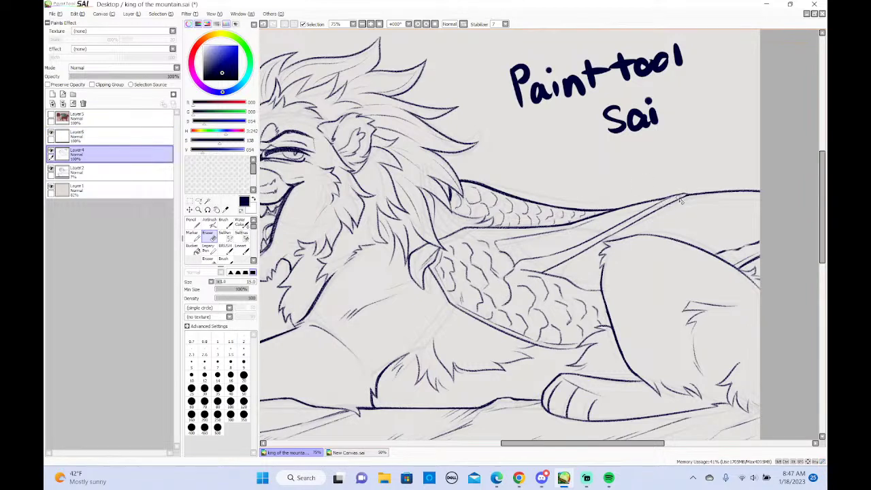
left_click(224, 222)
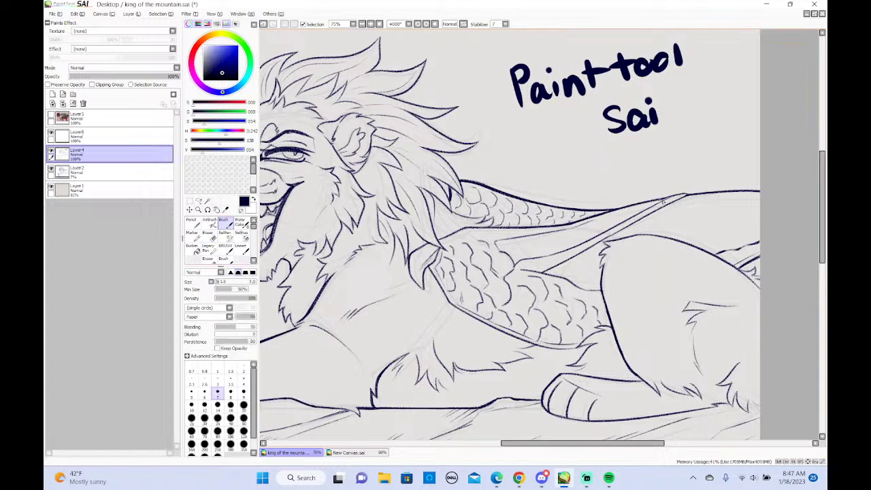
mouse_move(672, 197)
left_mouse_down()
mouse_move(654, 204)
mouse_move(689, 195)
mouse_move(664, 200)
left_mouse_up()
Flip the canvas horizontally and bring the mirrored lion's body into view
left_click(103, 13)
left_click(115, 60)
mouse_move(547, 447)
left_mouse_down()
mouse_move(447, 451)
mouse_move(475, 452)
left_mouse_up()
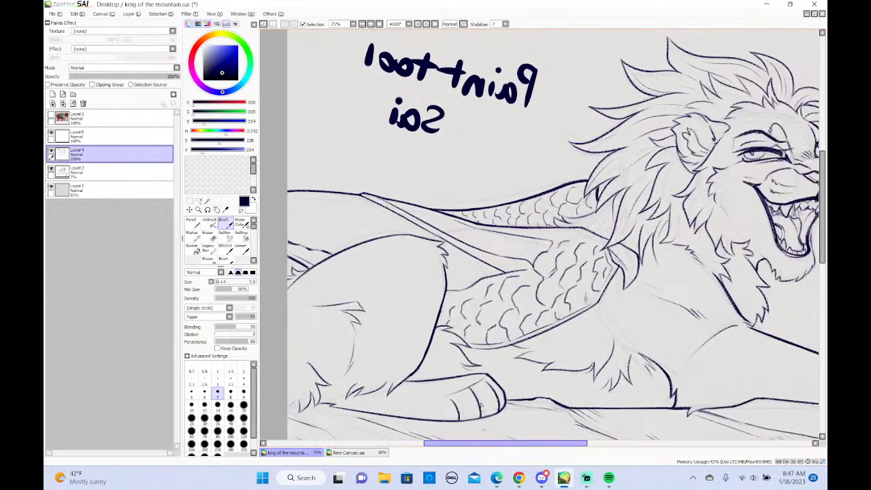
Try several long fold lines sloping from the back over the haunch toward the scaled flank, undoing rejected strokes
left_click_drag(365, 226, 478, 274)
key("ctrl+z")
key("ctrl+z")
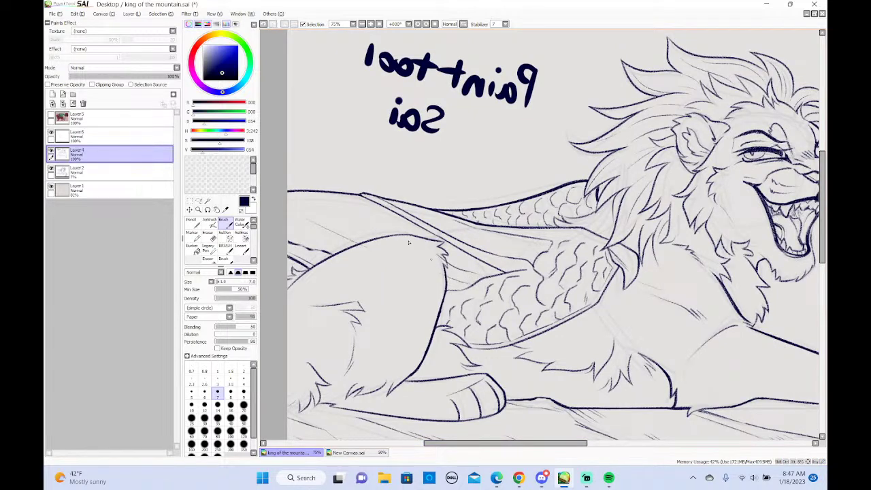
key("ctrl+z")
key("ctrl+z")
left_click_drag(352, 216, 425, 245)
key("ctrl+z")
left_click_drag(340, 219, 446, 263)
key("ctrl+z")
mouse_move(403, 243)
left_mouse_down()
mouse_move(474, 271)
mouse_move(468, 282)
left_mouse_up()
mouse_move(352, 219)
left_mouse_down()
mouse_move(388, 238)
mouse_move(382, 259)
left_mouse_up()
key("ctrl+z")
key("ctrl+z")
Try curved fold lines above the haunch and beside the diagonal strut, and undo the attempted strokes
left_click_drag(347, 233, 359, 239)
left_click_drag(304, 217, 403, 240)
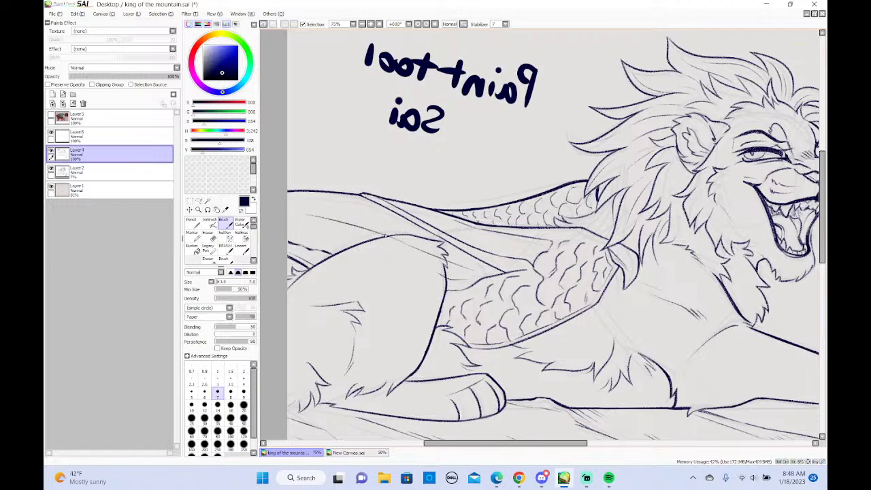
left_click_drag(313, 226, 370, 244)
left_click_drag(457, 232, 527, 249)
key("ctrl+z")
mouse_move(455, 230)
left_mouse_down()
mouse_move(531, 252)
mouse_move(528, 244)
left_mouse_up()
key("ctrl+z")
key("ctrl+z")
key("ctrl+z")
key("ctrl+z")
key("ctrl+z")
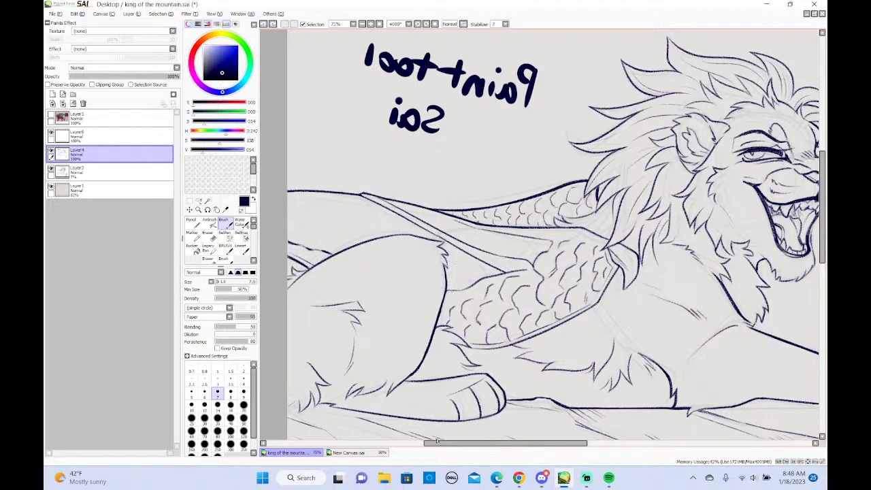
Review the whole mirrored line art at 33.33% zoom and check the stream chat in Streamlabs Desktop
mouse_move(824, 191)
left_mouse_down()
mouse_move(826, 248)
mouse_move(829, 203)
left_mouse_up()
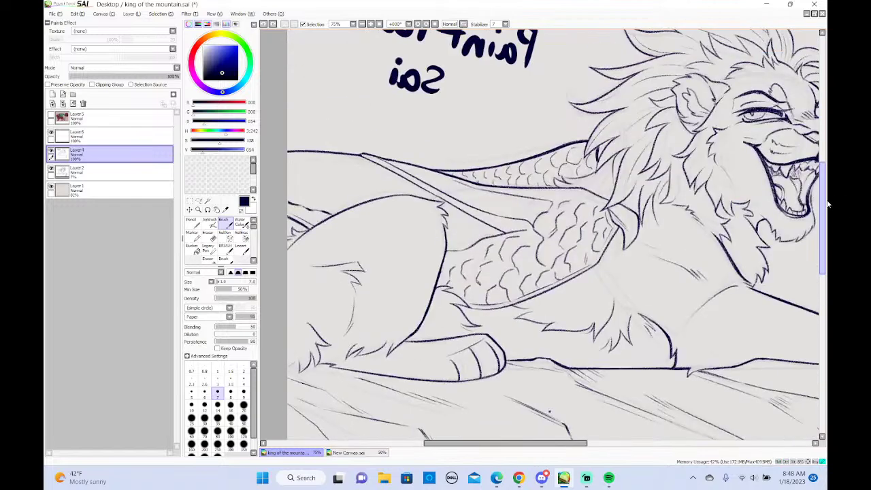
left_click(363, 25)
left_click(363, 24)
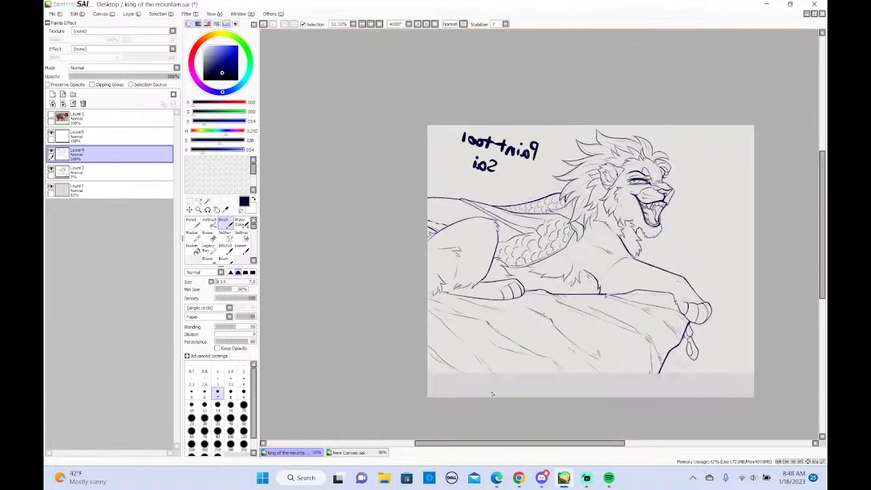
left_click_drag(494, 443, 518, 436)
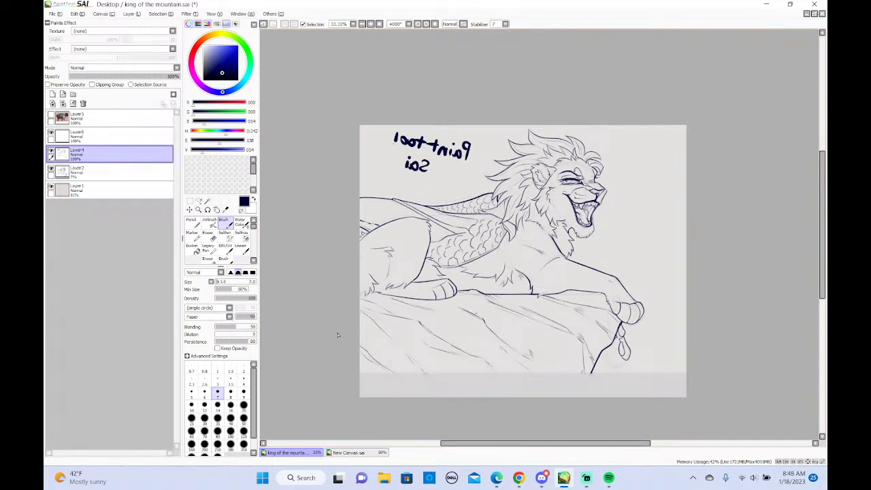
left_click(586, 478)
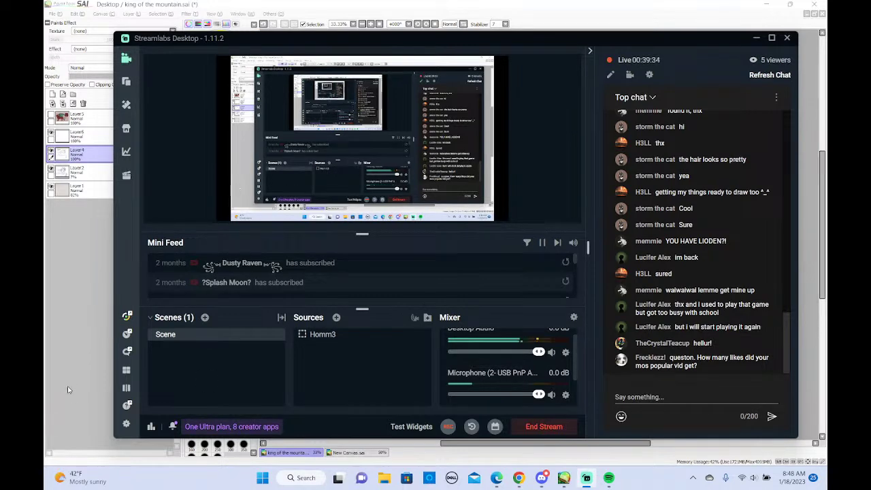
left_click(63, 334)
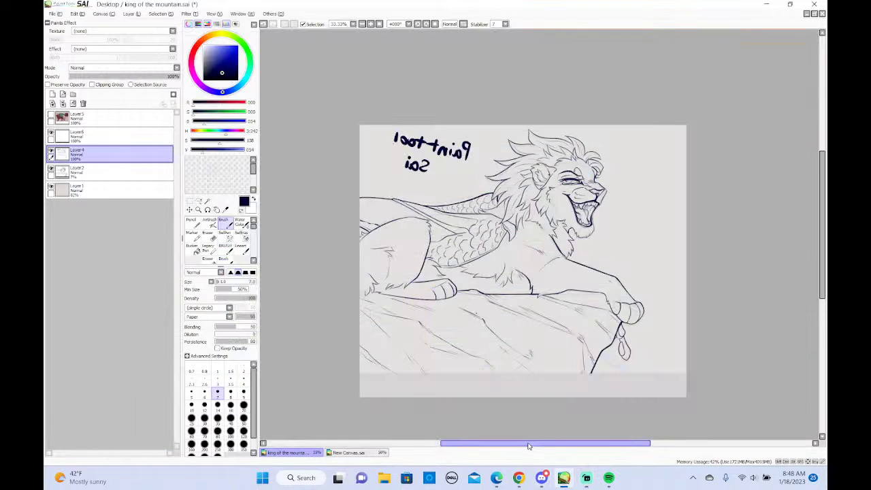
Hide Layer4 and show it again to compare the line art with the sketch beneath
left_click_drag(527, 446, 531, 449)
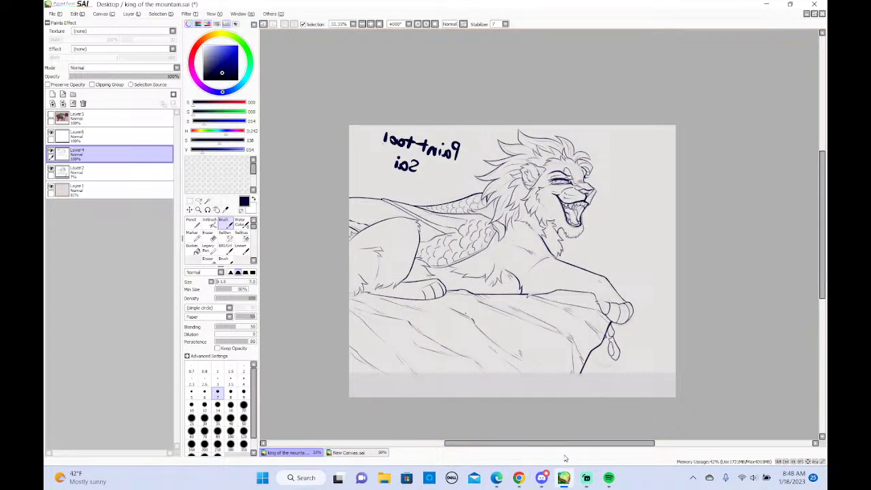
left_click_drag(558, 445, 561, 452)
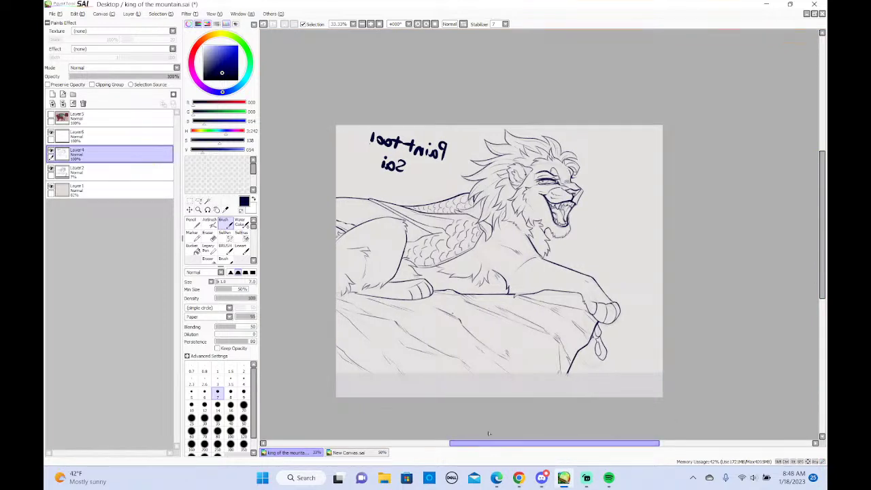
left_click(51, 153)
left_click(51, 152)
Merge Layer6 down into Layer4, leaving the layer name unchanged, with the front paw and rock edge in view at 75%
left_click_drag(828, 209, 826, 271)
left_click(371, 24)
left_click(371, 24)
left_click_drag(562, 437, 585, 440)
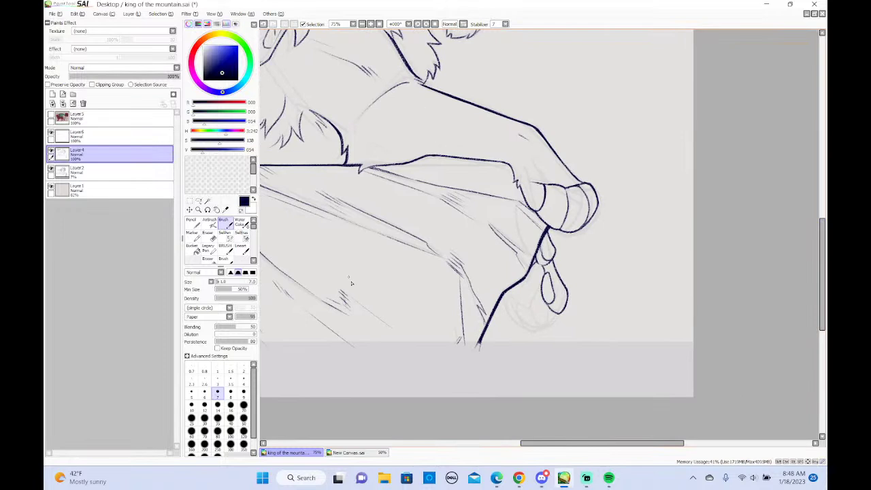
left_click(79, 139)
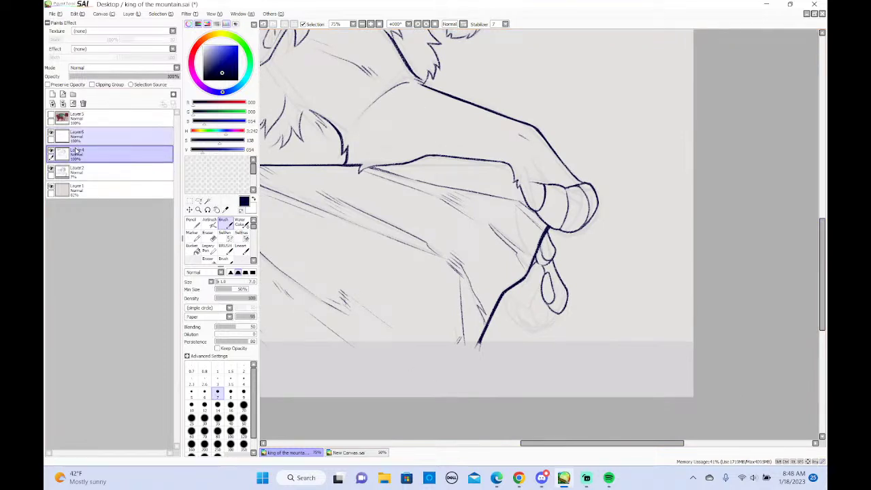
double_click(59, 140)
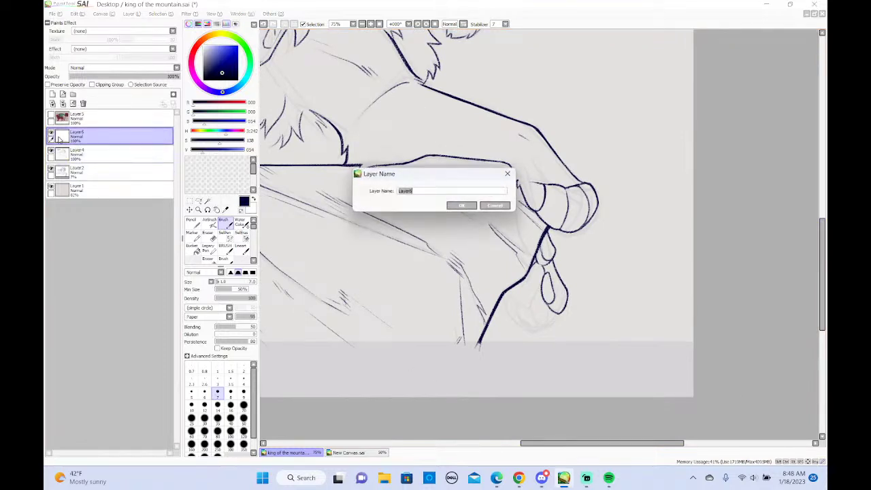
left_click(461, 205)
left_click(131, 13)
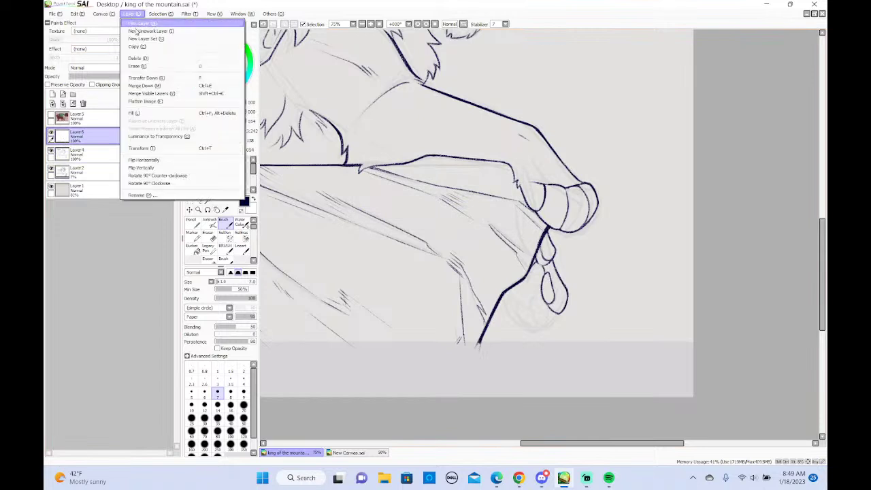
left_click(147, 88)
Add a new layer beneath Layer4, set its opacity to 64%, and sketch rounded curves below the dangling ovals at the rock's edge
left_click(53, 93)
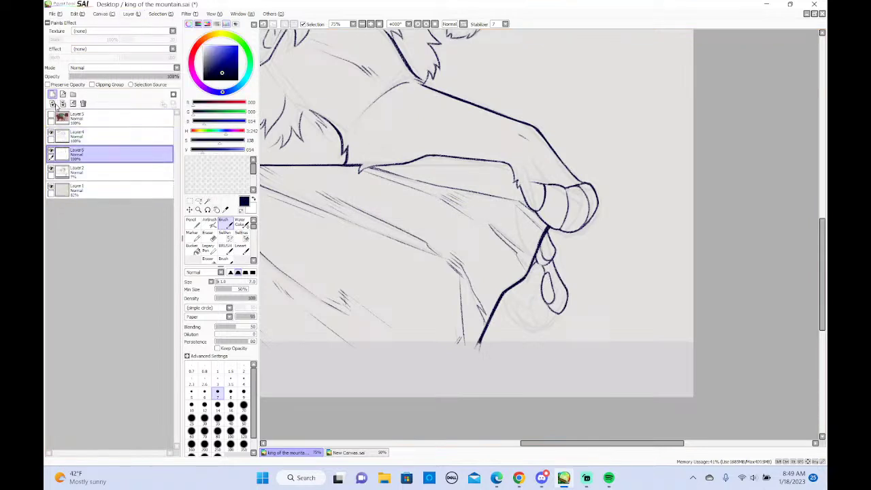
left_click(140, 75)
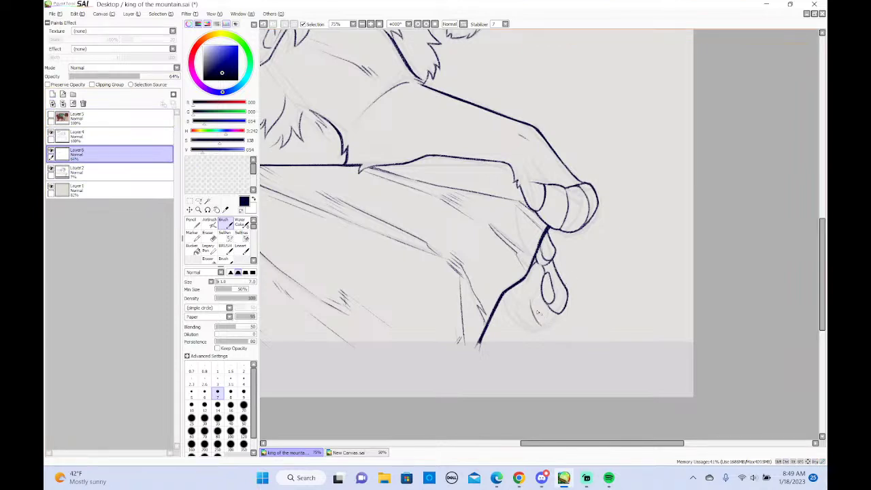
left_click_drag(542, 325, 535, 302)
mouse_move(544, 326)
left_mouse_down()
mouse_move(560, 313)
mouse_move(531, 331)
mouse_move(548, 324)
mouse_move(544, 330)
left_mouse_up()
key("ctrl+z")
key("ctrl+z")
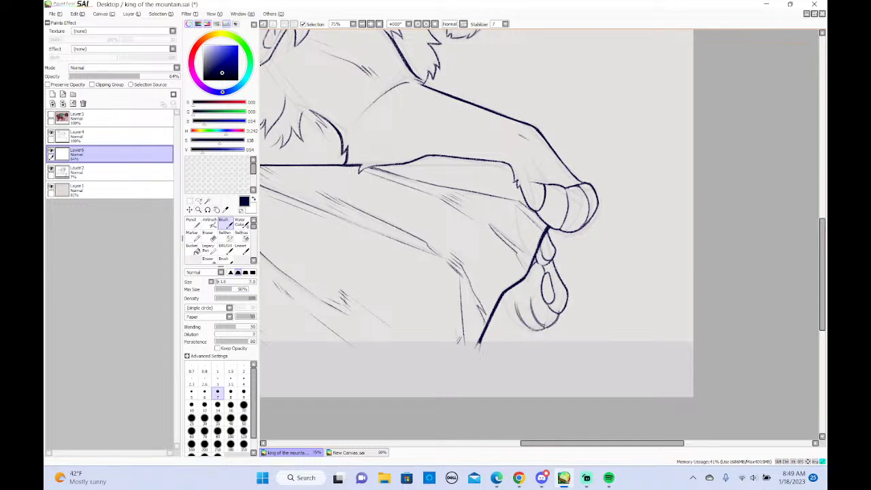
key("ctrl+z")
Redraw the outer curve and sketch a cluster of small overlapping ovals beside the dangling shapes at the rock's edge
mouse_move(506, 296)
left_mouse_down()
mouse_move(510, 315)
mouse_move(528, 327)
left_mouse_up()
key("ctrl+z")
key("ctrl+z")
mouse_move(510, 296)
left_mouse_down()
mouse_move(518, 317)
mouse_move(511, 314)
mouse_move(529, 323)
left_mouse_up()
mouse_move(540, 290)
left_mouse_down()
mouse_move(534, 311)
mouse_move(542, 316)
mouse_move(533, 316)
mouse_move(535, 289)
mouse_move(531, 316)
left_mouse_up()
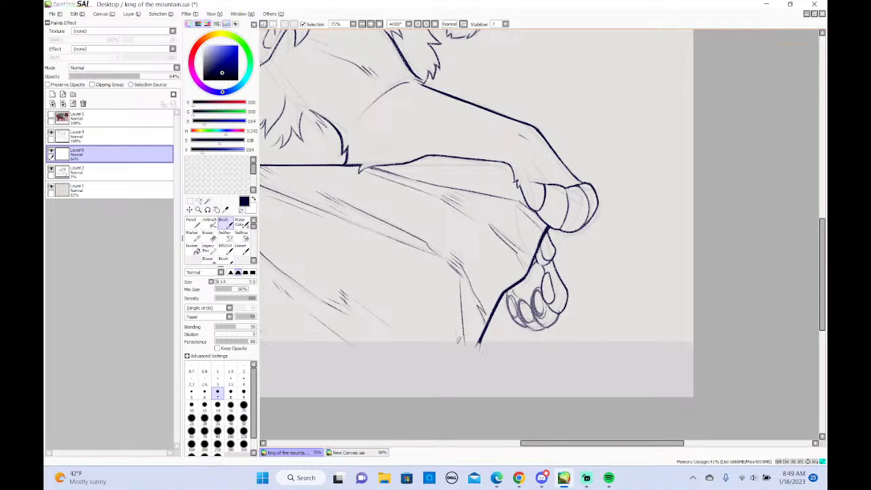
Add another sketch curve above the oval cluster and lower the sketch layer's opacity to about 29%
left_click_drag(528, 269, 522, 290)
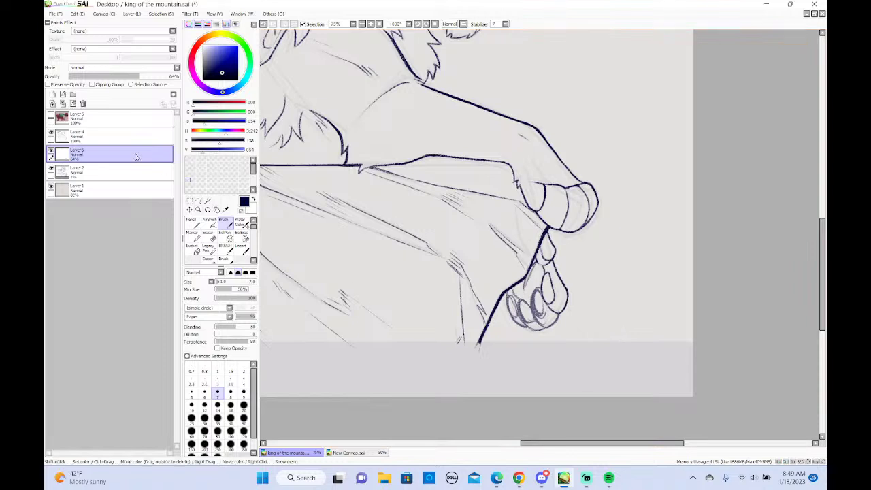
left_click(98, 76)
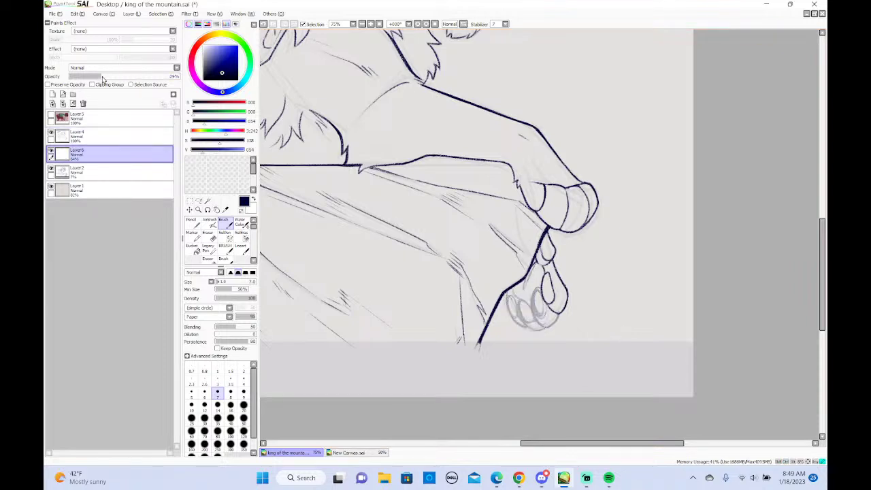
Ink the inner ovals on Layer4 over the faded sketch below the rock's edge, undoing and redrawing strokes that miss
left_click(81, 137)
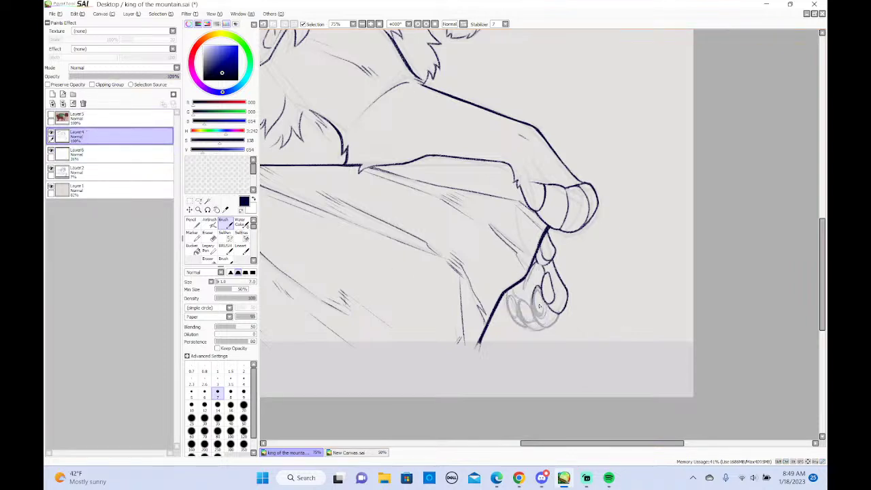
left_click_drag(535, 297, 523, 320)
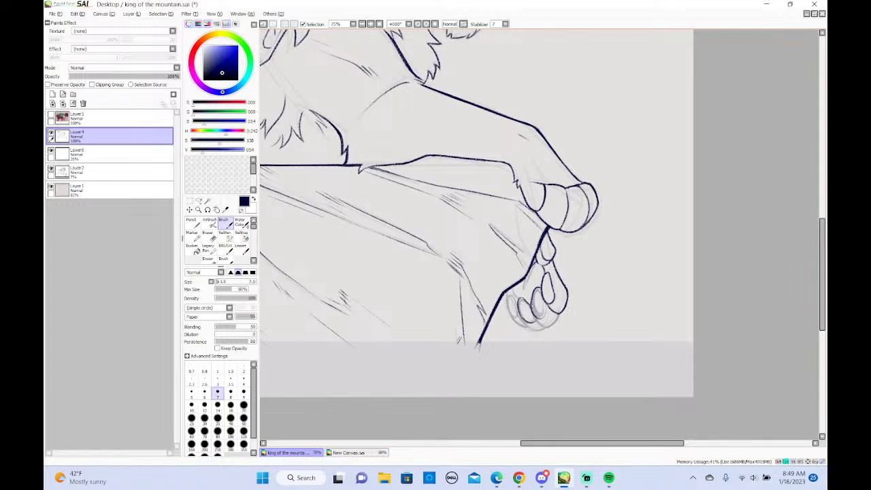
key("ctrl+z")
mouse_move(528, 304)
left_mouse_down()
mouse_move(547, 317)
mouse_move(533, 307)
mouse_move(537, 315)
left_mouse_up()
key("ctrl+z")
key("ctrl+z")
key("ctrl+z")
key("ctrl+z")
key("ctrl+z")
key("ctrl+z")
key("ctrl+z")
key("ctrl+z")
key("ctrl+z")
key("ctrl+z")
key("ctrl+z")
Clean up the inked ovals and draw the remaining outer ovals and lower curve of the cluster
left_click_drag(538, 306, 540, 314)
key("ctrl+z")
key("ctrl+z")
key("ctrl+z")
key("ctrl+z")
key("e")
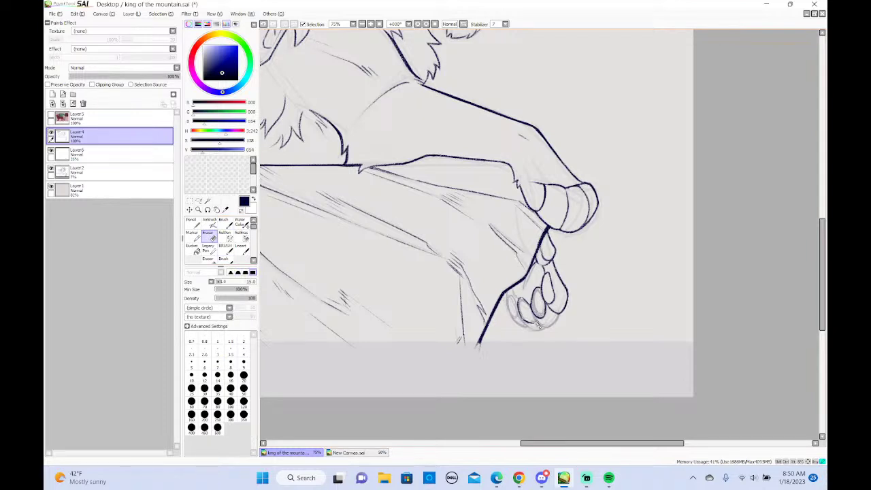
key("b")
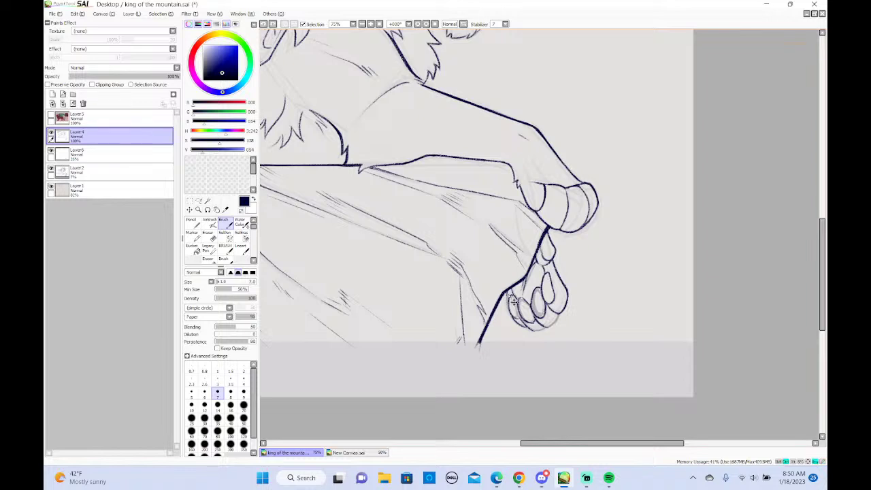
left_click_drag(530, 331, 549, 322)
key("ctrl+z")
left_click_drag(547, 330, 560, 315)
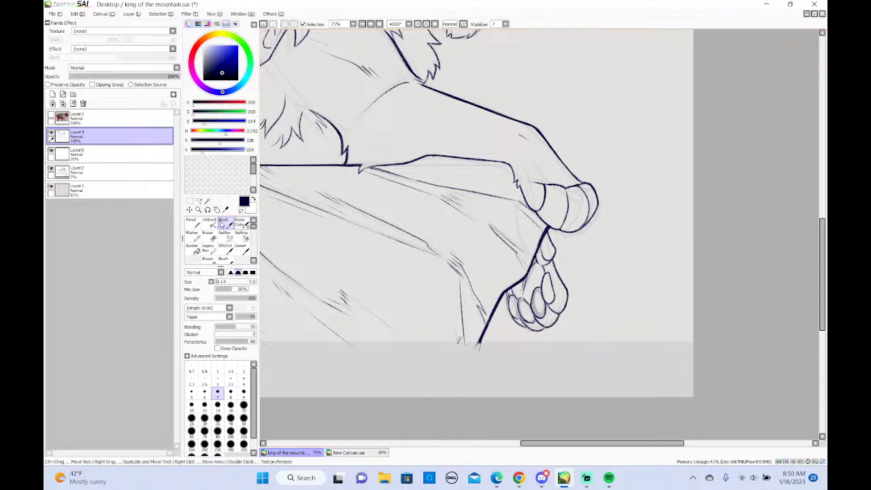
Delete the faded sketch layer beneath Layer4 and make Layer4 the active layer again
left_click(78, 154)
left_click(83, 103)
left_click(85, 158)
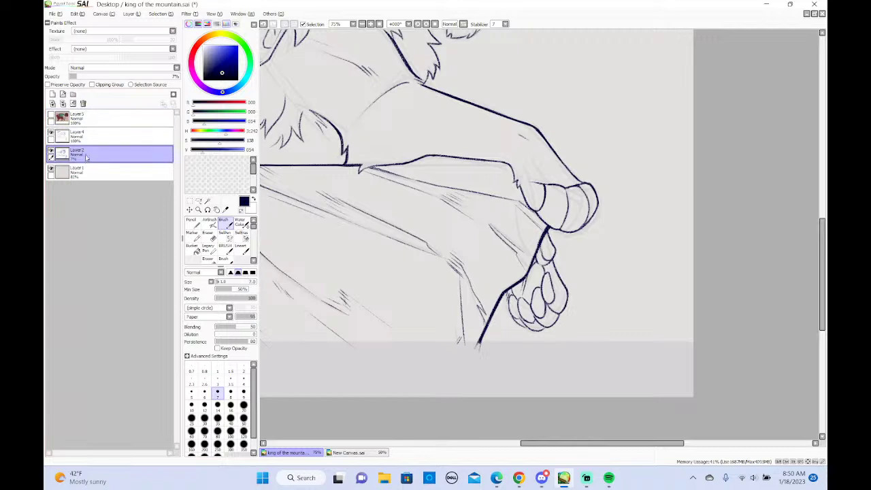
left_click(93, 134)
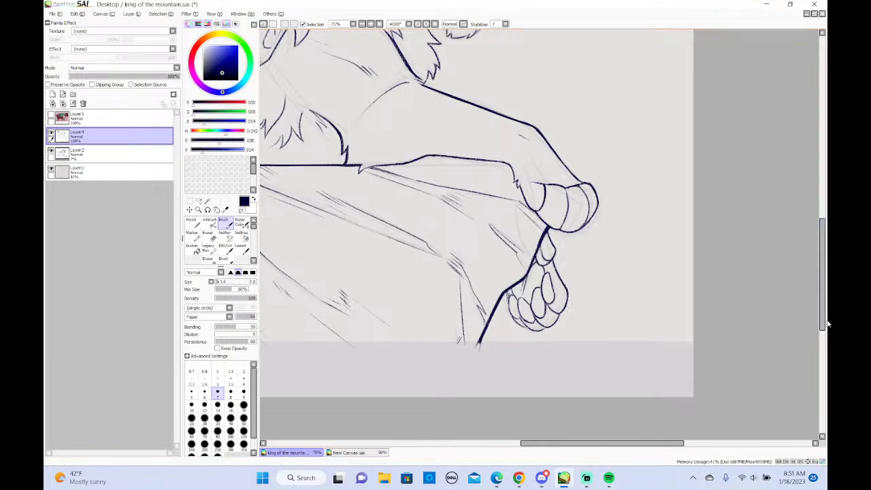
Review the whole drawing at 33.33%, toggling Layer4 off and on to compare it with the sketch, and return to 75%
left_click(362, 24)
left_click(362, 23)
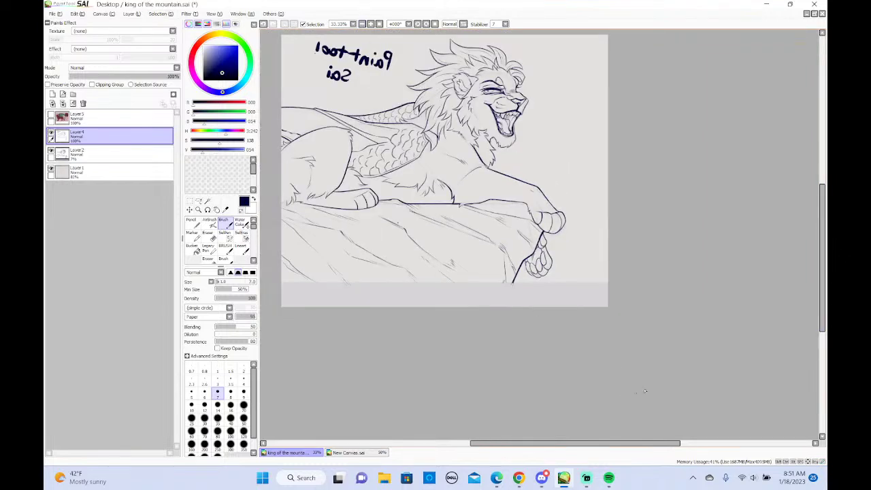
scroll(819, 266, "up", 2)
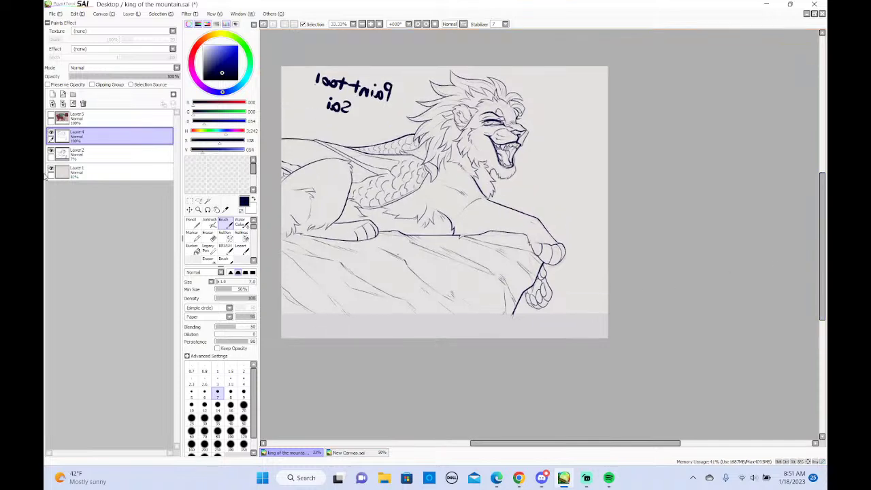
left_click(51, 134)
left_click(51, 134)
left_click(373, 24)
left_click(373, 25)
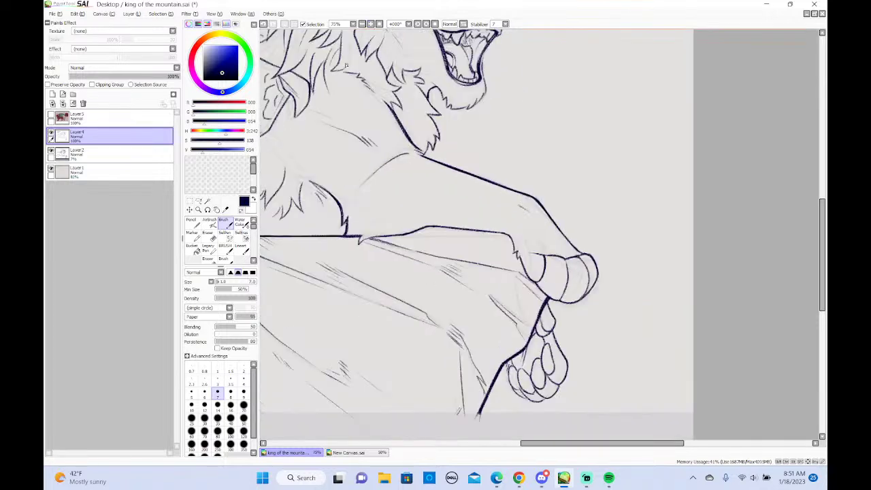
Lasso the oval cluster hanging below the rock's edge, enlarge it slightly with Transform, and return to the Brush
left_click(199, 201)
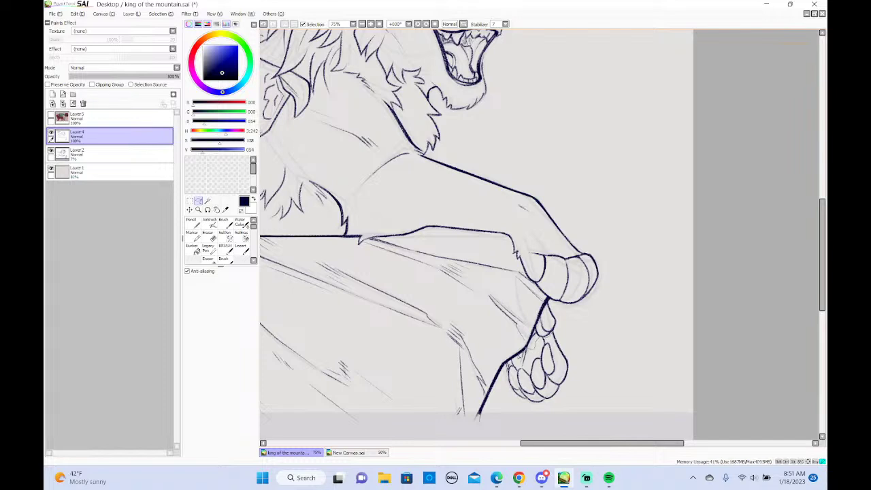
mouse_move(505, 374)
left_mouse_down()
mouse_move(513, 411)
mouse_move(586, 408)
mouse_move(606, 355)
left_mouse_up()
left_click(131, 14)
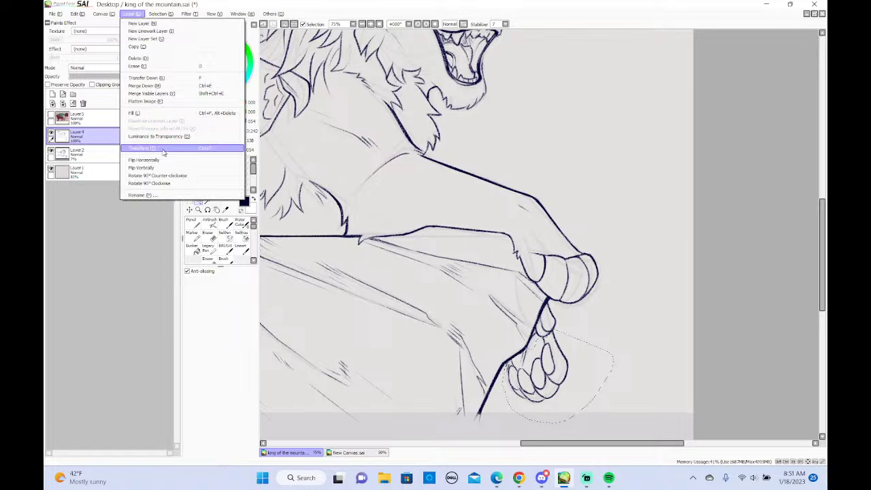
left_click(162, 153)
left_click_drag(502, 407, 501, 409)
left_click_drag(534, 379, 536, 379)
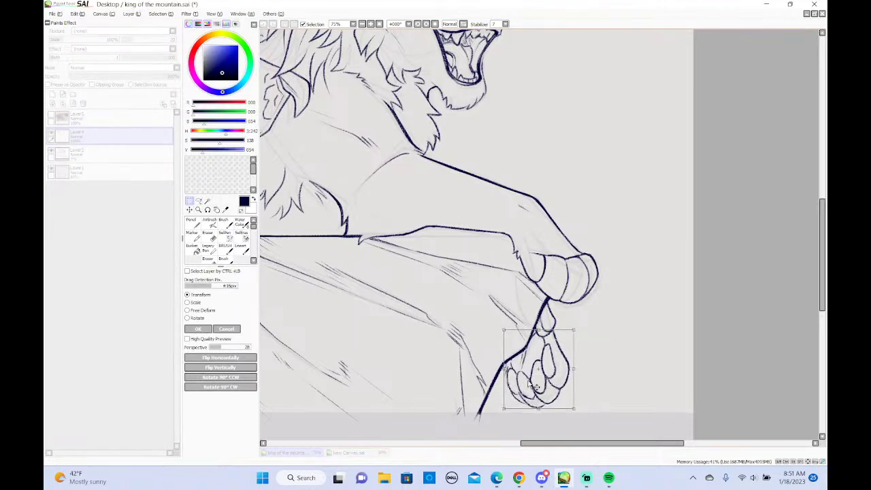
left_click_drag(503, 408, 502, 409)
left_click(200, 328)
key("b")
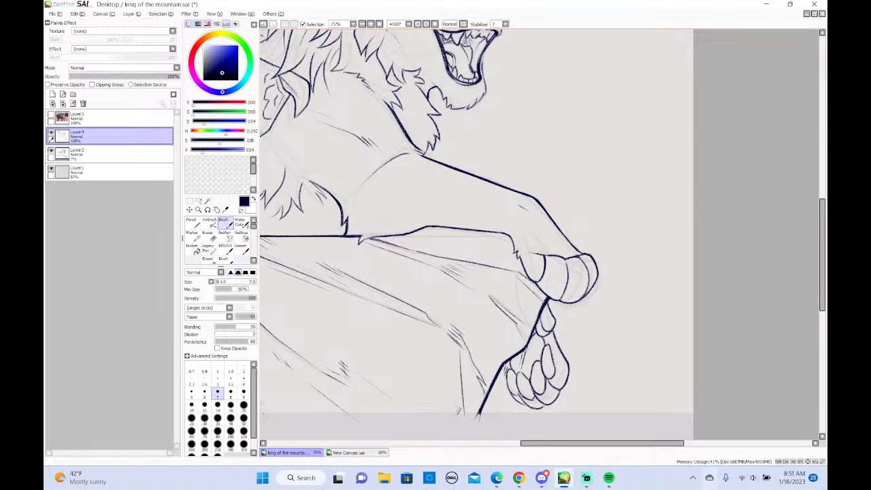
Select the handwritten "Paint tool Sai" text beside the lion's mane and cut it from Layer4
left_click(367, 24)
left_click(367, 24)
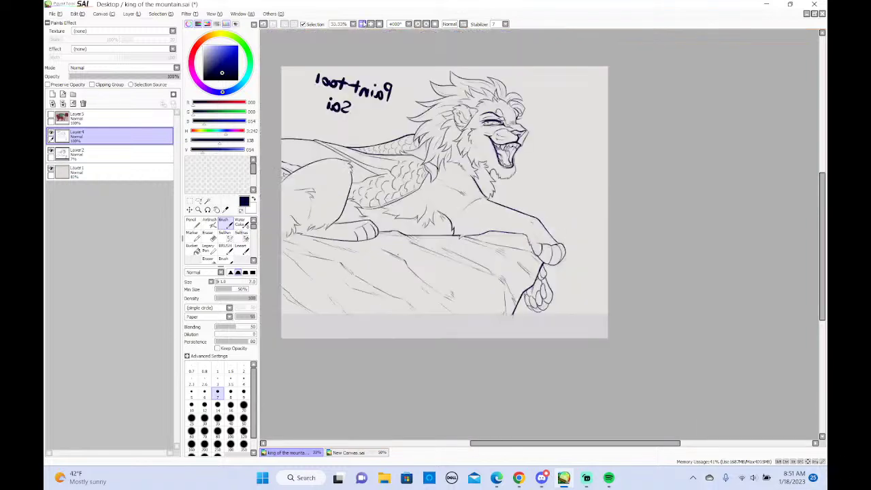
left_click(189, 200)
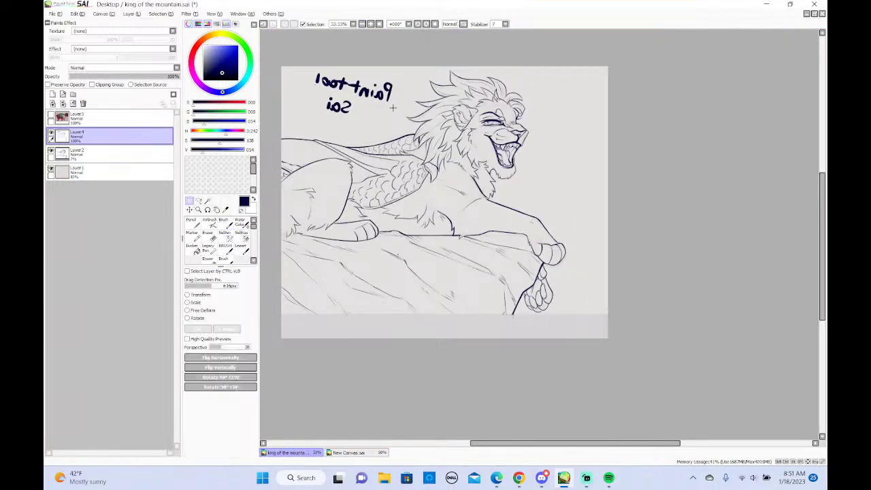
mouse_move(408, 66)
left_mouse_down()
mouse_move(300, 113)
mouse_move(292, 104)
left_mouse_up()
left_click_drag(376, 131, 295, 80)
key("ctrl+x")
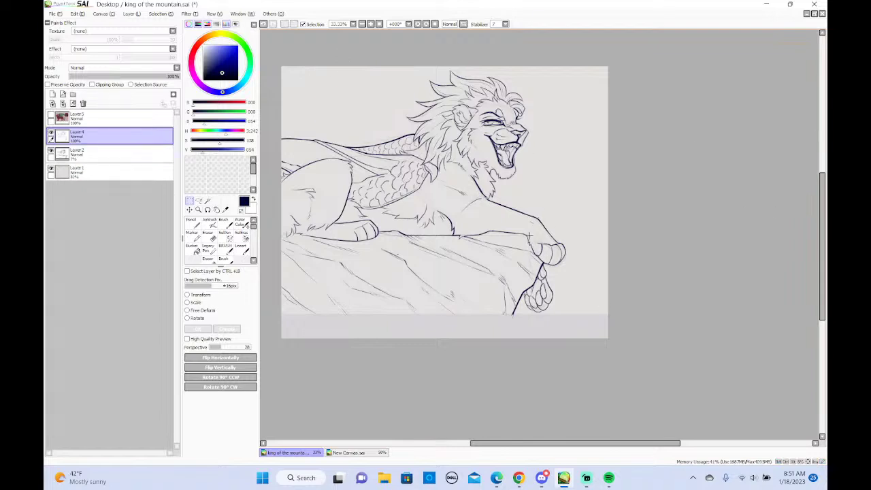
Flip the whole canvas horizontally
left_click_drag(557, 443, 535, 434)
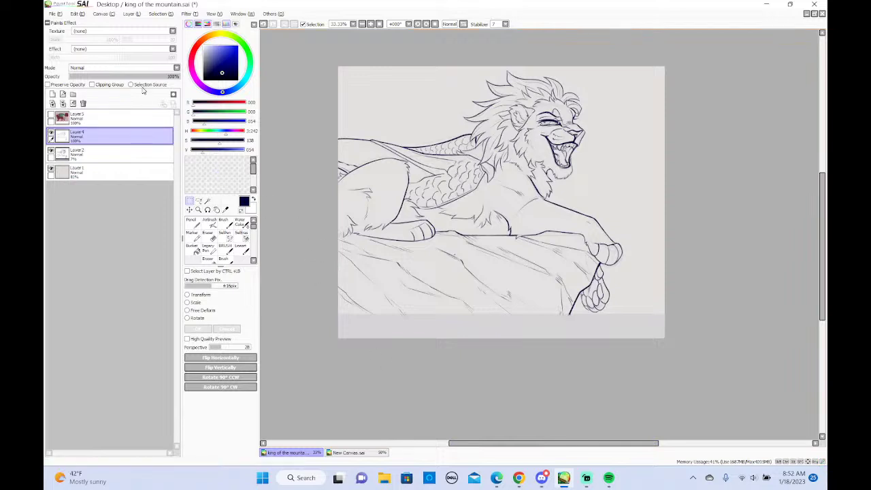
left_click(106, 15)
left_click(116, 55)
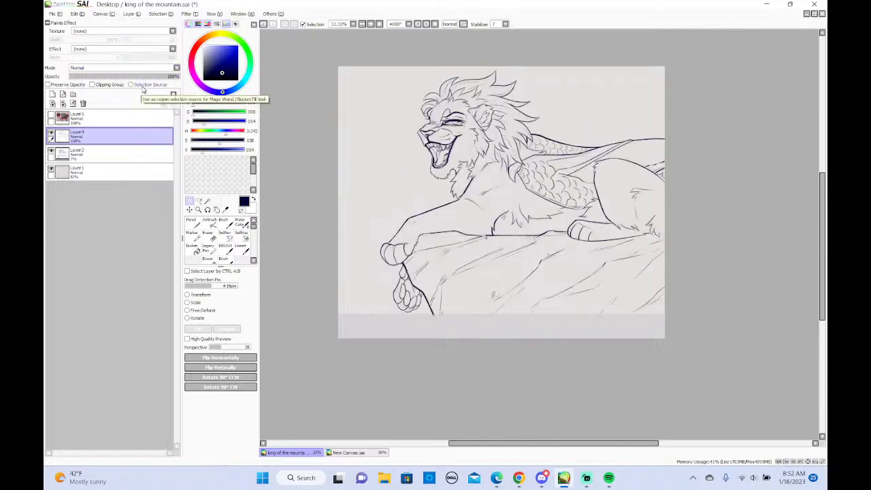
Delete the faint sketch on Layer2 and make Layer4 the active layer
left_click(370, 24)
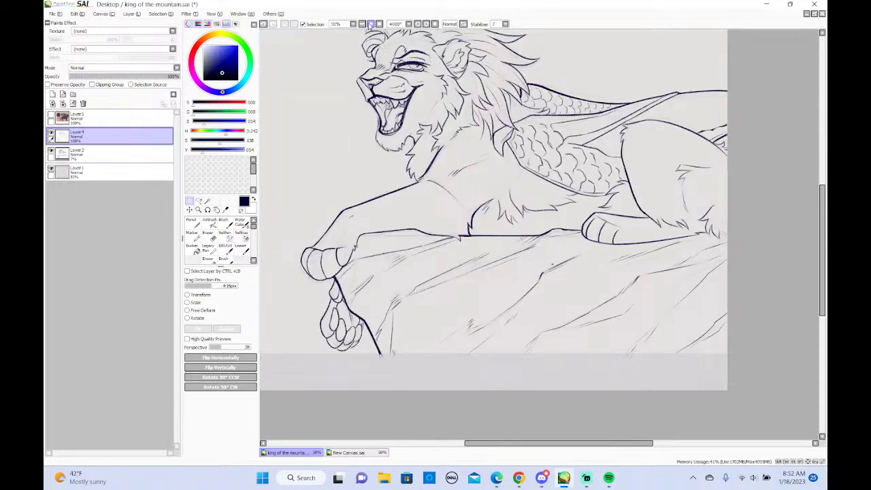
scroll(778, 233, "up", 3)
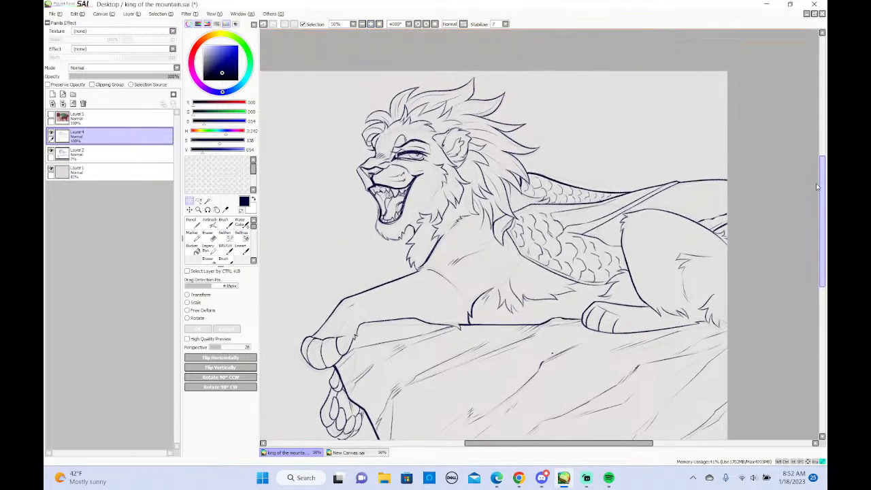
left_click_drag(533, 442, 501, 442)
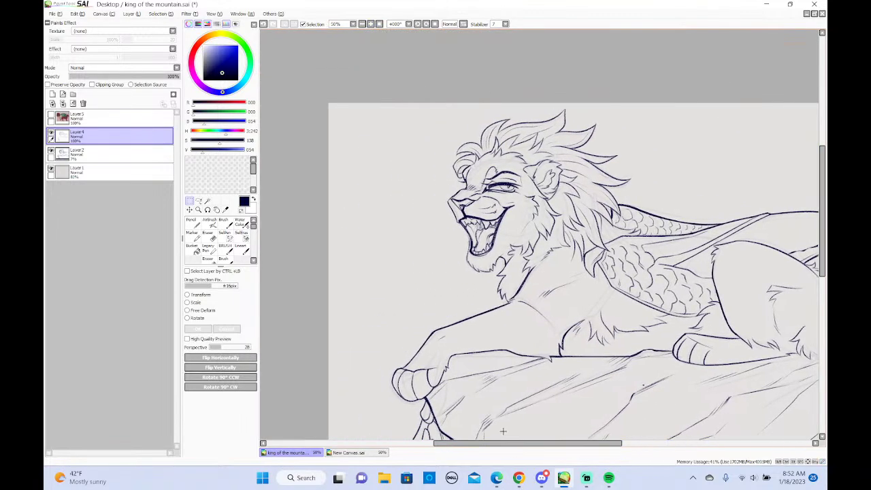
left_click(371, 24)
left_click(87, 153)
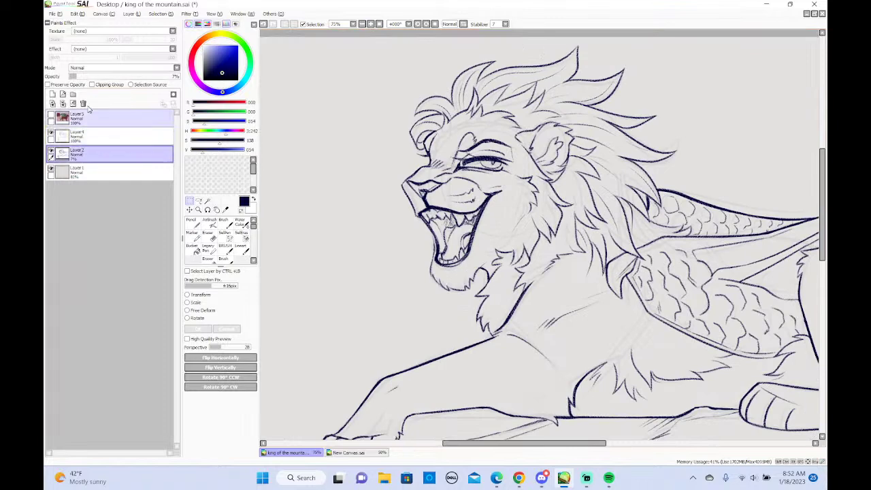
left_click(83, 104)
left_click(108, 136)
Activate the SelPen tool with the lion's head in view
left_click_drag(453, 442, 481, 439)
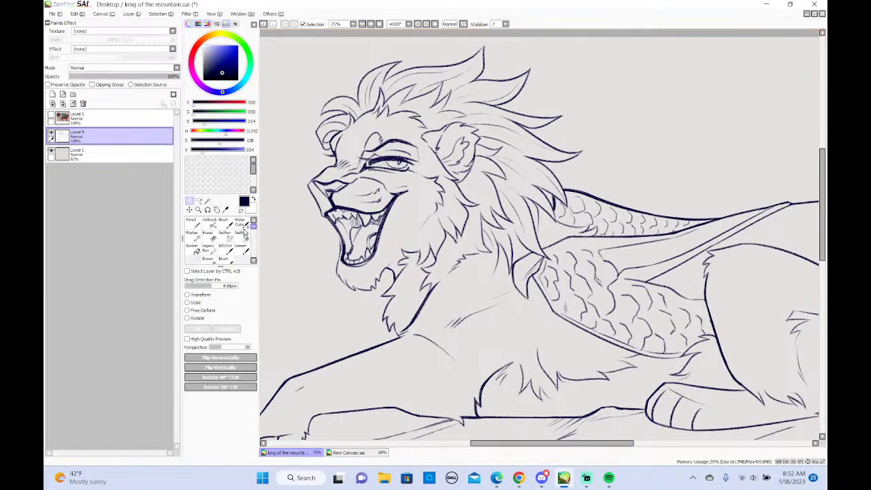
left_click(223, 234)
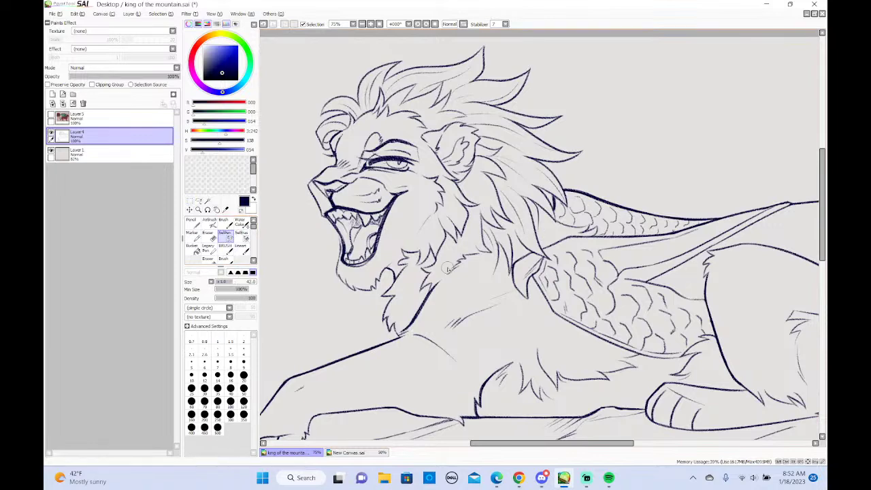
Switch to Streamlabs Desktop to read the stream's chat messages, and return to the lion drawing
left_click(586, 478)
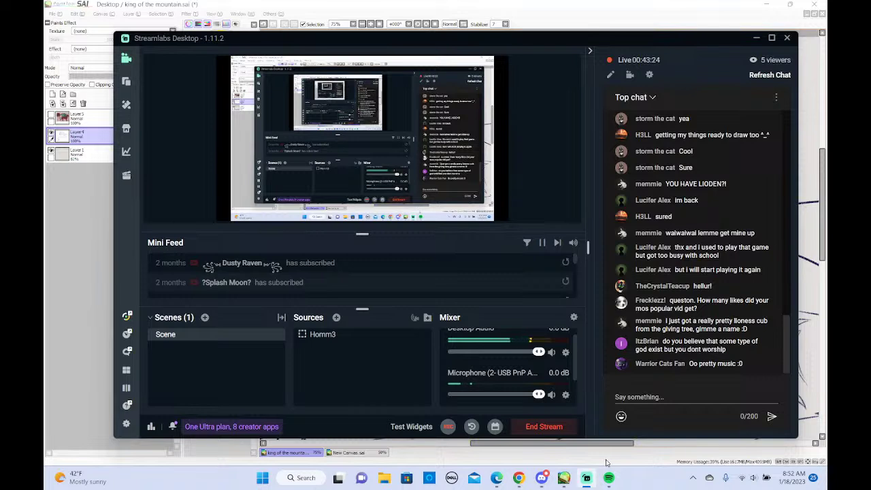
mouse_move(609, 475)
left_click(58, 292)
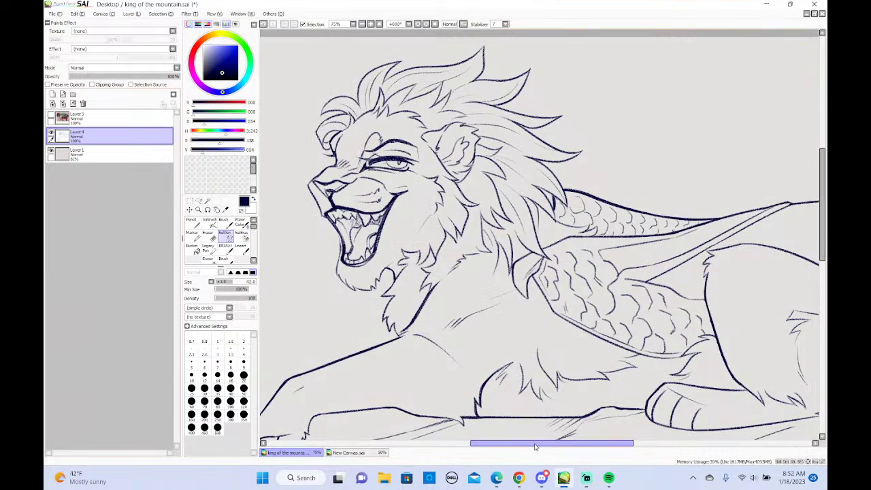
Paint a selection over the lion's face, upper mane, ear and cheek fur, reducing the selection pen to size 22 for the lower tufts
left_click_drag(534, 444, 522, 444)
mouse_move(421, 274)
left_mouse_down()
mouse_move(389, 278)
mouse_move(444, 197)
mouse_move(414, 221)
mouse_move(417, 204)
mouse_move(404, 224)
mouse_move(431, 199)
mouse_move(402, 226)
mouse_move(398, 219)
mouse_move(372, 245)
mouse_move(381, 253)
mouse_move(396, 226)
mouse_move(395, 188)
mouse_move(358, 198)
mouse_move(350, 191)
mouse_move(358, 170)
mouse_move(418, 139)
mouse_move(452, 140)
mouse_move(441, 184)
left_mouse_up()
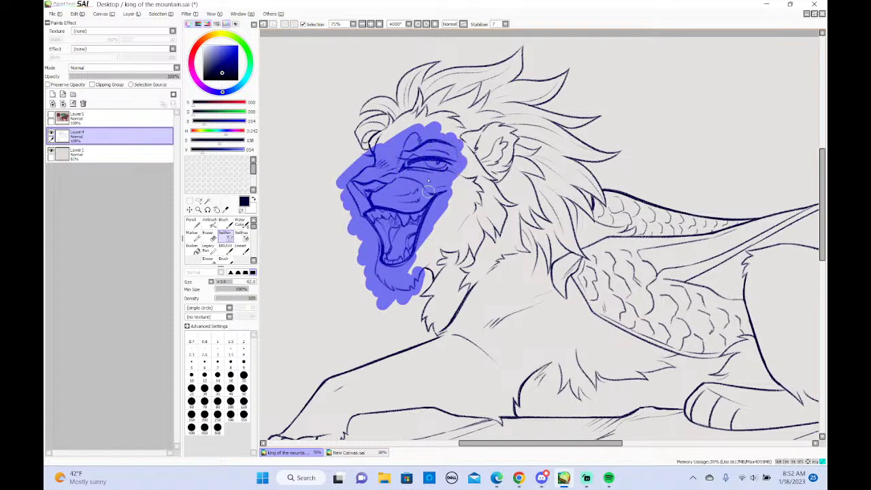
mouse_move(538, 99)
left_mouse_down()
mouse_move(567, 76)
mouse_move(537, 97)
mouse_move(526, 99)
mouse_move(525, 89)
mouse_move(538, 95)
mouse_move(555, 87)
mouse_move(485, 102)
mouse_move(522, 72)
mouse_move(485, 70)
mouse_move(500, 56)
mouse_move(485, 83)
mouse_move(493, 91)
mouse_move(463, 117)
mouse_move(463, 102)
mouse_move(420, 130)
mouse_move(469, 77)
mouse_move(431, 106)
mouse_move(421, 103)
mouse_move(472, 62)
mouse_move(371, 153)
mouse_move(364, 86)
mouse_move(412, 105)
mouse_move(414, 86)
mouse_move(384, 104)
mouse_move(381, 96)
mouse_move(340, 144)
left_mouse_up()
left_click_drag(421, 71, 452, 64)
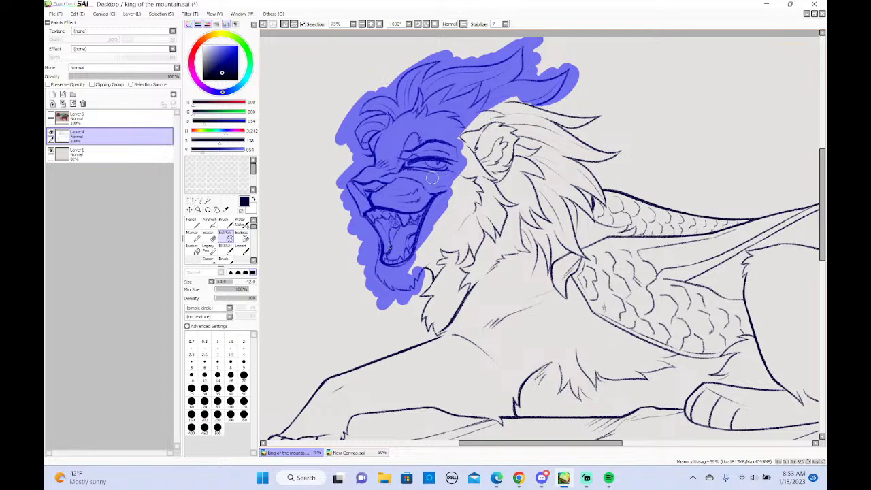
mouse_move(495, 117)
left_mouse_down()
mouse_move(502, 120)
mouse_move(480, 127)
mouse_move(459, 151)
mouse_move(469, 192)
mouse_move(467, 178)
mouse_move(443, 225)
mouse_move(445, 202)
left_mouse_up()
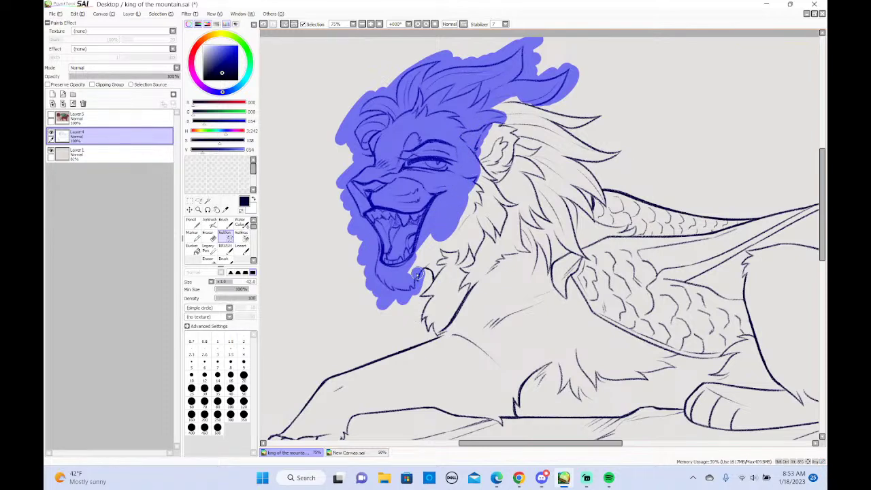
mouse_move(462, 199)
left_mouse_down()
mouse_move(489, 163)
mouse_move(503, 165)
mouse_move(475, 138)
mouse_move(497, 122)
mouse_move(447, 227)
mouse_move(454, 230)
mouse_move(507, 160)
left_mouse_up()
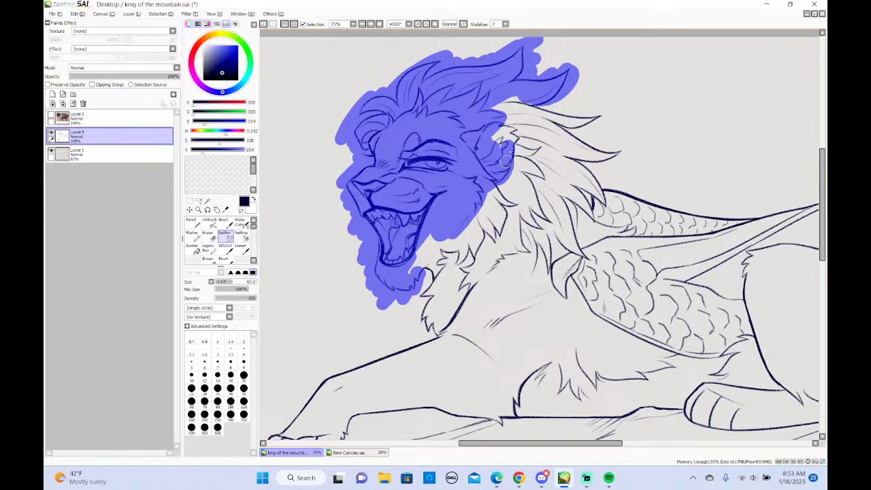
mouse_move(470, 204)
left_mouse_down()
mouse_move(494, 171)
mouse_move(513, 198)
mouse_move(504, 199)
mouse_move(500, 226)
mouse_move(480, 221)
mouse_move(494, 197)
left_mouse_up()
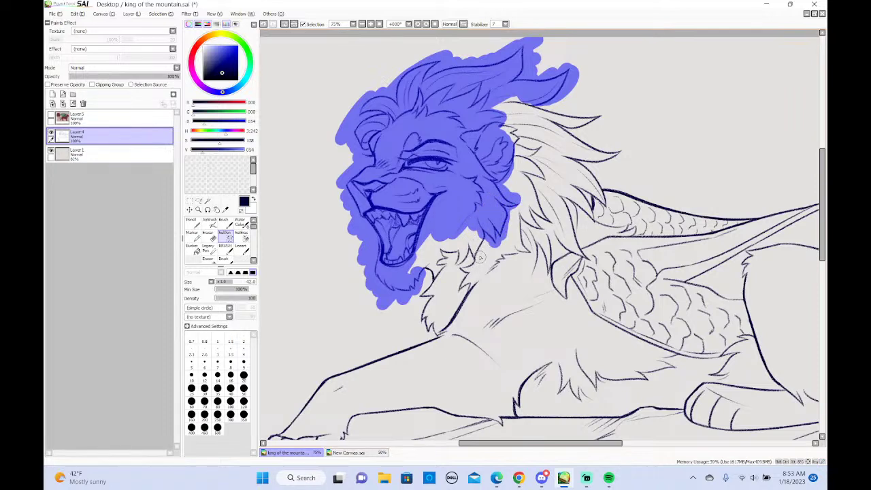
mouse_move(474, 242)
left_mouse_down()
mouse_move(476, 253)
mouse_move(483, 235)
mouse_move(470, 235)
mouse_move(473, 242)
mouse_move(478, 225)
mouse_move(475, 240)
mouse_move(471, 227)
left_mouse_up()
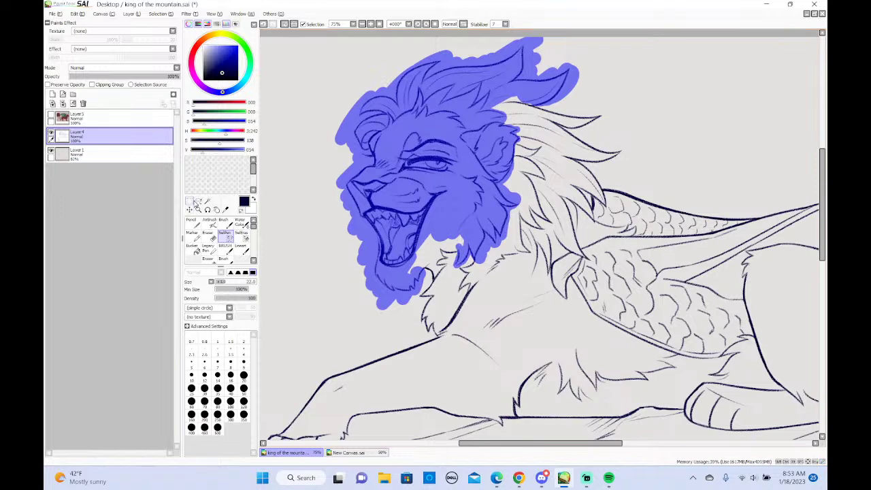
Transform the selected lion head to be slightly smaller, apply the transformation and clear the selection
key("m")
left_click(139, 15)
left_click(162, 148)
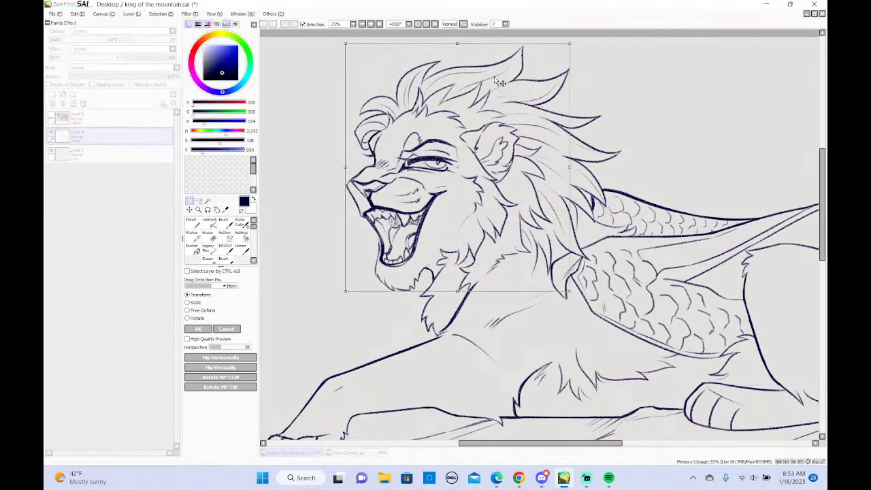
left_click_drag(343, 42, 346, 55)
left_click(204, 330)
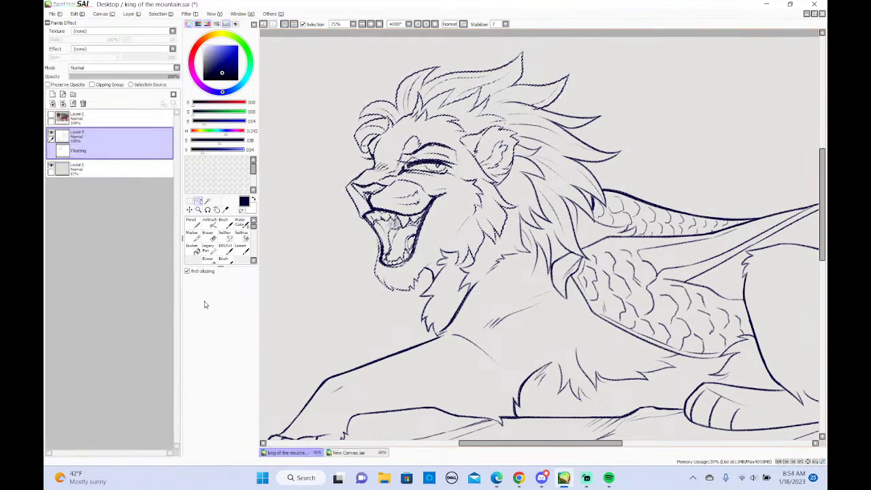
left_click(361, 25)
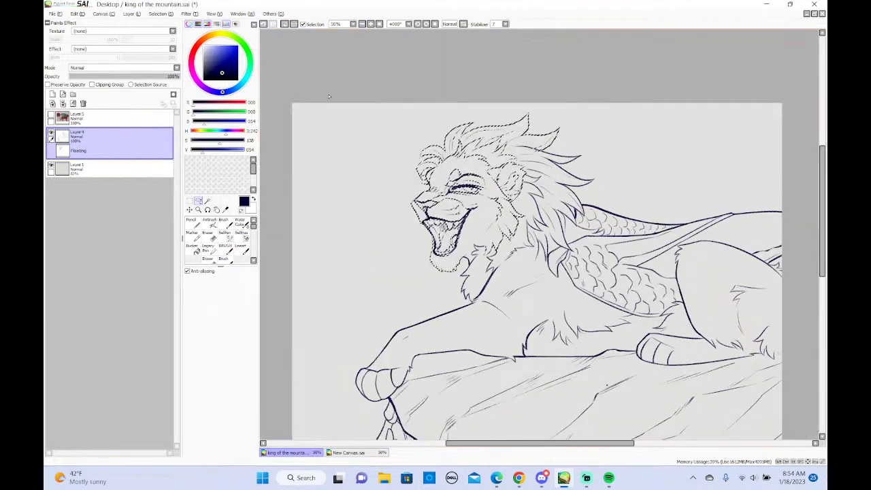
key("ctrl+d")
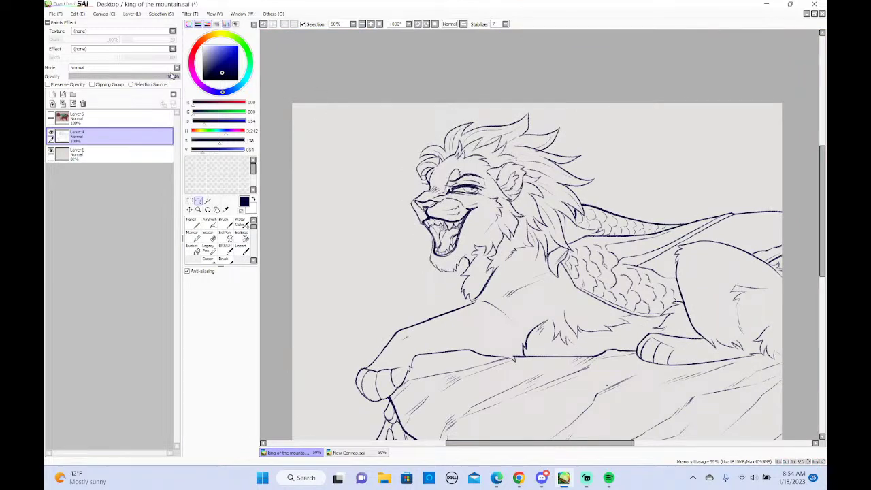
Flip the canvas horizontally to check the head's proportions in mirror view
left_click(101, 13)
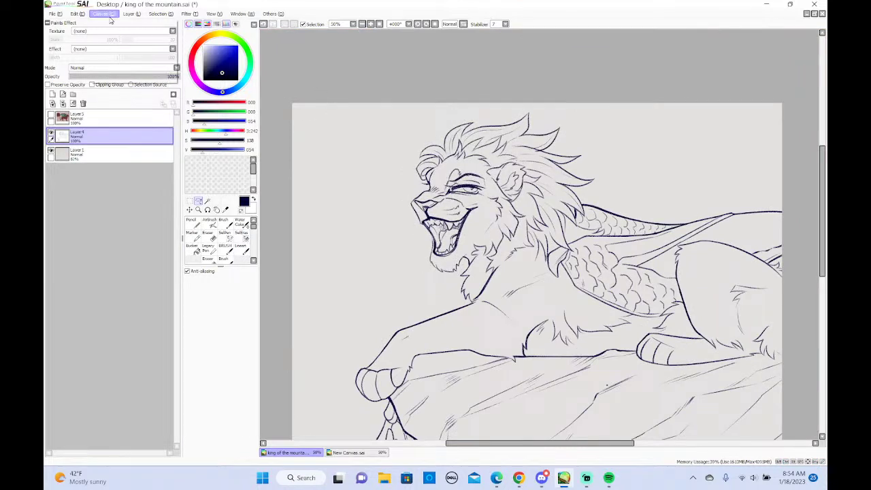
left_click(115, 59)
scroll(557, 456, "right", 2)
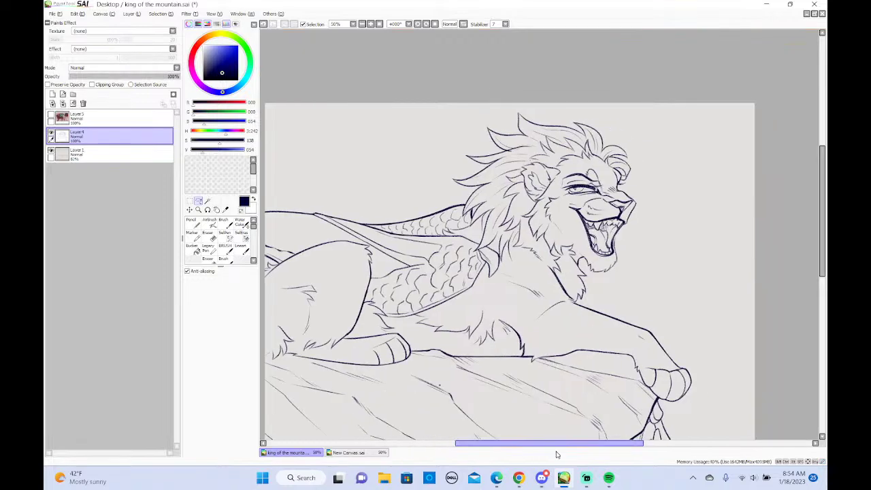
Switch to Streamlabs Desktop to read the live chat, and return to the mirrored lion drawing
left_click(588, 478)
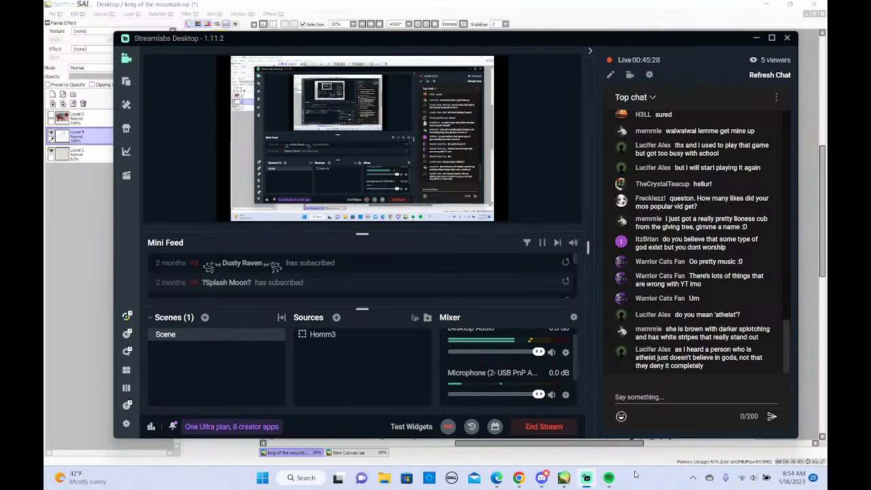
left_click(57, 294)
left_click_drag(590, 443, 597, 445)
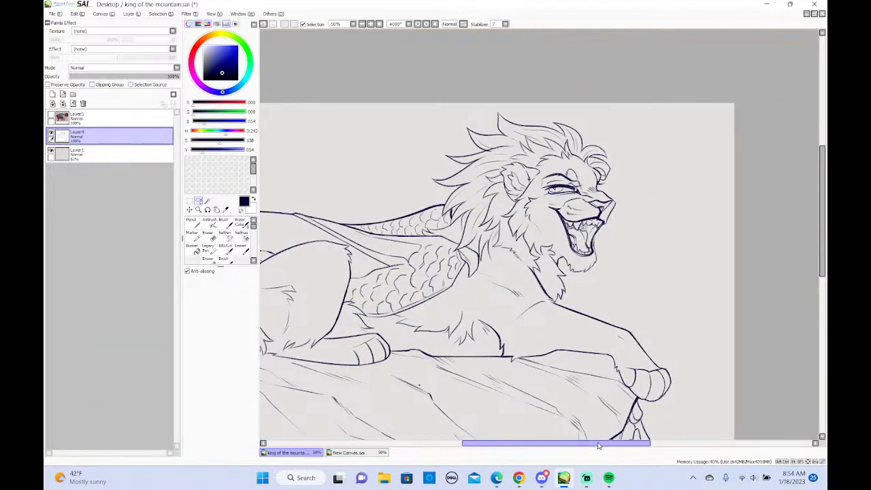
Touch up the mane behind the ear with short Brush strokes at size 7, undoing the unwanted ones
left_click(370, 25)
left_click_drag(822, 204, 809, 190)
key("e")
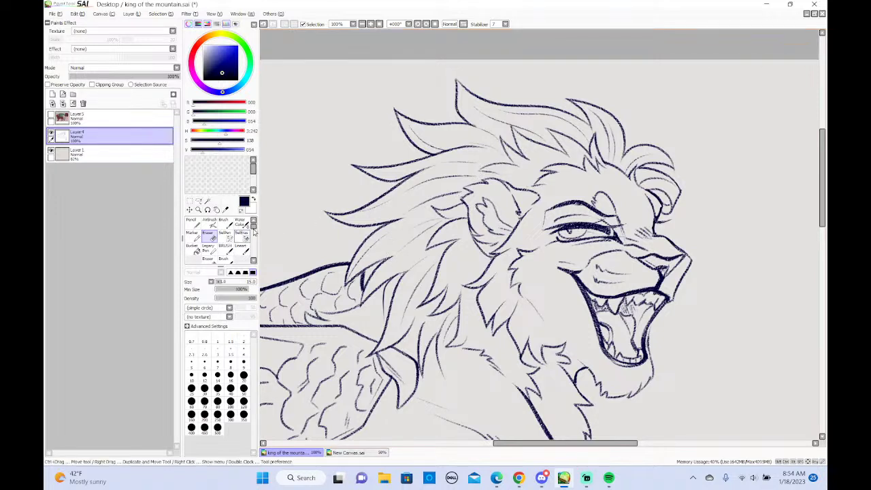
left_click(223, 221)
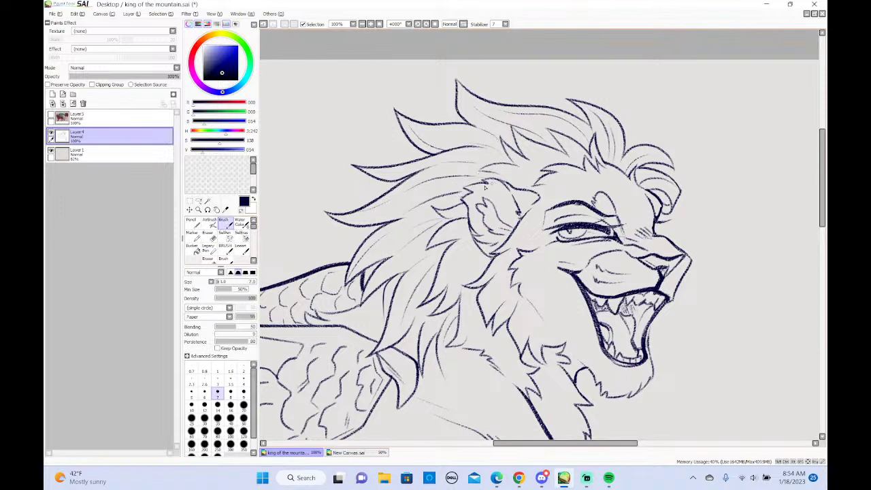
key("ctrl+z")
left_click_drag(451, 178, 433, 179)
key("ctrl+z")
left_click_drag(480, 164, 453, 170)
key("e")
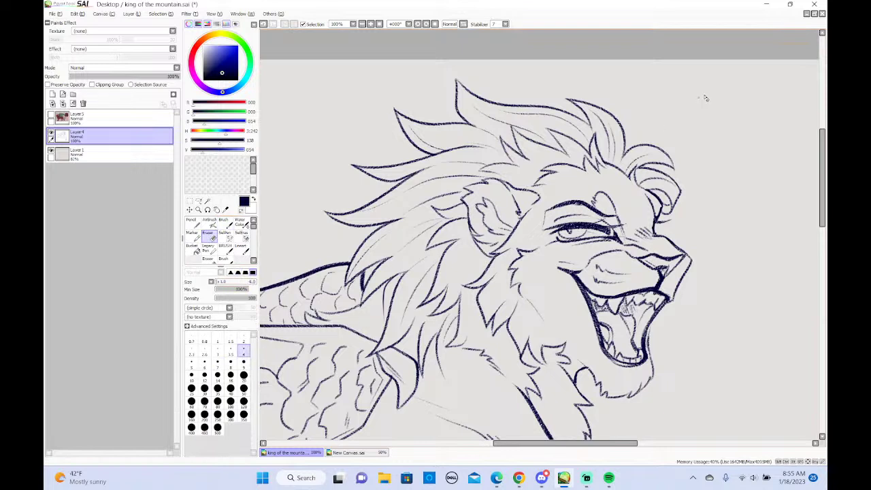
key("b")
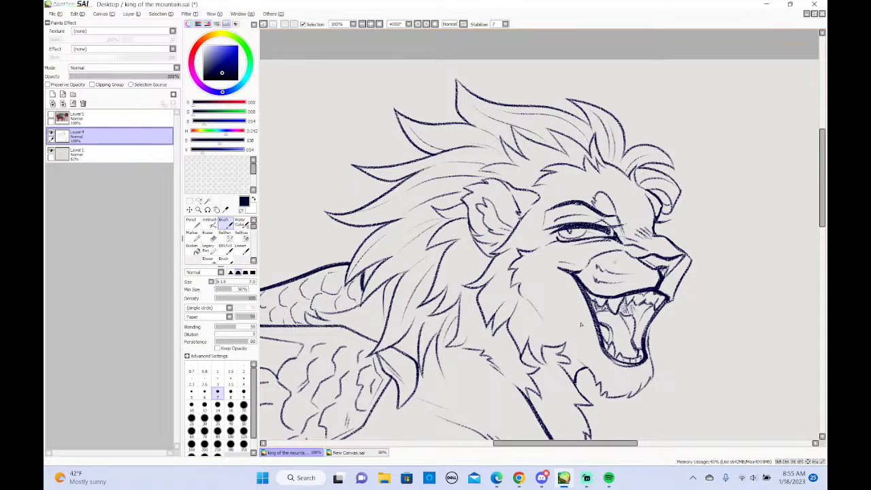
Flip the canvas horizontally back to its original orientation with the whole drawing in view
left_click_drag(559, 445, 565, 444)
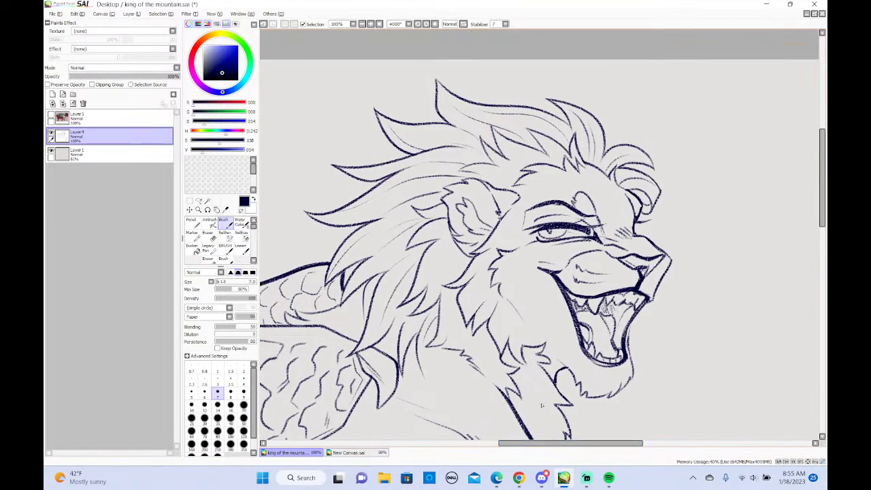
left_click(362, 23)
left_click(362, 24)
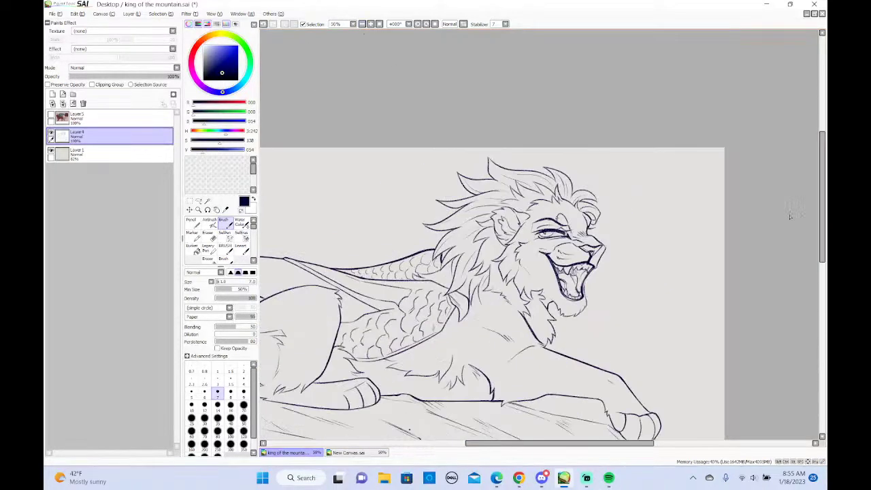
left_click_drag(818, 207, 816, 238)
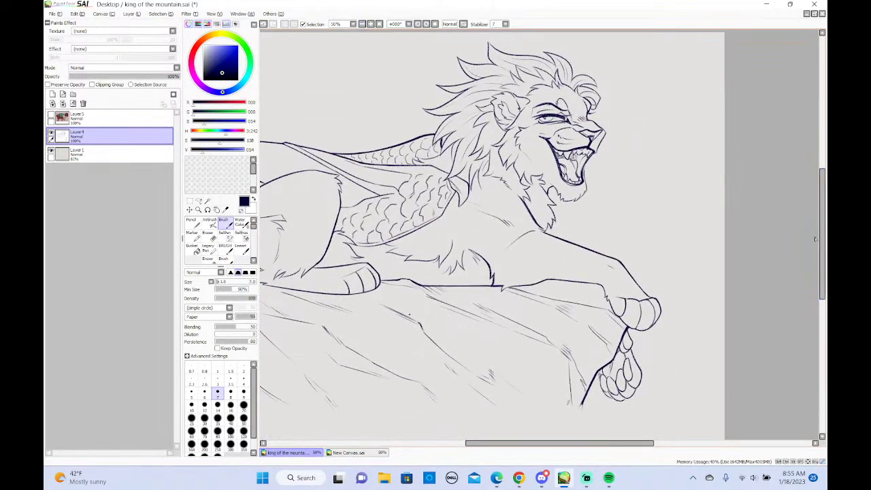
left_click(363, 24)
left_click(102, 14)
left_click(127, 61)
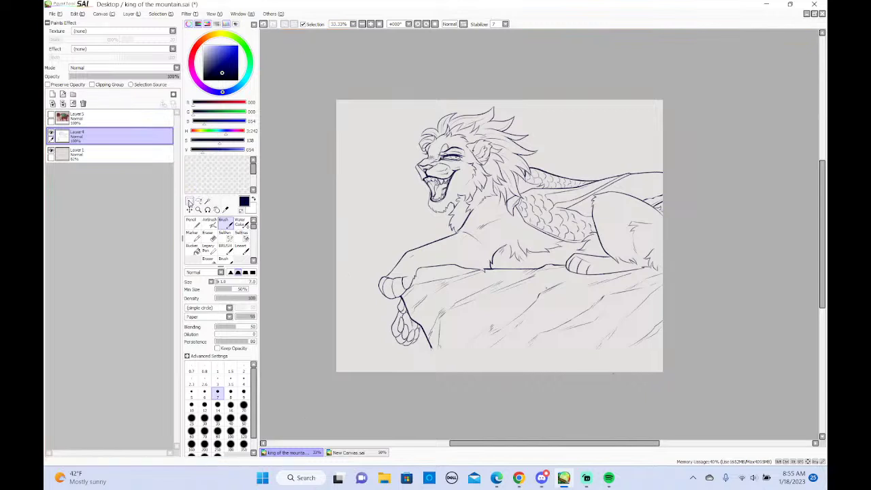
Select the empty strip along the canvas's lower edge, fill it with dark navy on Layer4 and clear the selection
left_click(192, 202)
left_click_drag(665, 348, 366, 433)
mouse_move(665, 348)
left_mouse_down()
mouse_move(427, 418)
mouse_move(321, 429)
left_mouse_up()
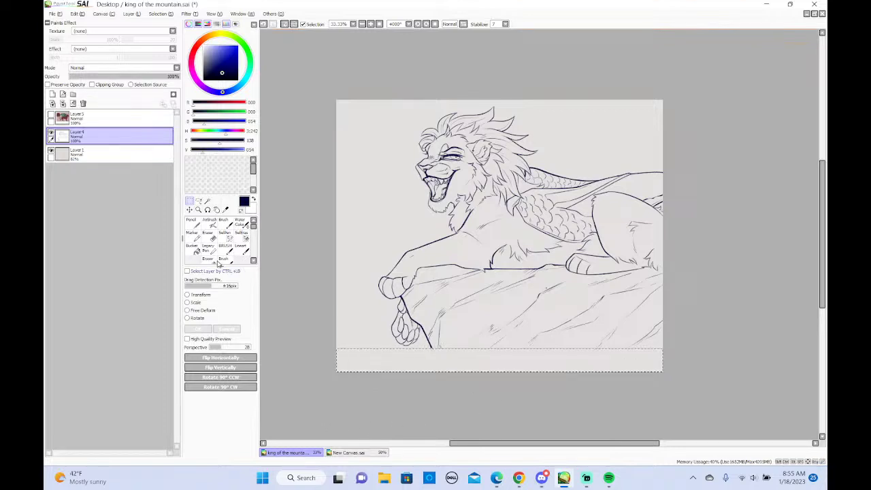
left_click(192, 248)
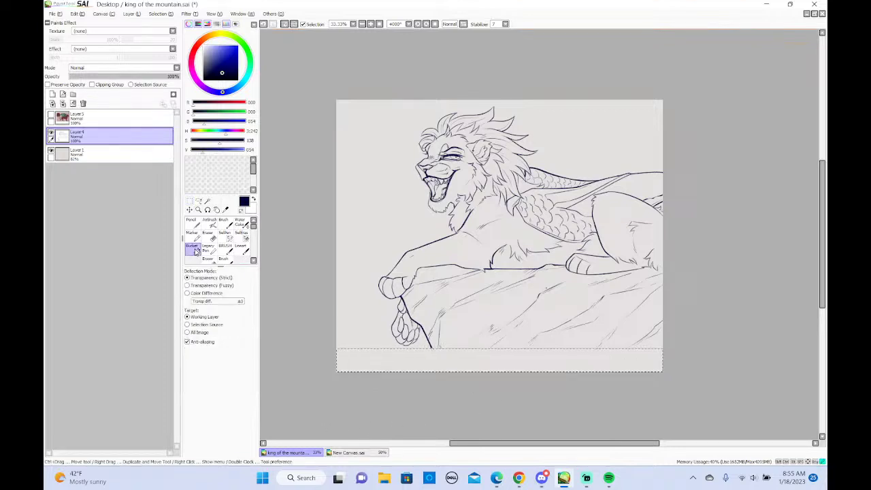
left_click(190, 202)
key("ctrl+d")
Add a new layer above Layer1 and sample the dark red body colour from the character reference, hiding the reference again
left_click(224, 221)
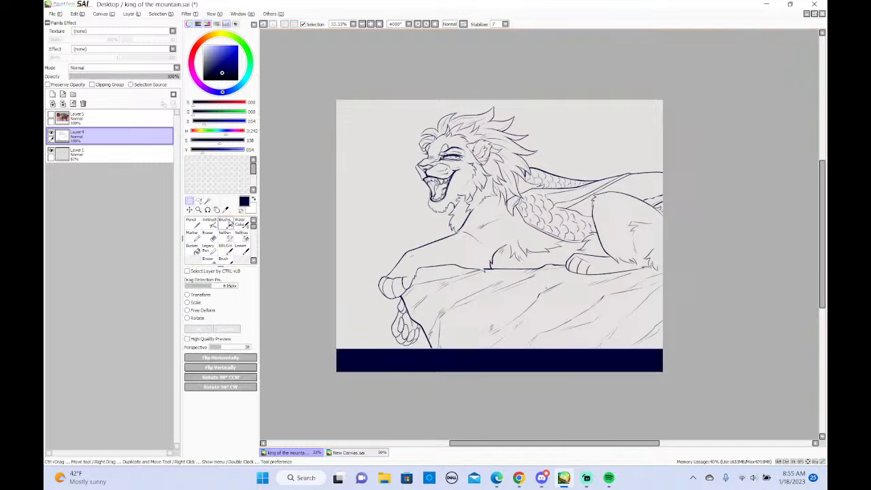
left_click(75, 153)
left_click(52, 94)
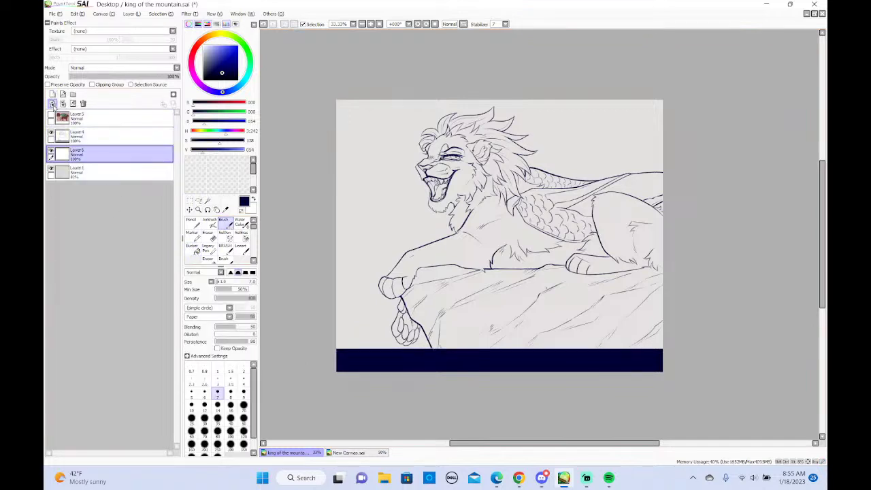
left_click(51, 117)
left_click(503, 218, "alt")
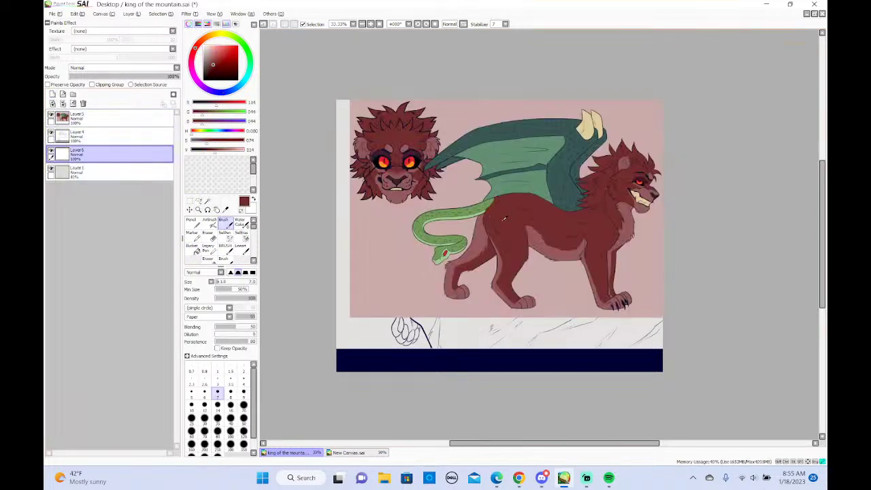
left_click(51, 117)
Flip the canvas horizontally so the lion faces right
left_click(104, 13)
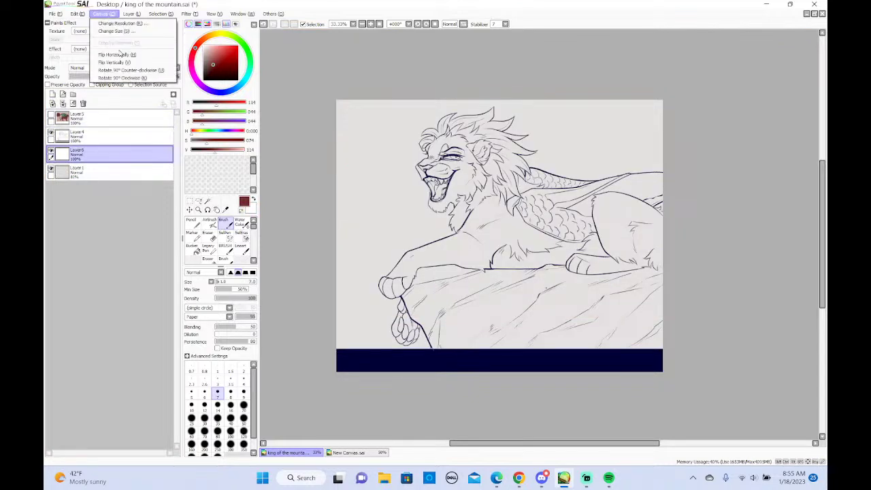
left_click(117, 54)
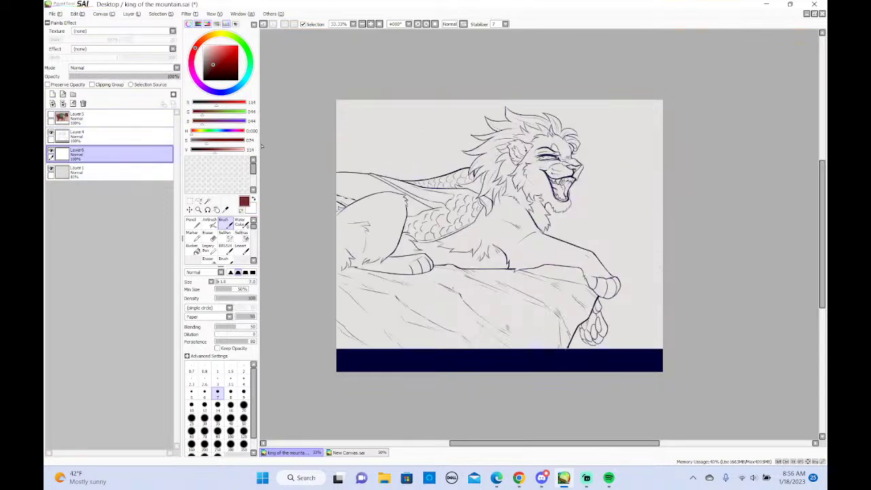
left_click(372, 24)
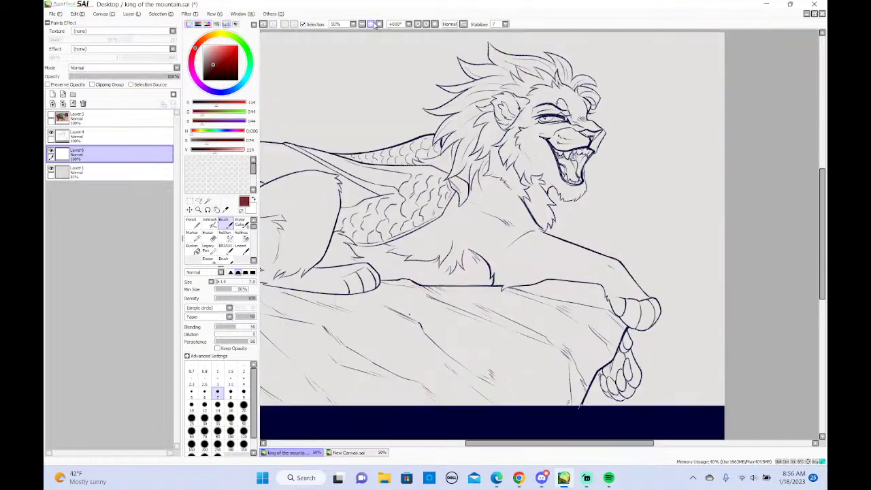
left_click_drag(518, 444, 494, 443)
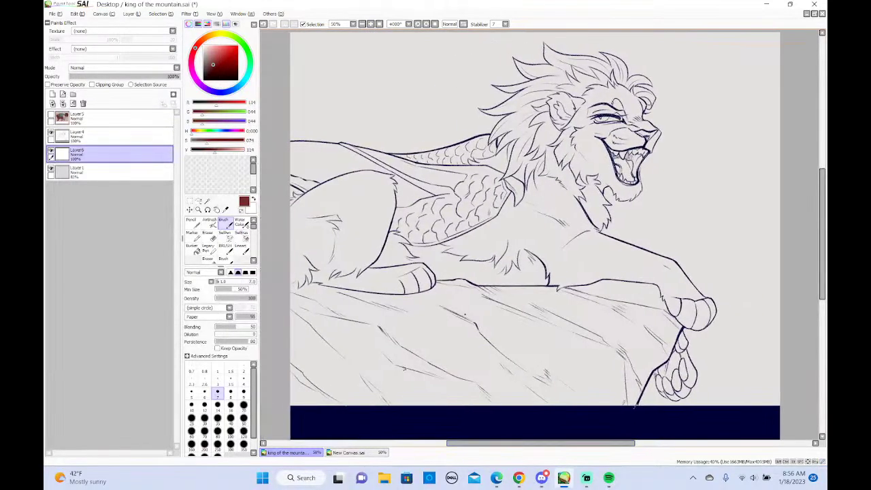
Make Layer4 active and paint a short selection stroke at the canvas edge to close the gap beside the haunch fur
left_click(207, 202)
left_click(102, 134)
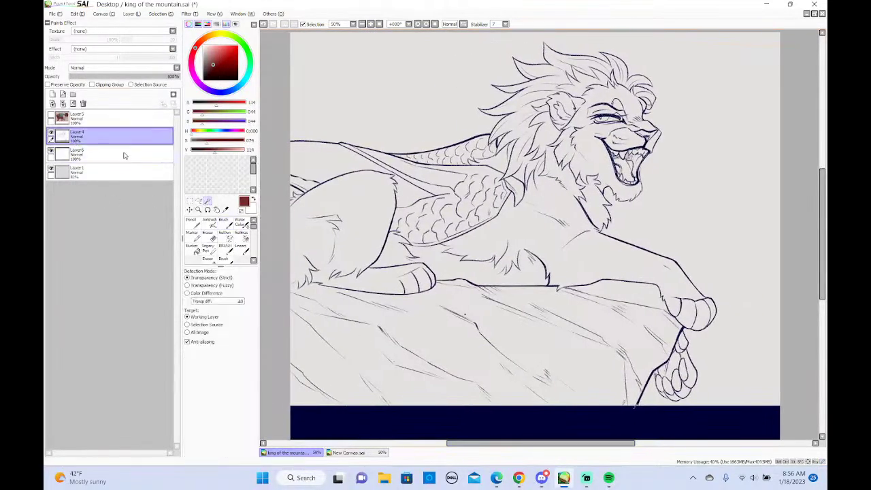
left_click(338, 196)
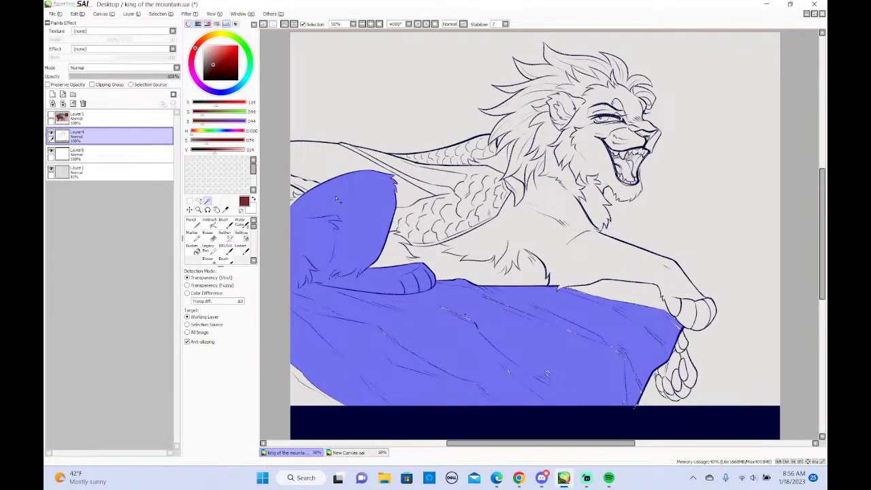
key("ctrl+d")
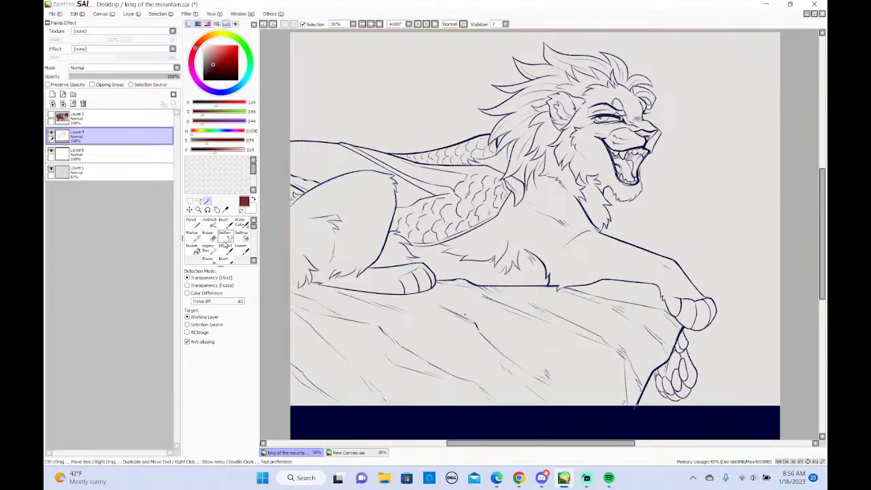
left_click(225, 236)
left_click_drag(297, 276, 289, 282)
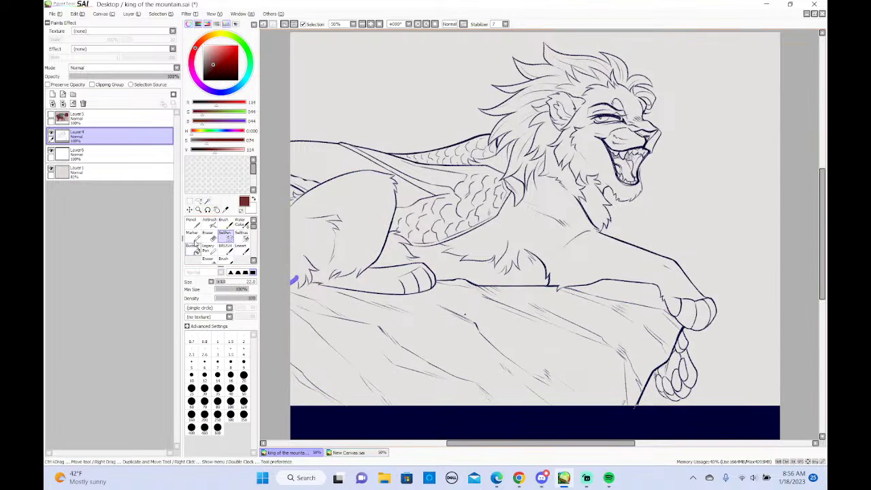
Select the lion's haunch, hind leg, chest, front leg, near wing and lower mane tufts with the Magic Wand
left_click(208, 201)
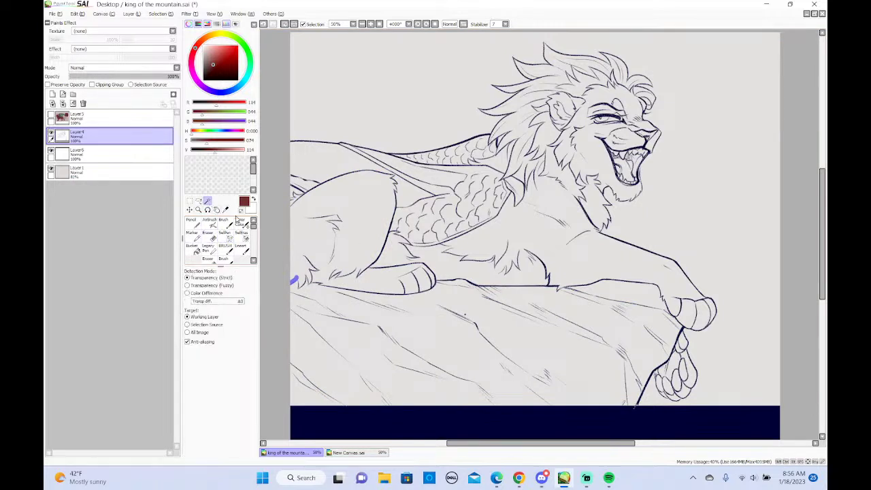
left_click(340, 231)
left_click(391, 259)
left_click(423, 238)
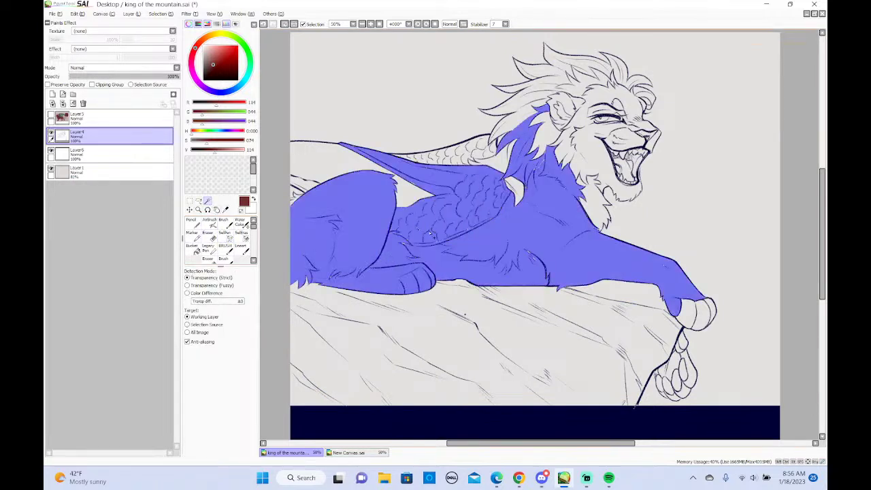
left_click(518, 193)
left_click(494, 162)
left_click(511, 154)
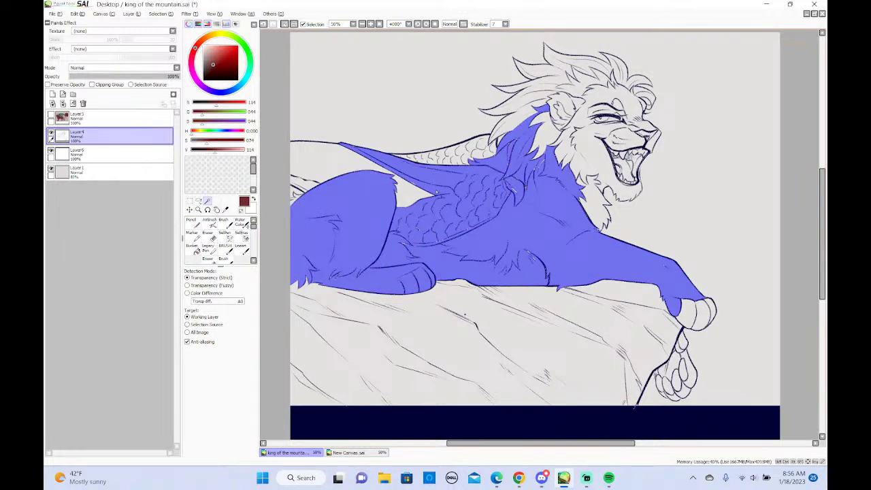
Add the back mane, face, inner ear and the areas around the eye to the Magic Wand selection
left_click(511, 128)
left_click(547, 137)
left_click(567, 113)
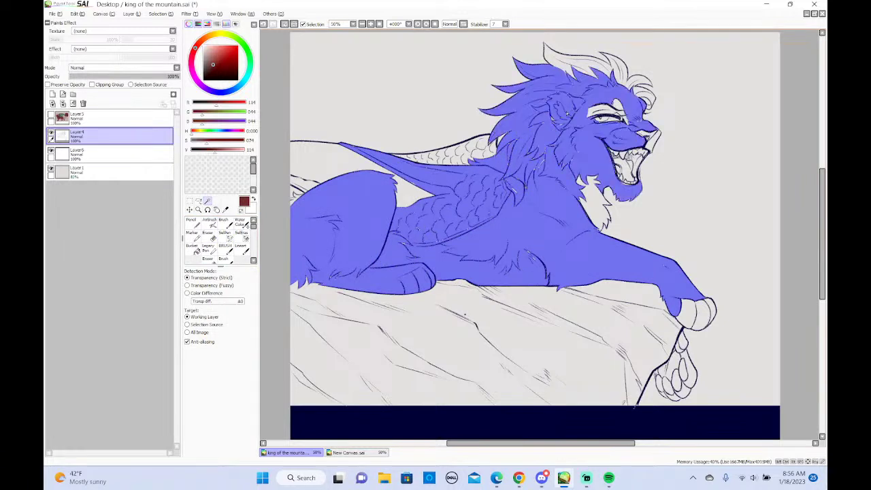
left_click(603, 111)
left_click(619, 106)
left_click(615, 120)
left_click(602, 119)
Add the upper mane locks, curled forelock tufts and nose area to the Magic Wand selection
left_click(578, 61)
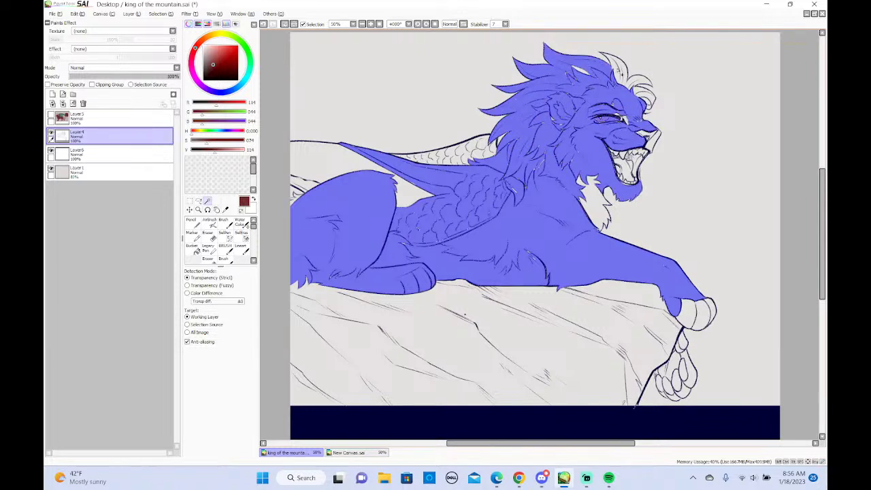
left_click(630, 71)
left_click(584, 73)
left_click(642, 93)
left_click(651, 105)
left_click(646, 135)
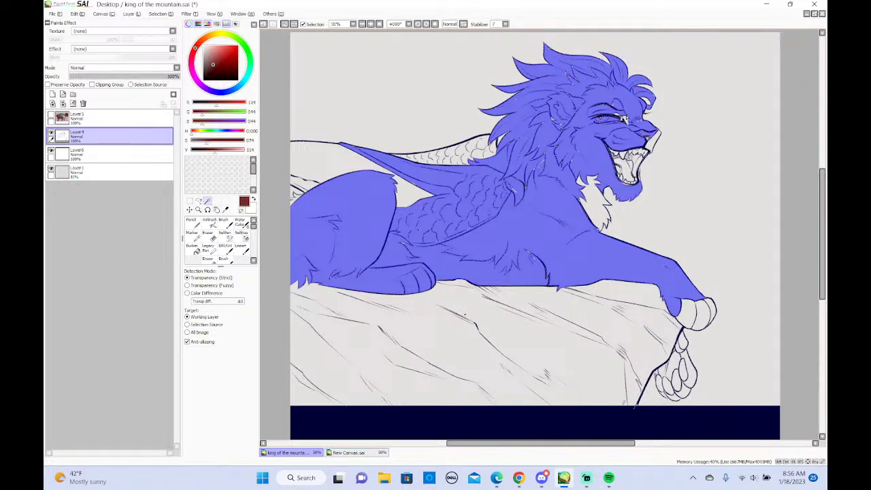
Add the chest tuft, the open mouth with its tongue and teeth, and the muzzle front to the Magic Wand selection
left_click(600, 199)
left_click(625, 171)
left_click(619, 171)
left_click(637, 159)
left_click(634, 150)
left_click(615, 153)
left_click(638, 168)
left_click(649, 148)
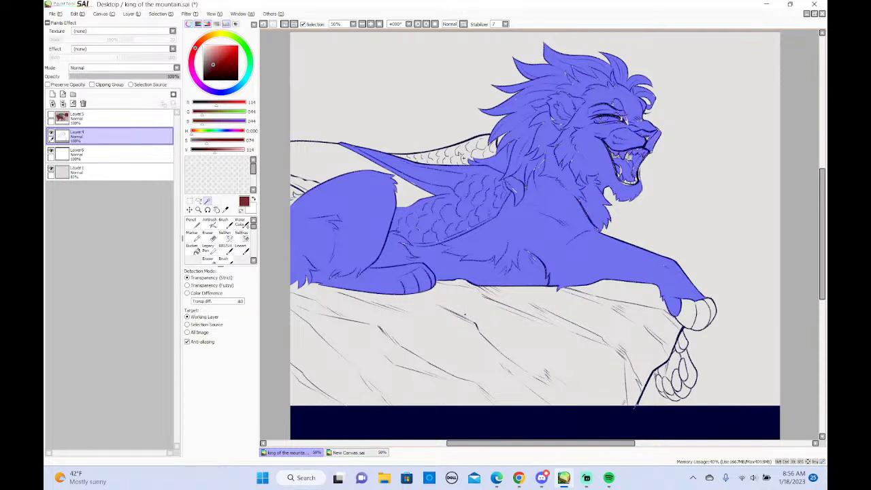
Add the far wing, the back and the gaps around the haunch to the Magic Wand selection
left_click(437, 157)
left_click(295, 190)
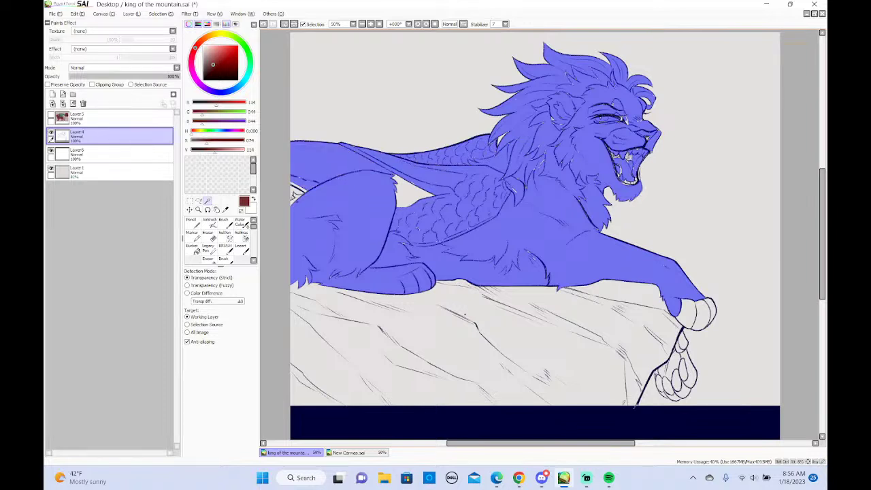
left_click(297, 190)
left_click(401, 195)
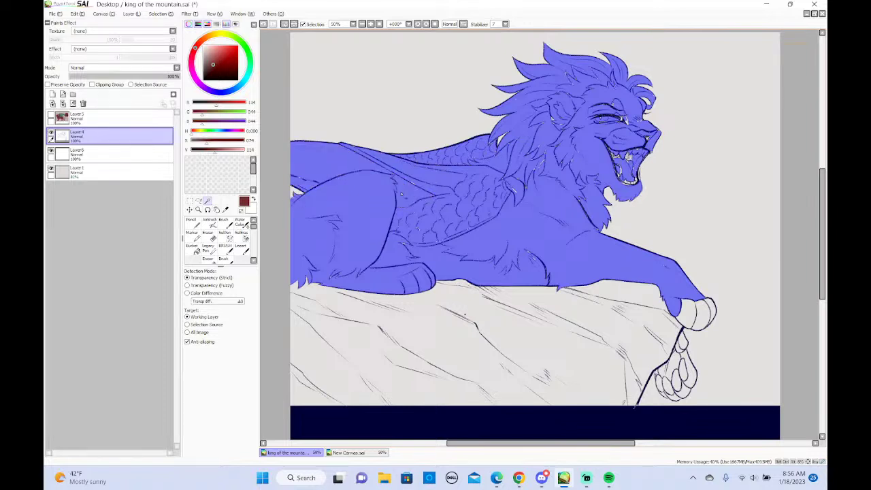
Add the front paw's toes and the upper part of the hanging paw to the Magic Wand selection
left_click(689, 311)
left_click(708, 307)
left_click(708, 301)
left_click(683, 339)
left_click(679, 349)
left_click(674, 368)
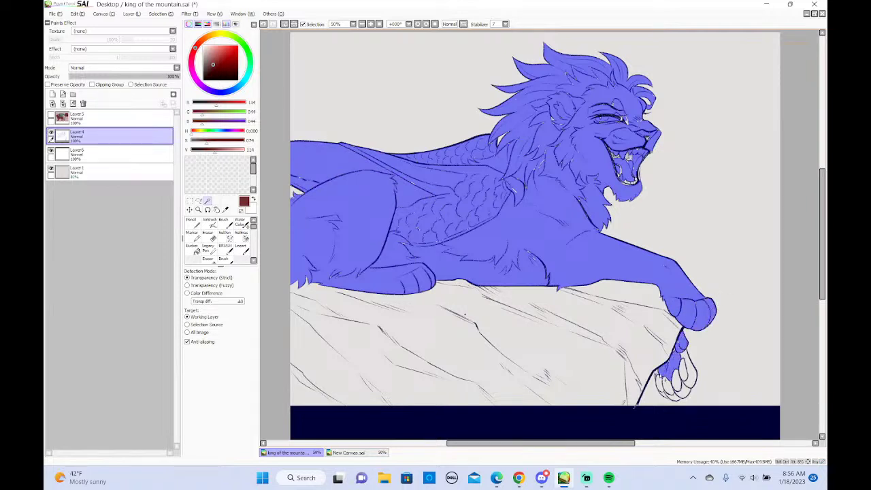
Add the remaining toes and pads of the hanging paw to the Magic Wand selection
left_click(660, 388)
left_click(673, 398)
left_click(679, 394)
left_click(684, 390)
left_click(675, 382)
left_click(684, 371)
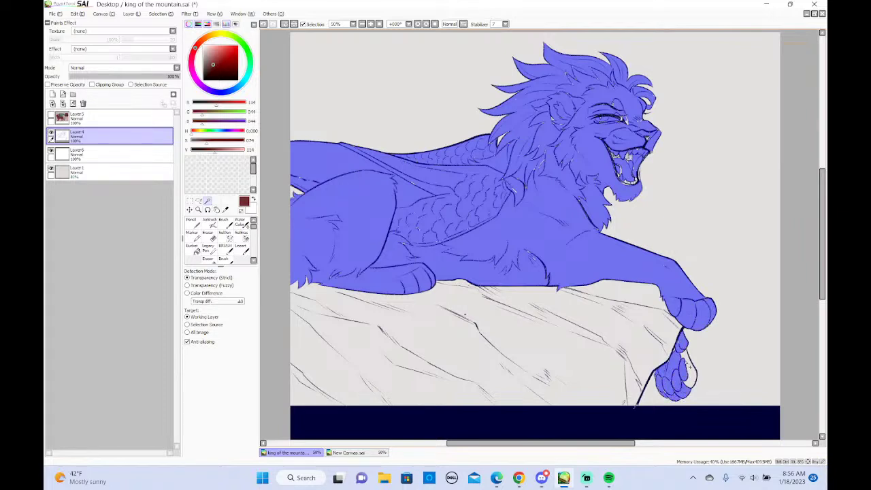
left_click(688, 371)
Paint the unselected lines and gaps inside the lion into the selection with the selection pen at size 49
left_click(224, 233)
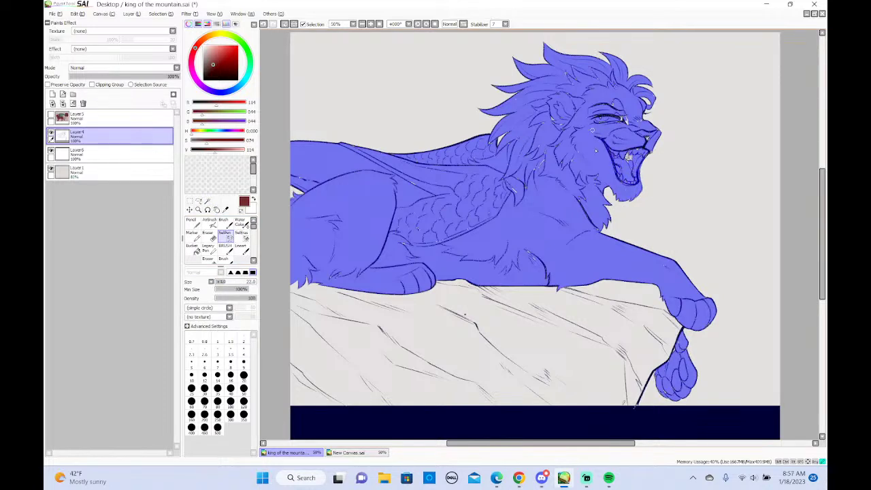
left_click(236, 282)
Check the stream chat in Streamlabs Desktop, then return to the drawing in Paint Tool SAI
left_click(586, 477)
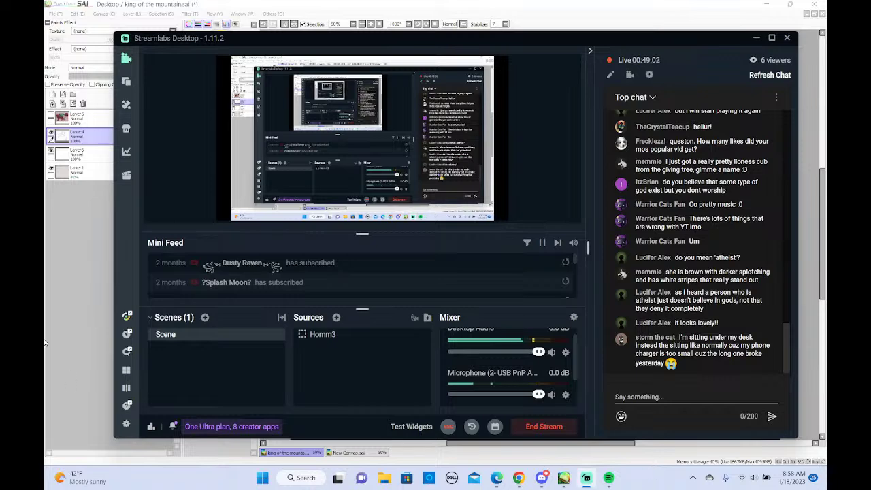
left_click(46, 259)
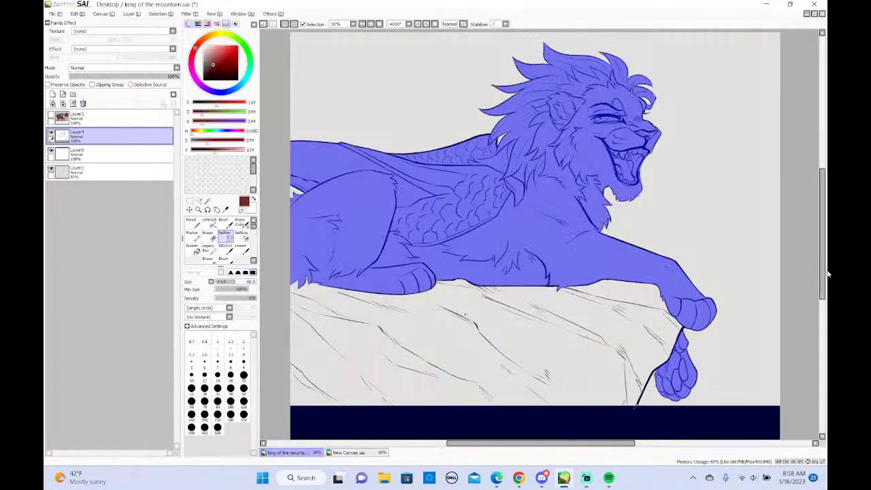
Refine the selection along the lion's face and mane outline with the selection pen at sizes 25 and 8
scroll(828, 277, "up", 3)
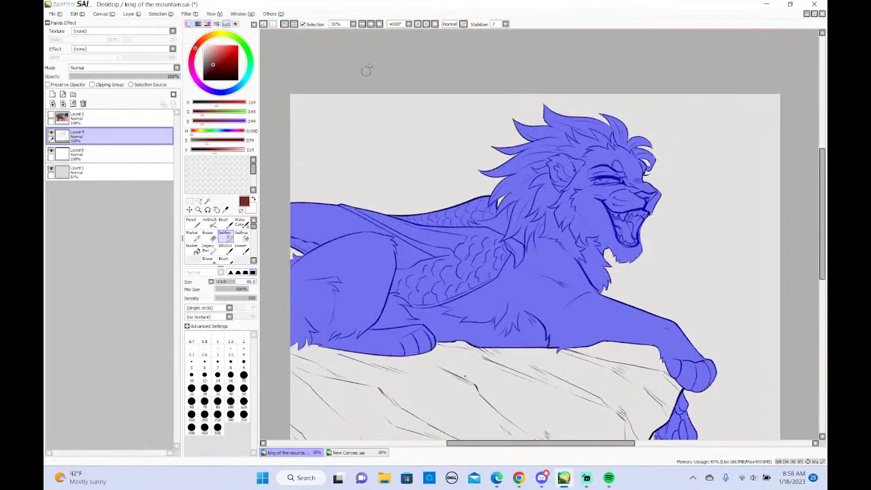
left_click(373, 25)
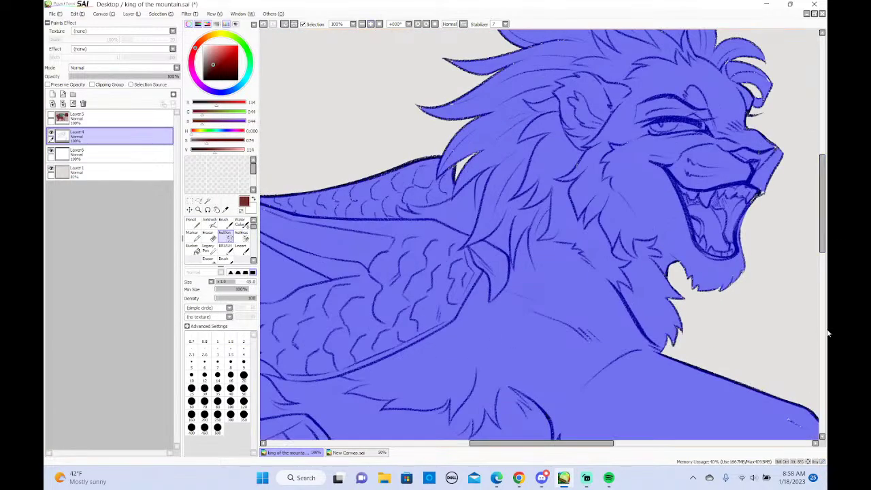
scroll(828, 243, "up", 2)
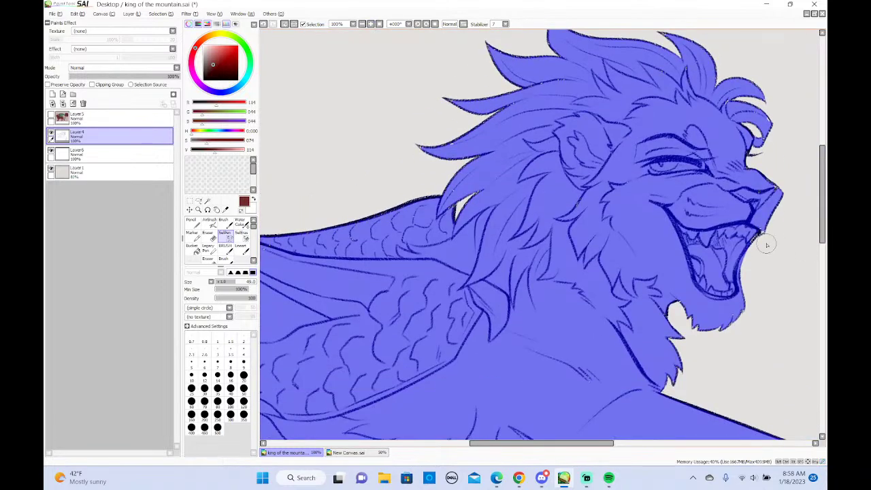
left_click(191, 388)
left_click_drag(546, 444, 576, 444)
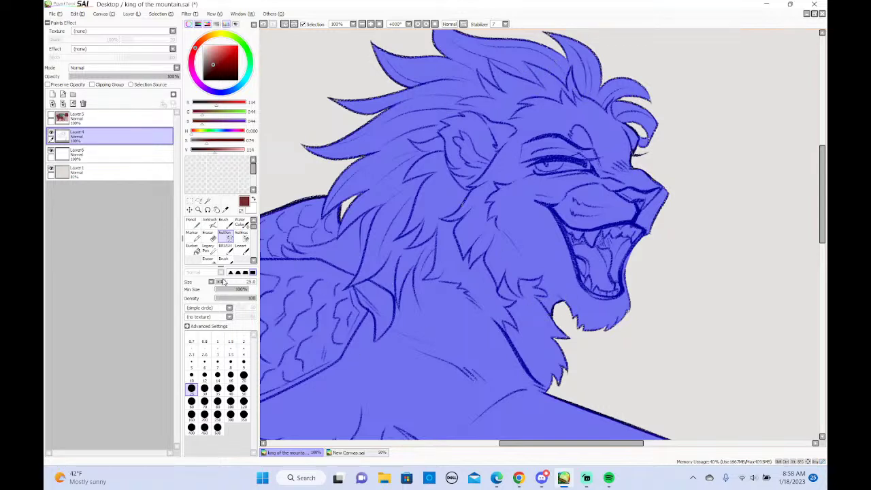
left_click(230, 362)
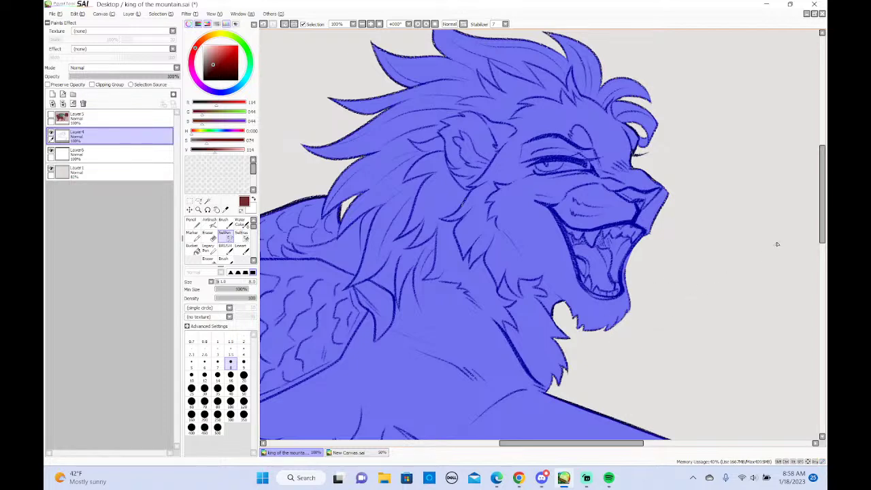
scroll(731, 226, "up", 2)
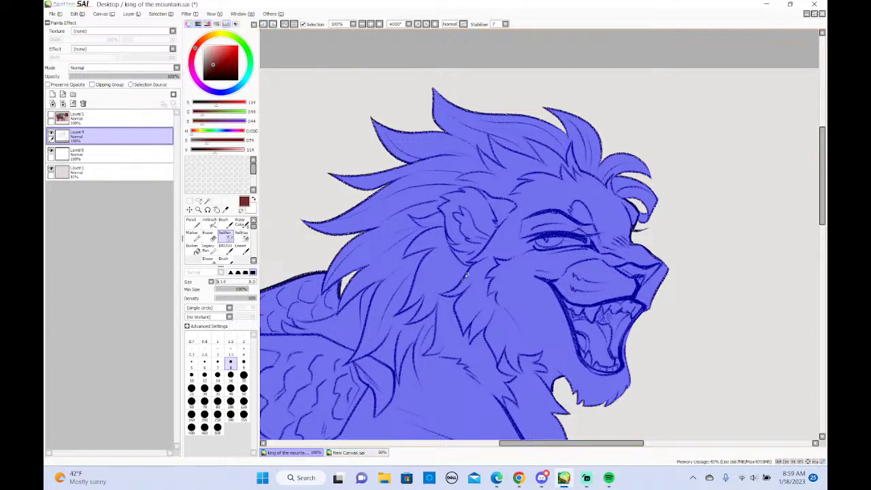
Refine the selection along the back, haunch, hind paw and belly outlines, enlarging the selection pen to size 28
left_click_drag(546, 442, 446, 443)
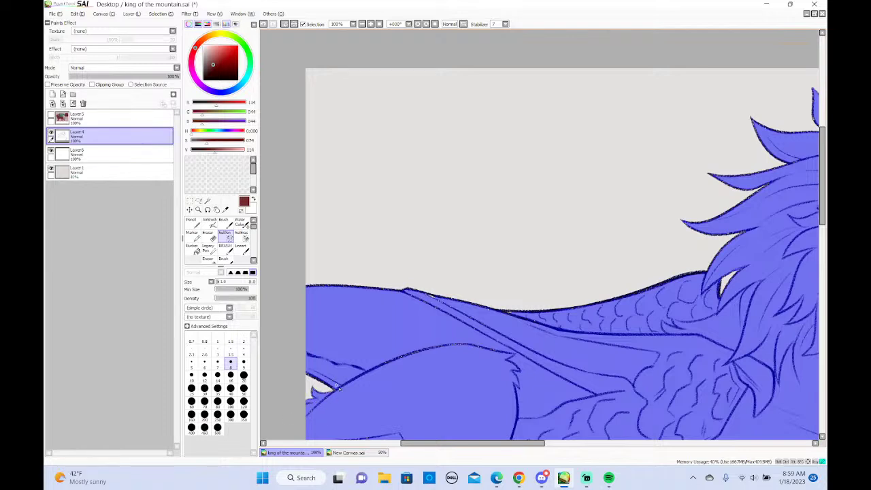
left_click(226, 285)
left_click_drag(821, 214, 781, 281)
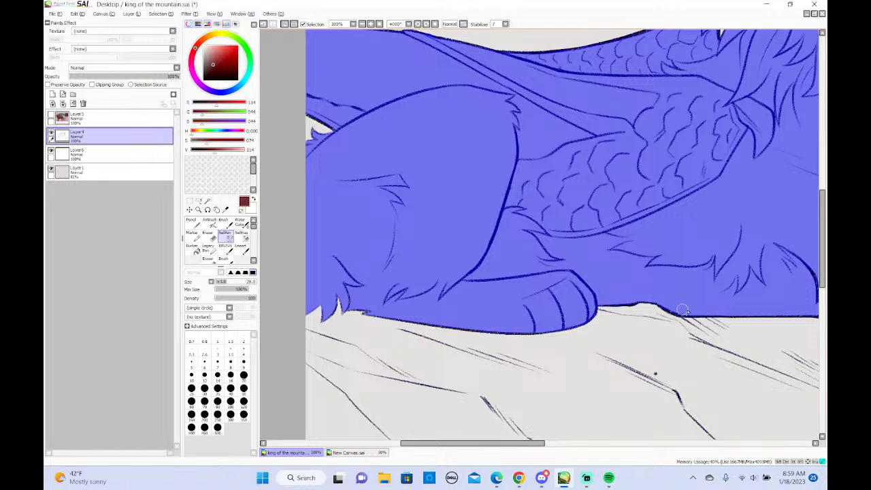
left_click_drag(484, 444, 550, 450)
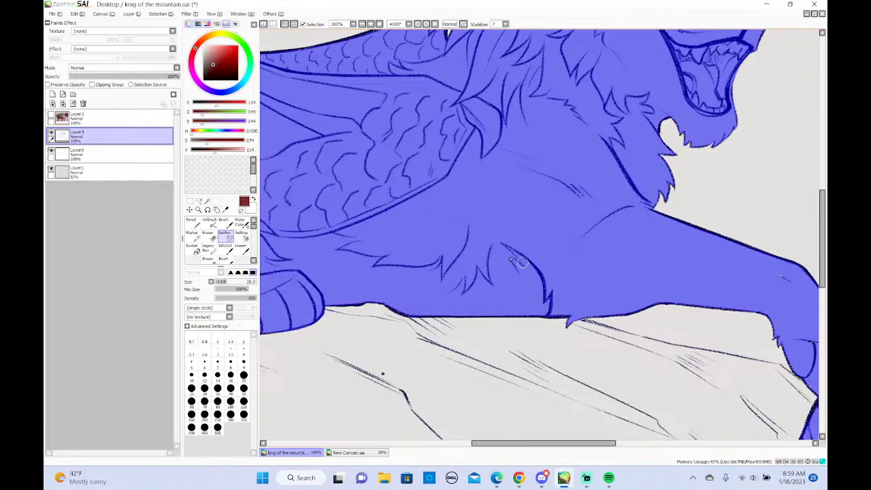
left_click_drag(495, 445, 504, 446)
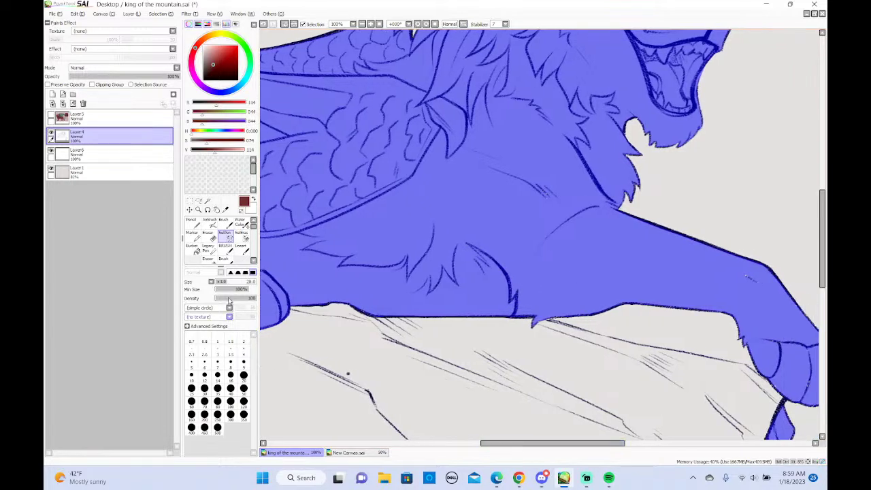
Paint a selection patch over the stray dot on the rock, erase the dot and remove the patch from the selection
mouse_move(348, 371)
left_mouse_down()
mouse_move(342, 392)
mouse_move(365, 364)
left_mouse_up()
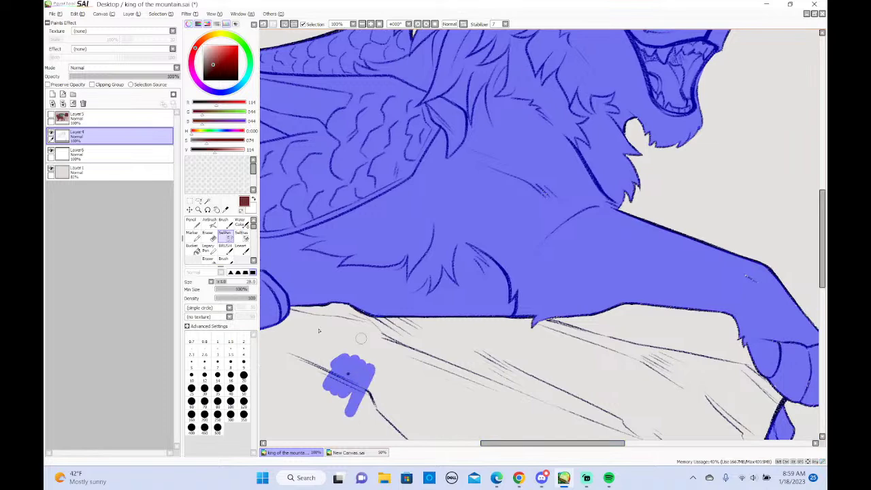
key("e")
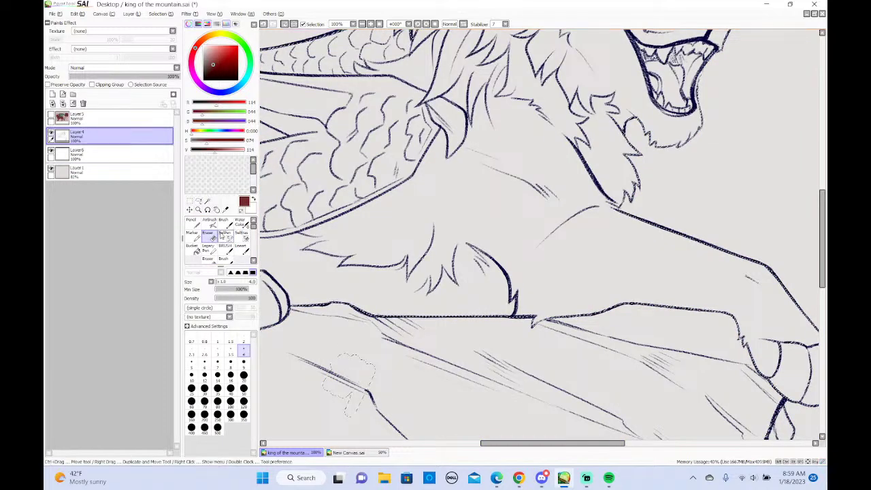
left_click(241, 234)
mouse_move(387, 371)
left_mouse_down()
mouse_move(355, 401)
mouse_move(341, 349)
left_mouse_up()
left_click(225, 237)
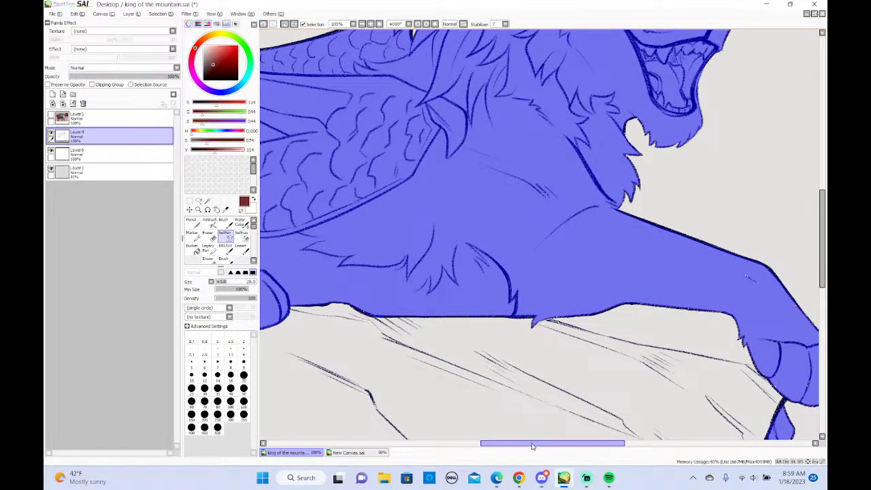
Paint the remaining outline gaps of the front leg, front paw and hanging paw into the selection
left_click_drag(532, 443, 564, 443)
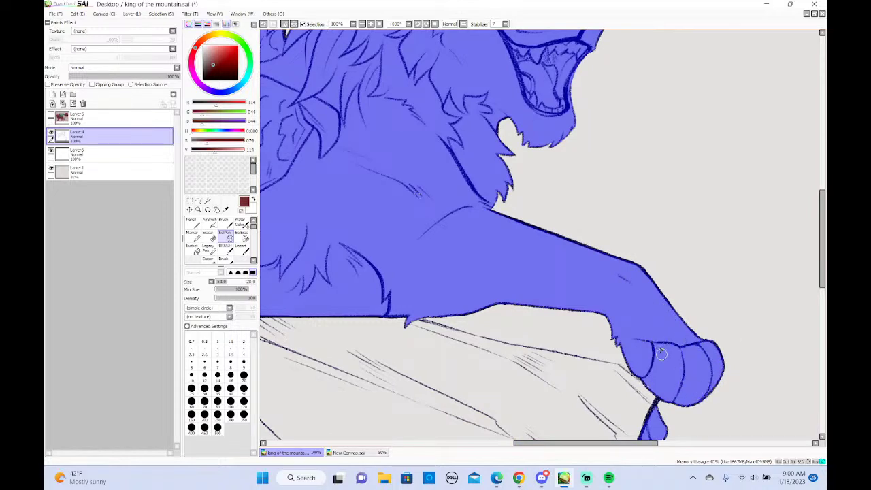
left_click_drag(636, 368, 650, 381)
left_click_drag(823, 264, 823, 305)
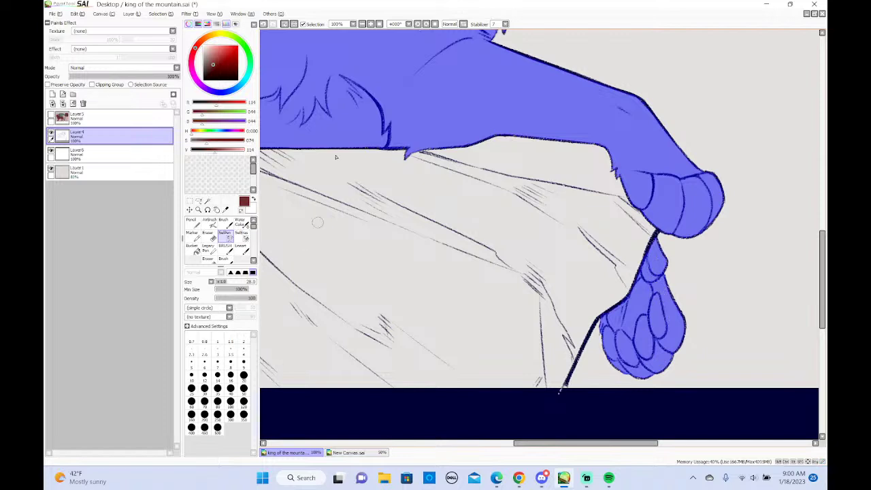
Fill the selected body and hanging paw with dark red on the layer below the line art using the Bucket
scroll(335, 47, "down", 2)
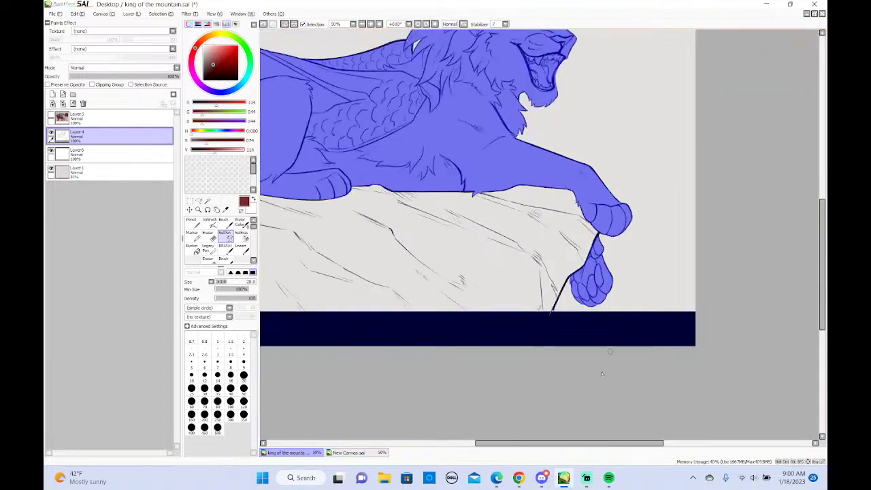
left_click_drag(572, 443, 540, 432)
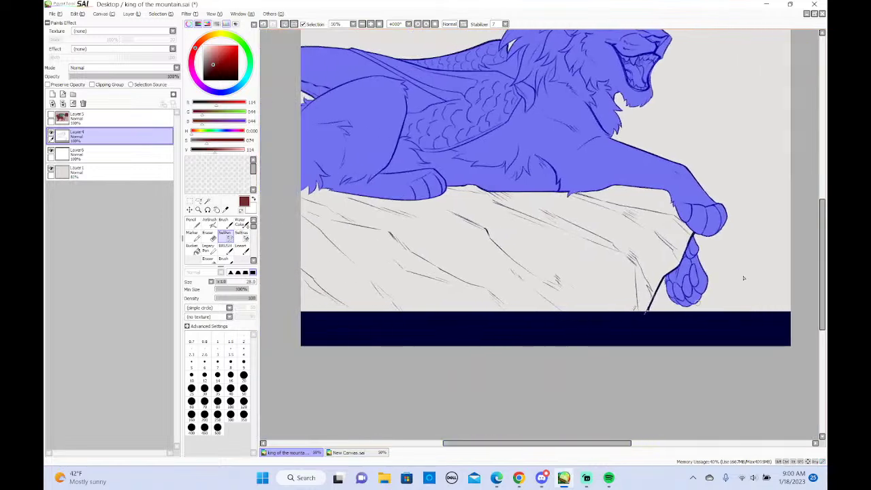
left_click_drag(823, 245, 824, 204)
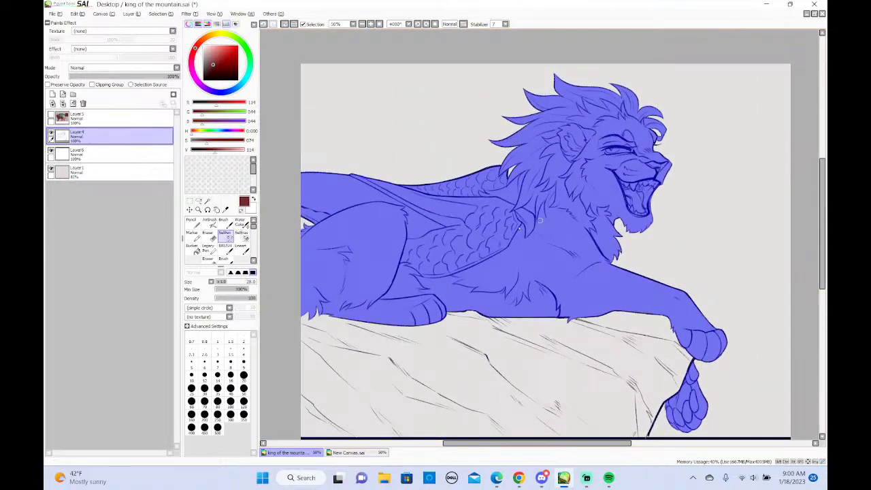
left_click(198, 201)
left_click(130, 155)
left_click(193, 239)
left_click(192, 246)
left_click(574, 255)
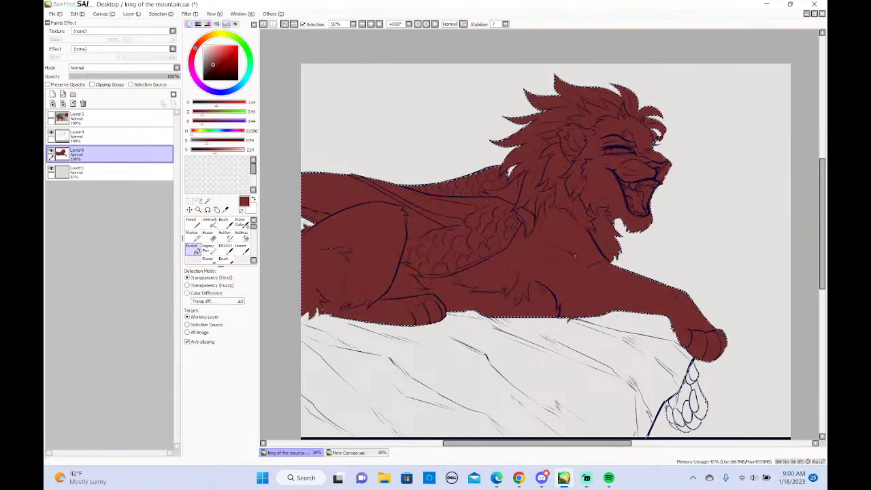
left_click(687, 405)
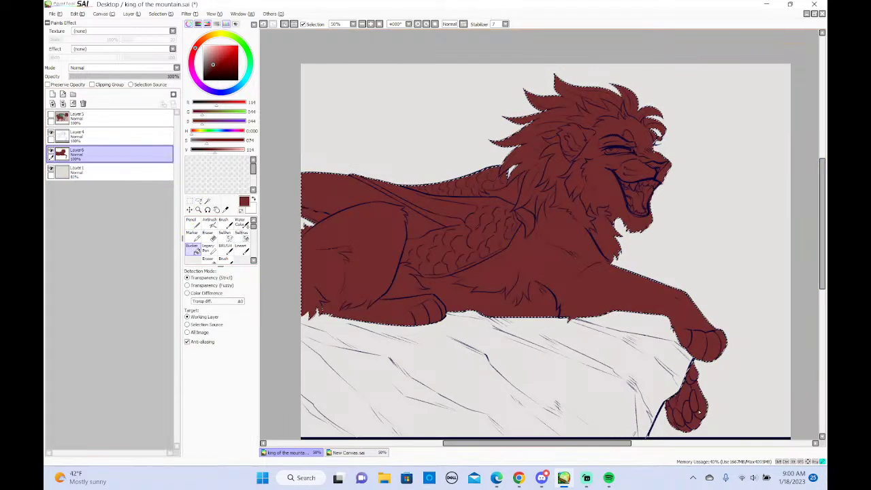
Clear the selection around the filled lion
left_click_drag(183, 200, 185, 200)
left_click(190, 201)
left_click(256, 249)
left_click(277, 260)
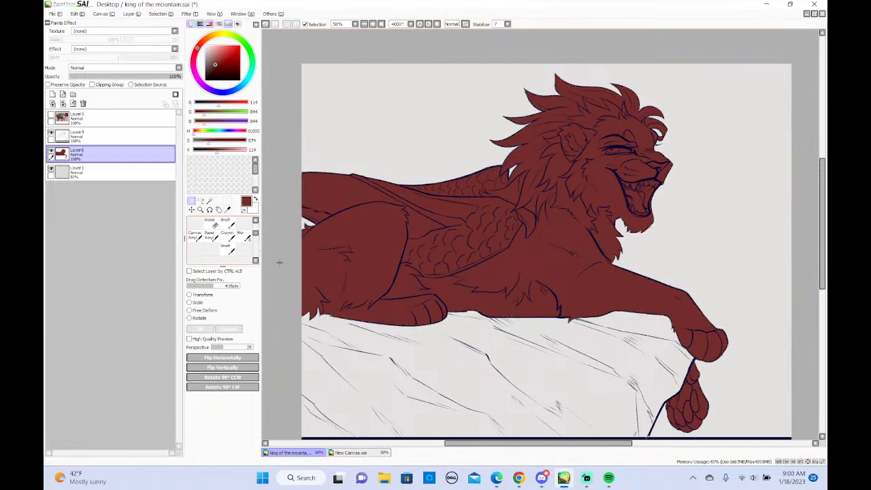
Choose the Pencil at size 56 and save the drawing
left_click(255, 225)
left_click(195, 223)
left_click_drag(236, 281, 245, 283)
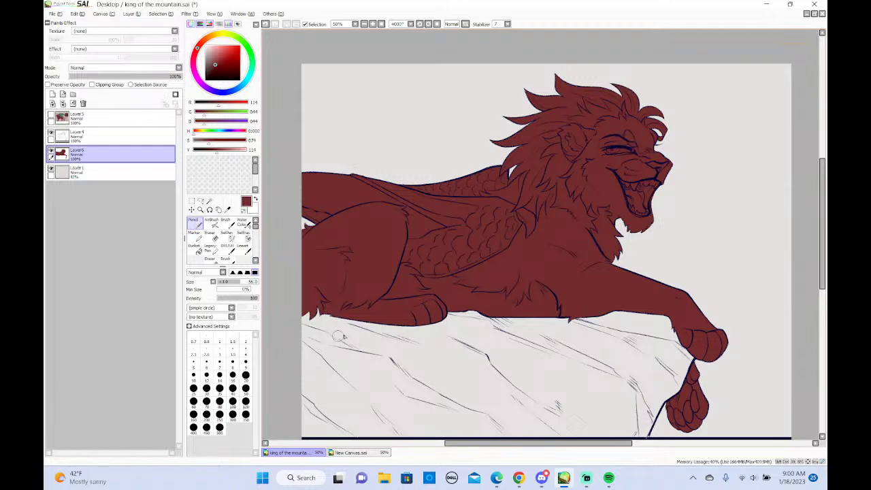
left_click(52, 14)
left_click(71, 67)
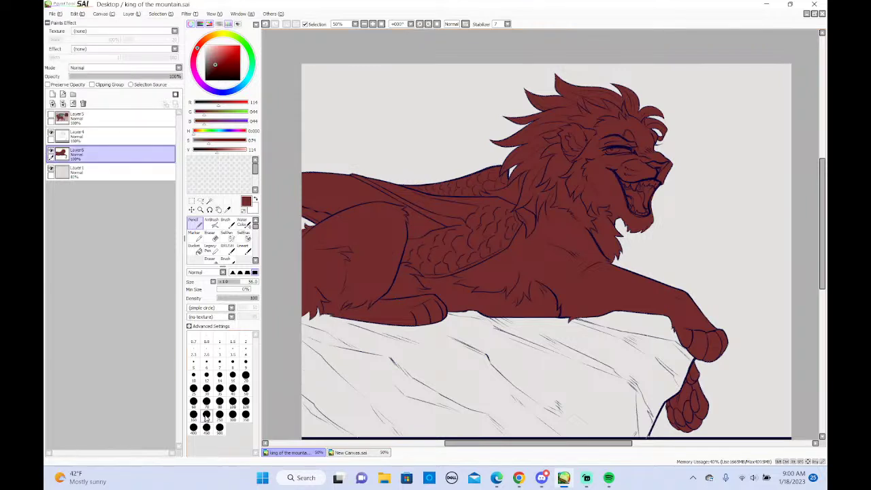
Switch to Streamlabs Desktop and read the newest stream chat messages
left_click(586, 477)
mouse_move(616, 479)
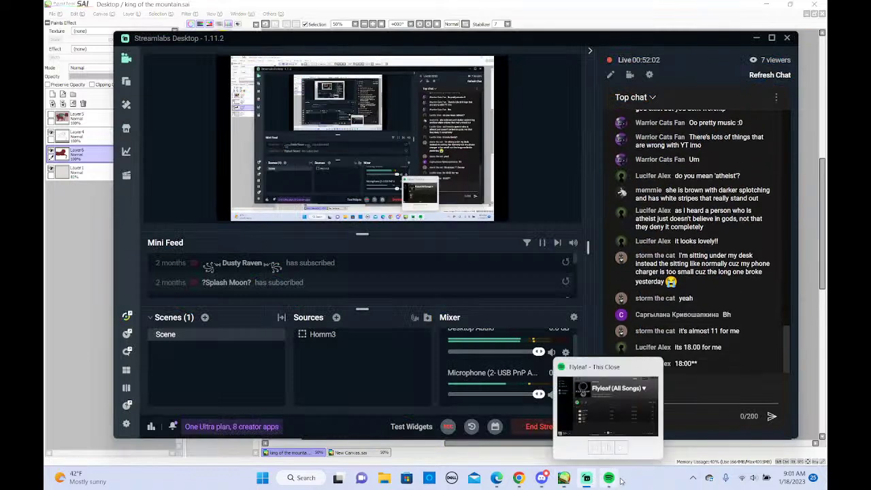